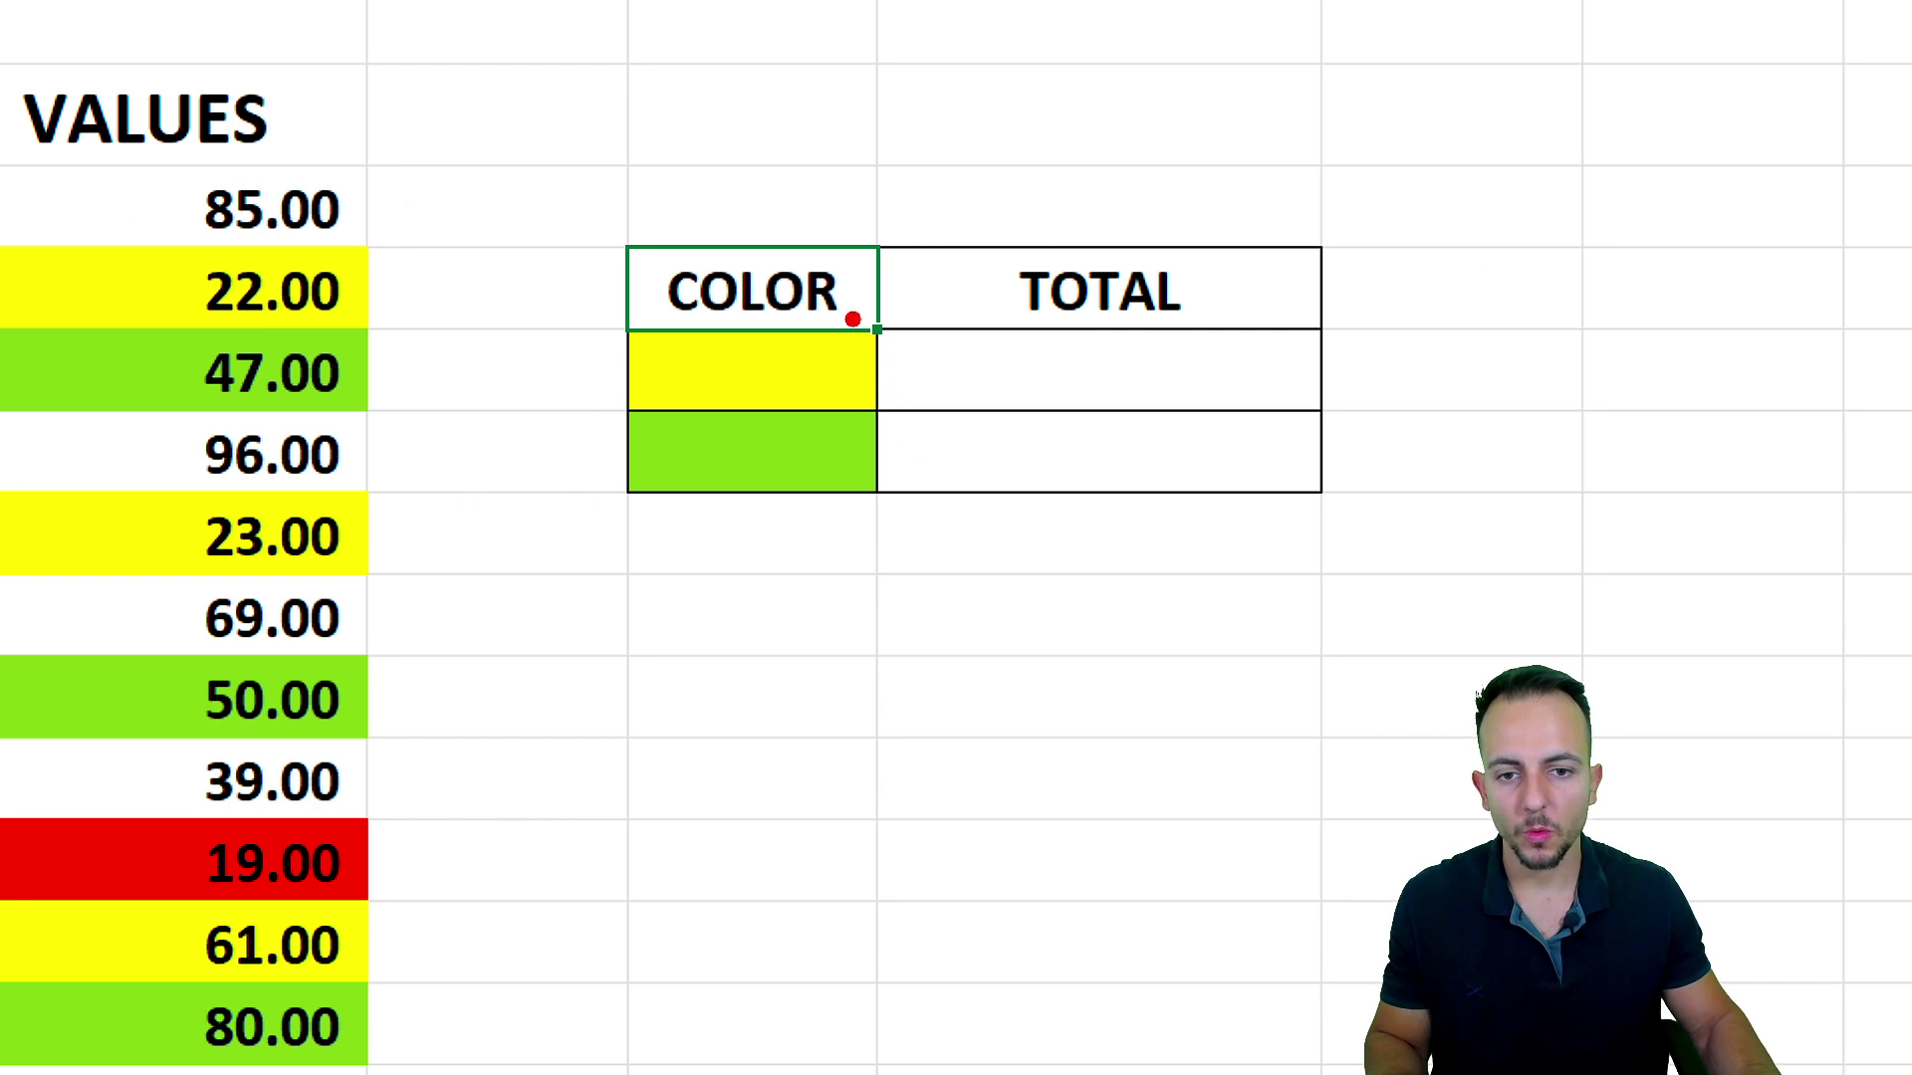
Enter a manual yellow total adding the 22.00, 23.00 and 61.00 values
{"action": "mouse_move", "coordinate": [852, 319]}
{"action": "left_mouse_down"}
{"action": "mouse_move", "coordinate": [696, 299]}
{"action": "mouse_move", "coordinate": [594, 416]}
{"action": "mouse_move", "coordinate": [896, 340]}
{"action": "mouse_move", "coordinate": [796, 301]}
{"action": "left_mouse_up"}
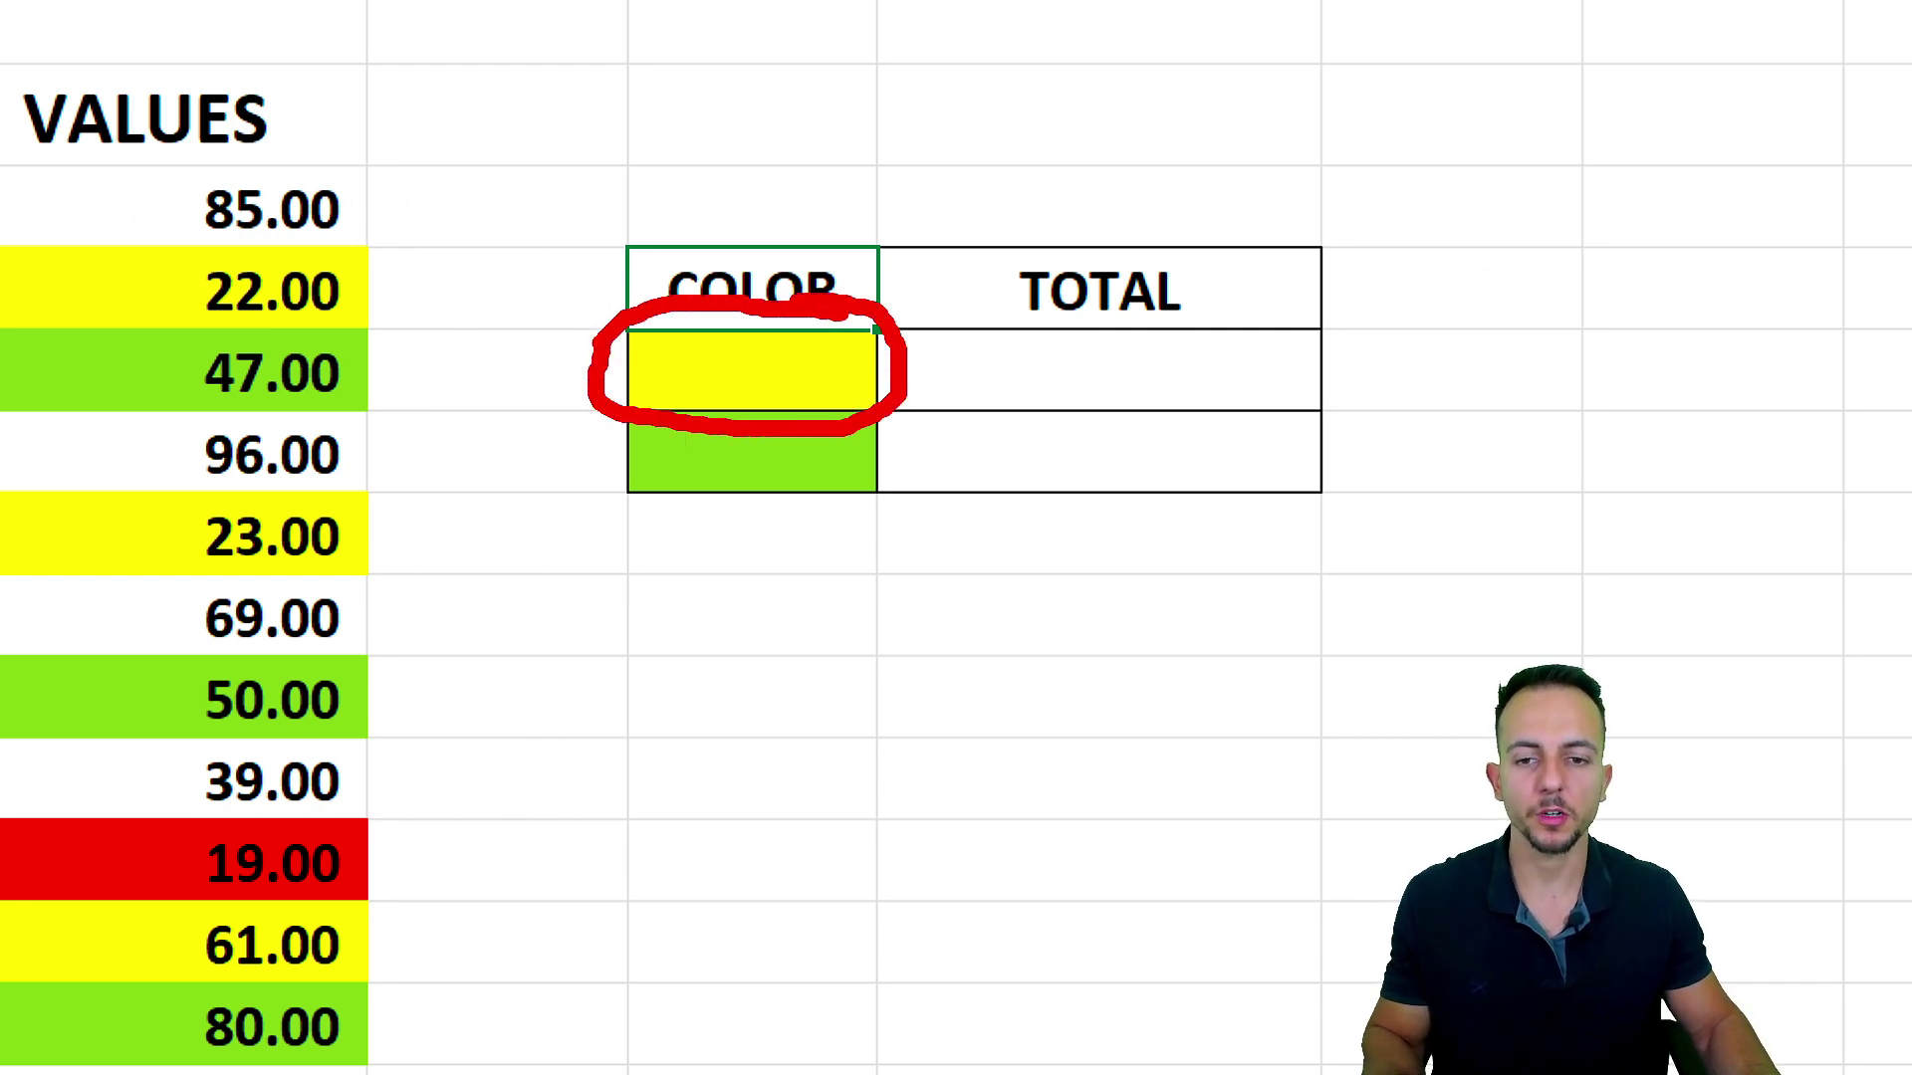
{"action": "key", "text": "Escape"}
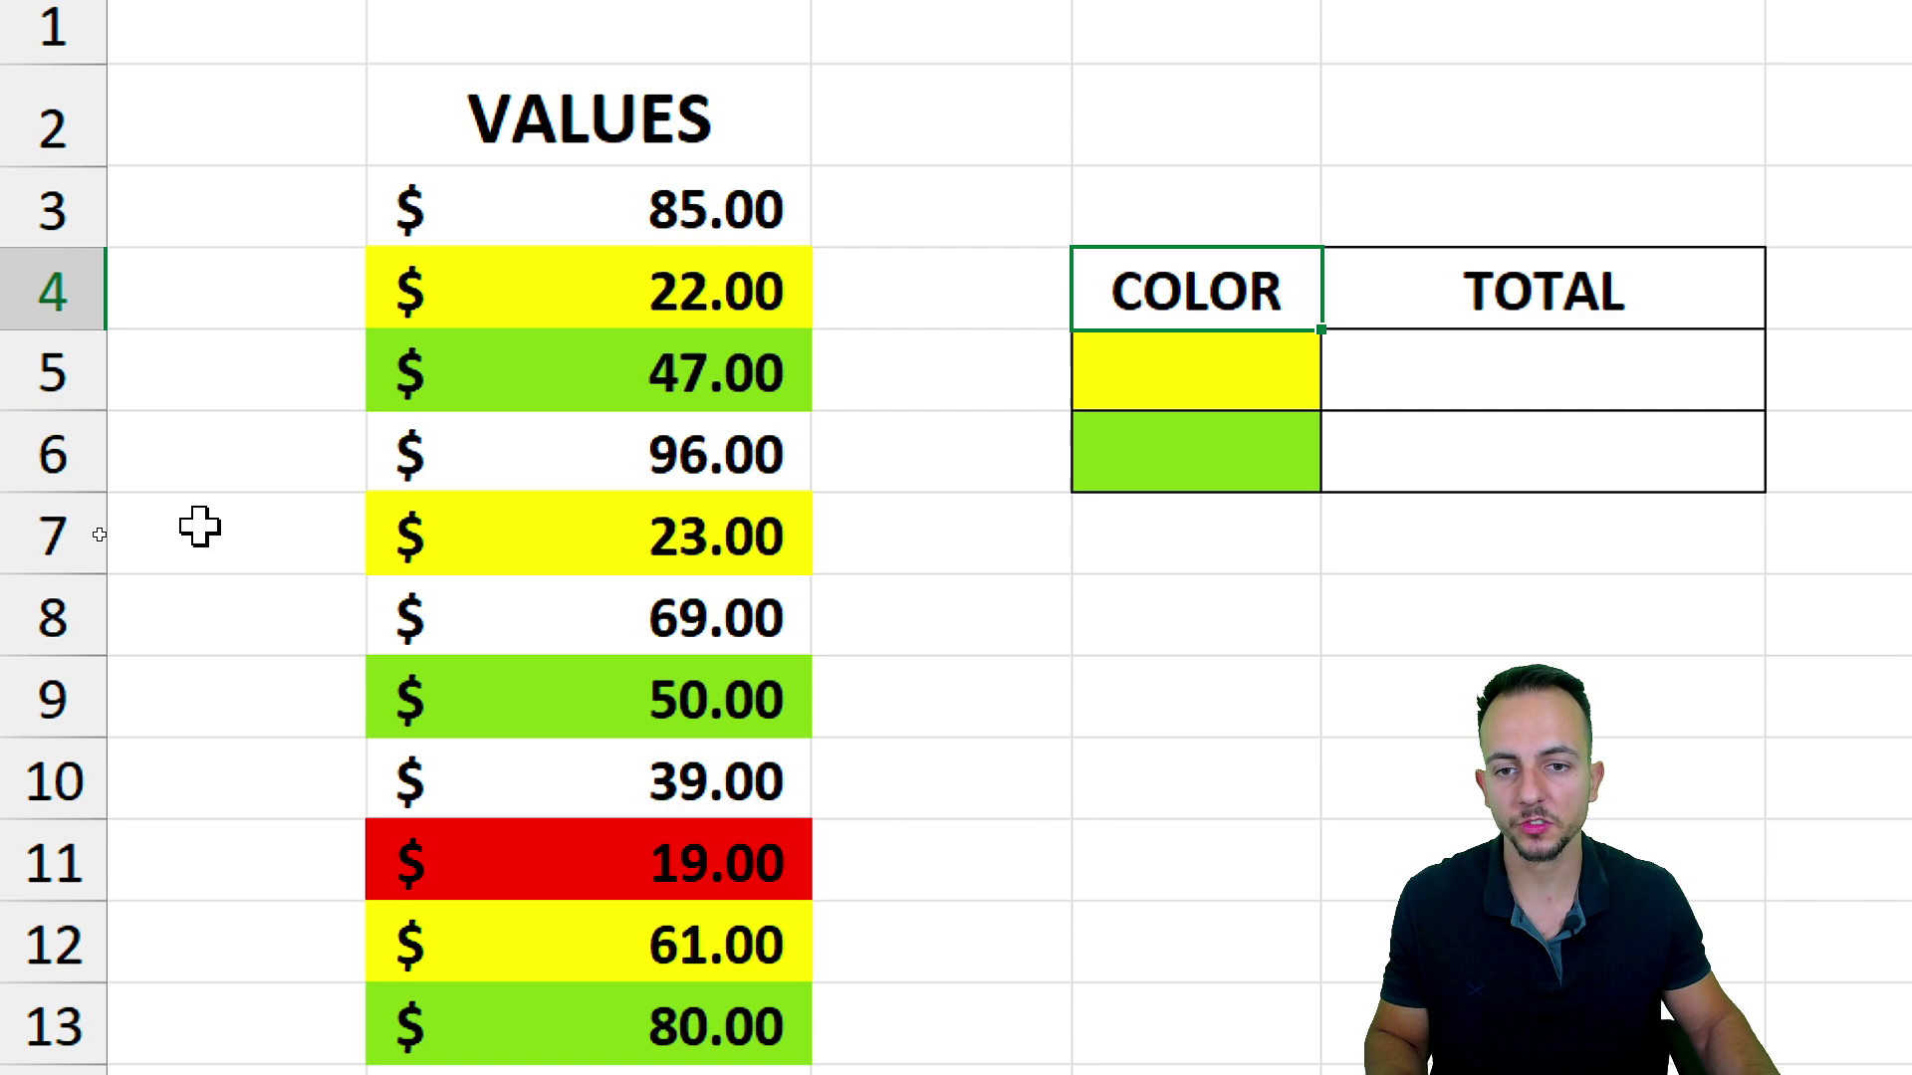
{"action": "left_click_drag", "start_coordinate": [585, 209], "coordinate": [625, 863]}
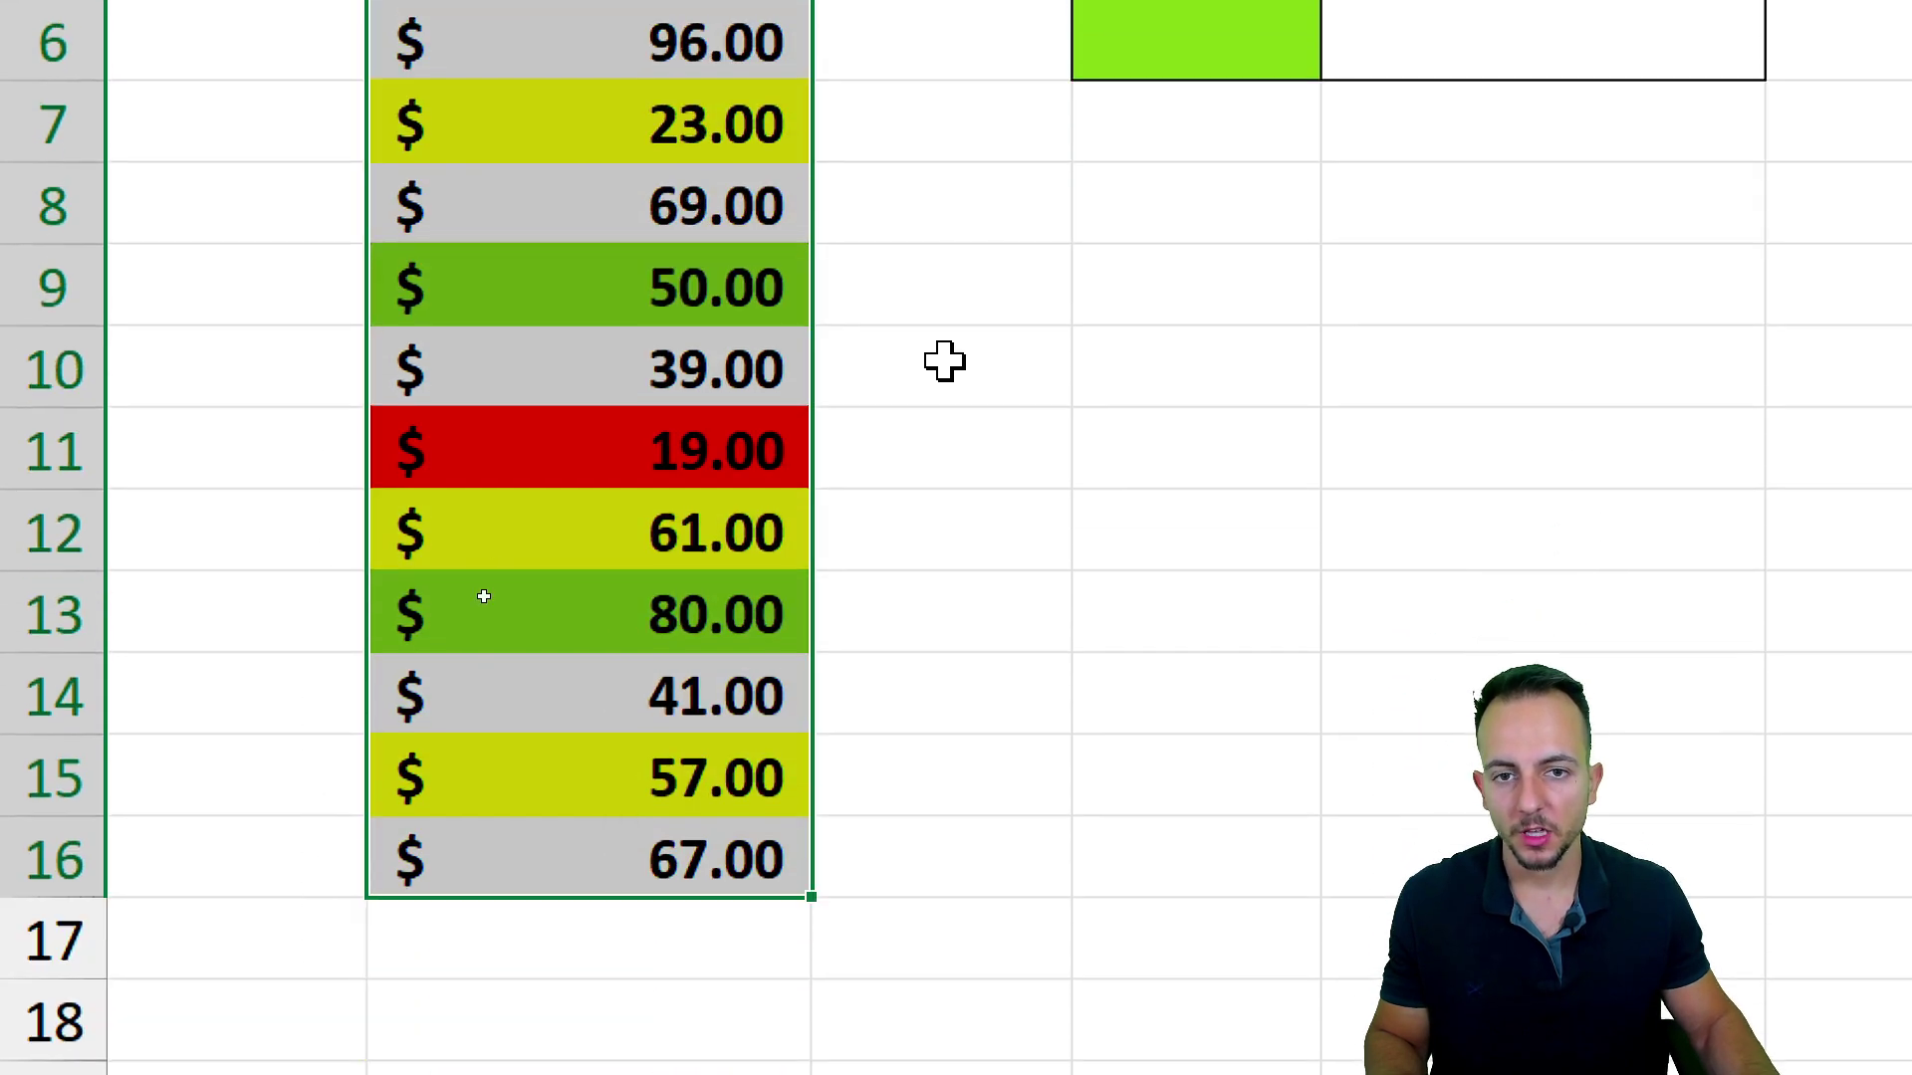
{"action": "left_click", "coordinate": [1596, 279]}
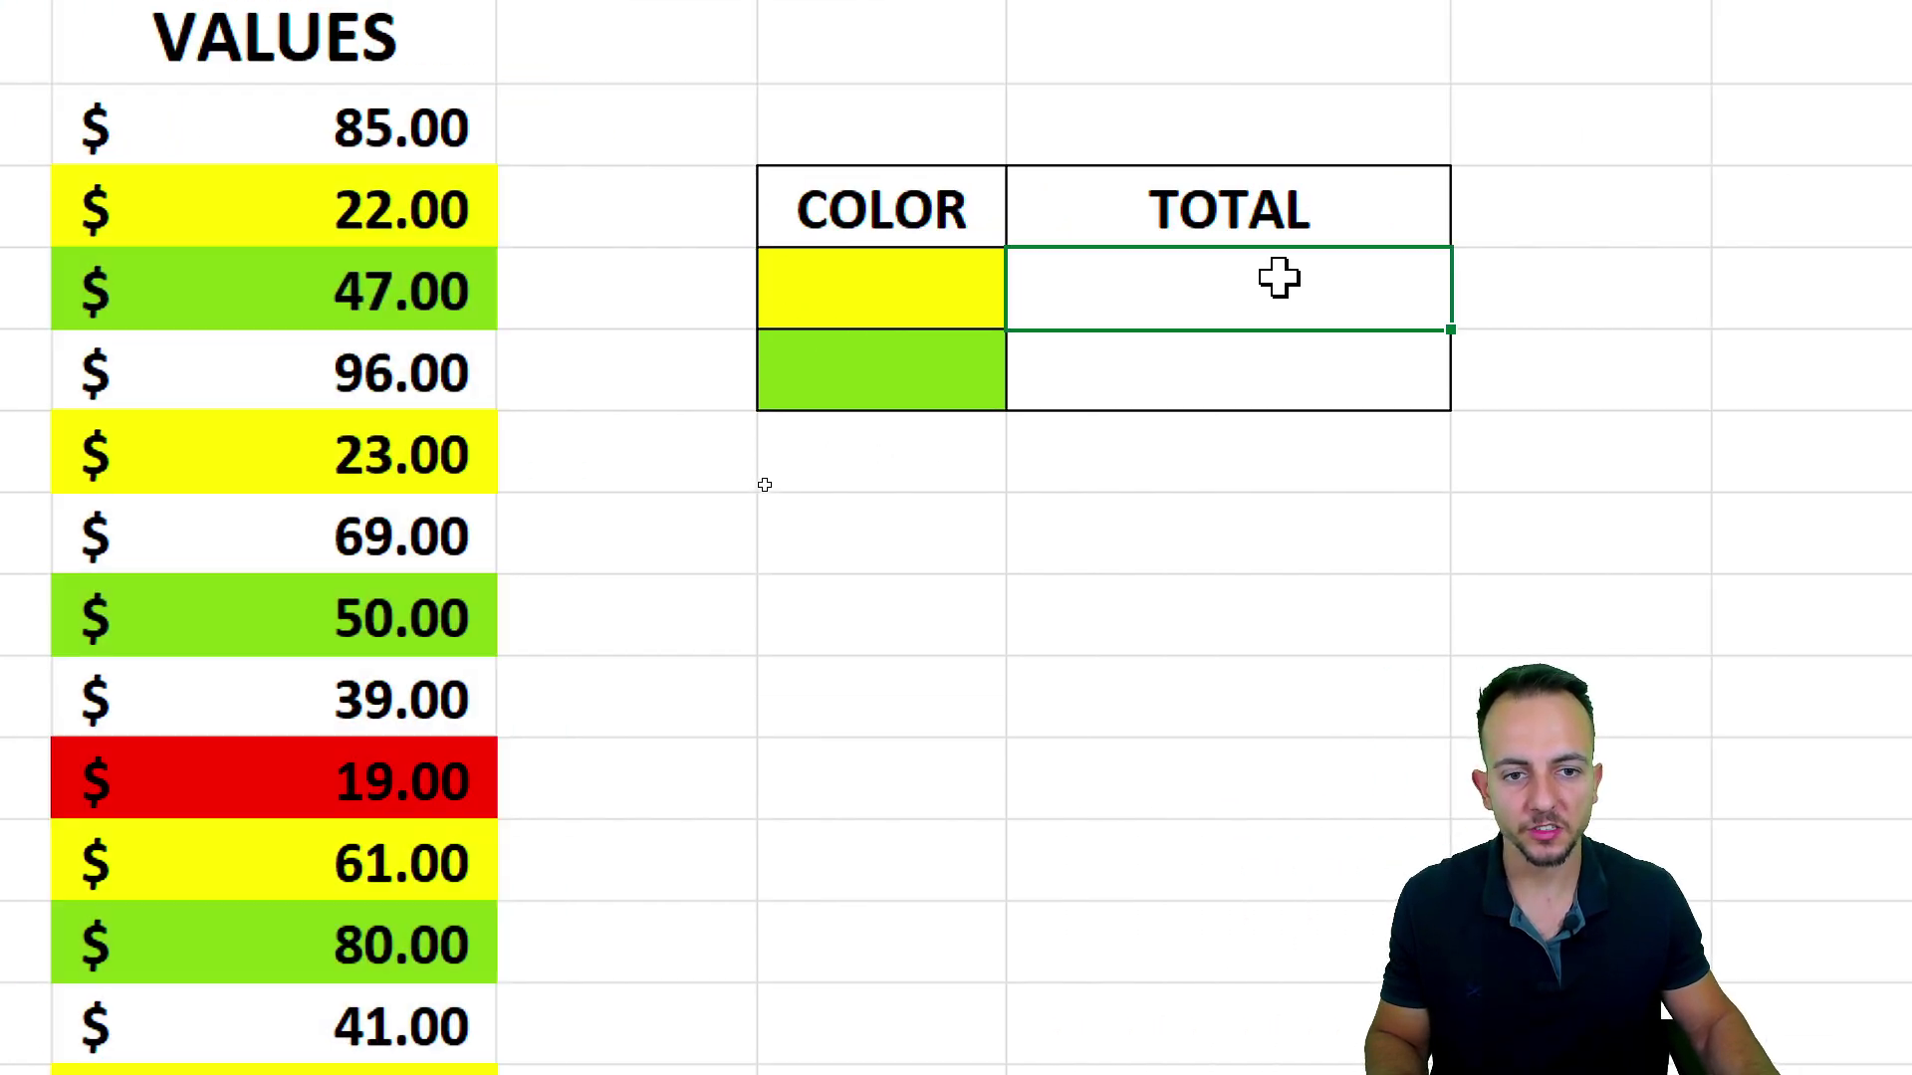
{"action": "type", "text": "="}
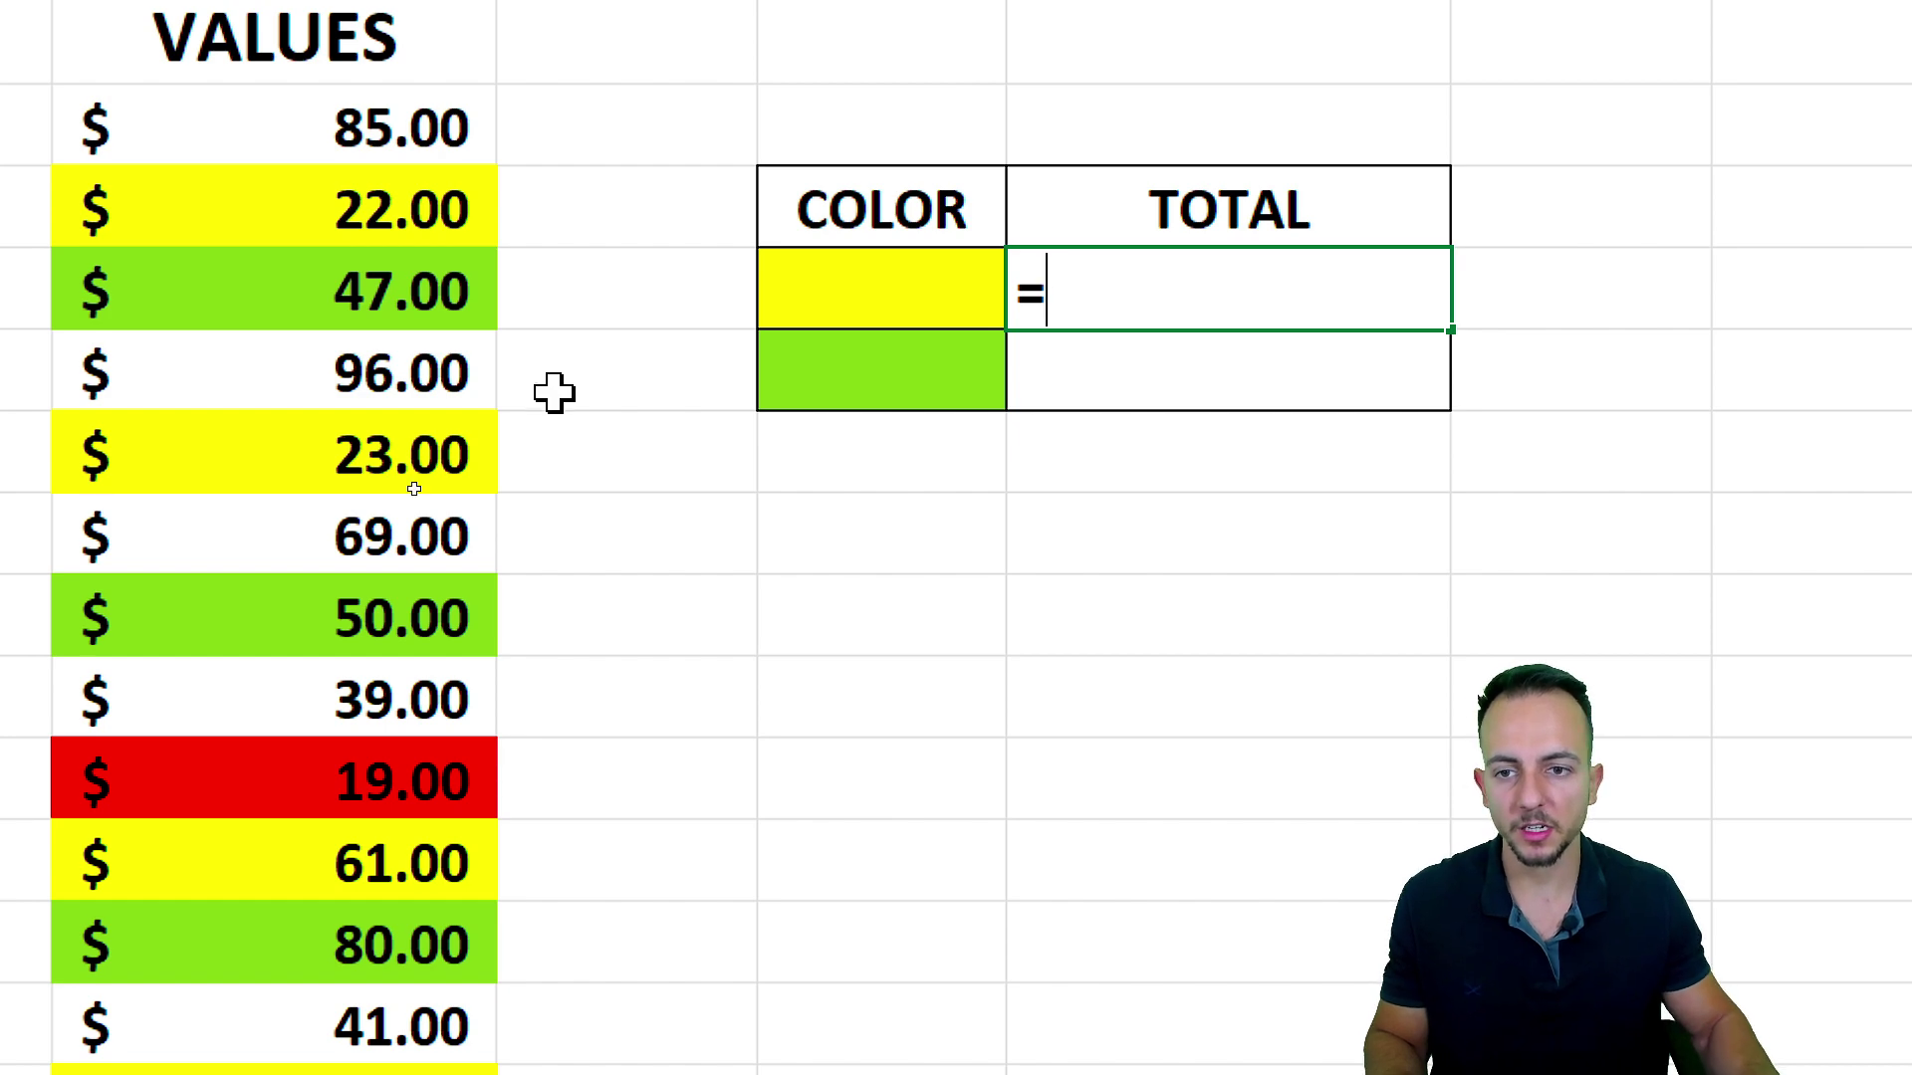
{"action": "left_click", "coordinate": [303, 211]}
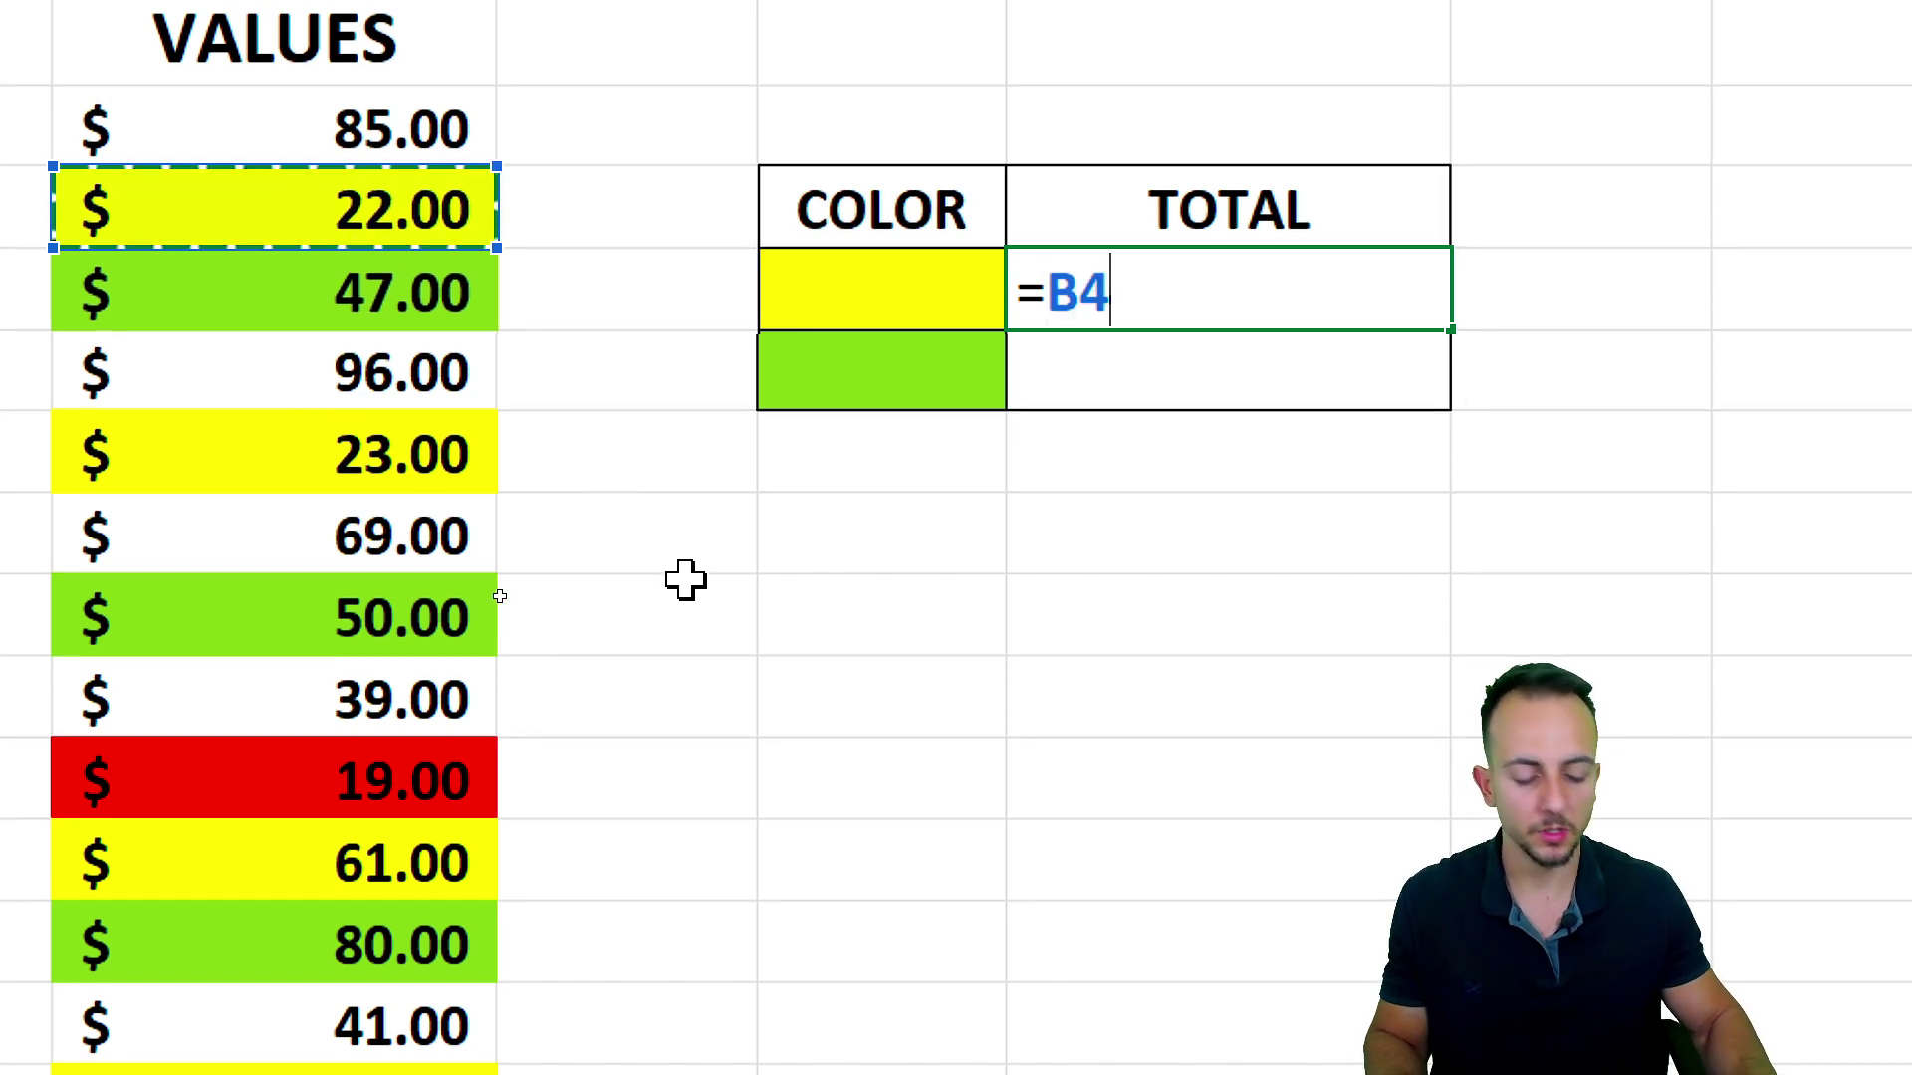
{"action": "type", "text": "+"}
{"action": "left_click", "coordinate": [461, 457]}
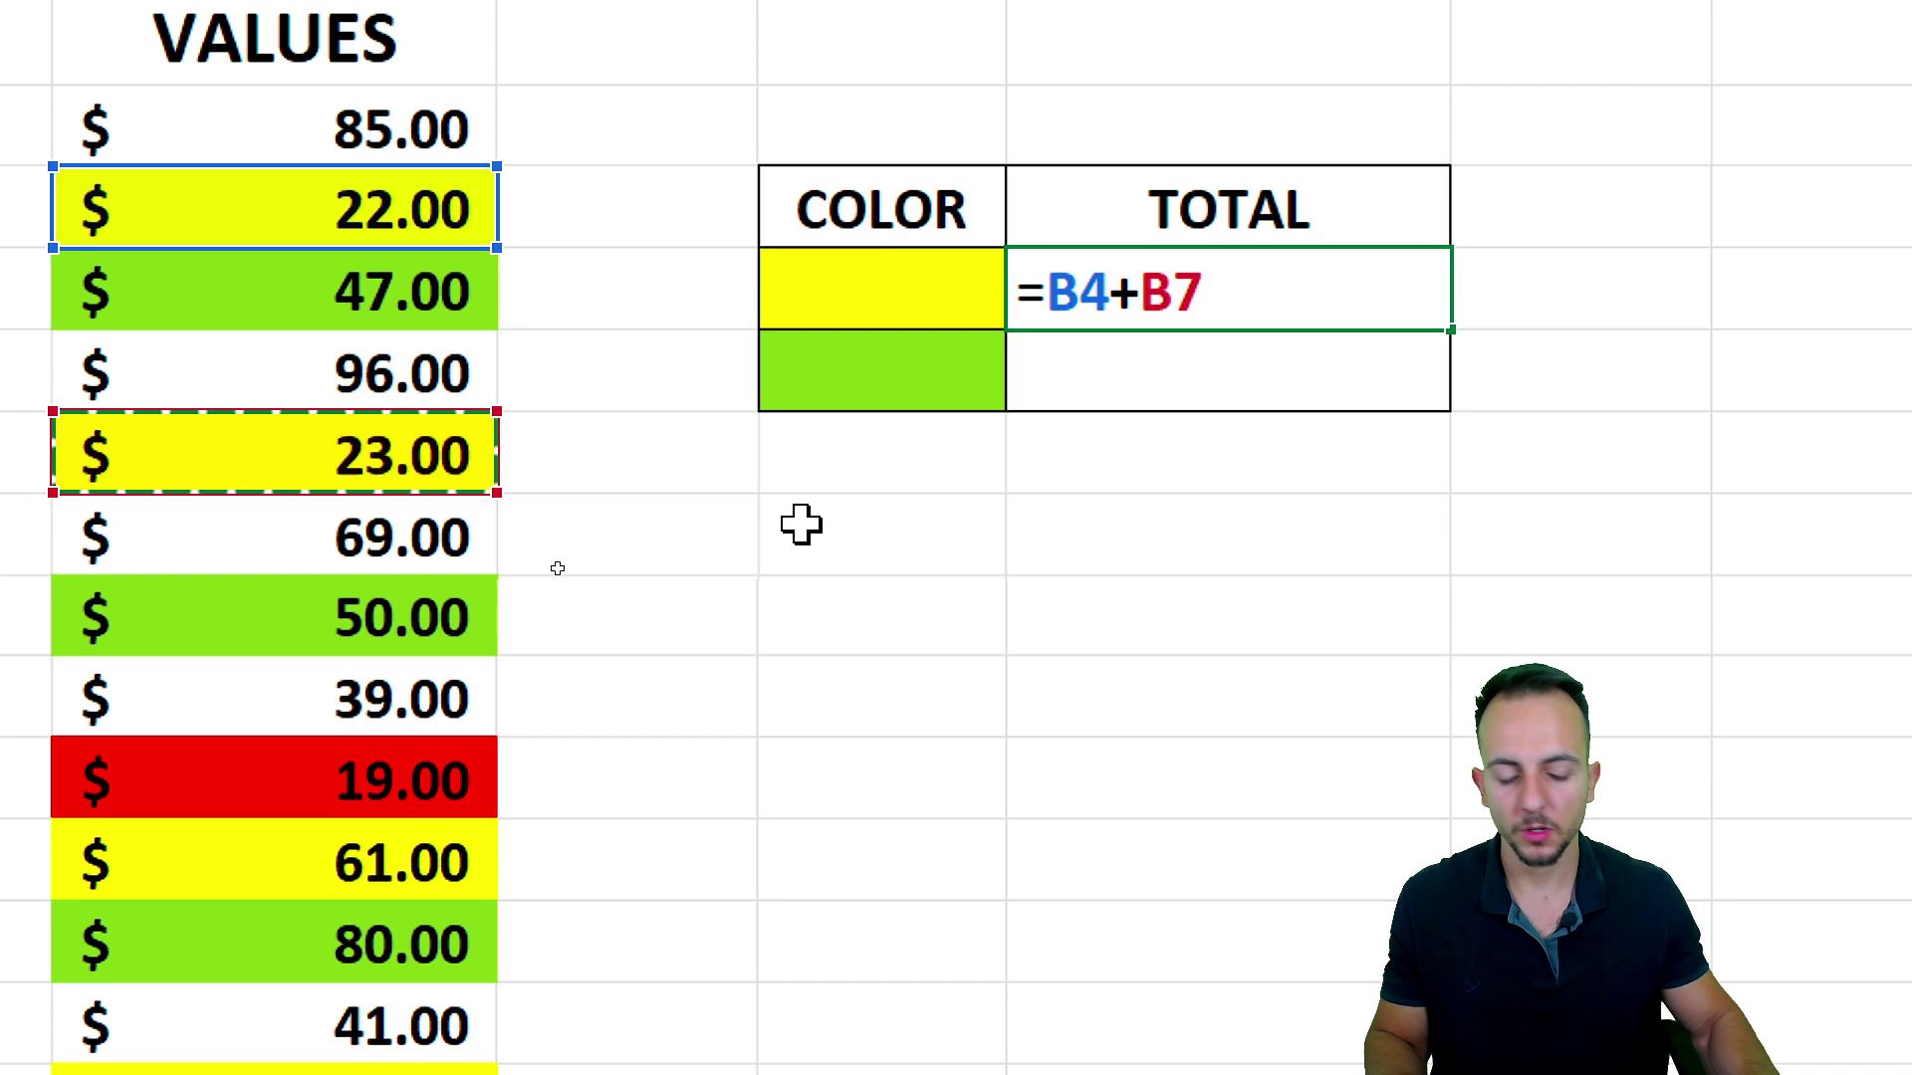
{"action": "type", "text": "+"}
{"action": "left_click", "coordinate": [444, 889]}
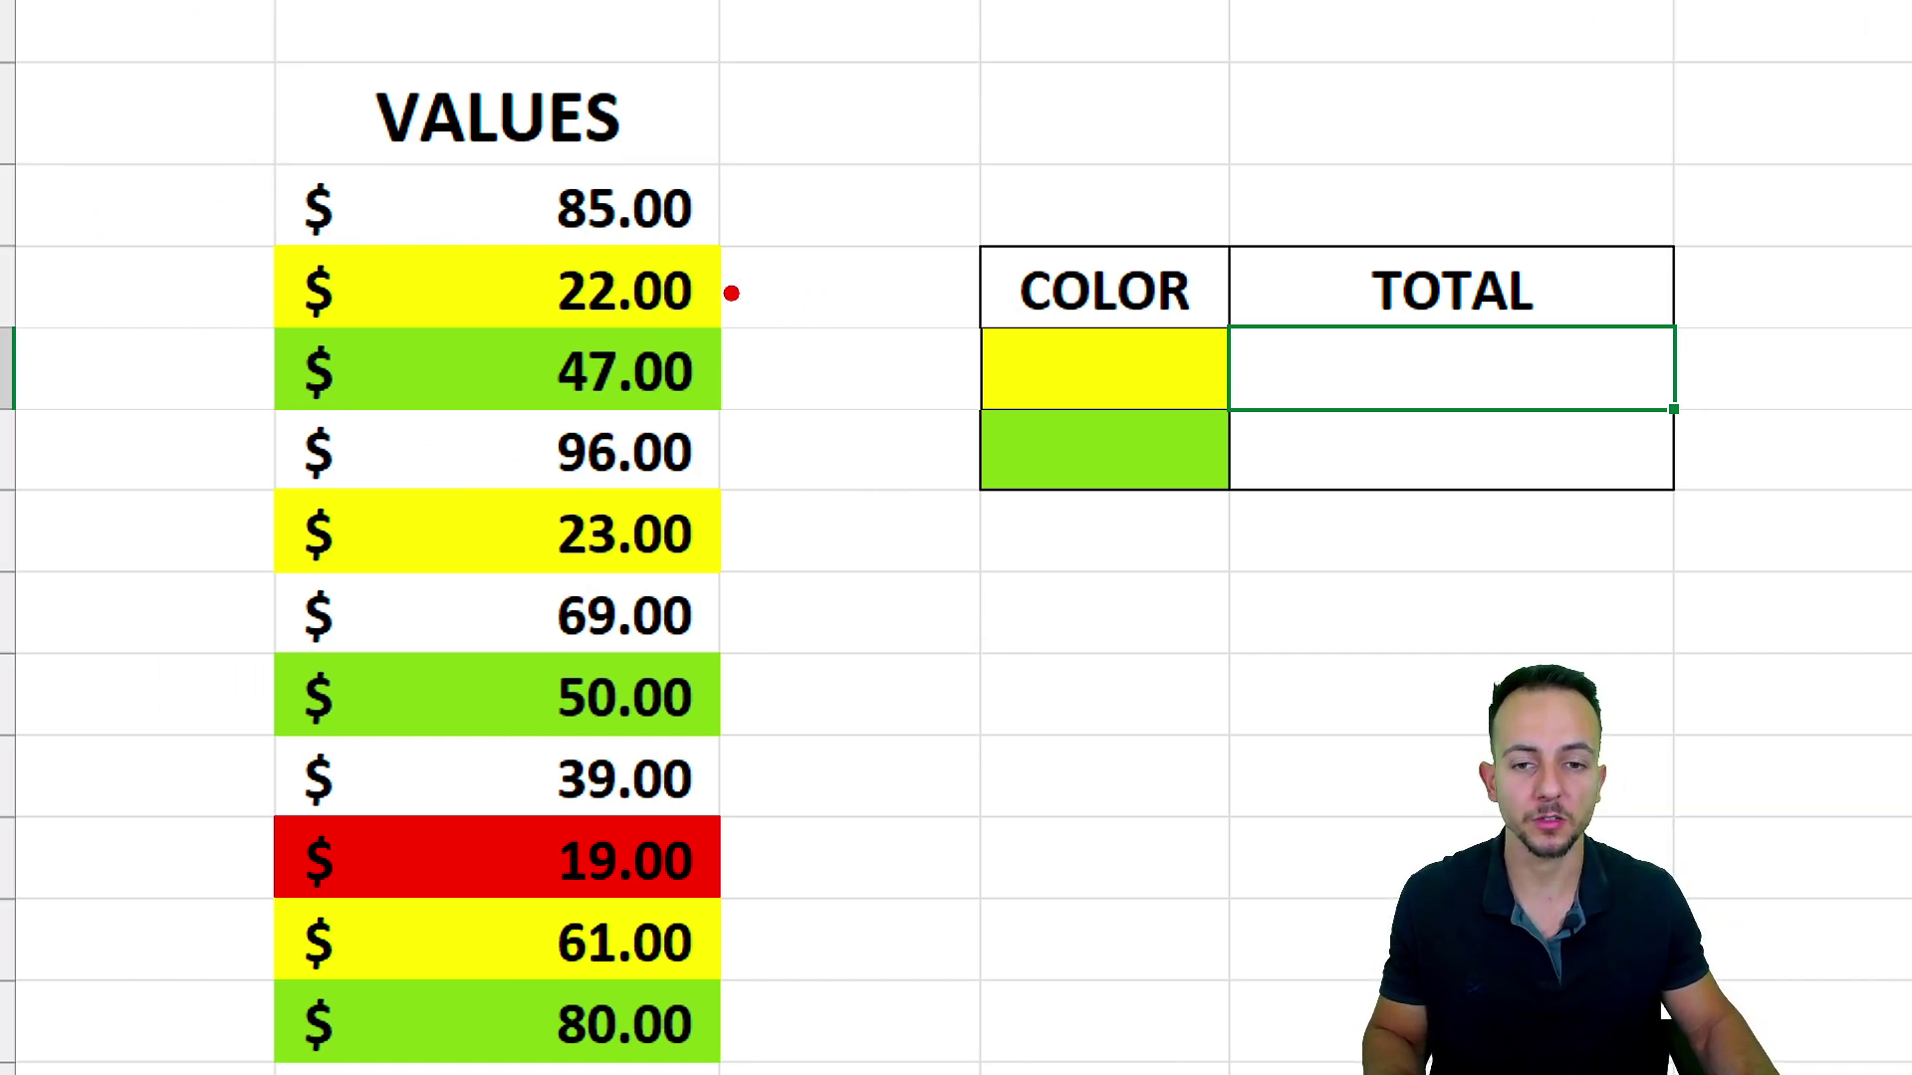
Try custom fill colours for the total cell, then close the picker without applying one
{"action": "left_click_drag", "start_coordinate": [799, 293], "coordinate": [959, 371]}
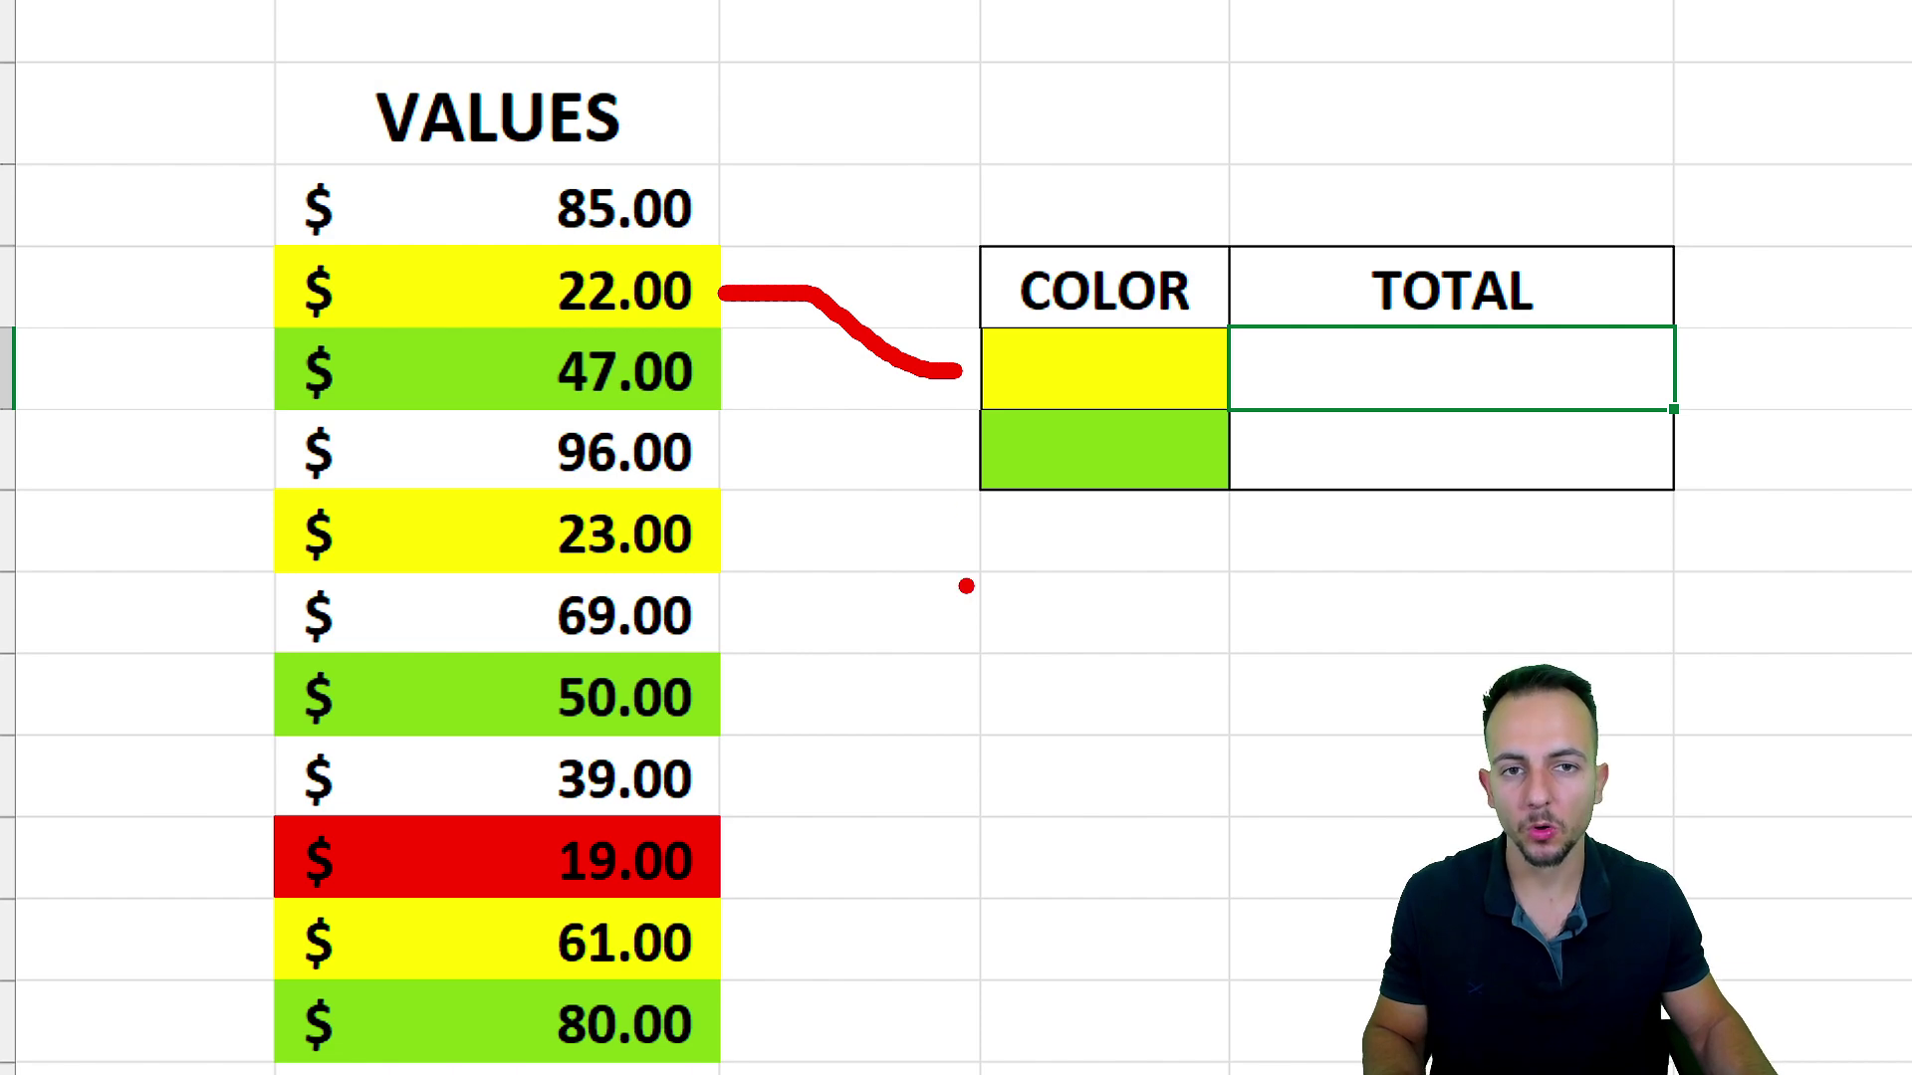
{"action": "left_click_drag", "start_coordinate": [979, 476], "coordinate": [745, 369]}
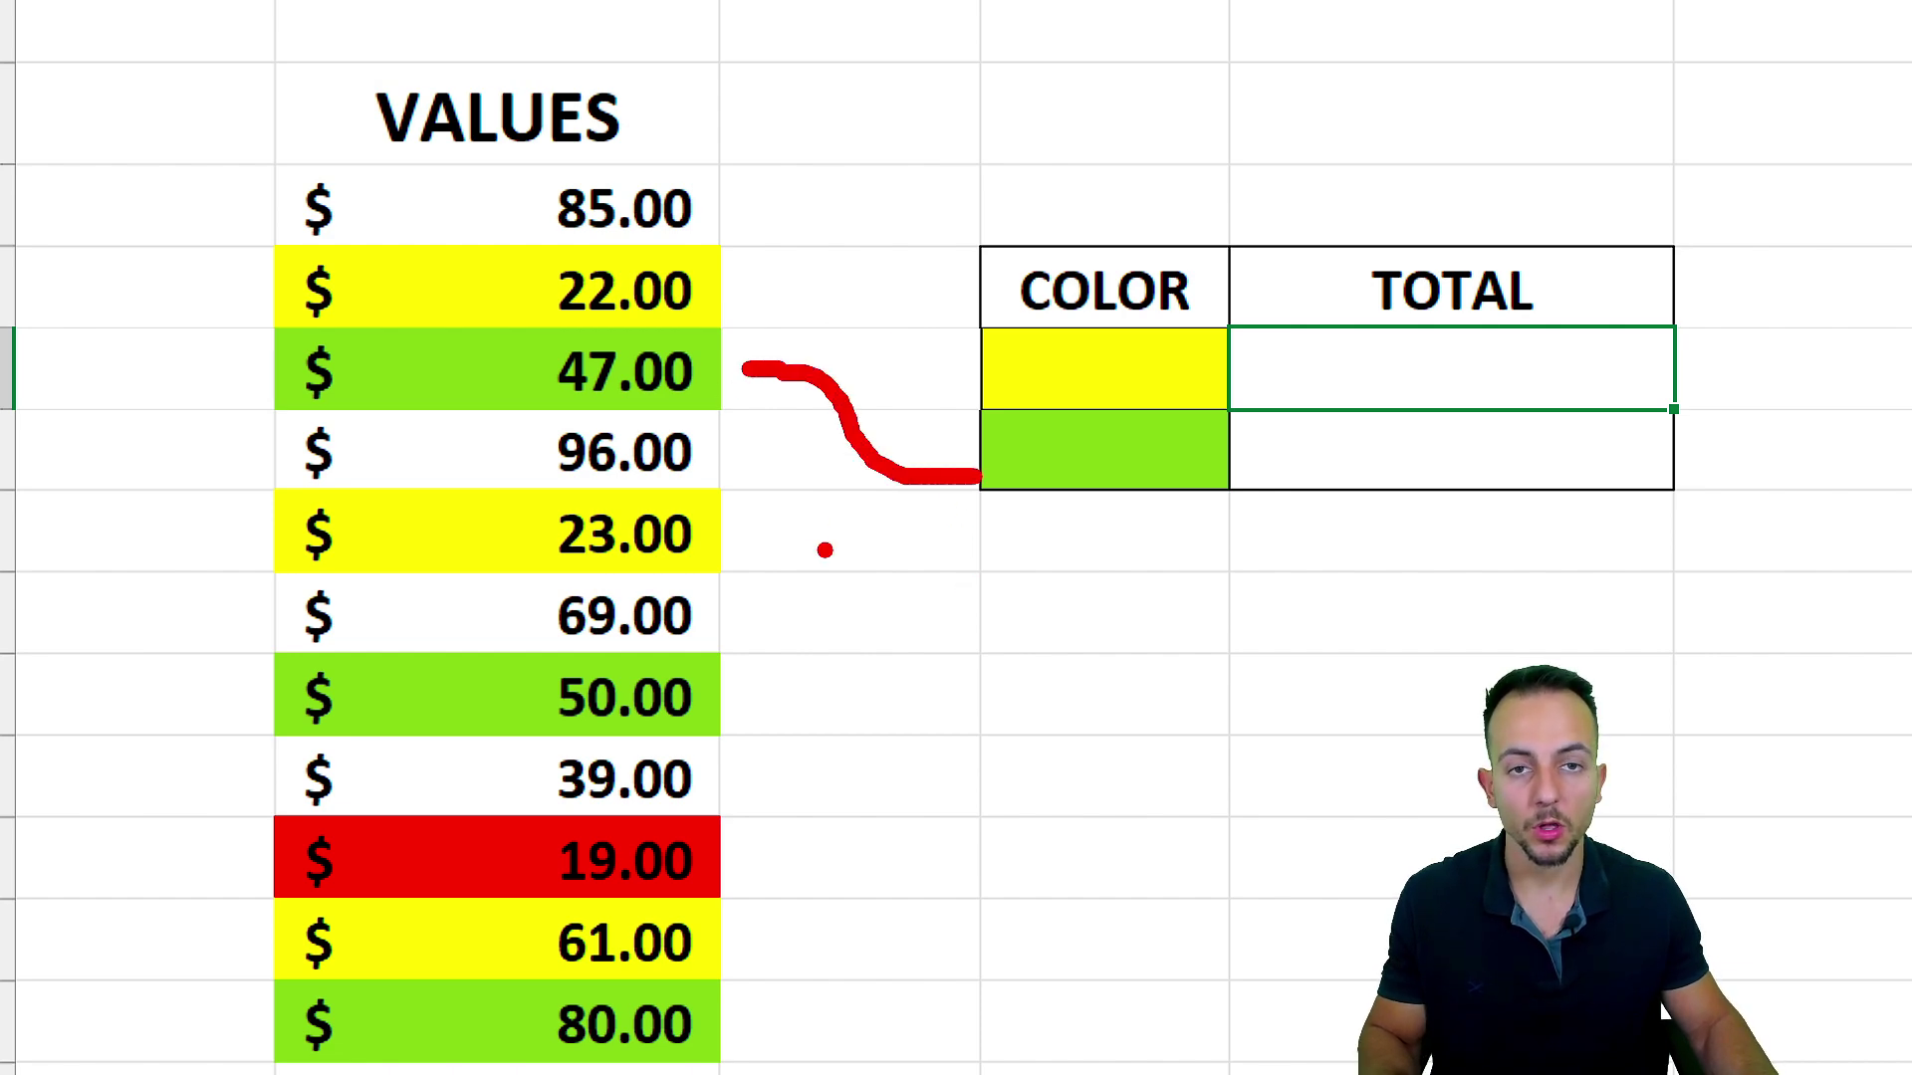
{"action": "scroll", "coordinate": [896, 930], "scroll_direction": "down", "scroll_amount": 2}
{"action": "left_click_drag", "start_coordinate": [788, 558], "coordinate": [951, 486]}
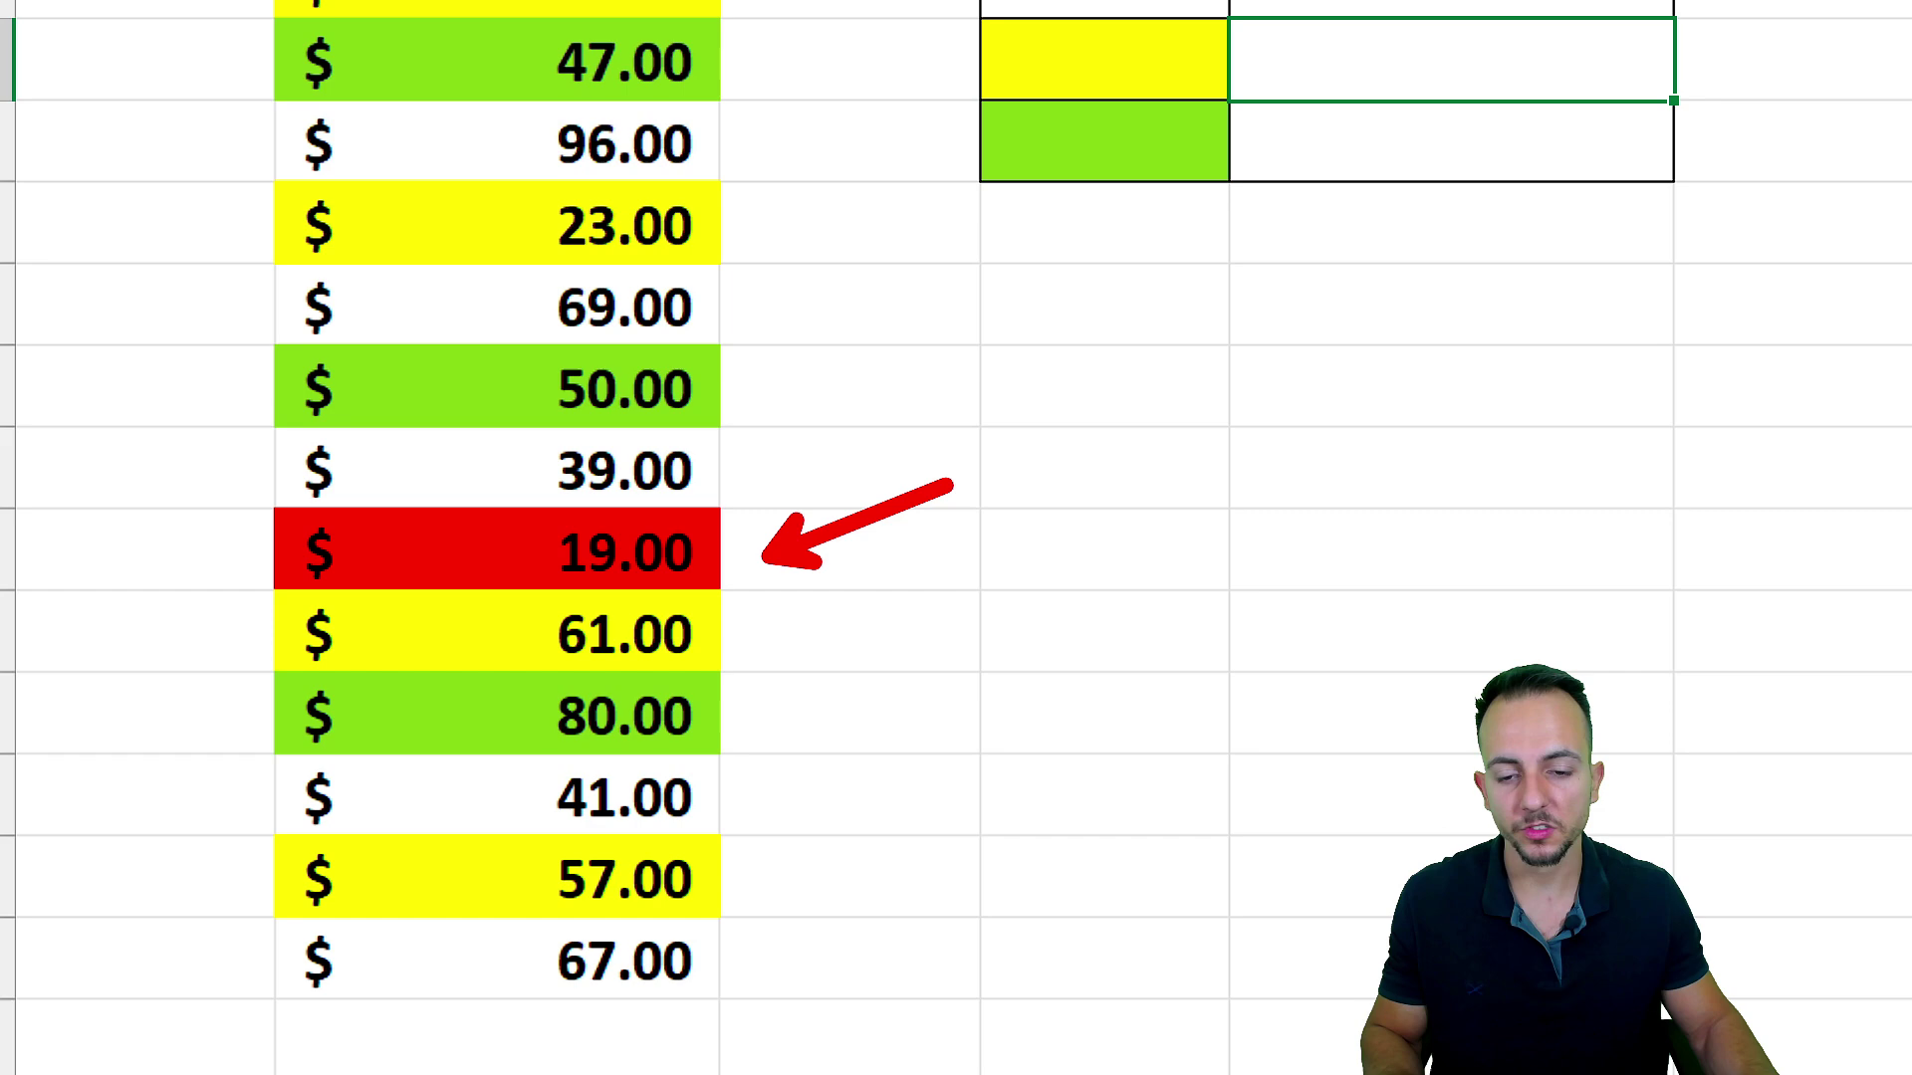
{"action": "mouse_move", "coordinate": [752, 460]}
{"action": "left_mouse_down"}
{"action": "mouse_move", "coordinate": [389, 430]}
{"action": "mouse_move", "coordinate": [774, 463]}
{"action": "left_mouse_up"}
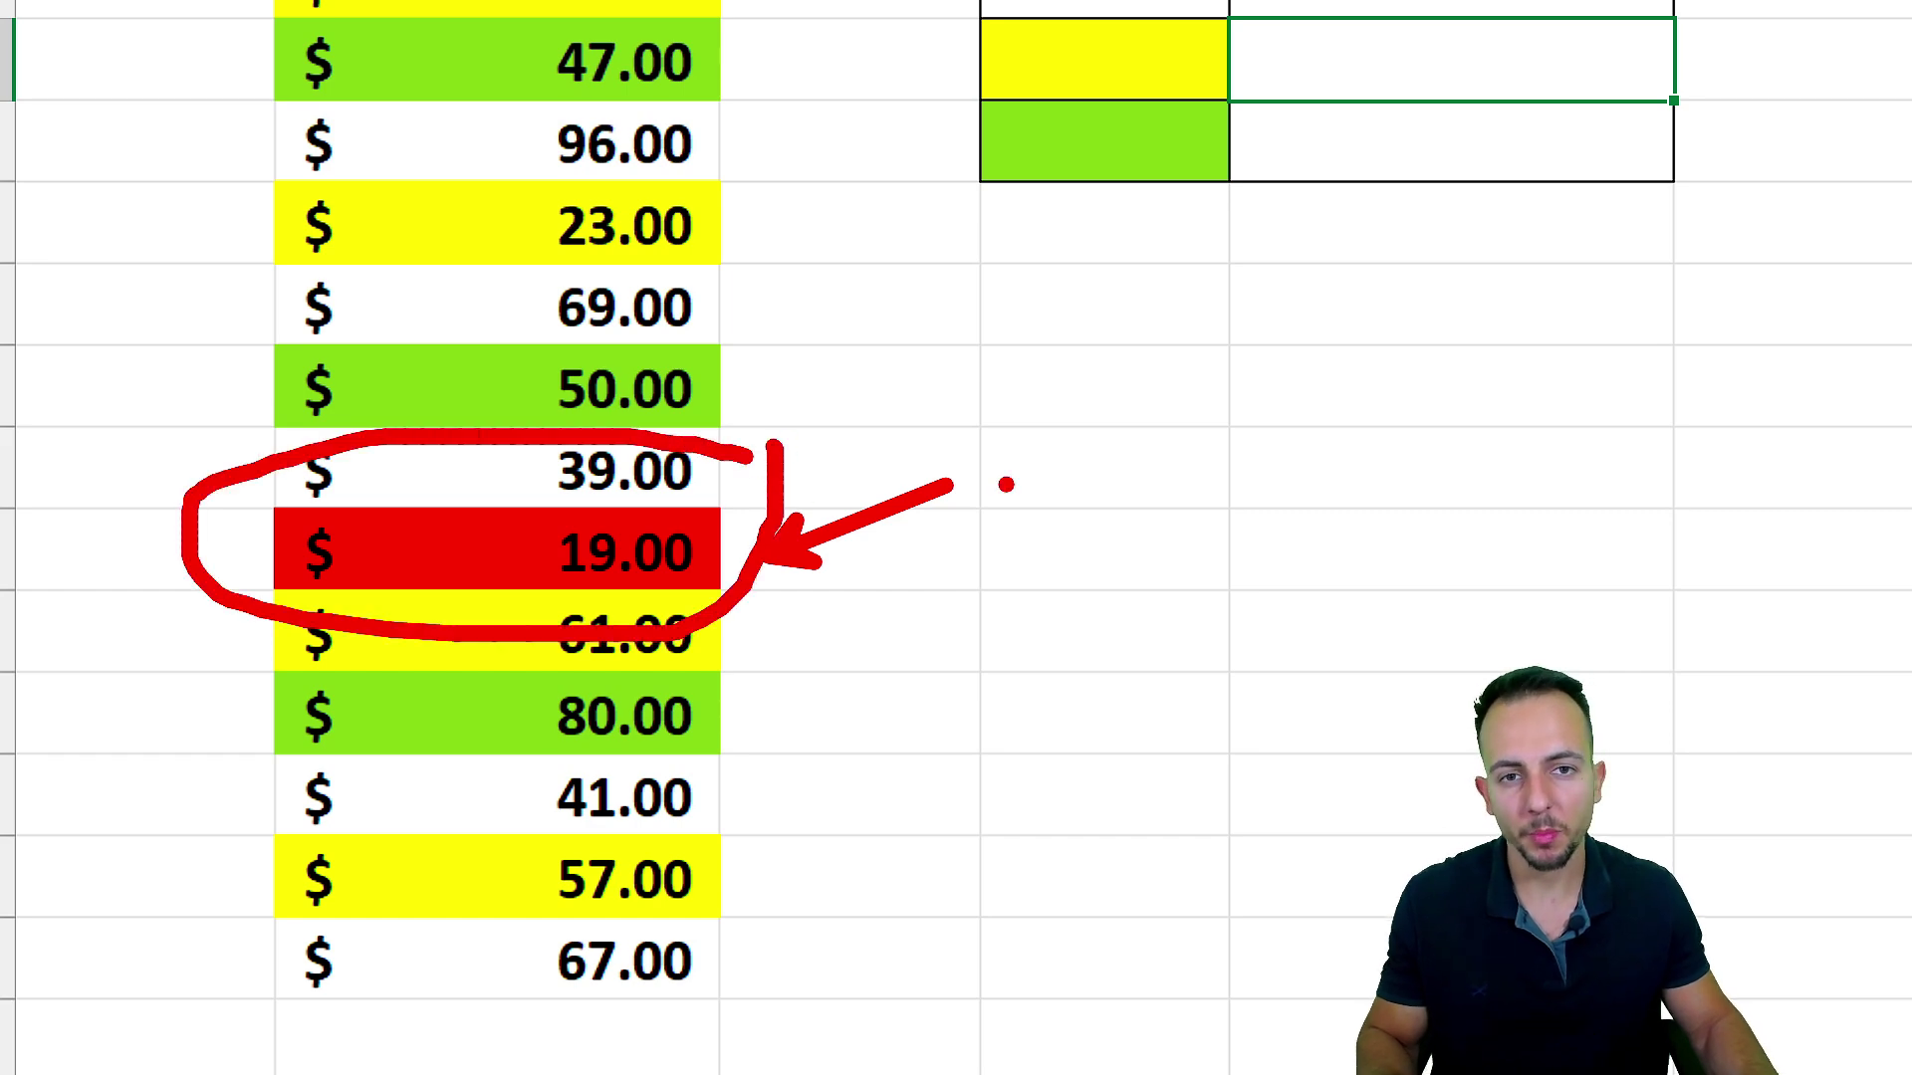
{"action": "key", "text": "Escape"}
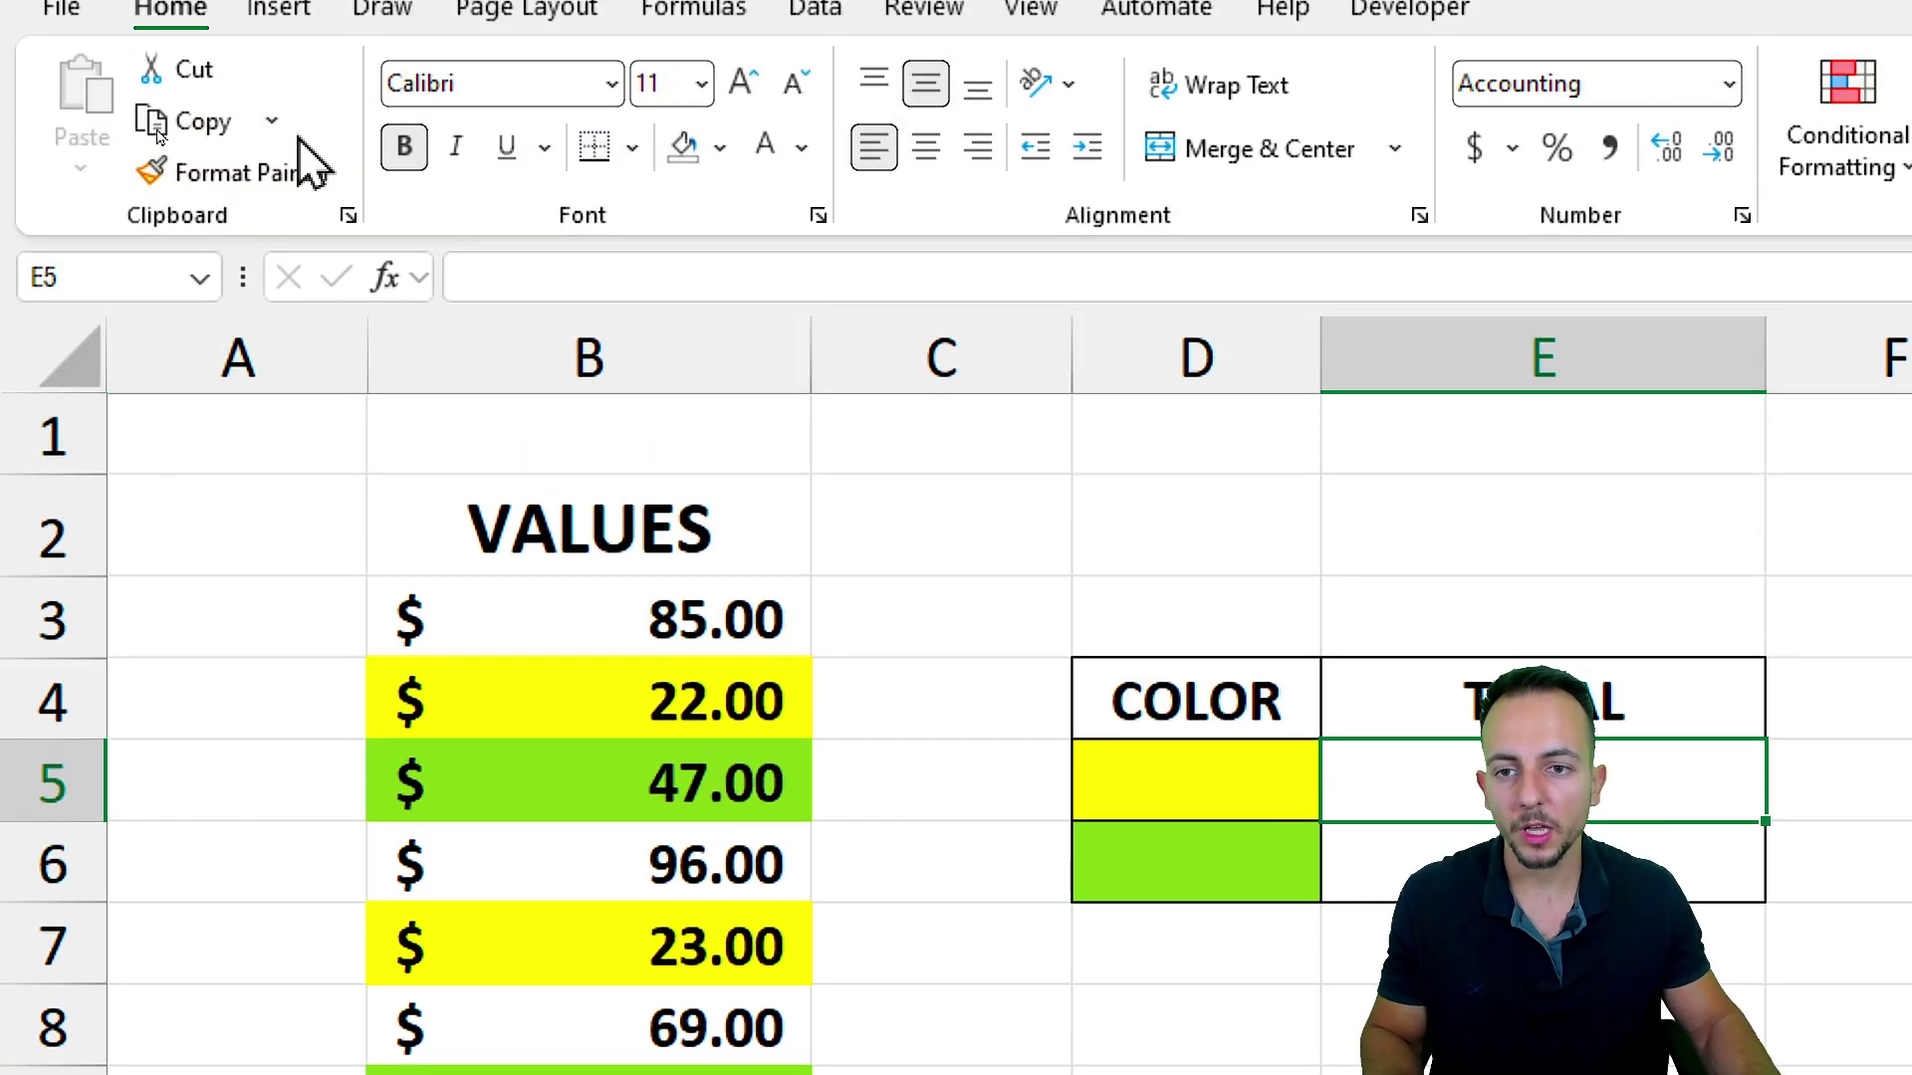
{"action": "left_click", "coordinate": [720, 148]}
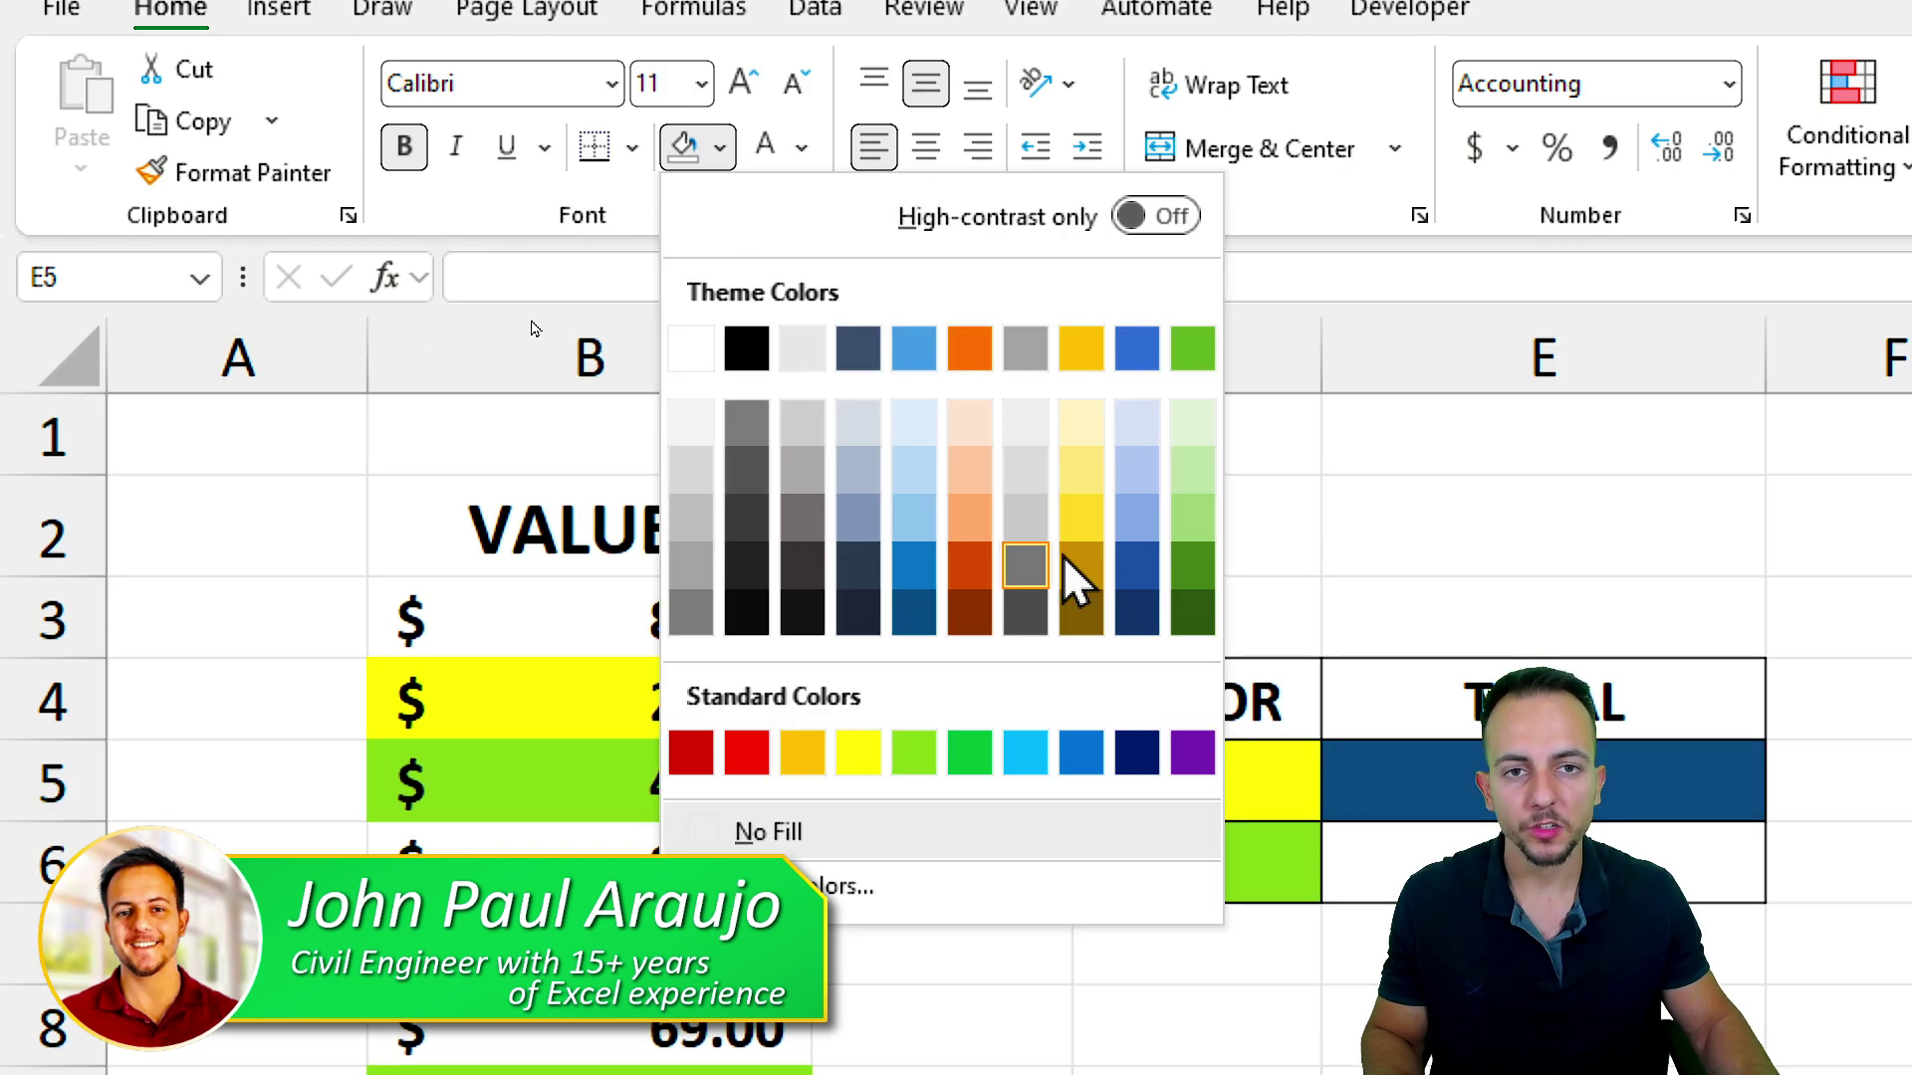
{"action": "left_click", "coordinate": [906, 886]}
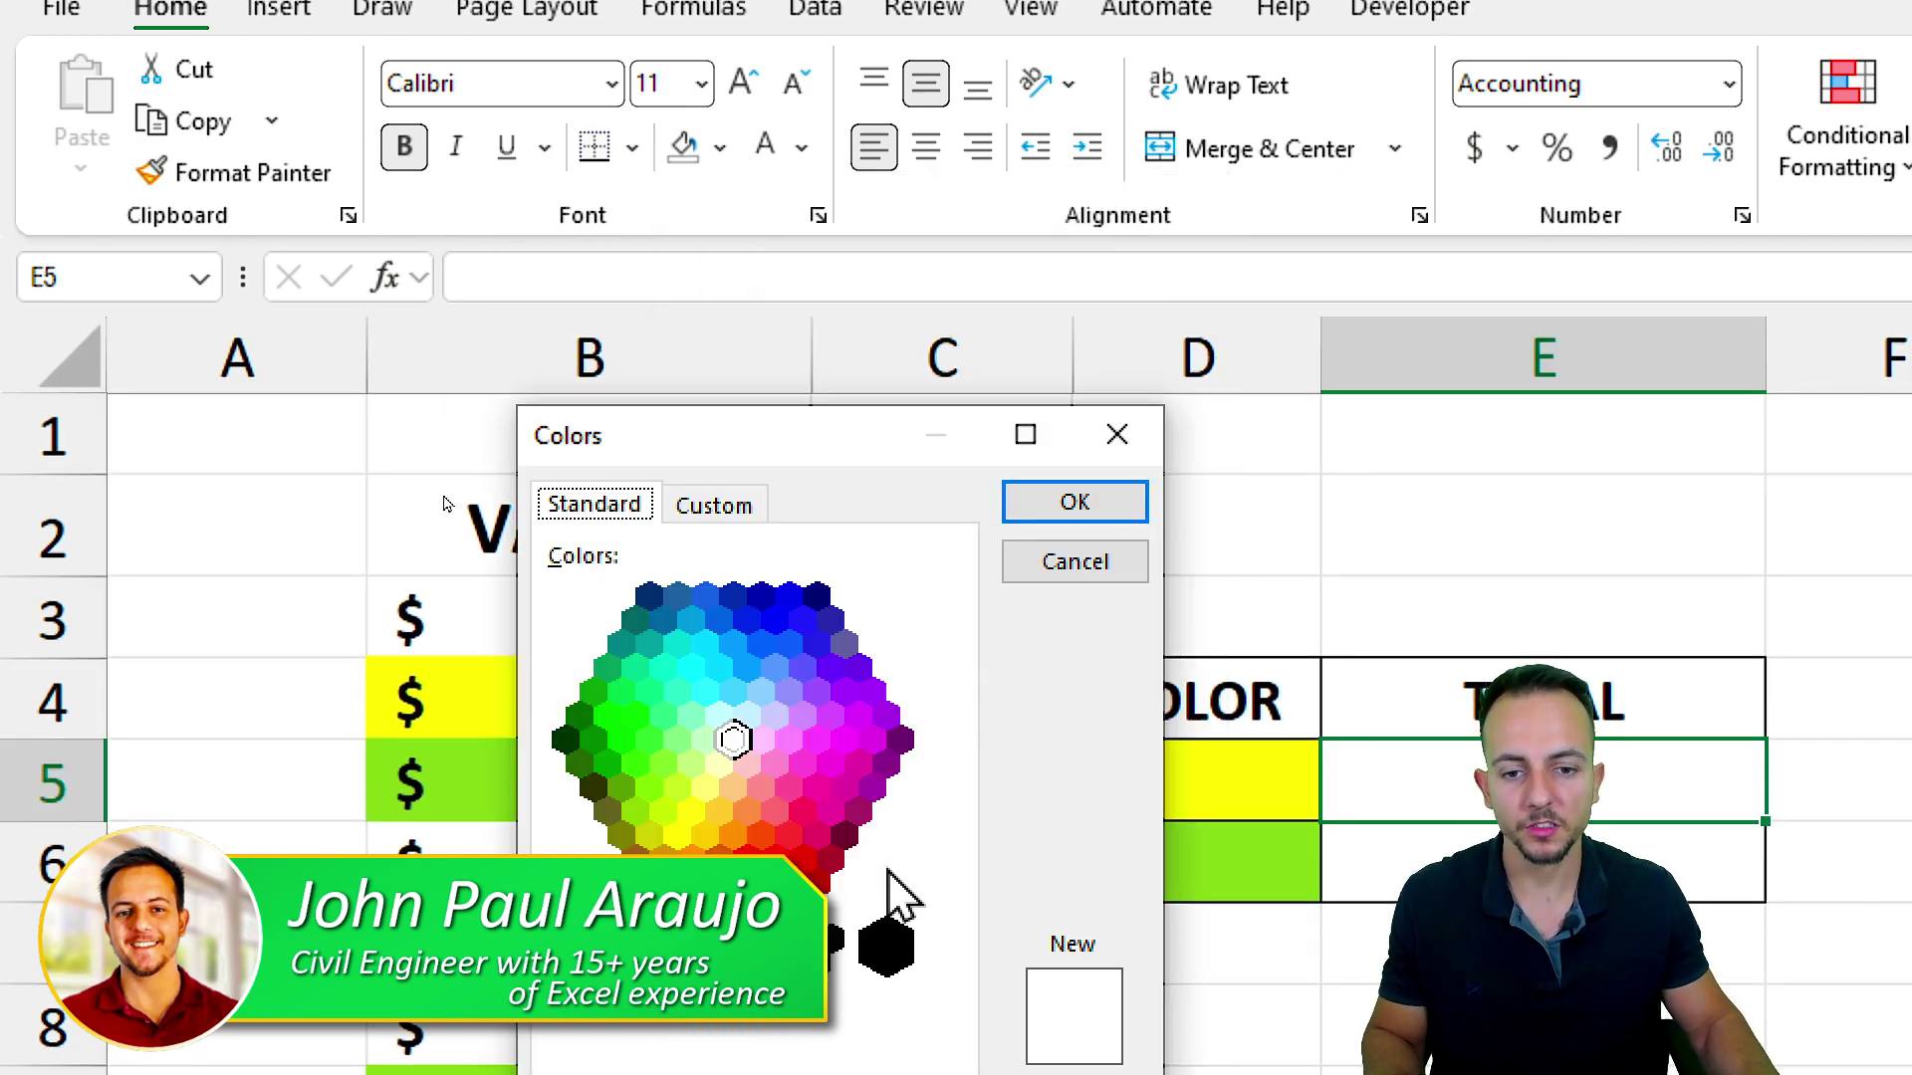
{"action": "left_click", "coordinate": [760, 782]}
{"action": "left_click", "coordinate": [675, 781]}
{"action": "left_click", "coordinate": [815, 738]}
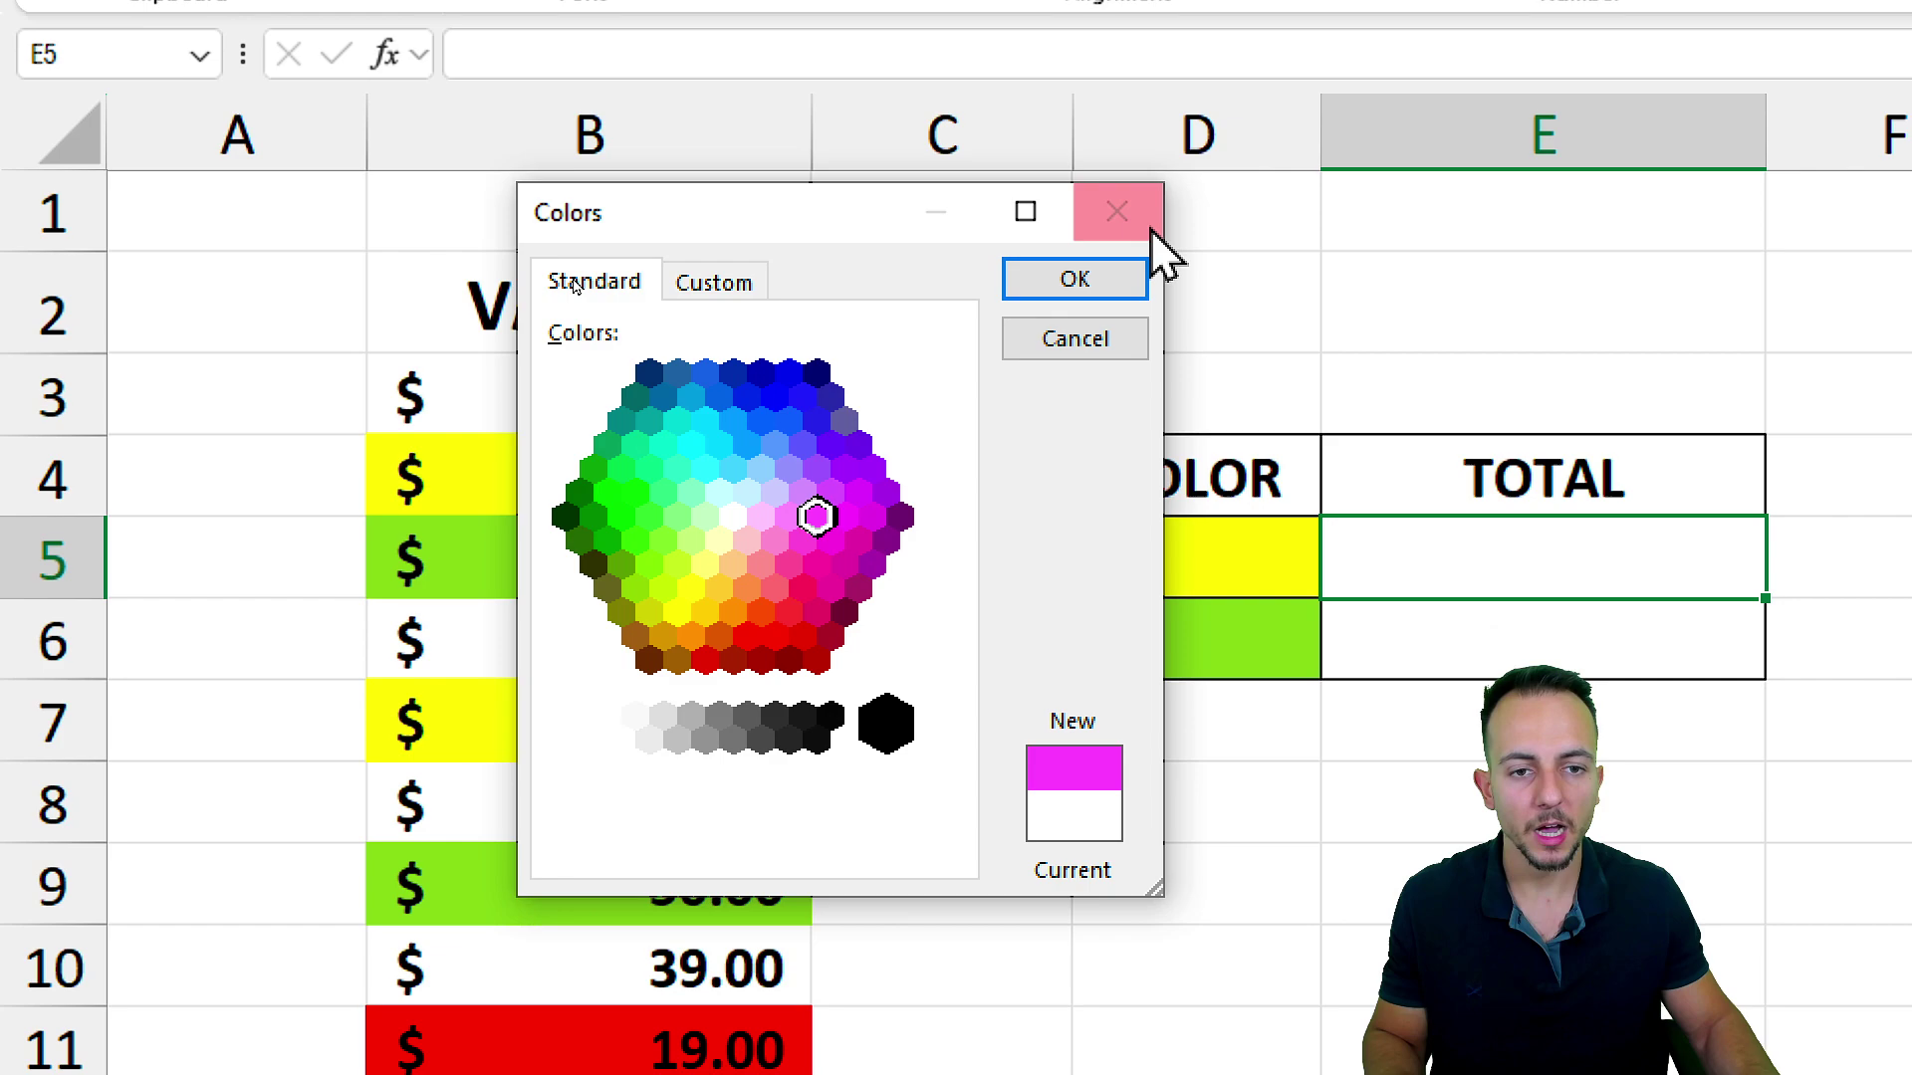
{"action": "left_click", "coordinate": [1153, 229]}
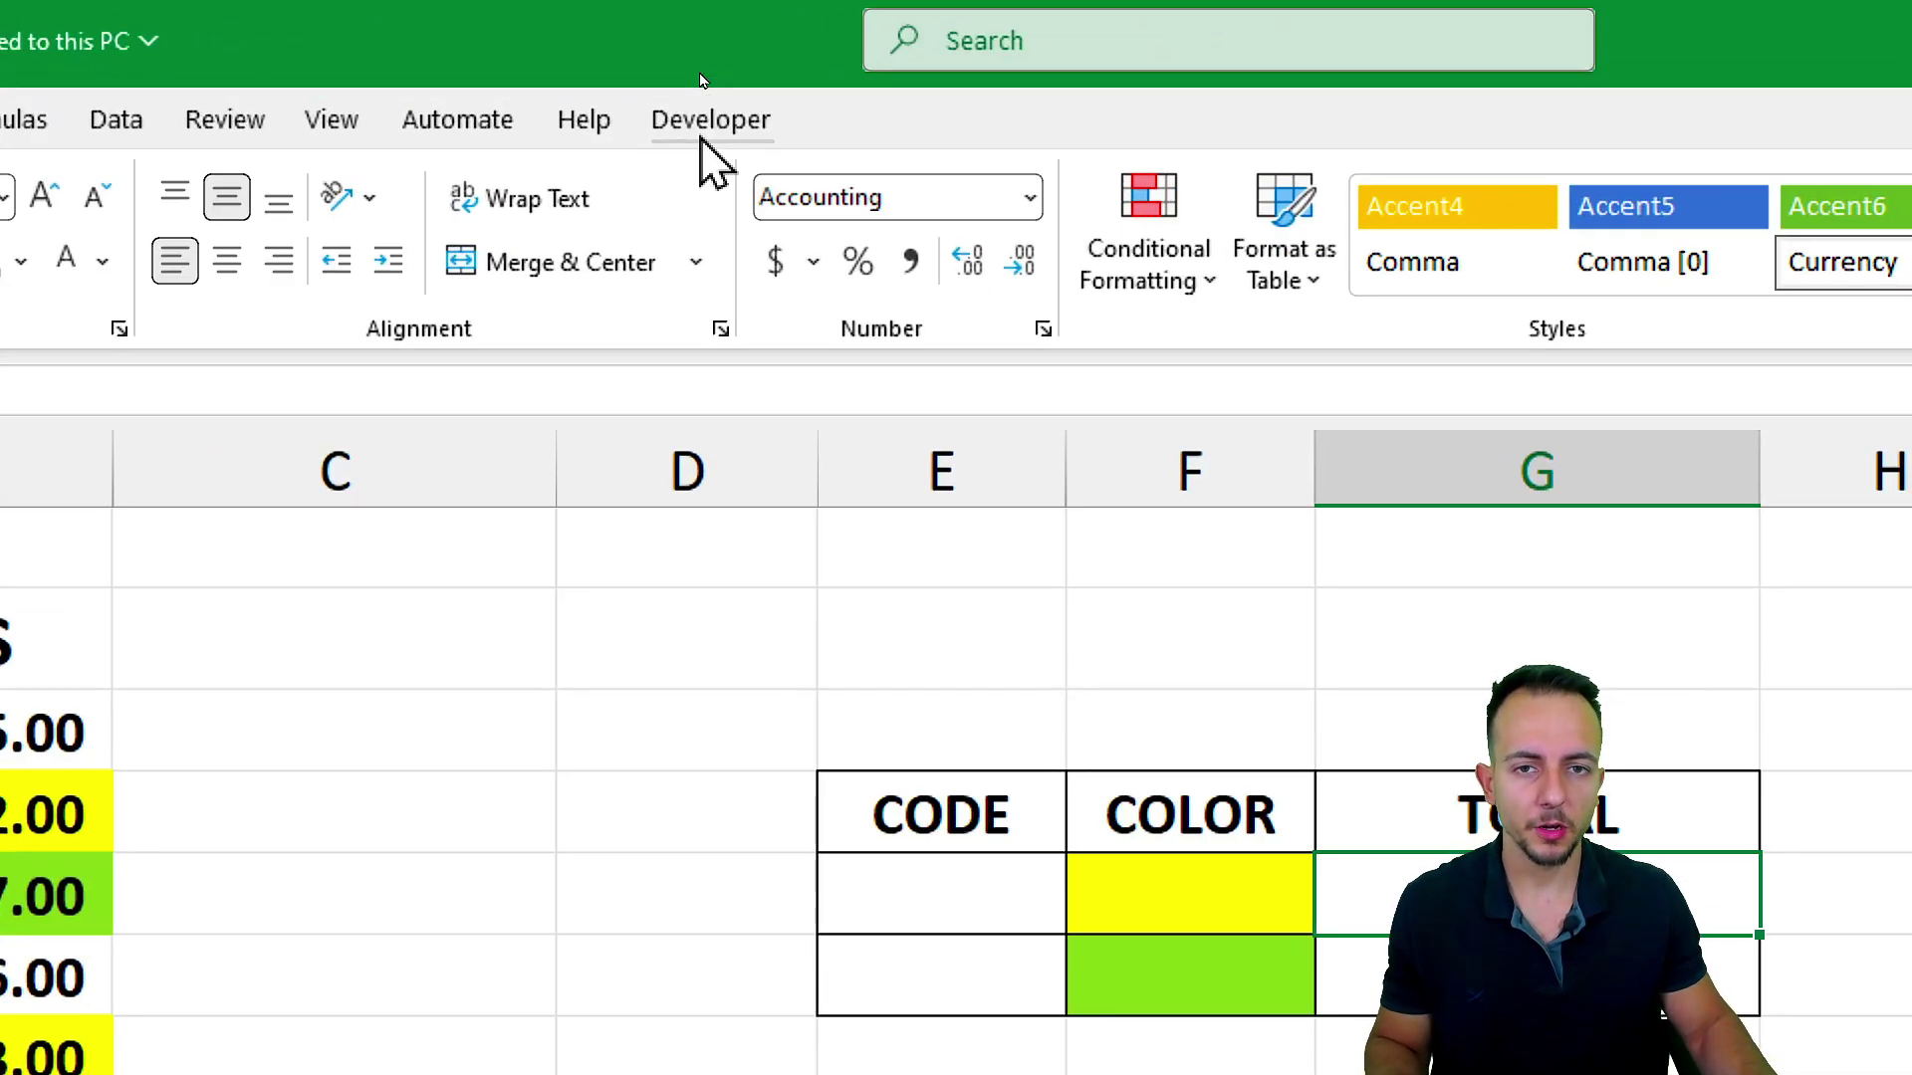
{"action": "left_click", "coordinate": [701, 140]}
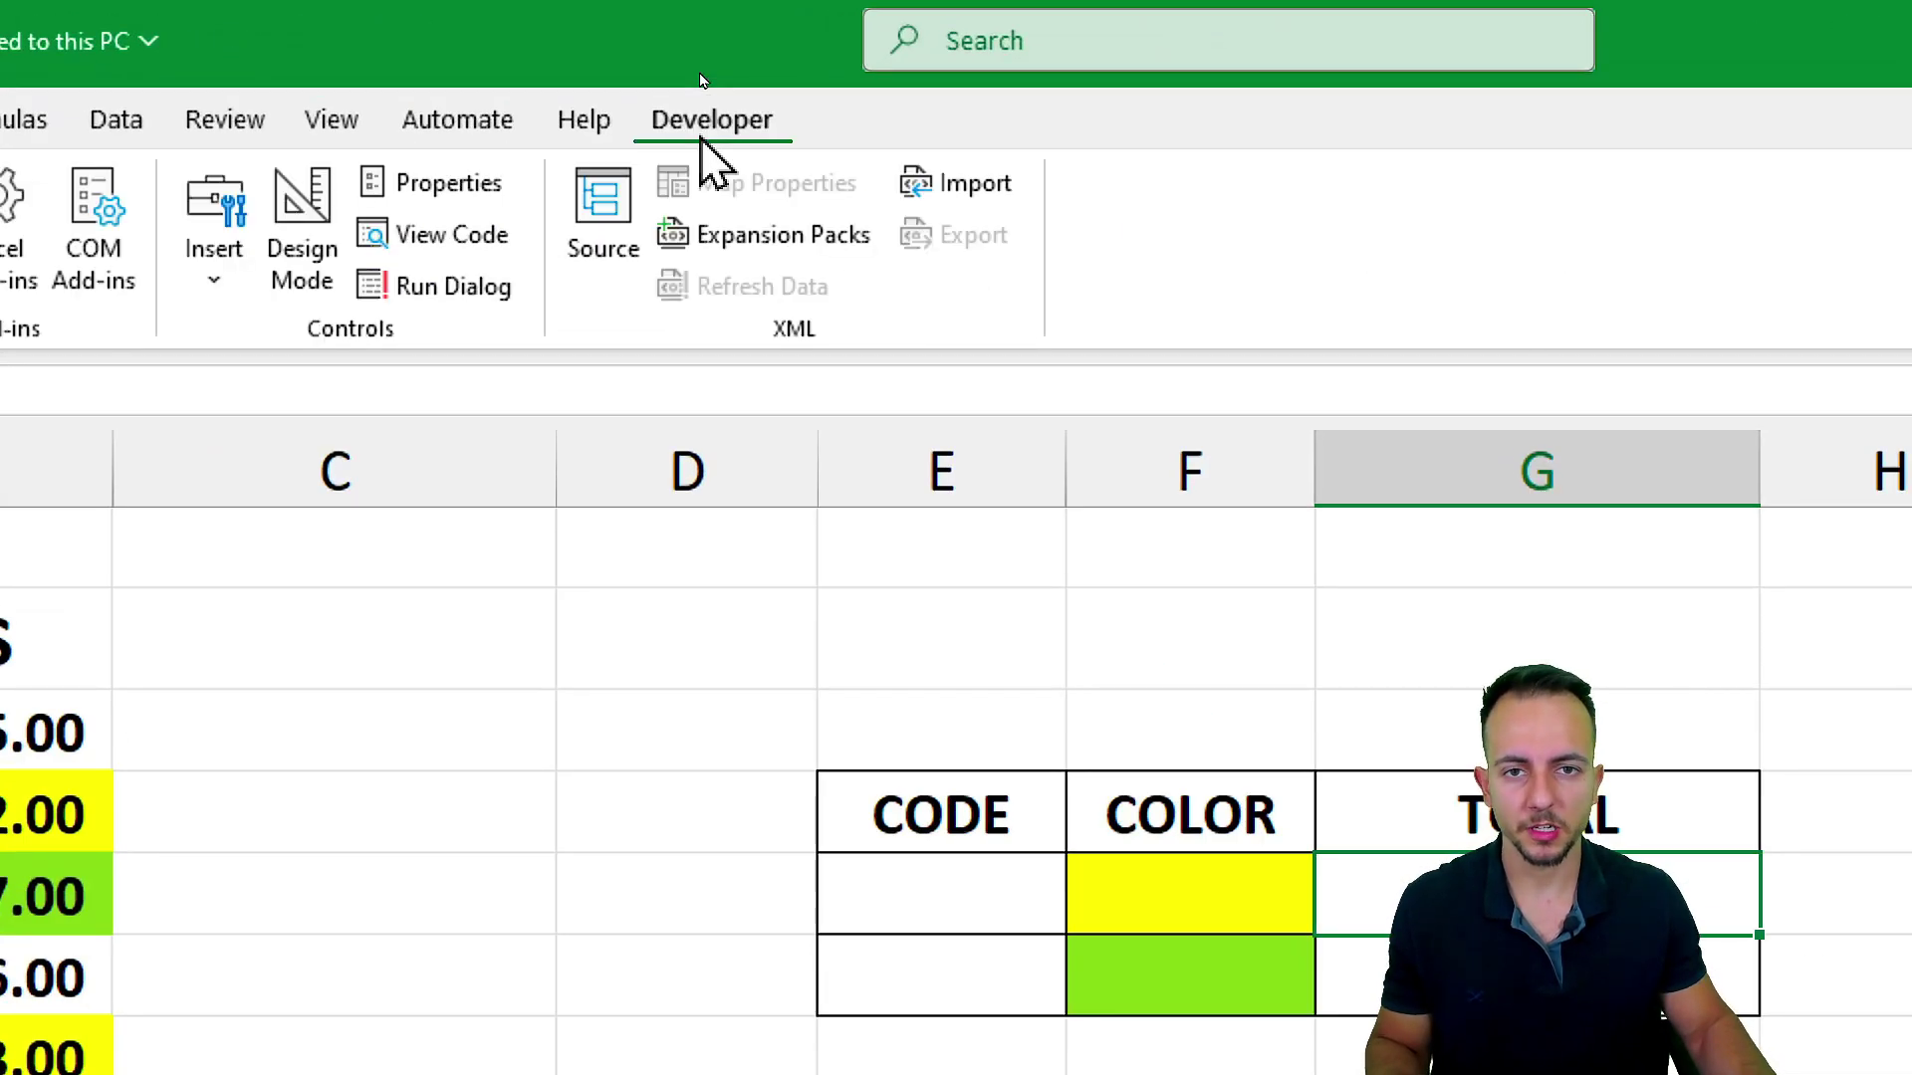
{"action": "left_click", "coordinate": [174, 131]}
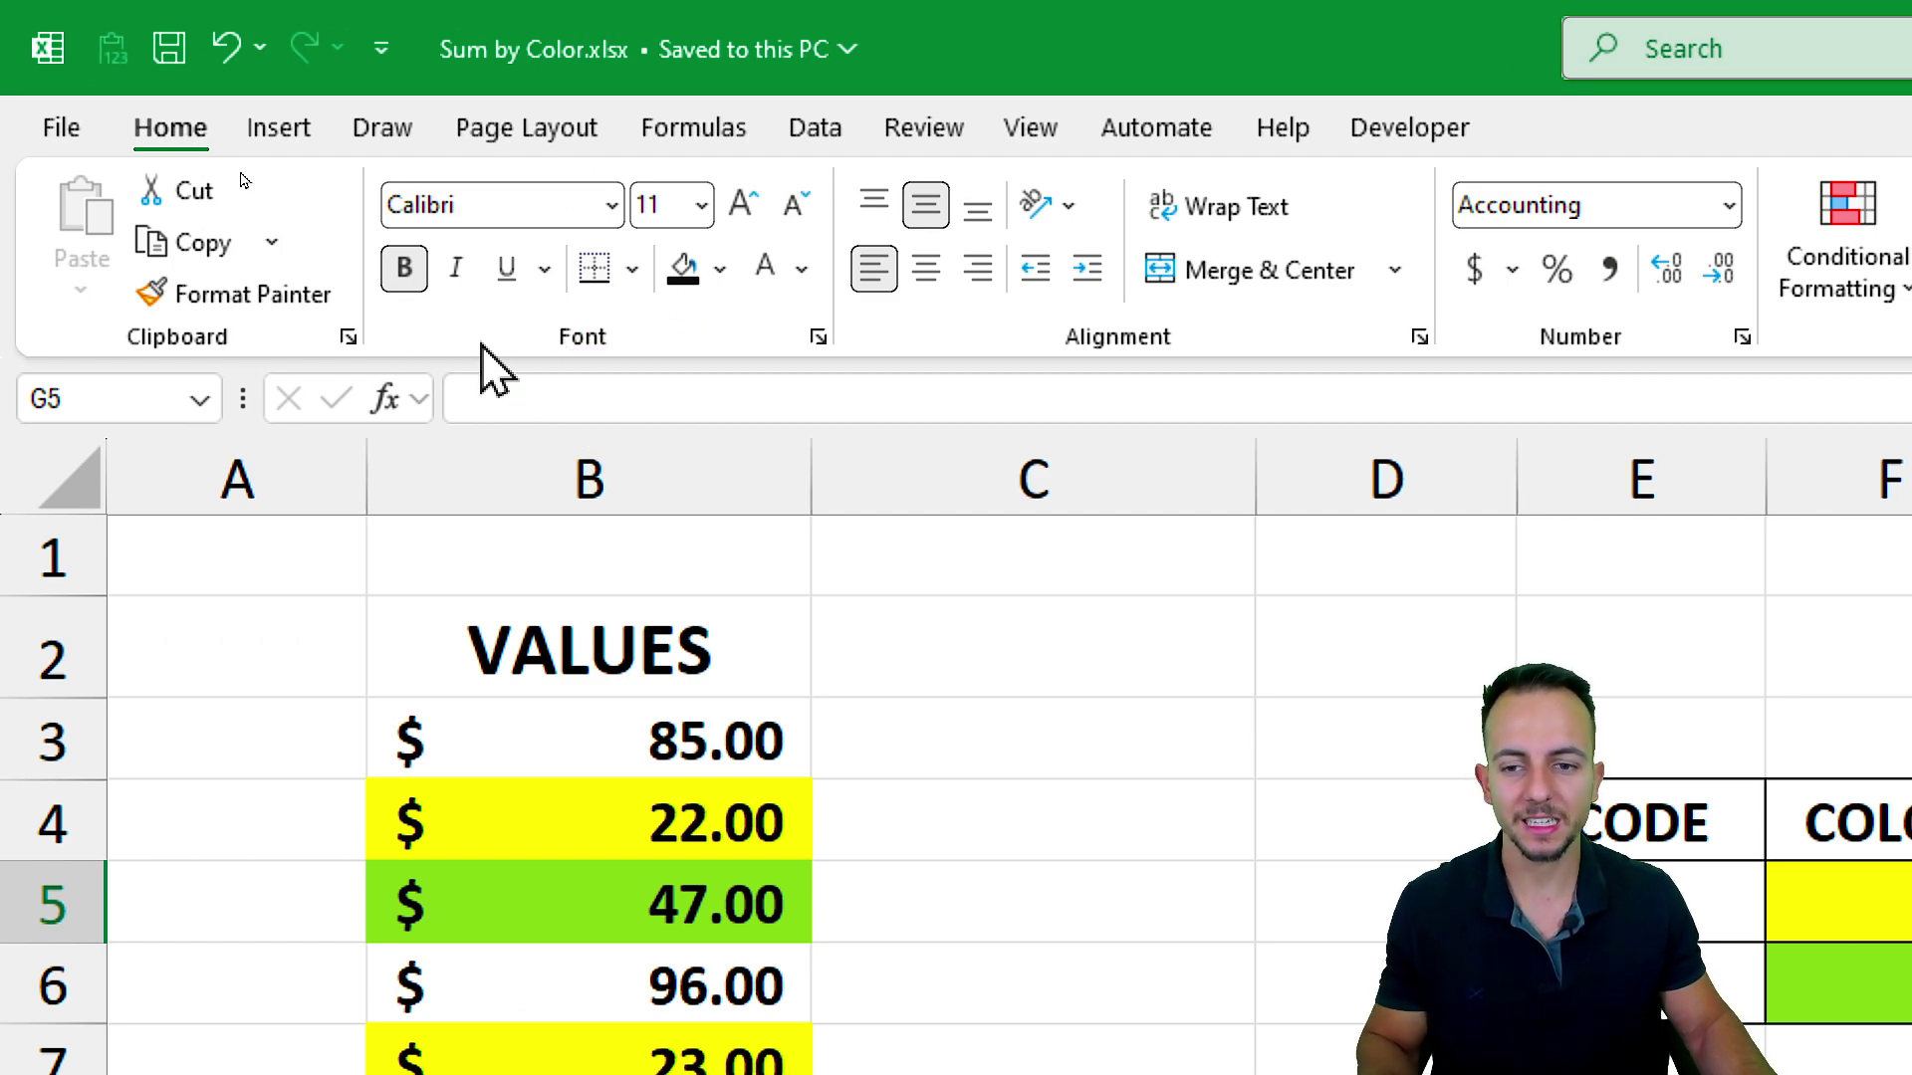
{"action": "right_click", "coordinate": [483, 344]}
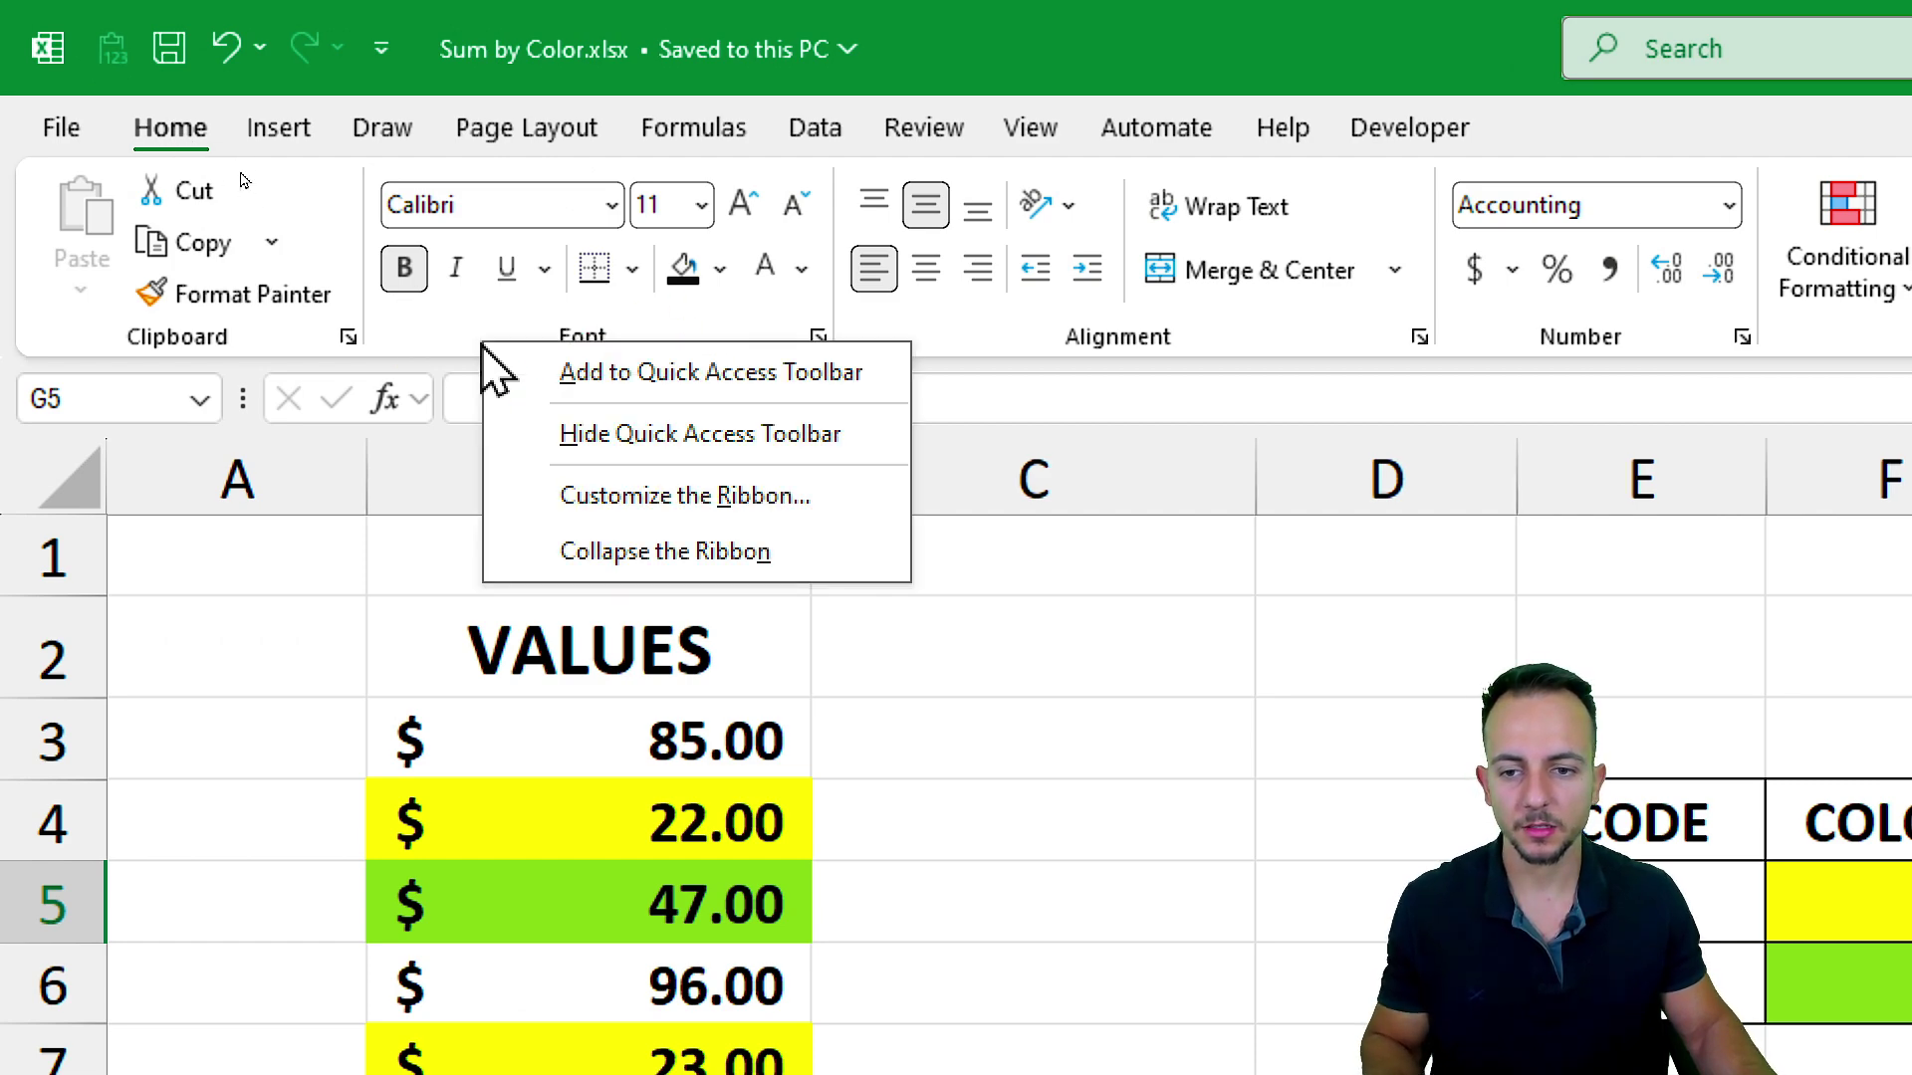
{"action": "left_click", "coordinate": [719, 498]}
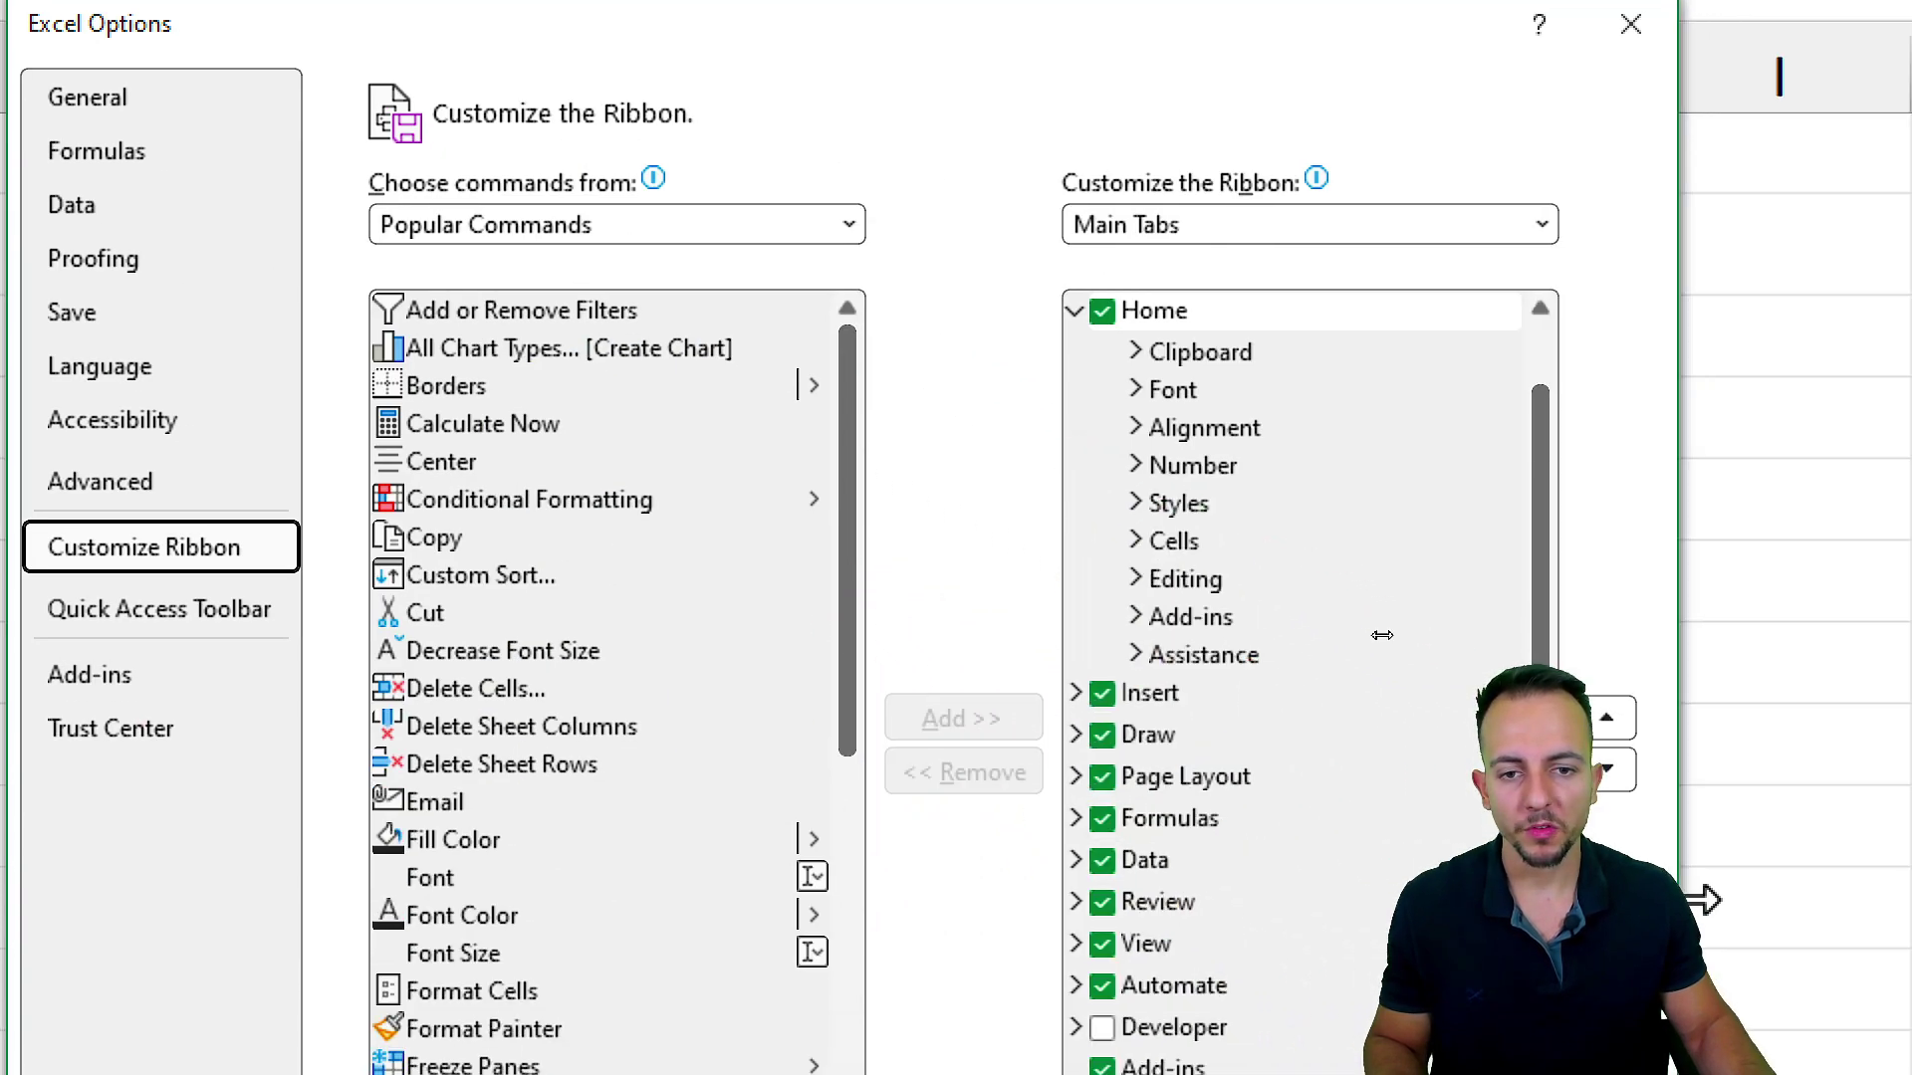
{"action": "left_click", "coordinate": [590, 227]}
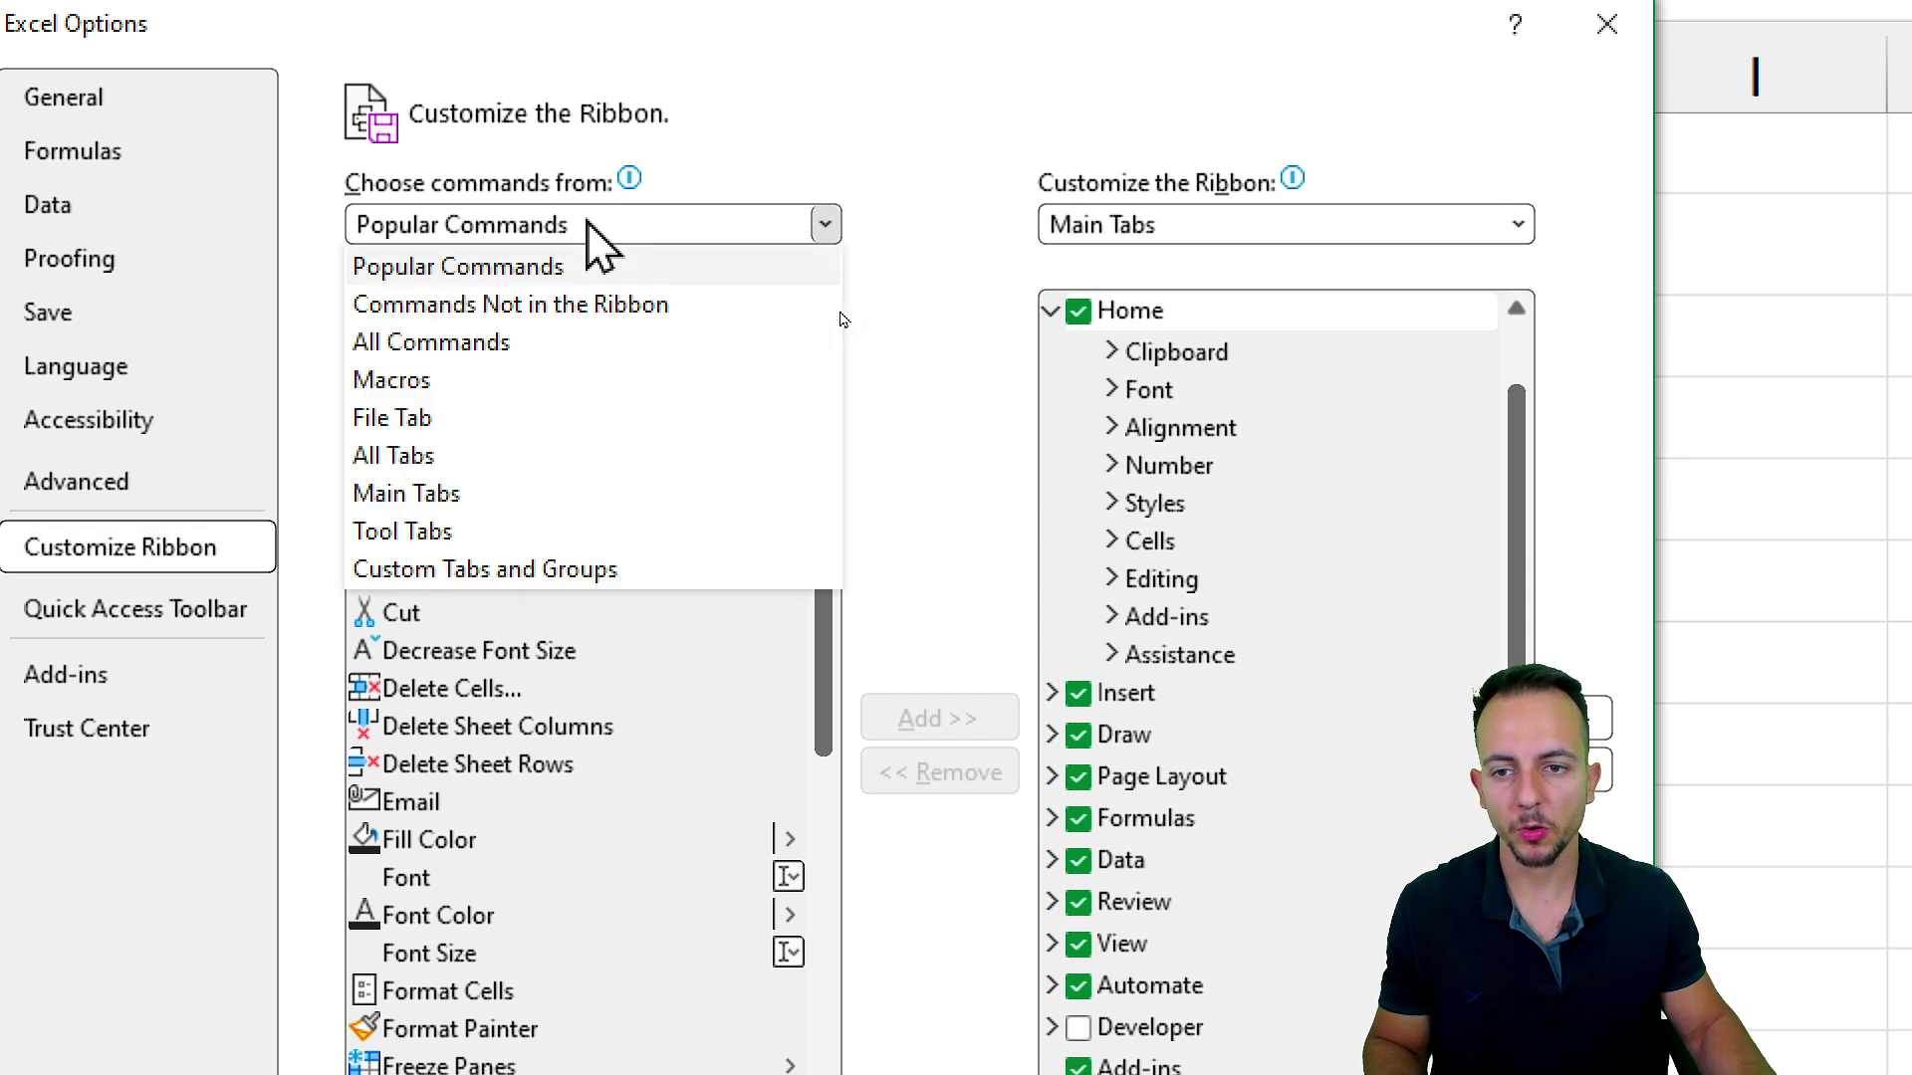
{"action": "left_click", "coordinate": [528, 455]}
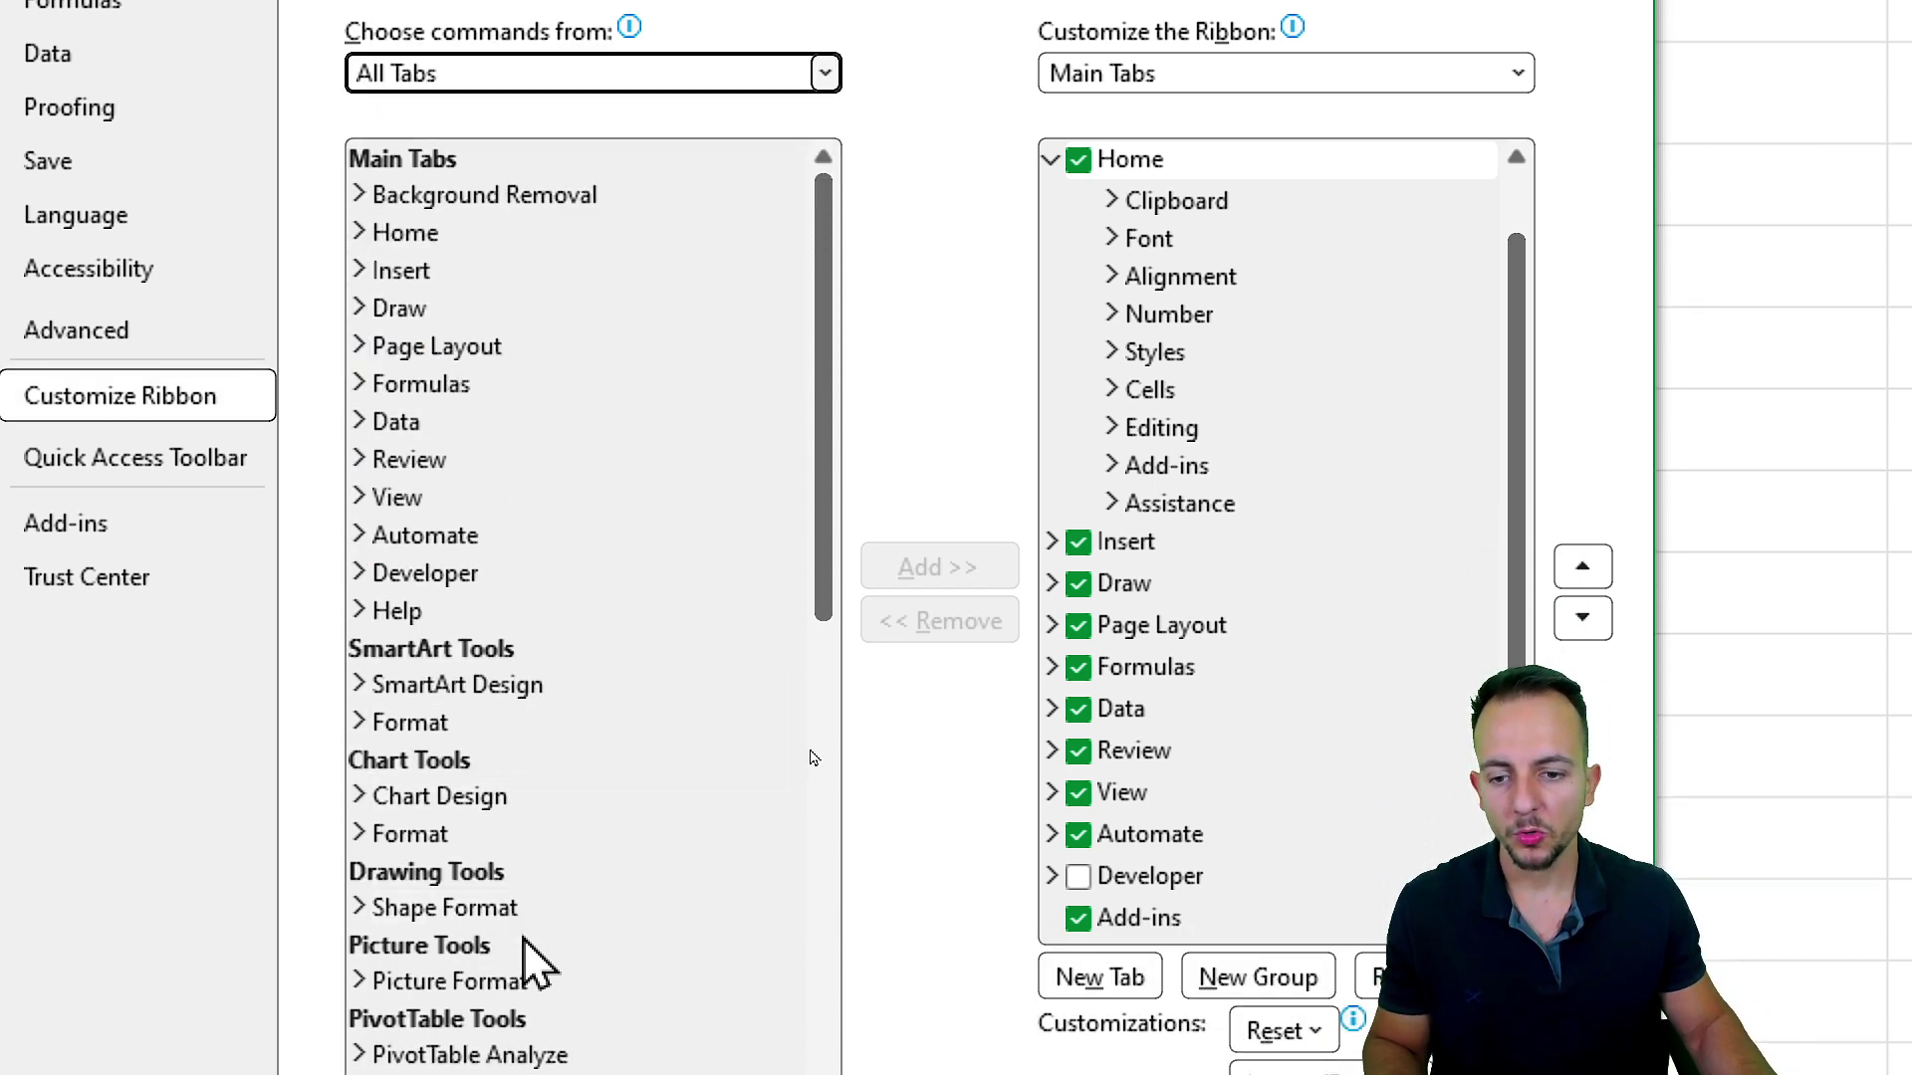
{"action": "left_click", "coordinate": [492, 403]}
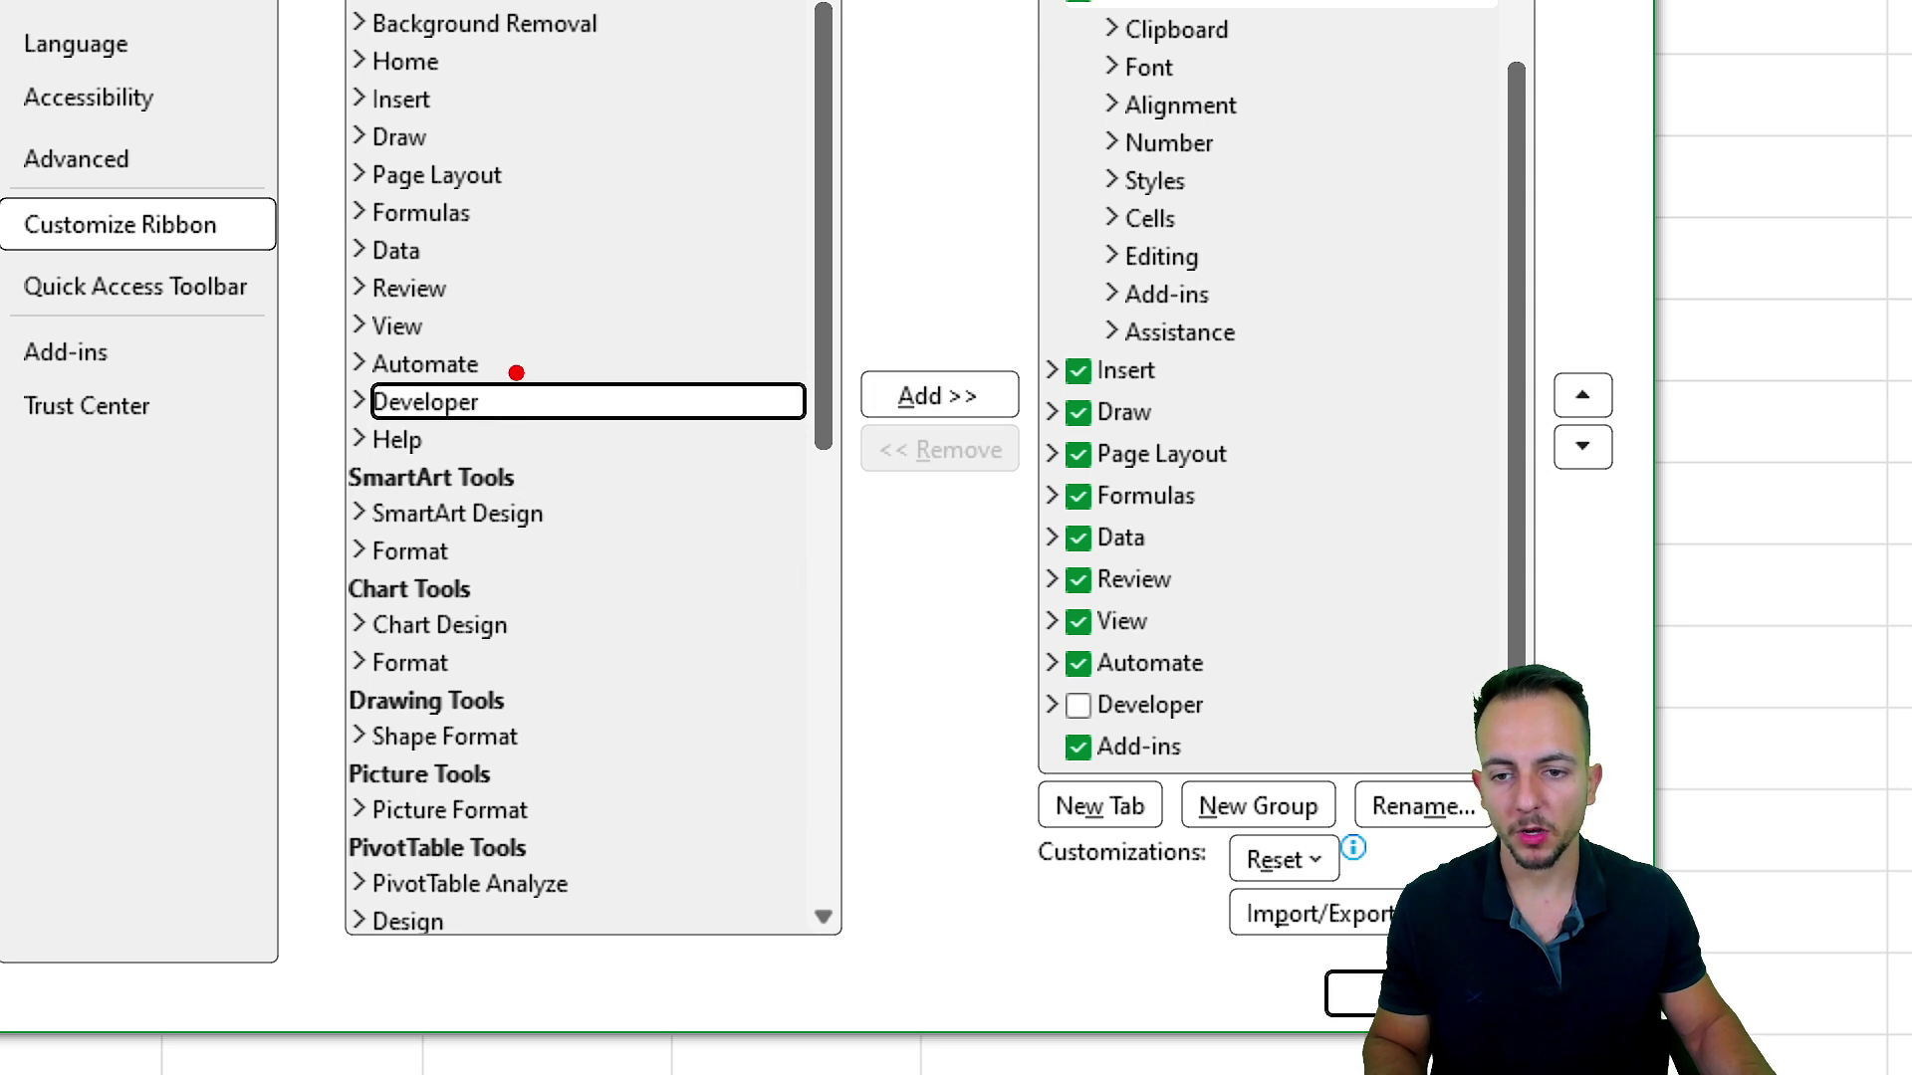
{"action": "left_click_drag", "start_coordinate": [512, 372], "coordinate": [498, 360]}
{"action": "left_click_drag", "start_coordinate": [621, 372], "coordinate": [874, 304]}
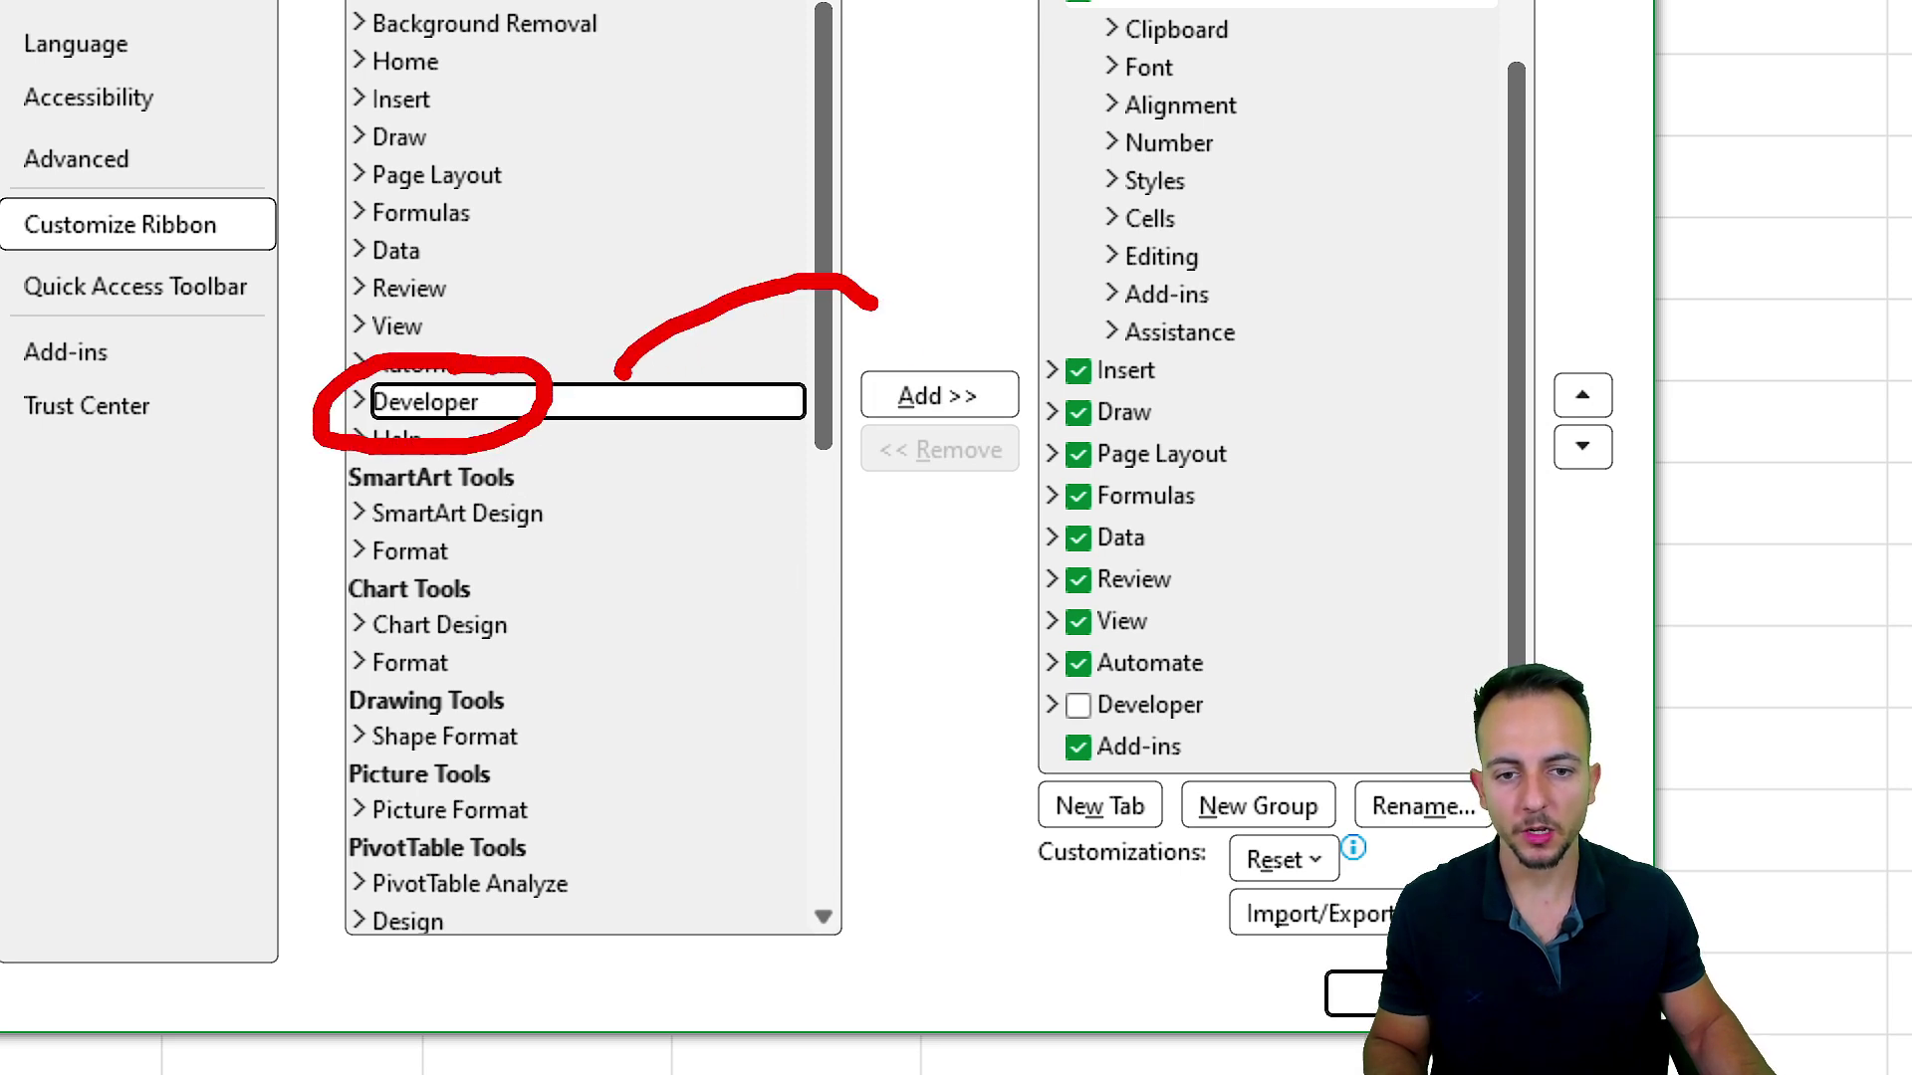
{"action": "key", "text": "Escape"}
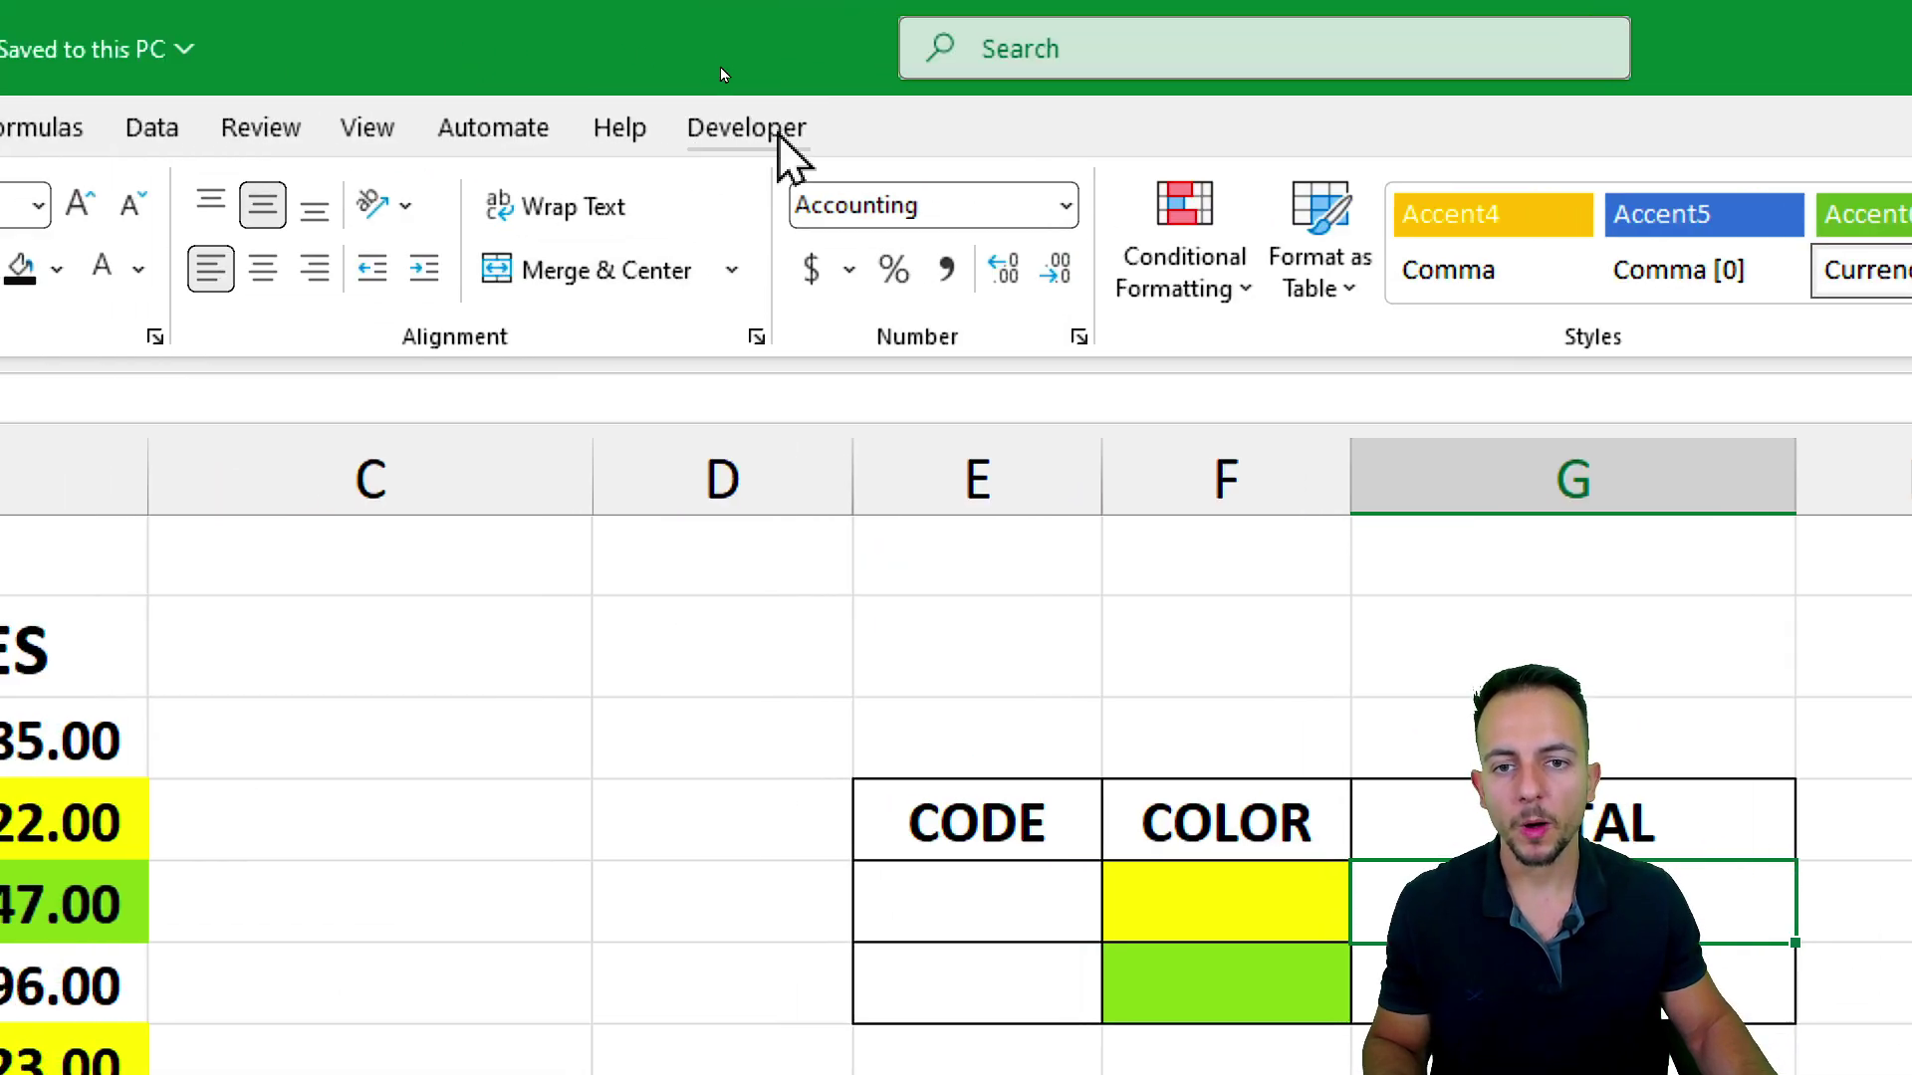
Show the Developer tab and switch to the CODE sheet
{"action": "left_click", "coordinate": [781, 140]}
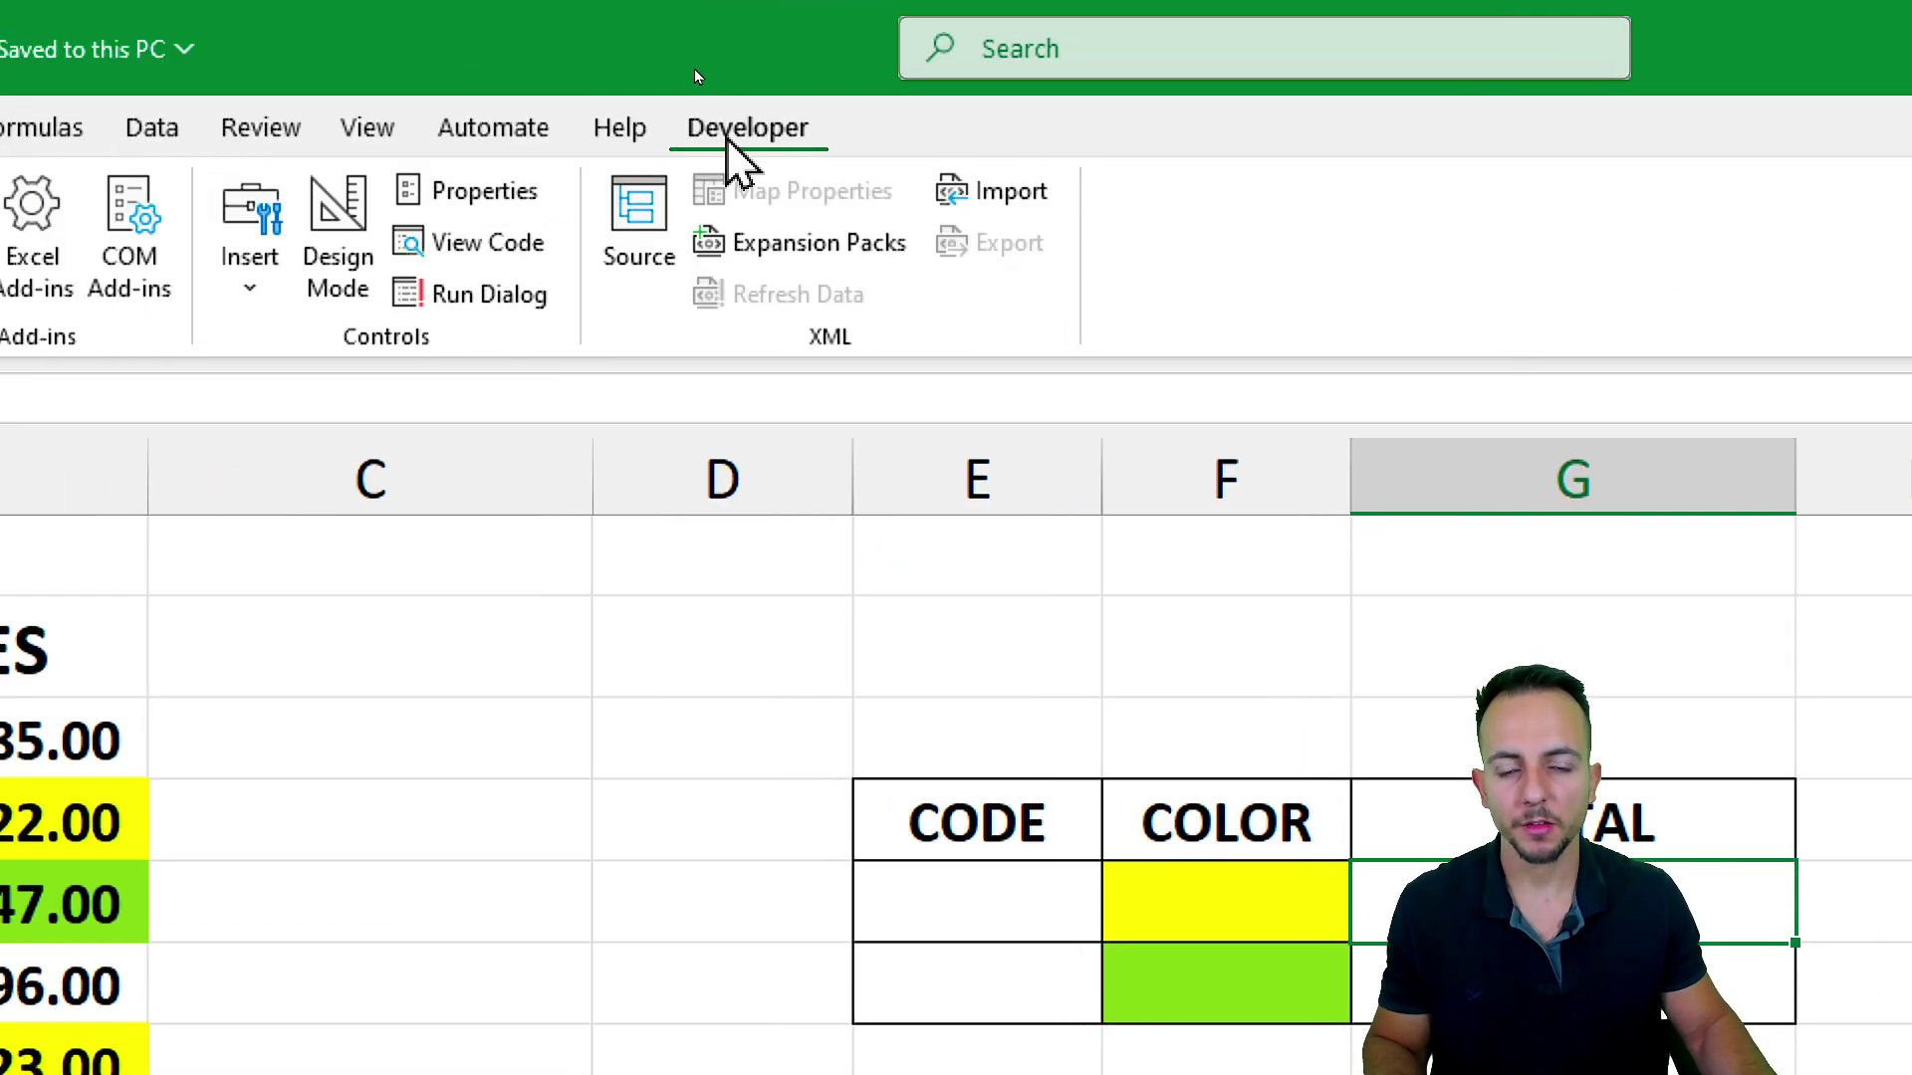
{"action": "mouse_move", "coordinate": [777, 62]}
{"action": "left_mouse_down"}
{"action": "mouse_move", "coordinate": [647, 99]}
{"action": "mouse_move", "coordinate": [816, 64]}
{"action": "left_mouse_up"}
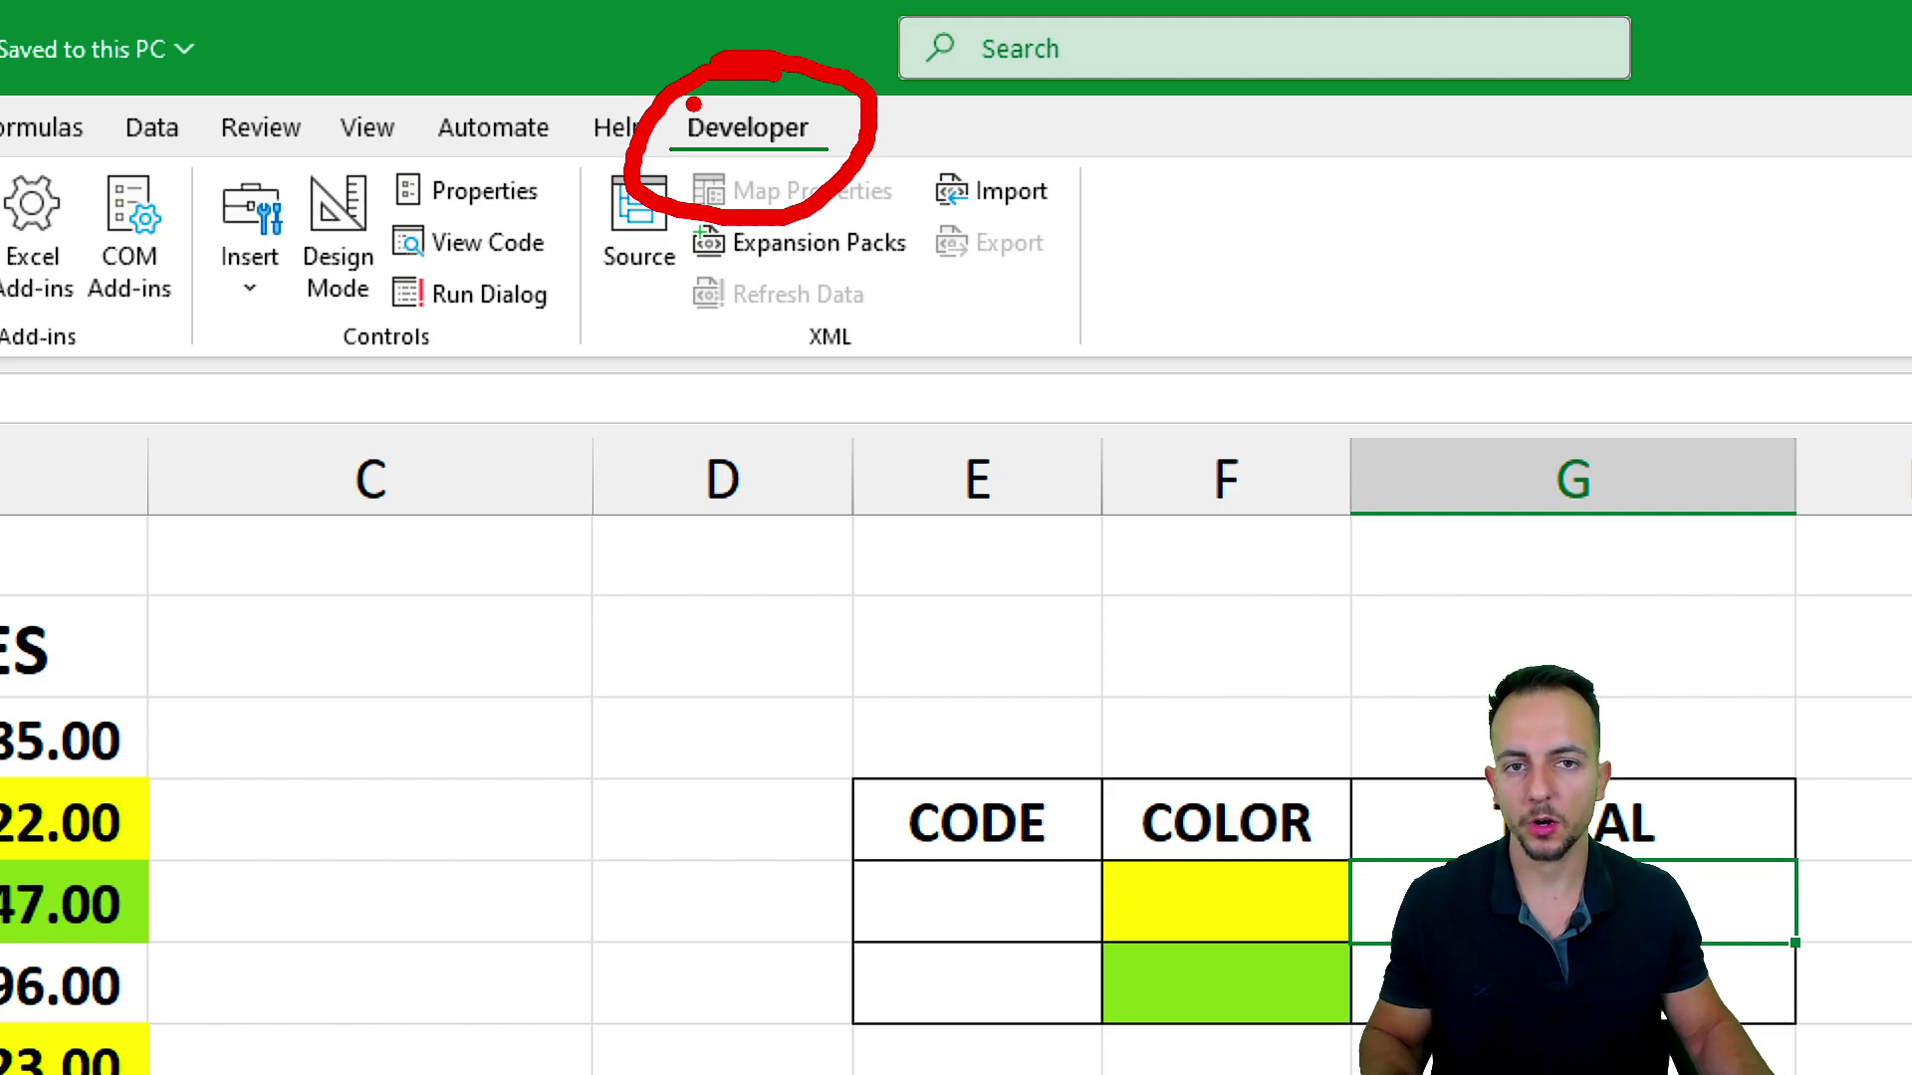
{"action": "key", "text": "Escape"}
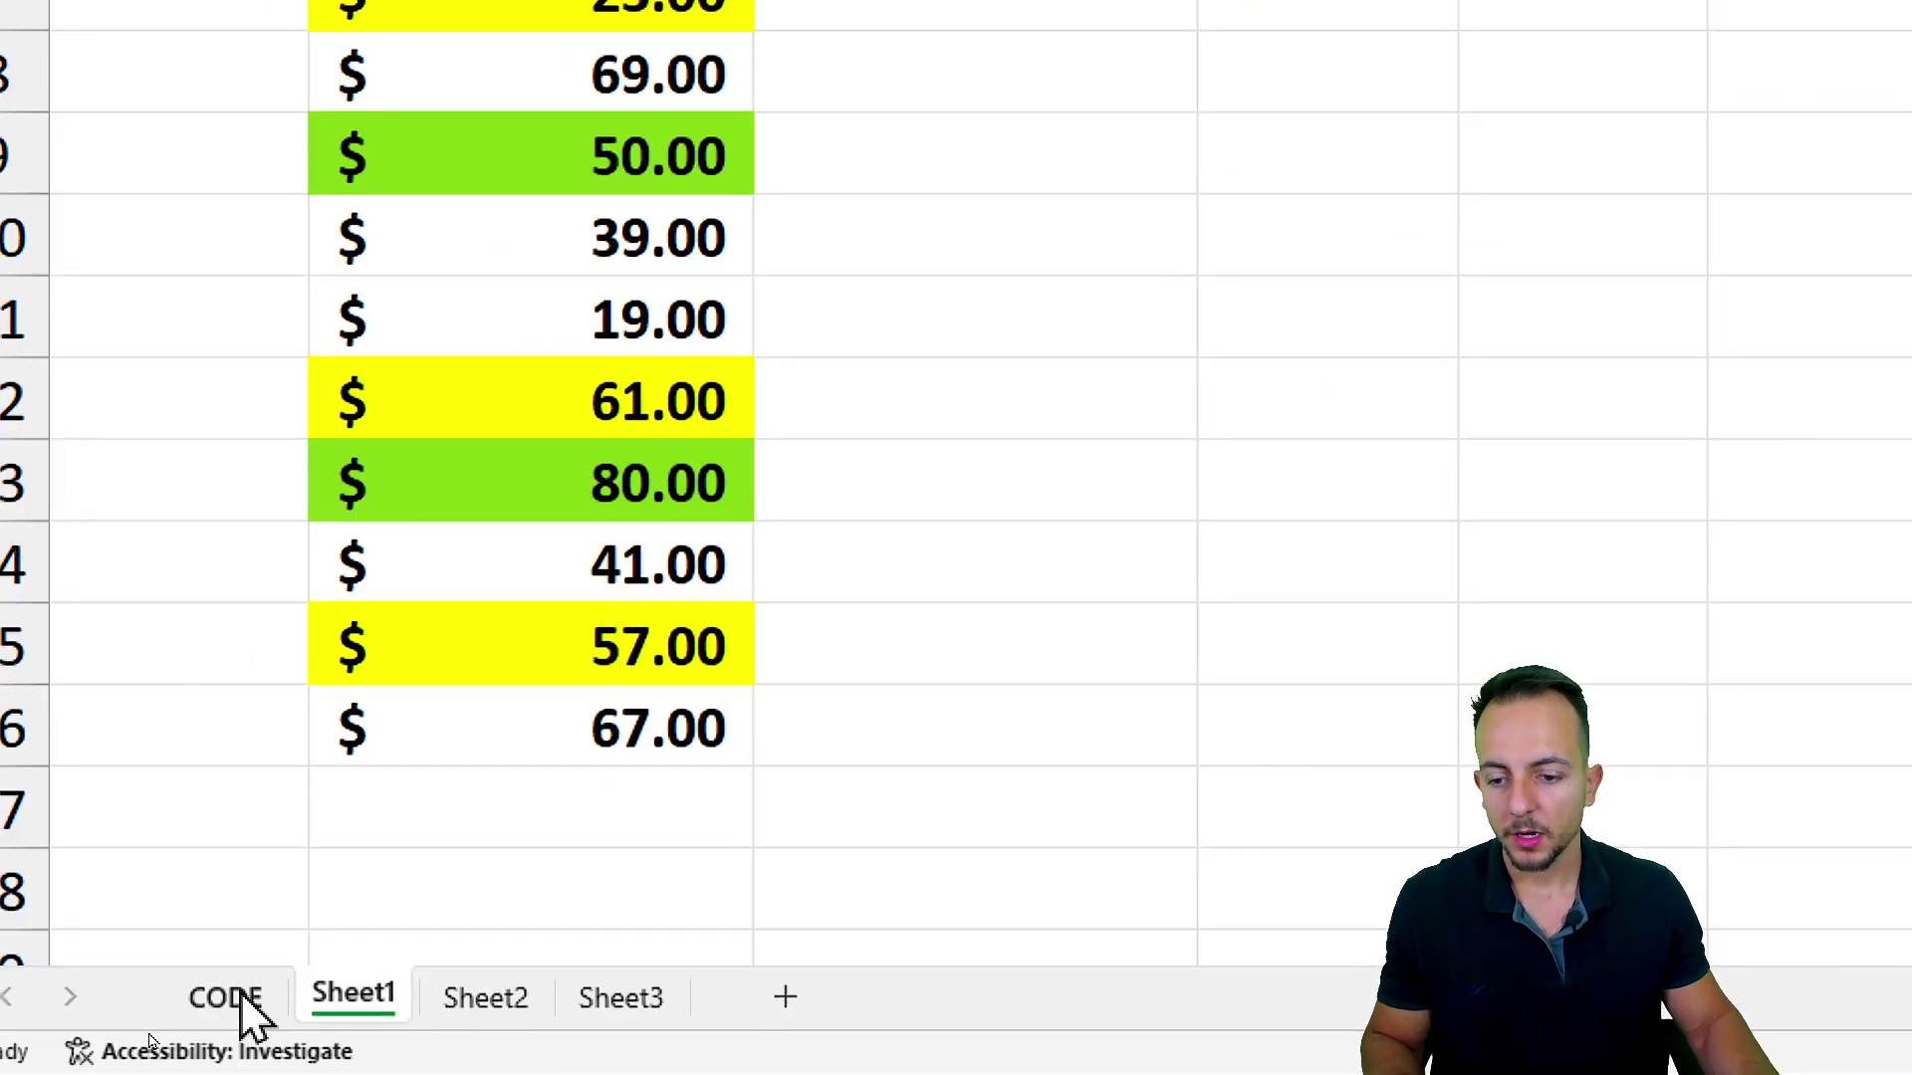
{"action": "left_click", "coordinate": [151, 1035]}
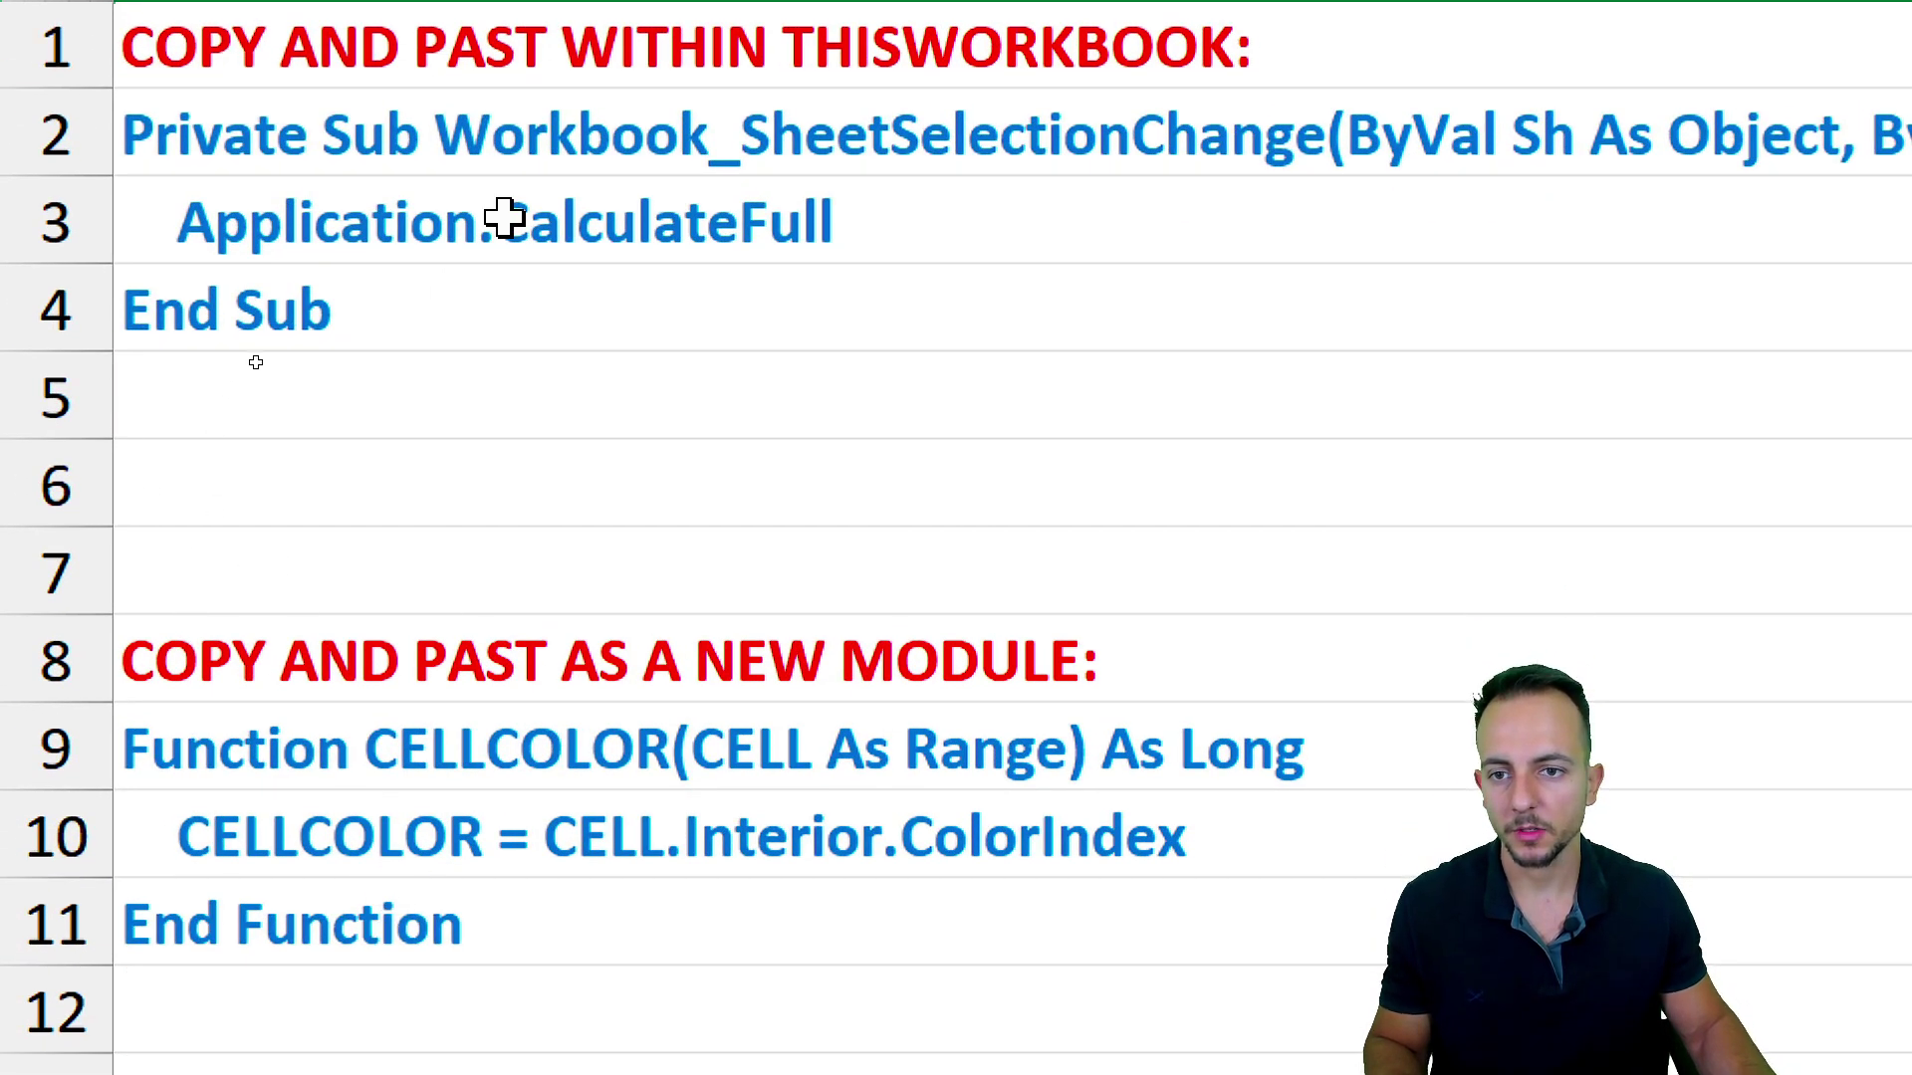
Select the event-handler code in A2:A4 and copy it
{"action": "left_click_drag", "start_coordinate": [546, 159], "coordinate": [498, 329]}
{"action": "left_click_drag", "start_coordinate": [557, 749], "coordinate": [532, 941]}
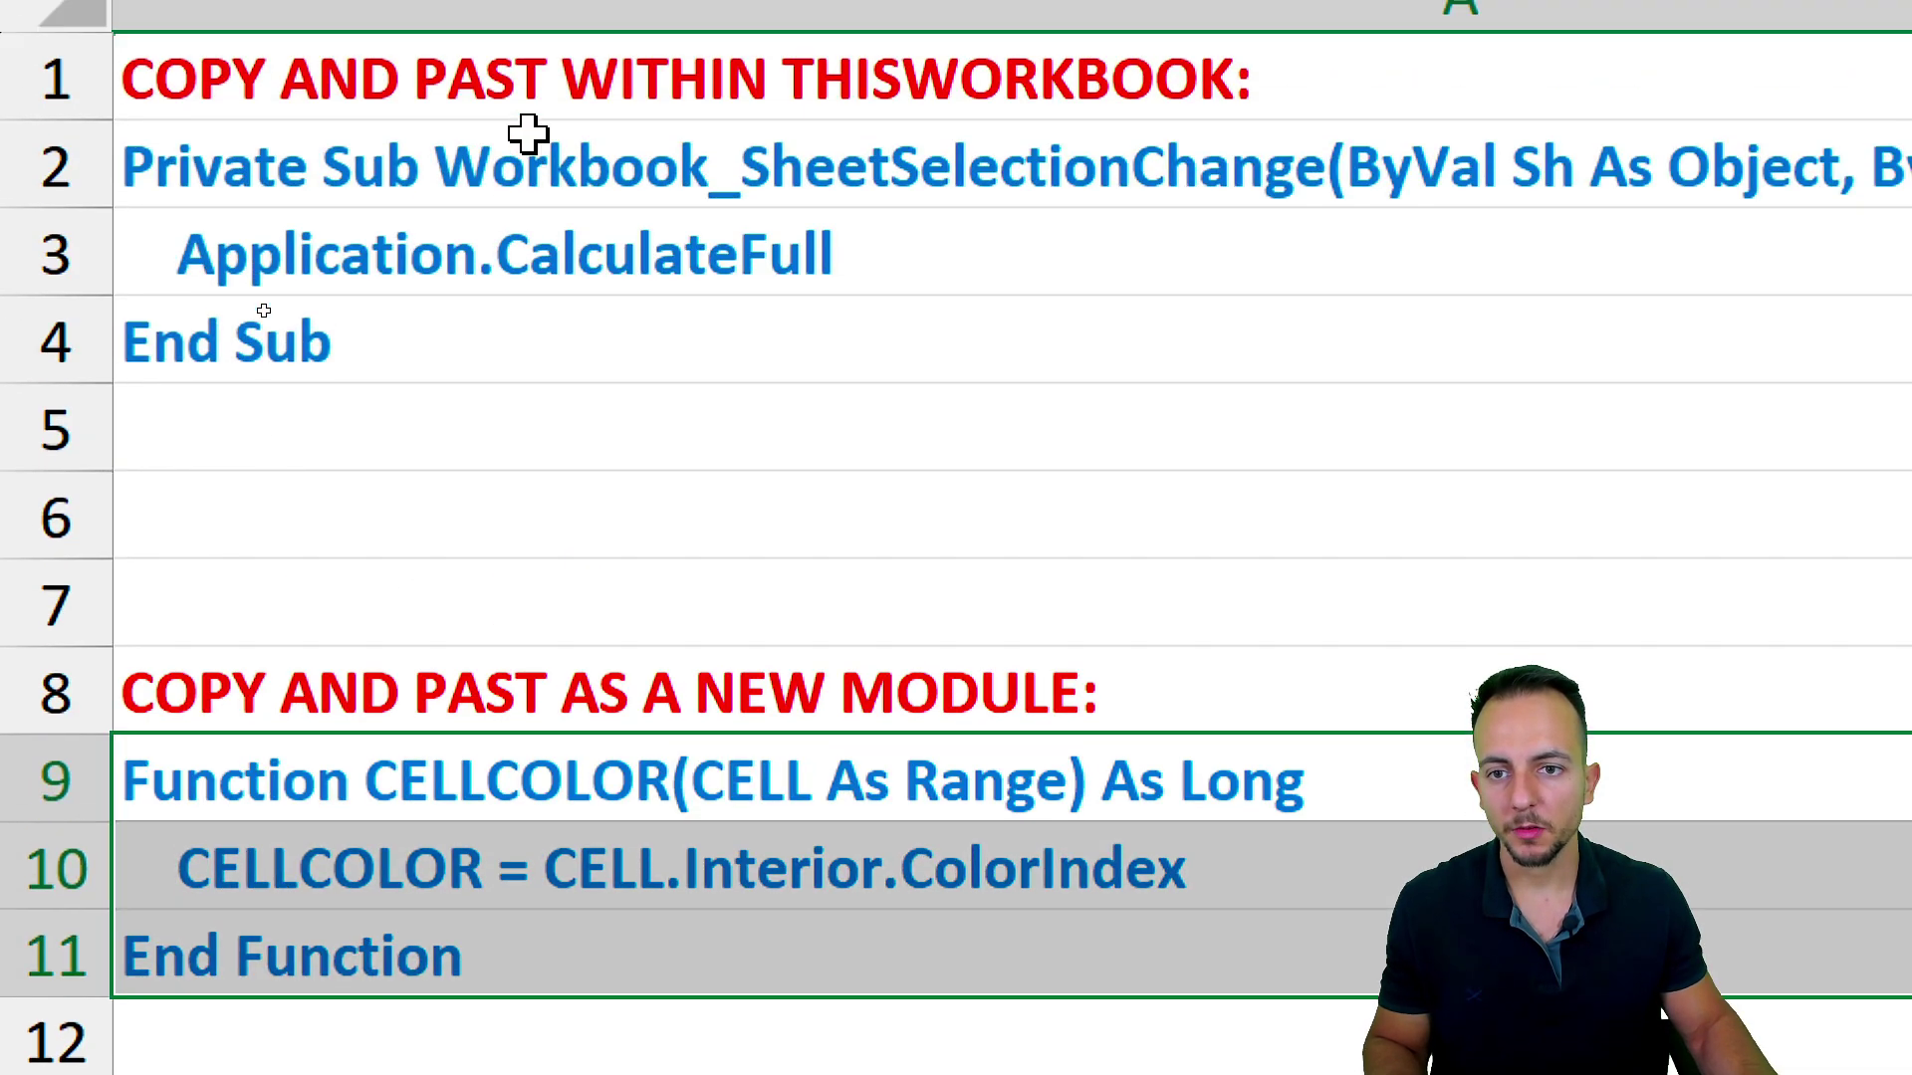
{"action": "left_click_drag", "start_coordinate": [524, 140], "coordinate": [512, 360]}
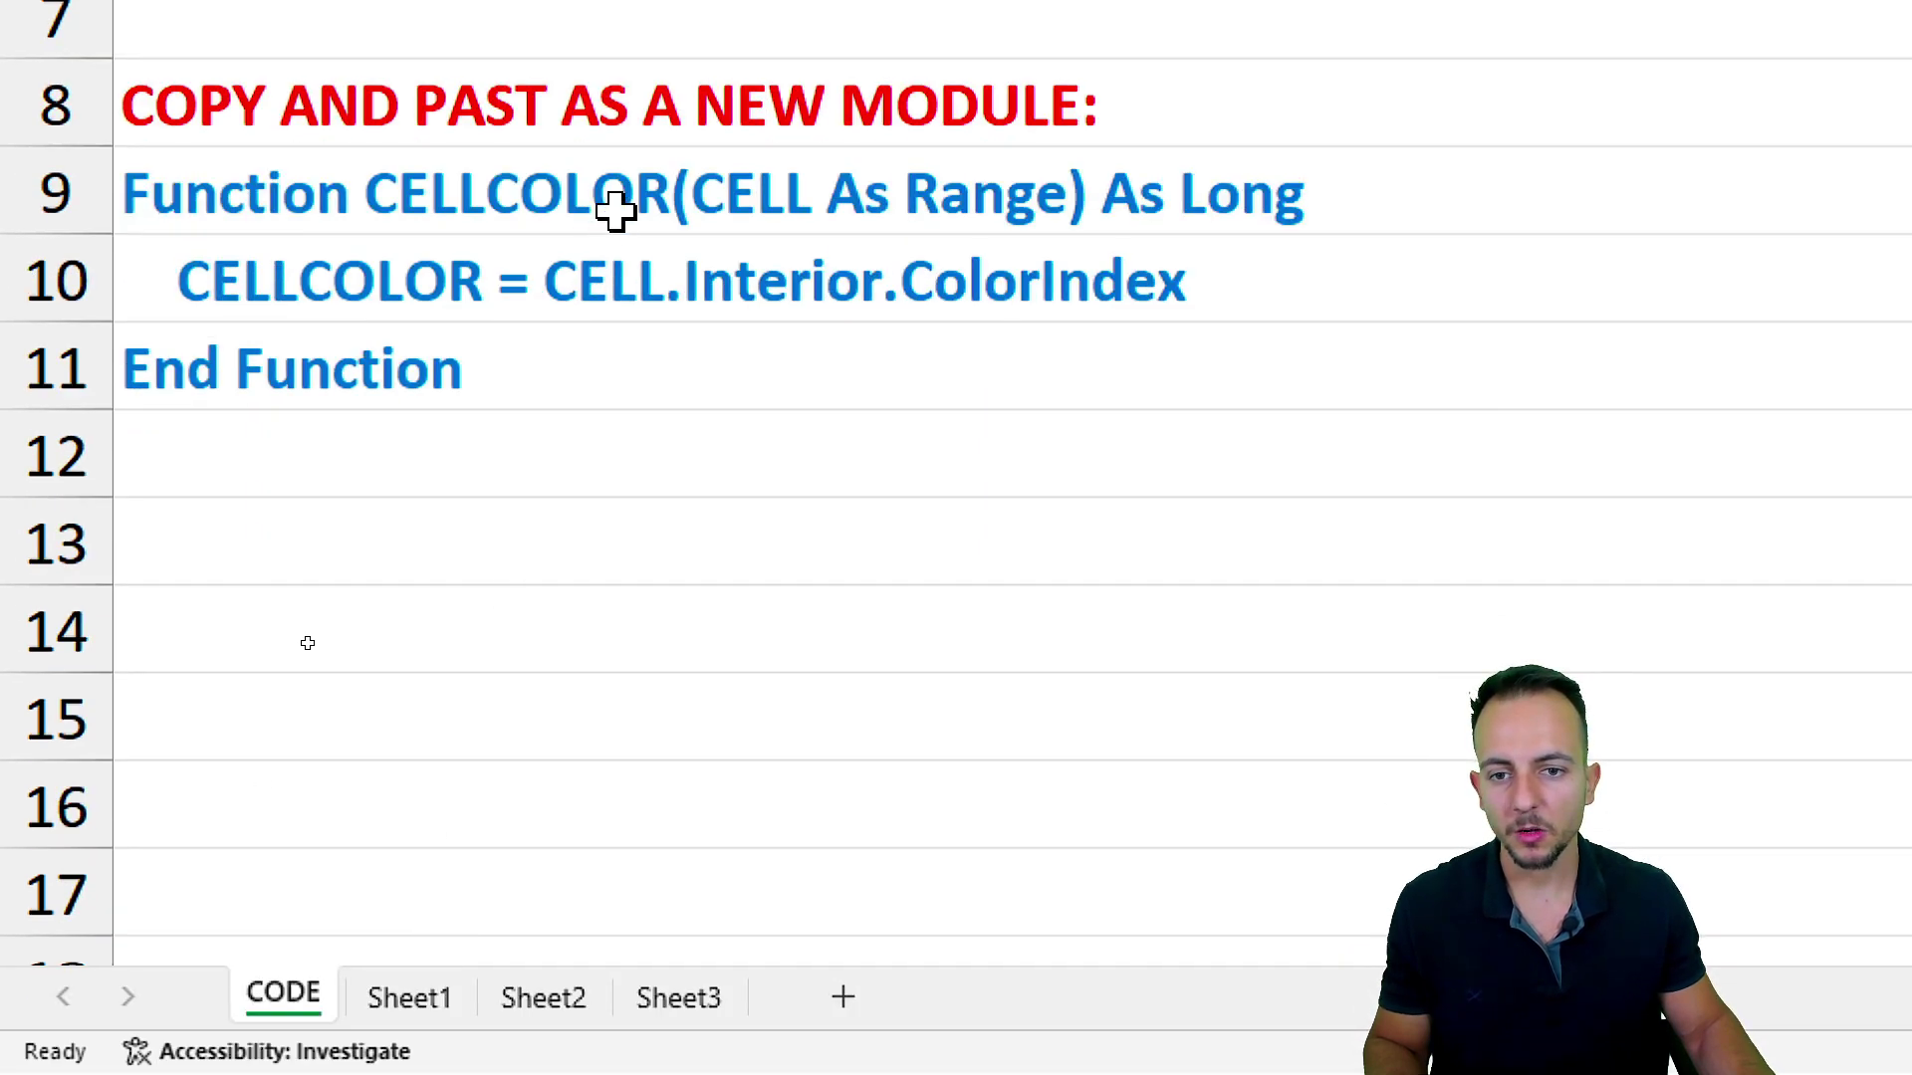
{"action": "left_click_drag", "start_coordinate": [619, 205], "coordinate": [564, 375]}
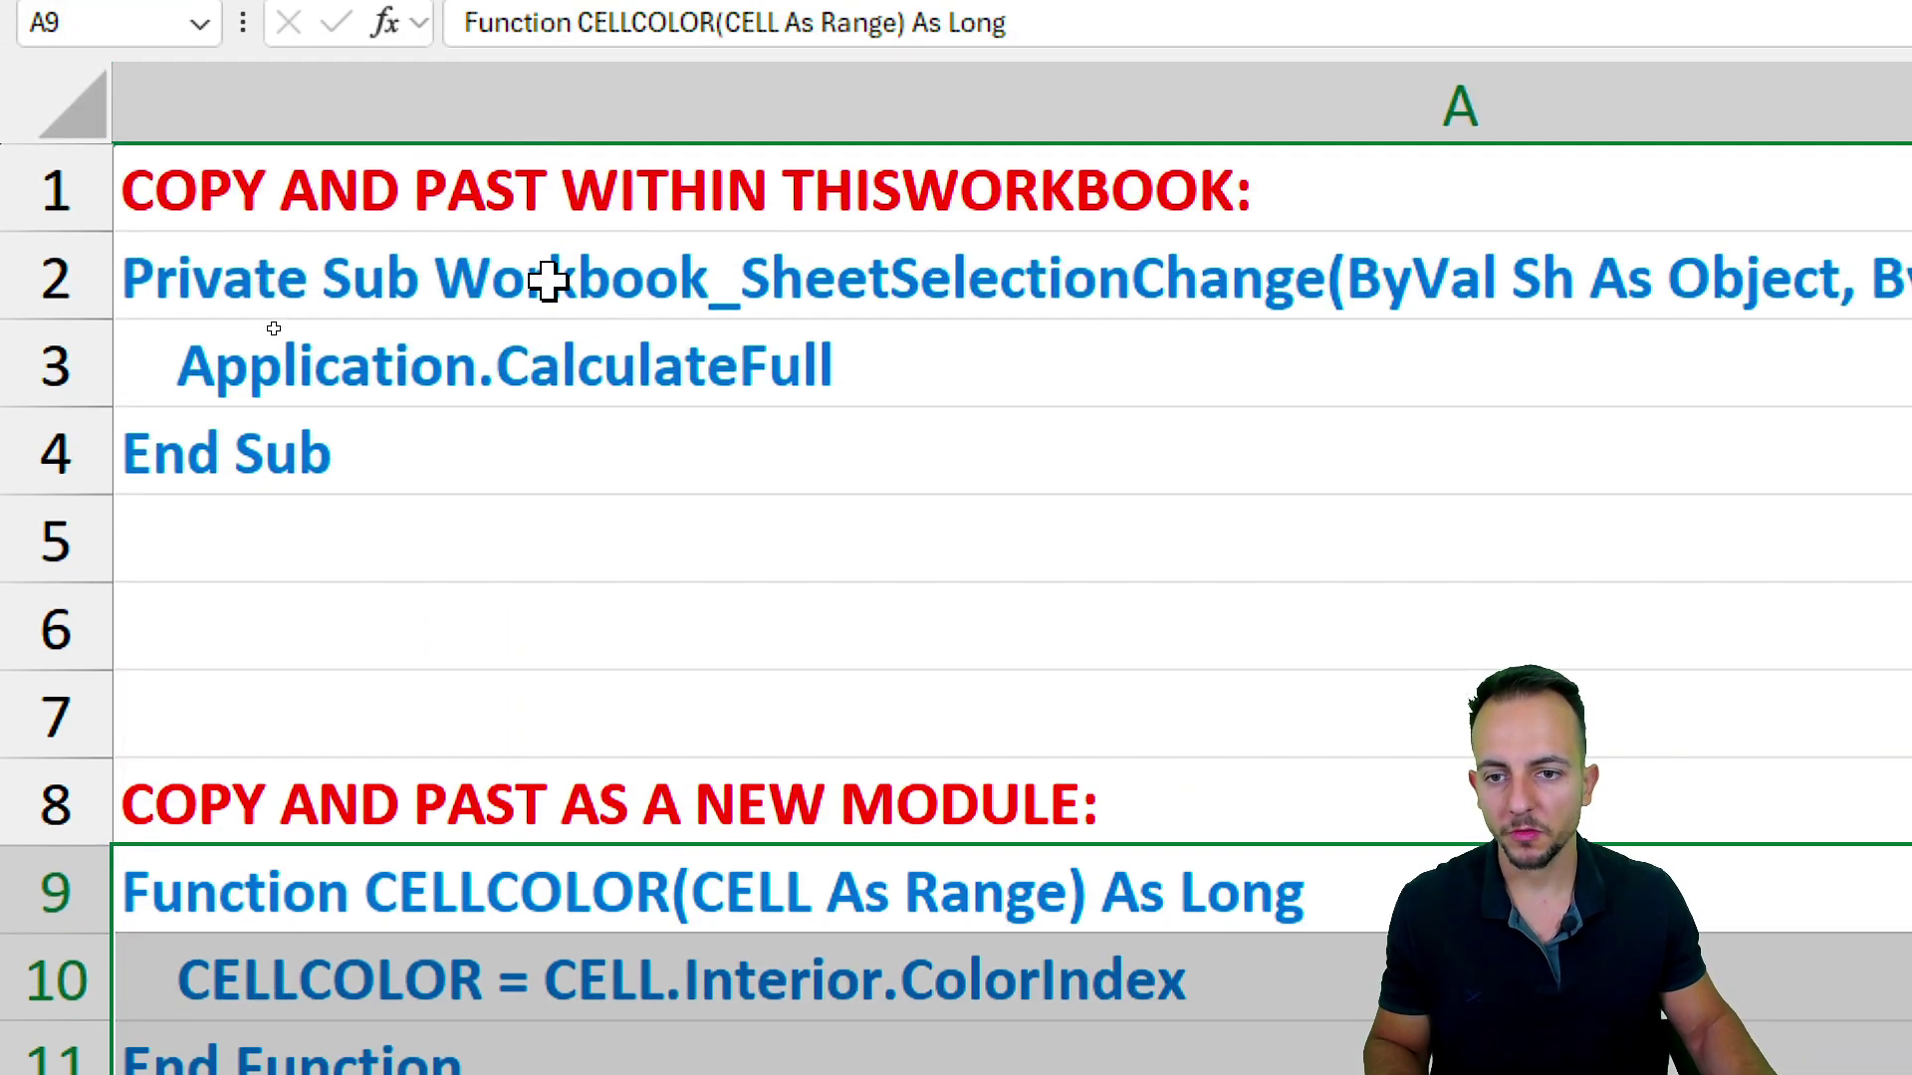
{"action": "left_click_drag", "start_coordinate": [548, 282], "coordinate": [508, 487]}
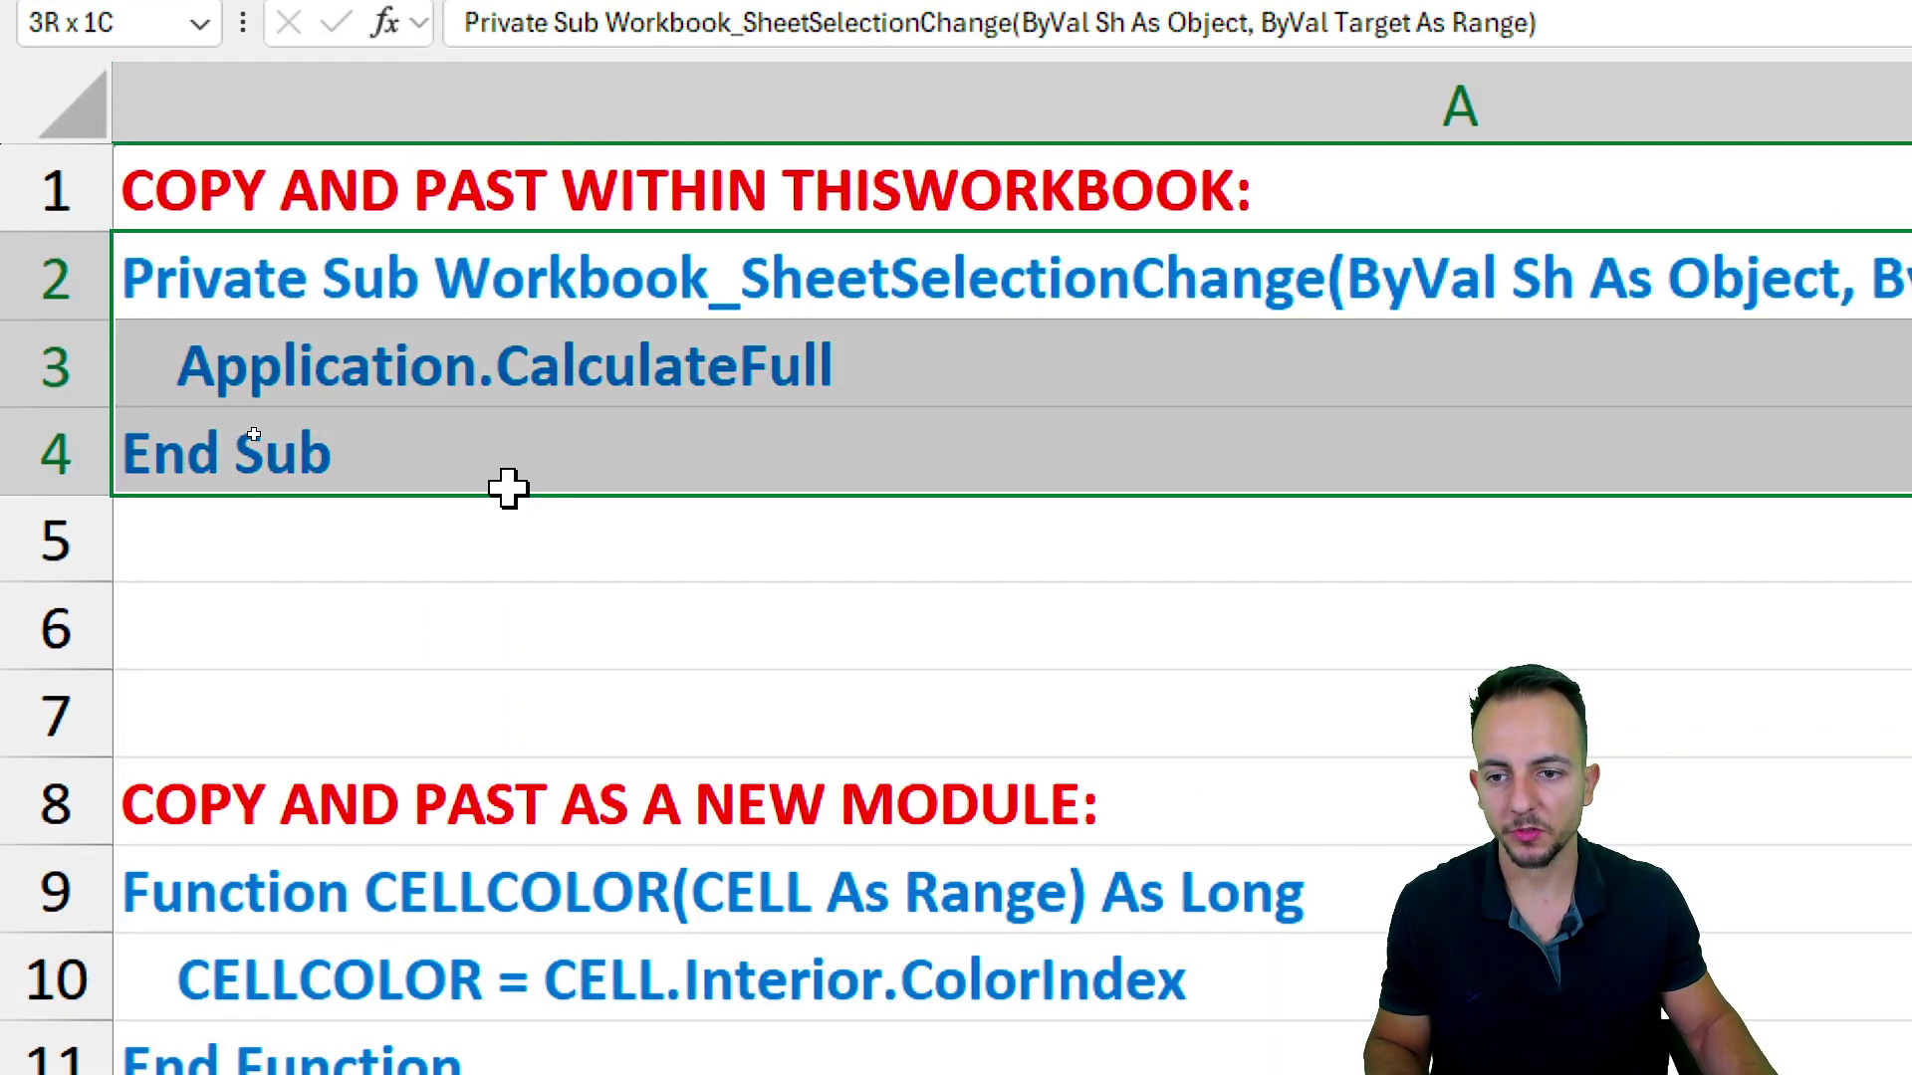
{"action": "right_click", "coordinate": [527, 356]}
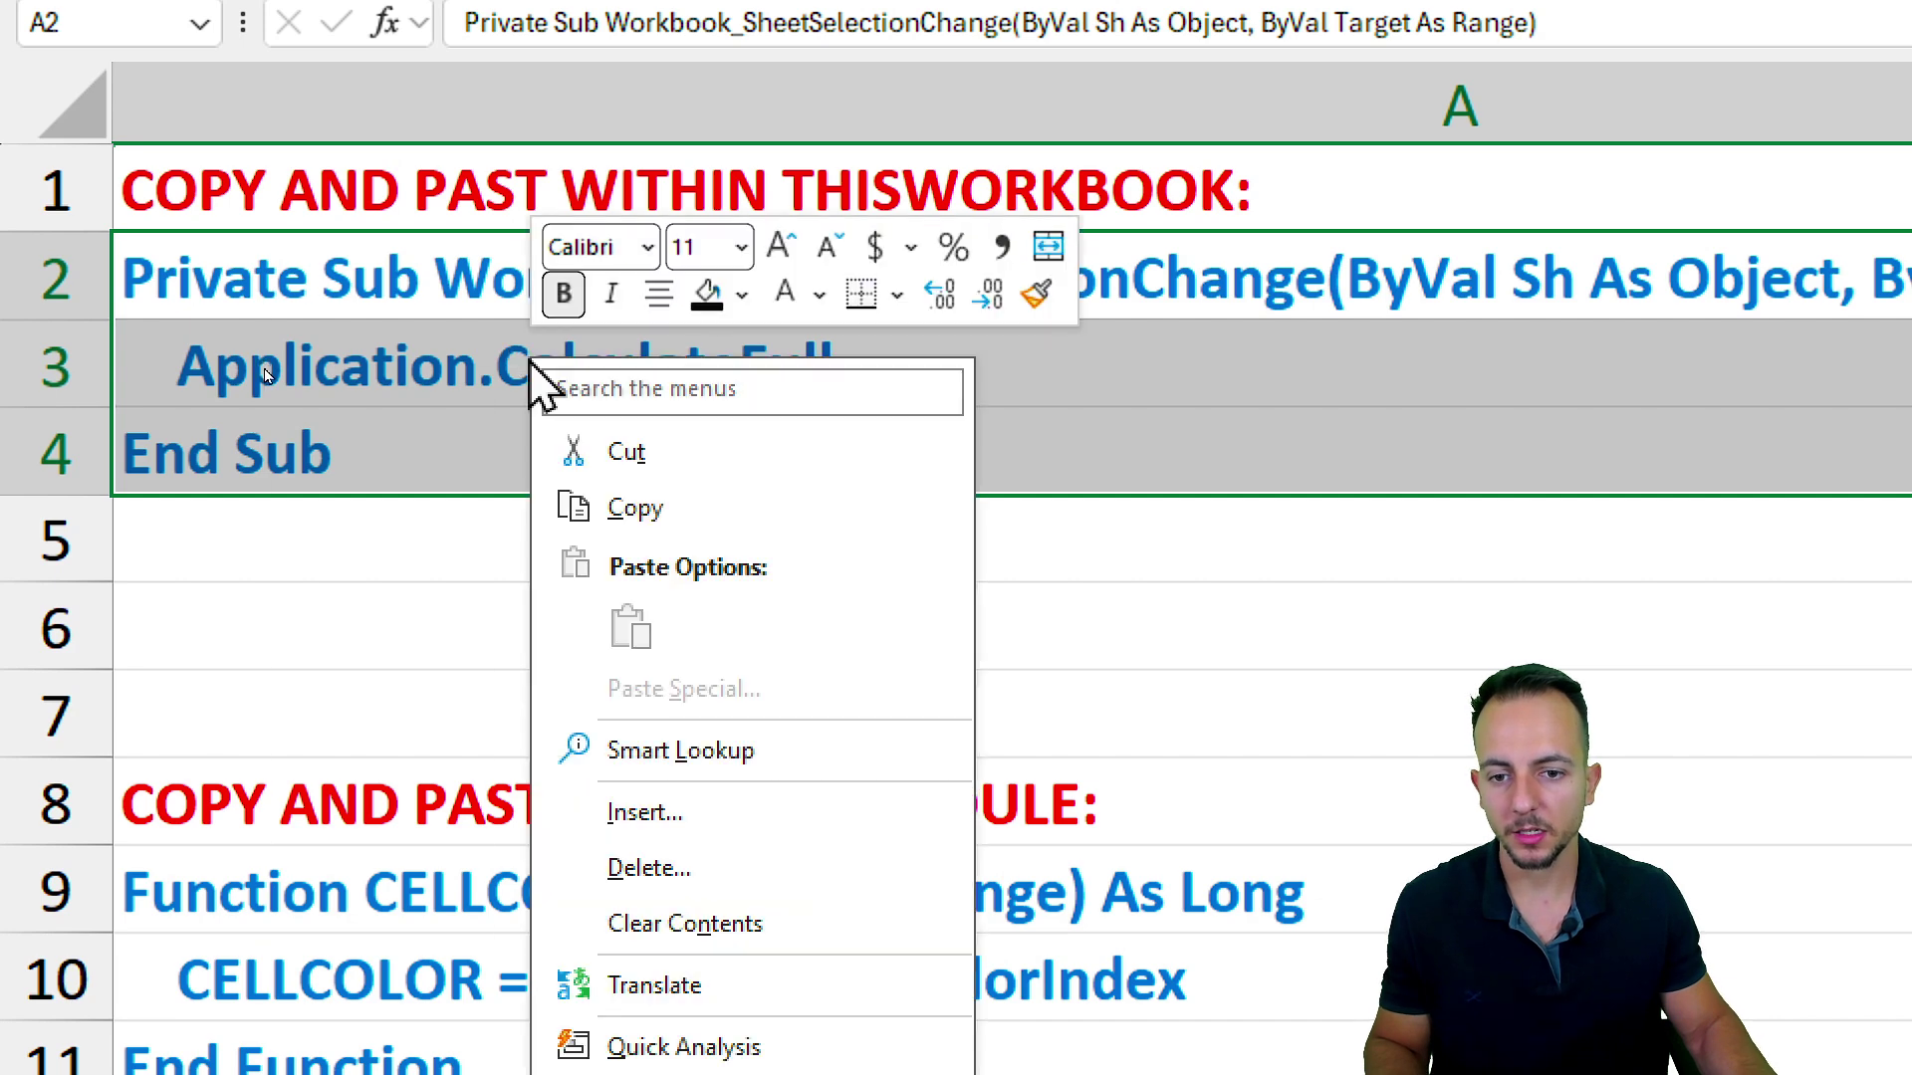
{"action": "left_click", "coordinate": [631, 510]}
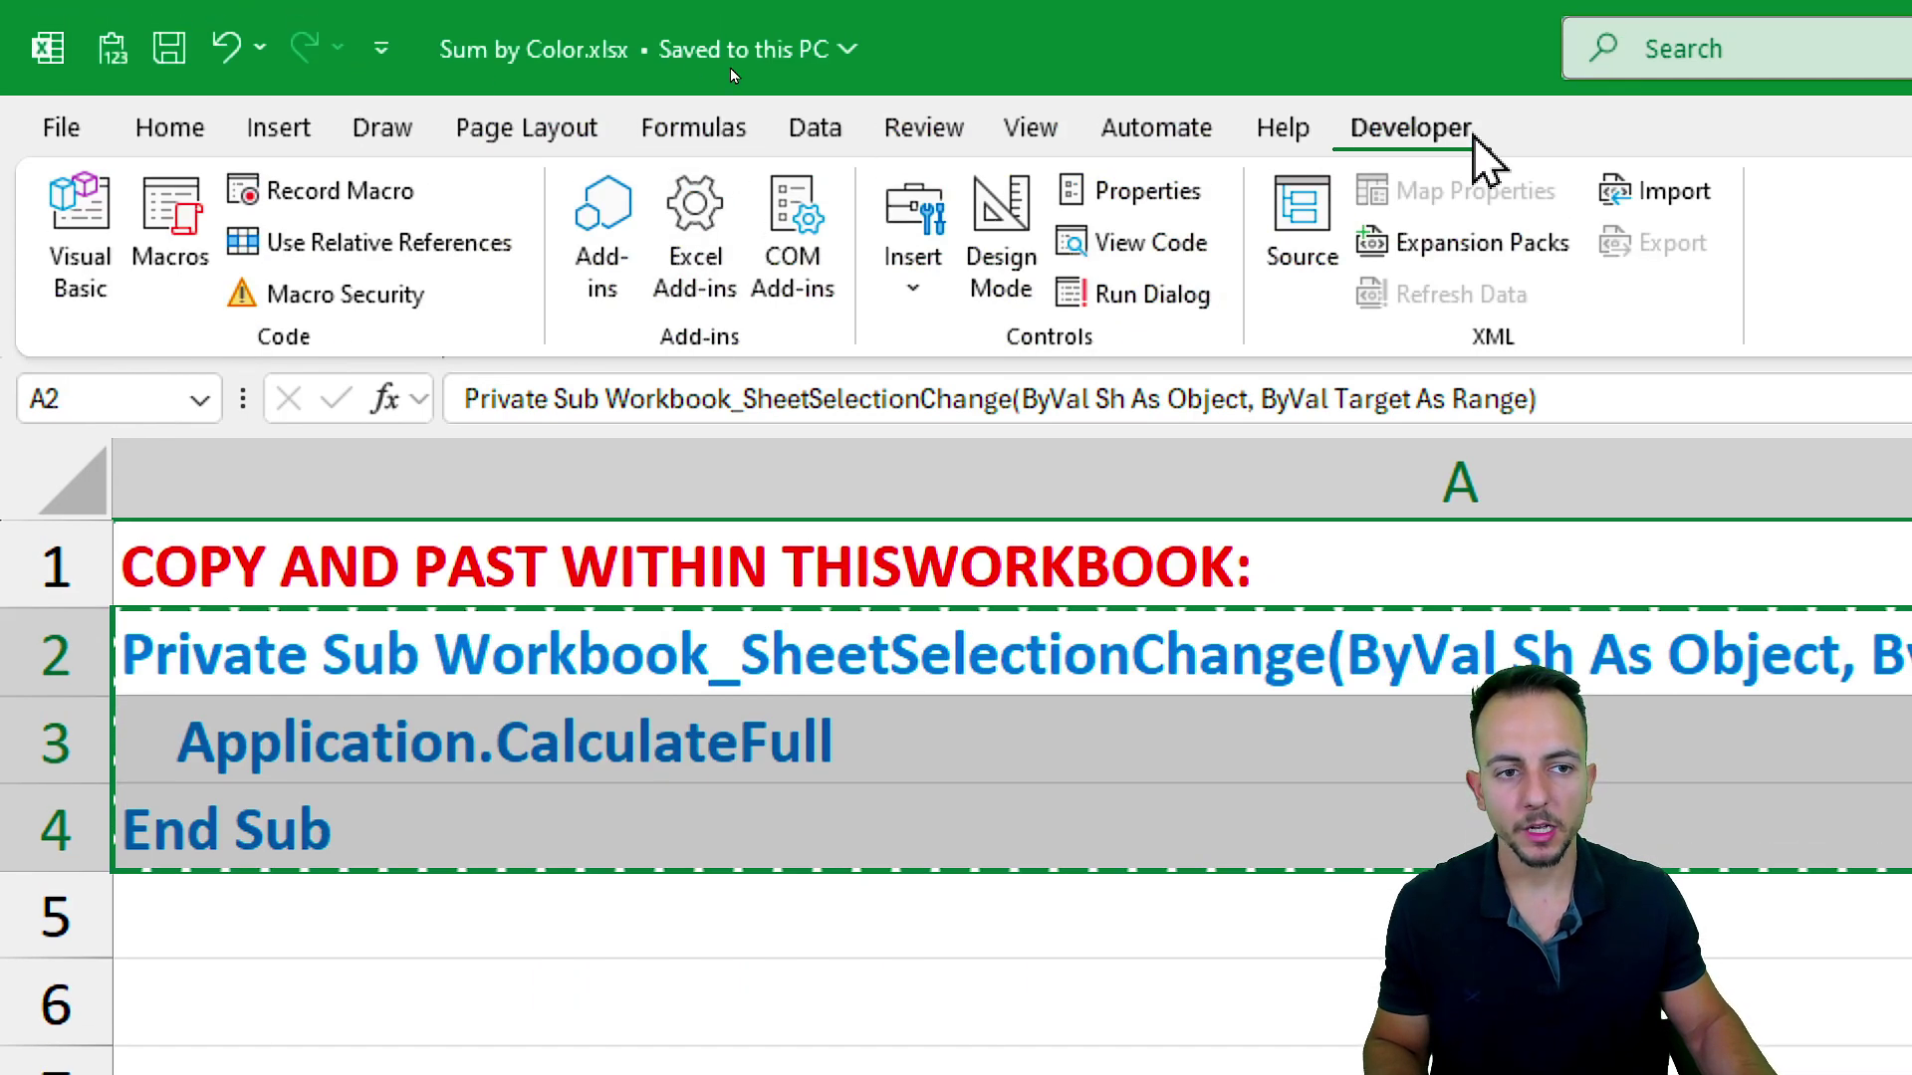
Paste the Workbook_SheetSelectionChange handler into ThisWorkbook's code window in the VBA editor
{"action": "left_click", "coordinate": [87, 311]}
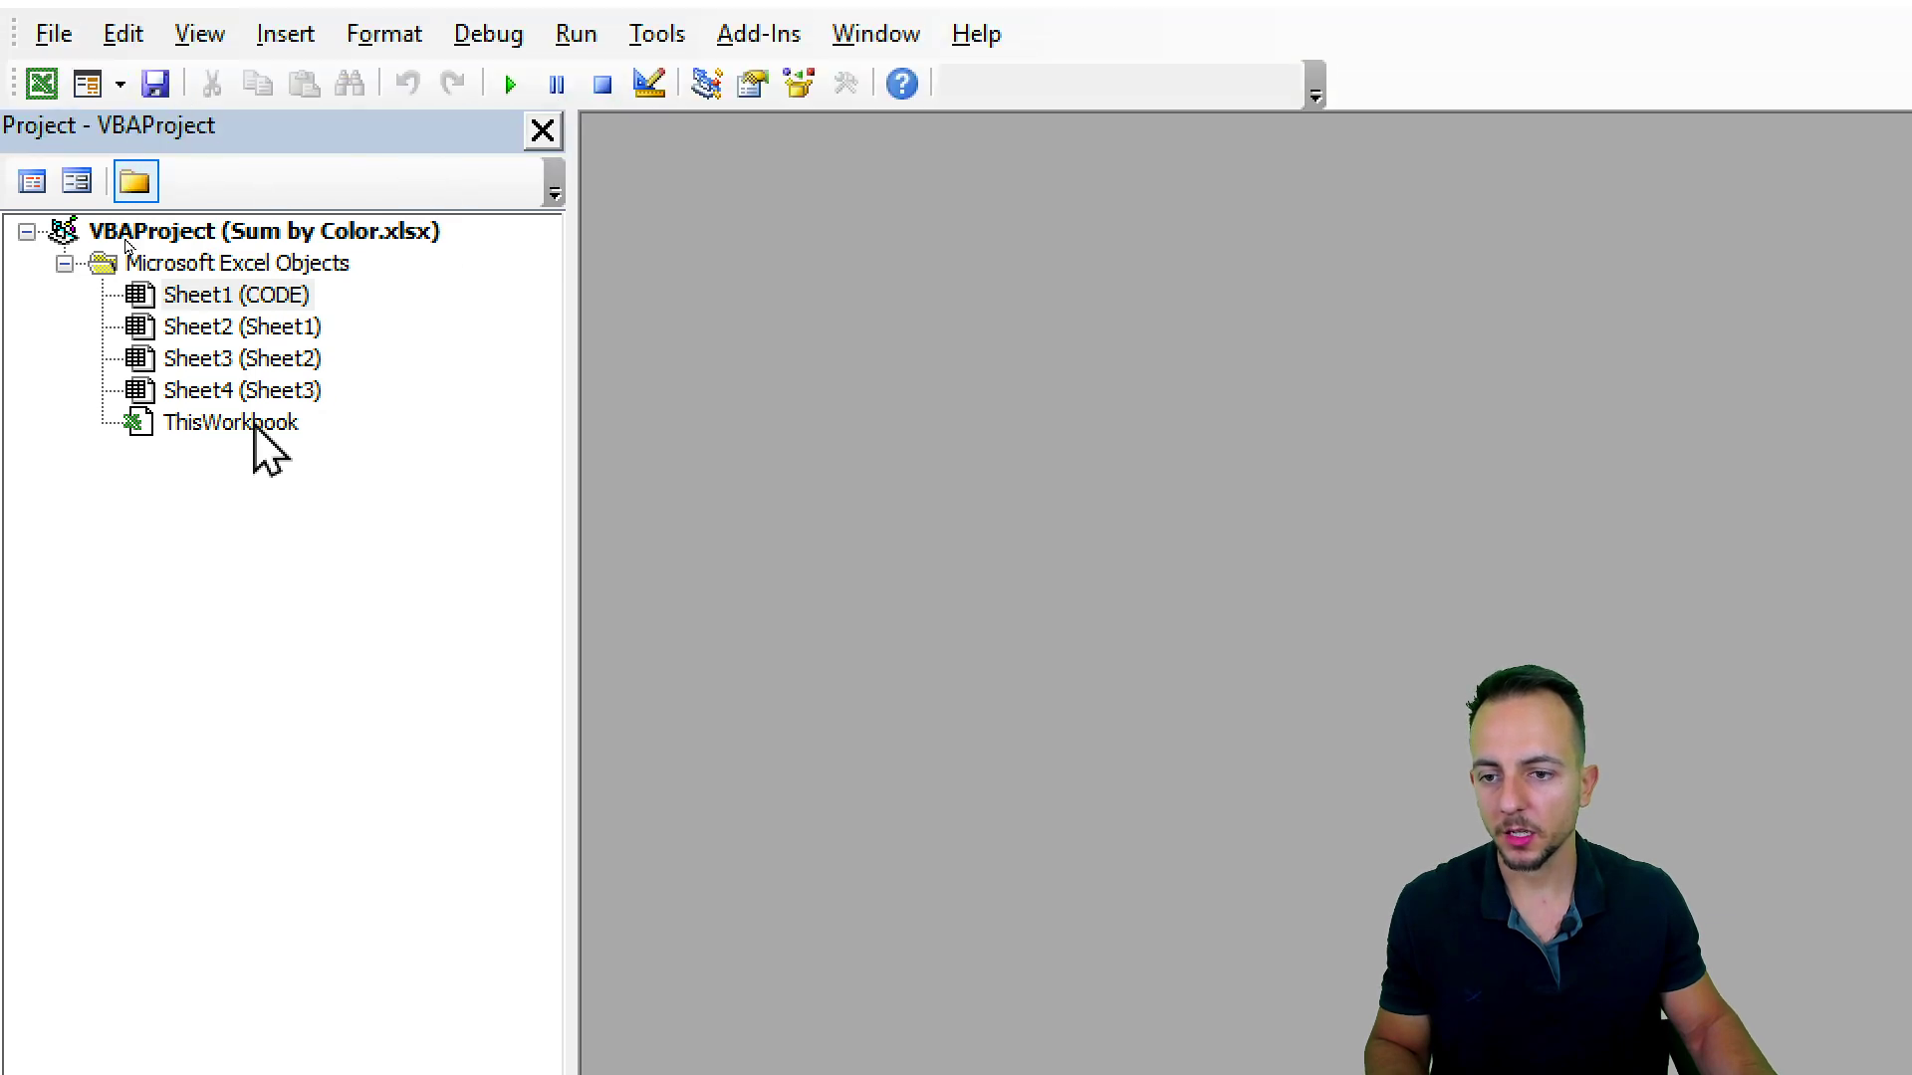
{"action": "left_click", "coordinate": [214, 423]}
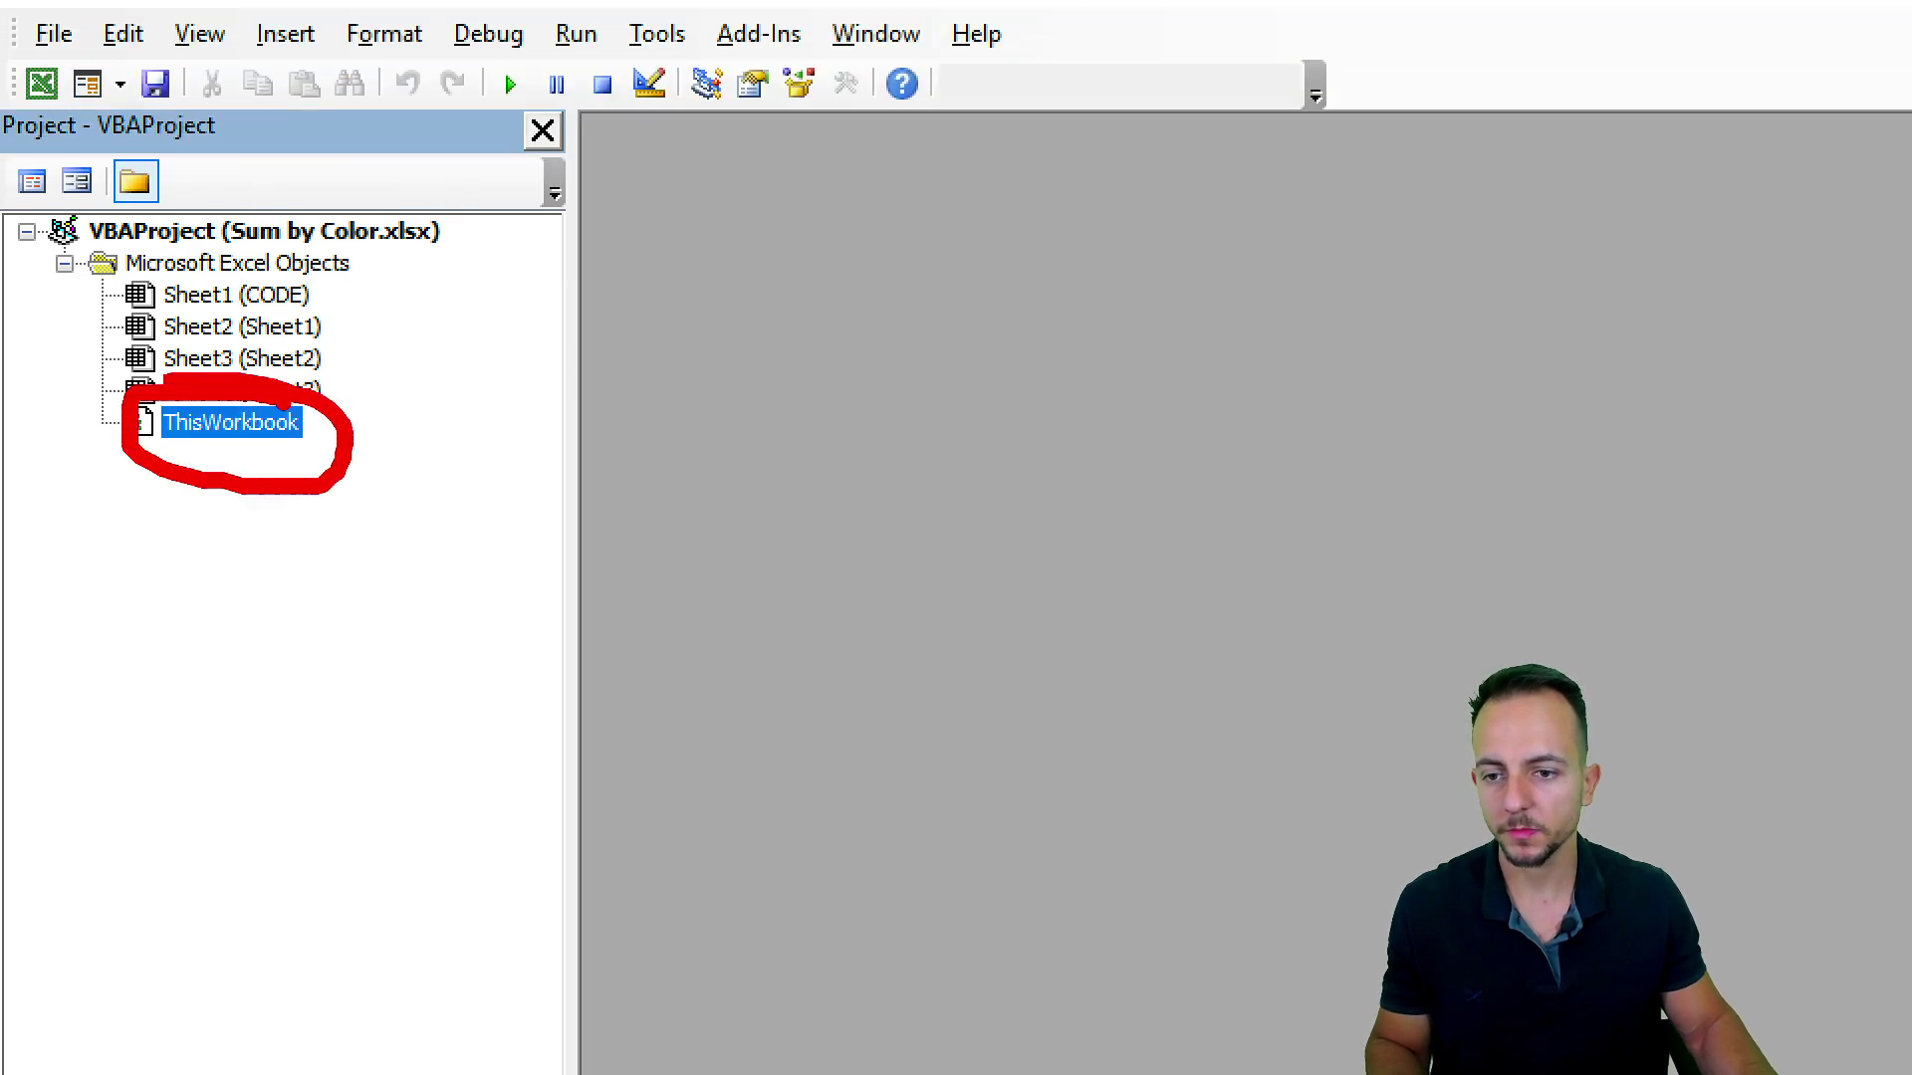
{"action": "double_click", "coordinate": [206, 431]}
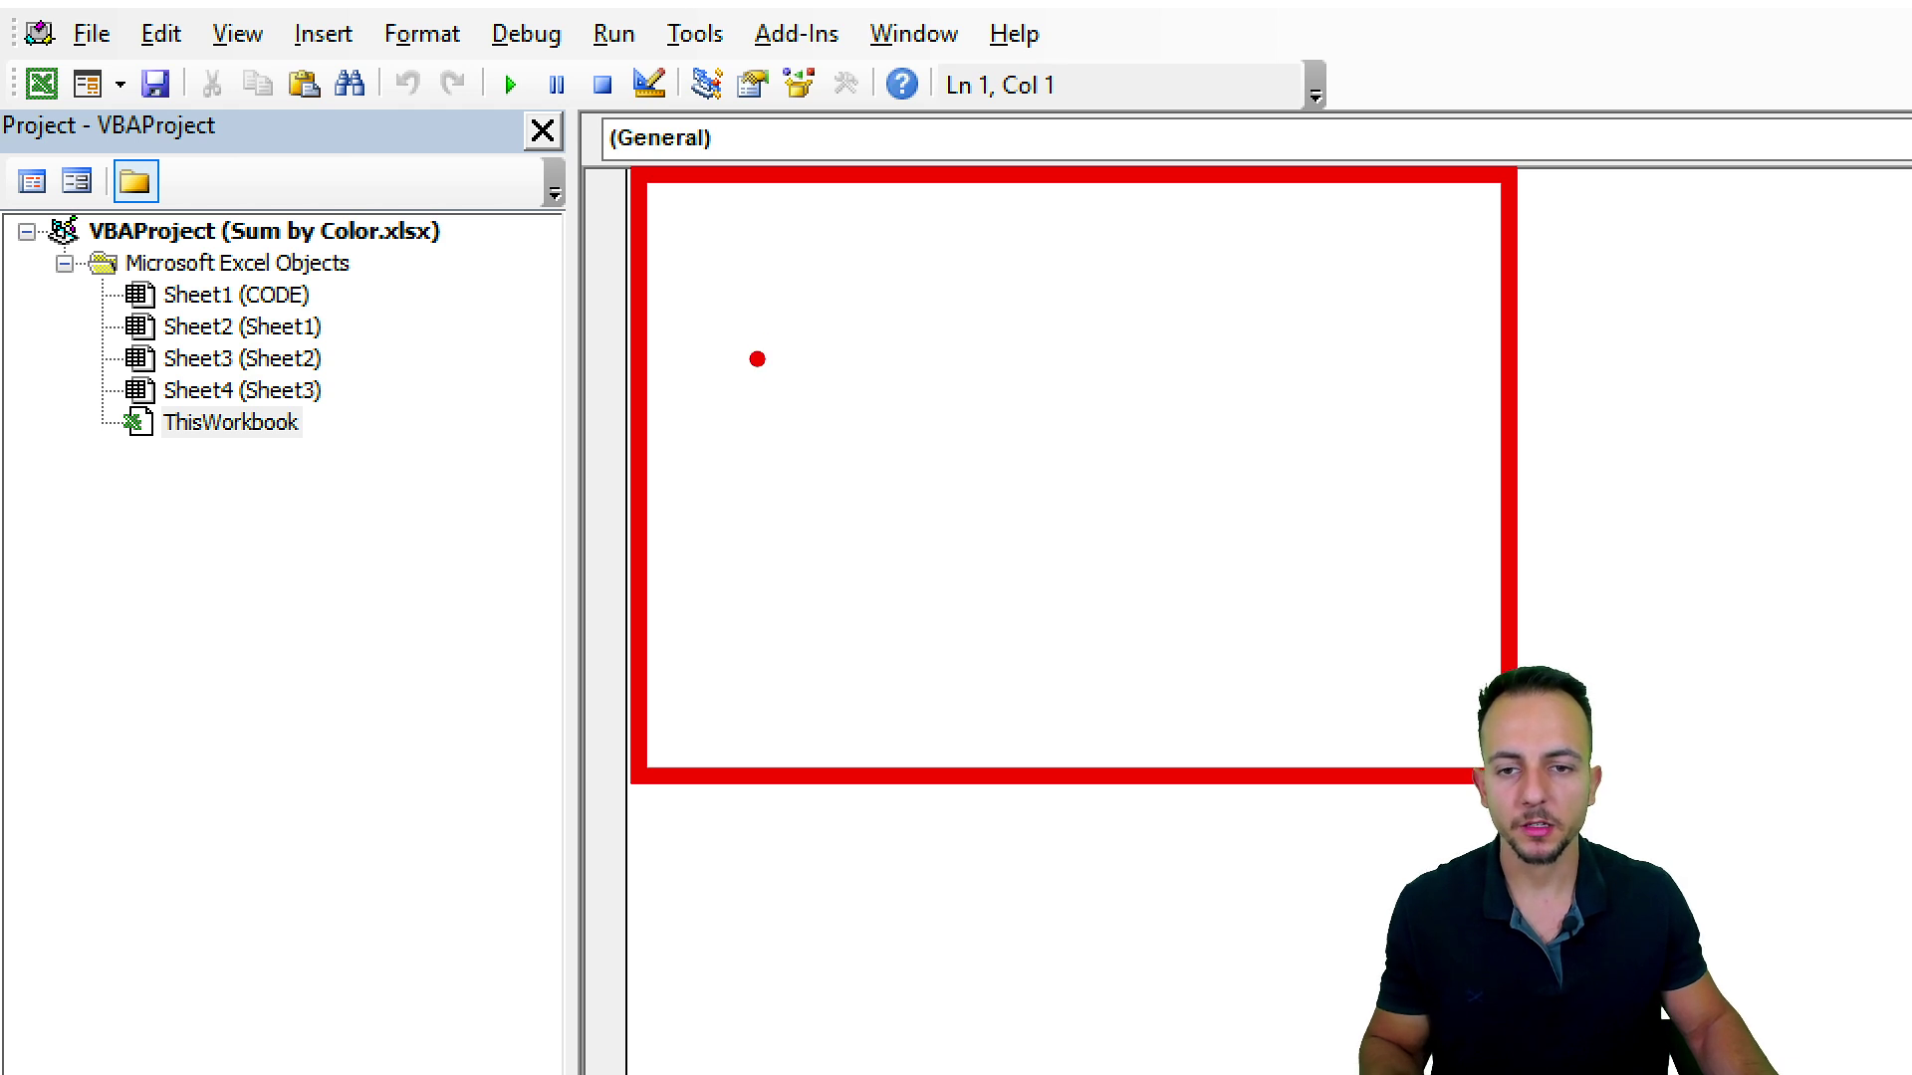
{"action": "right_click", "coordinate": [709, 211]}
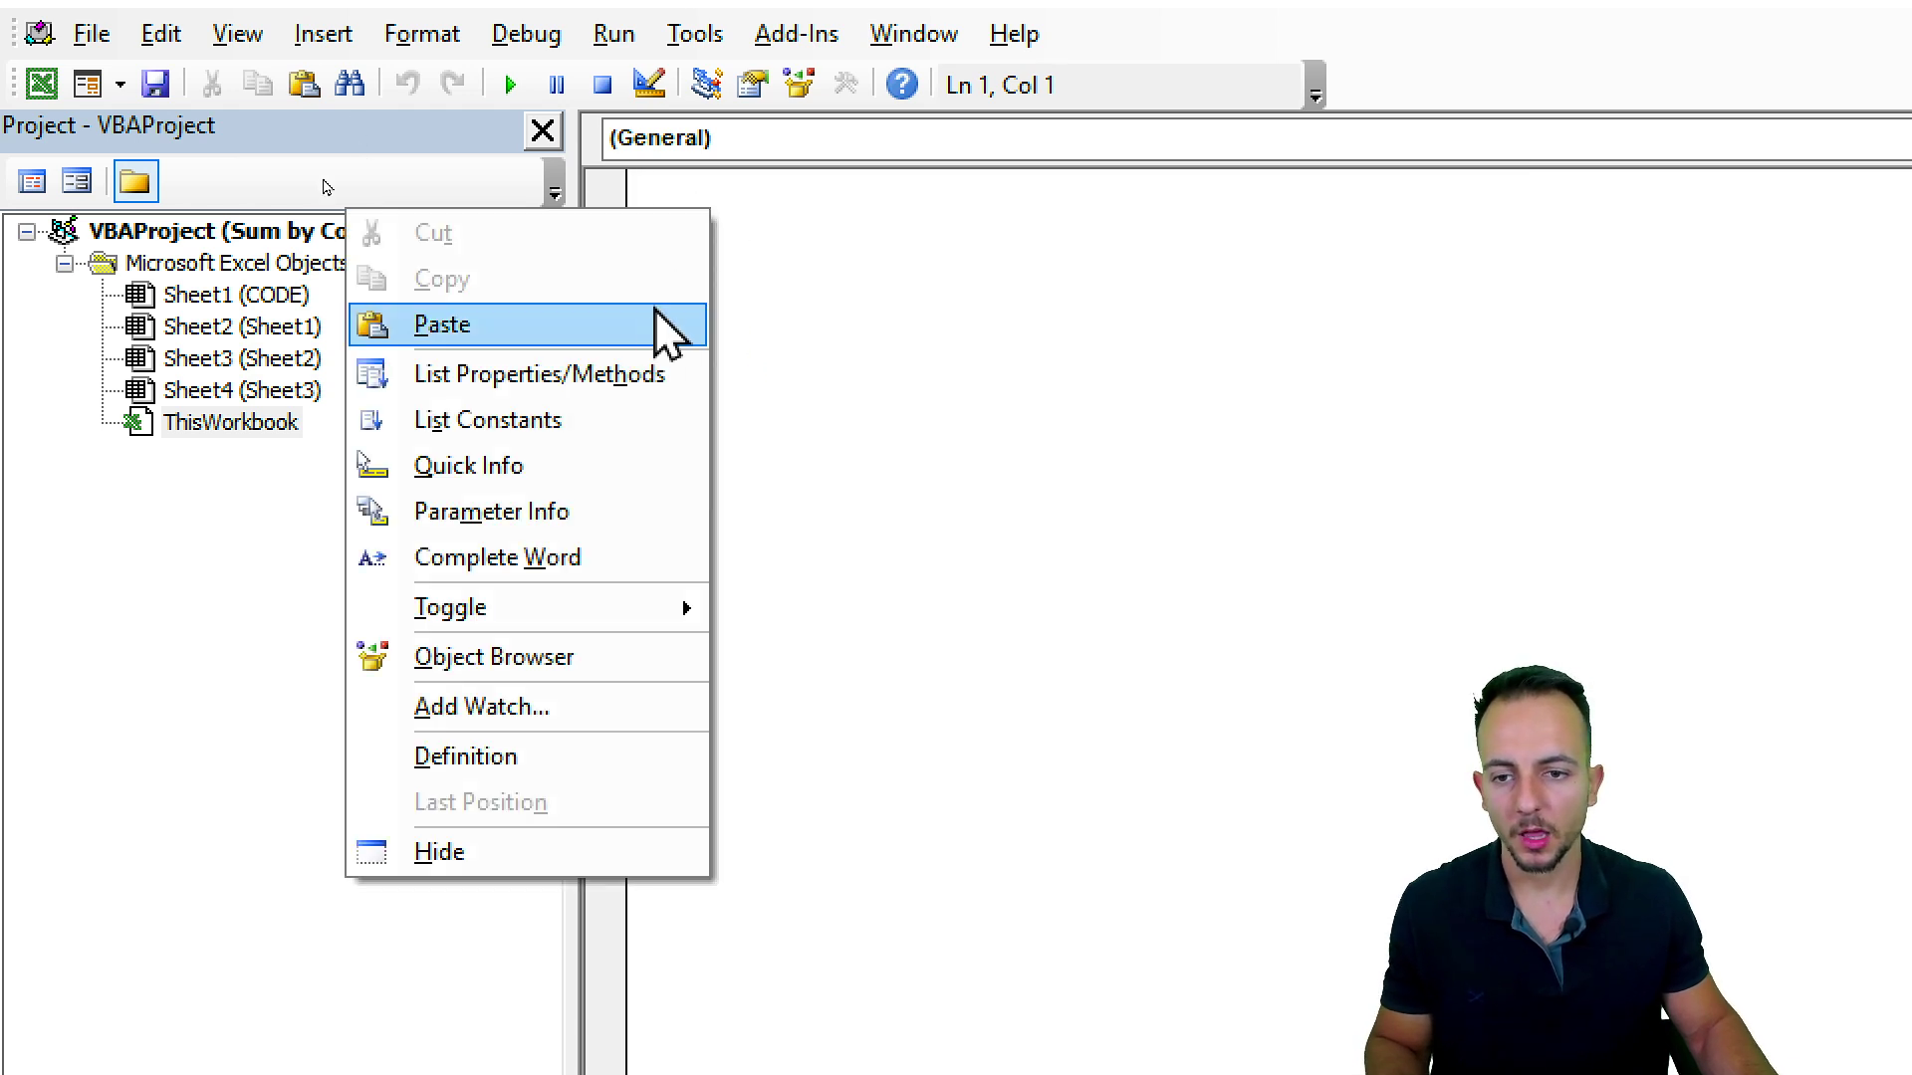
{"action": "left_click", "coordinate": [639, 332]}
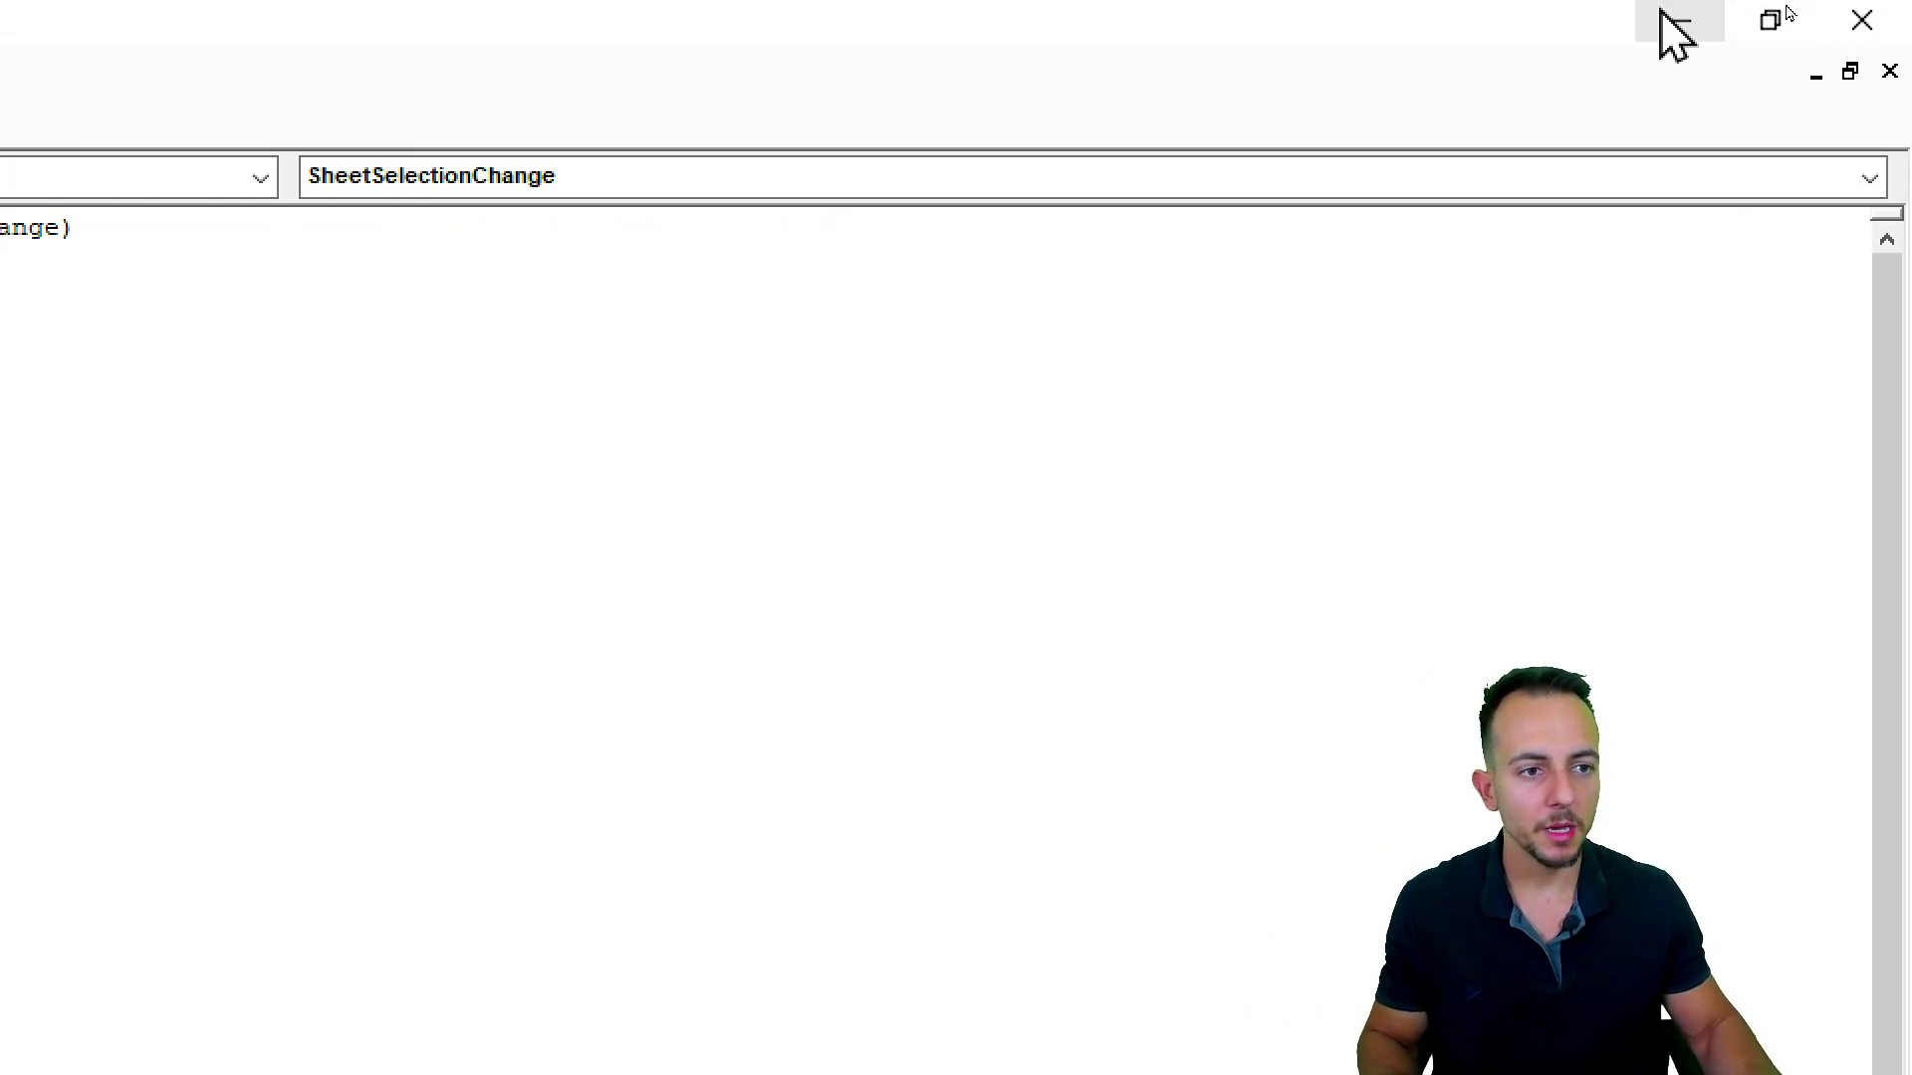
Back on the worksheet, copy the CELLCOLOR function code from A9:A11
{"action": "left_click", "coordinate": [1685, 18]}
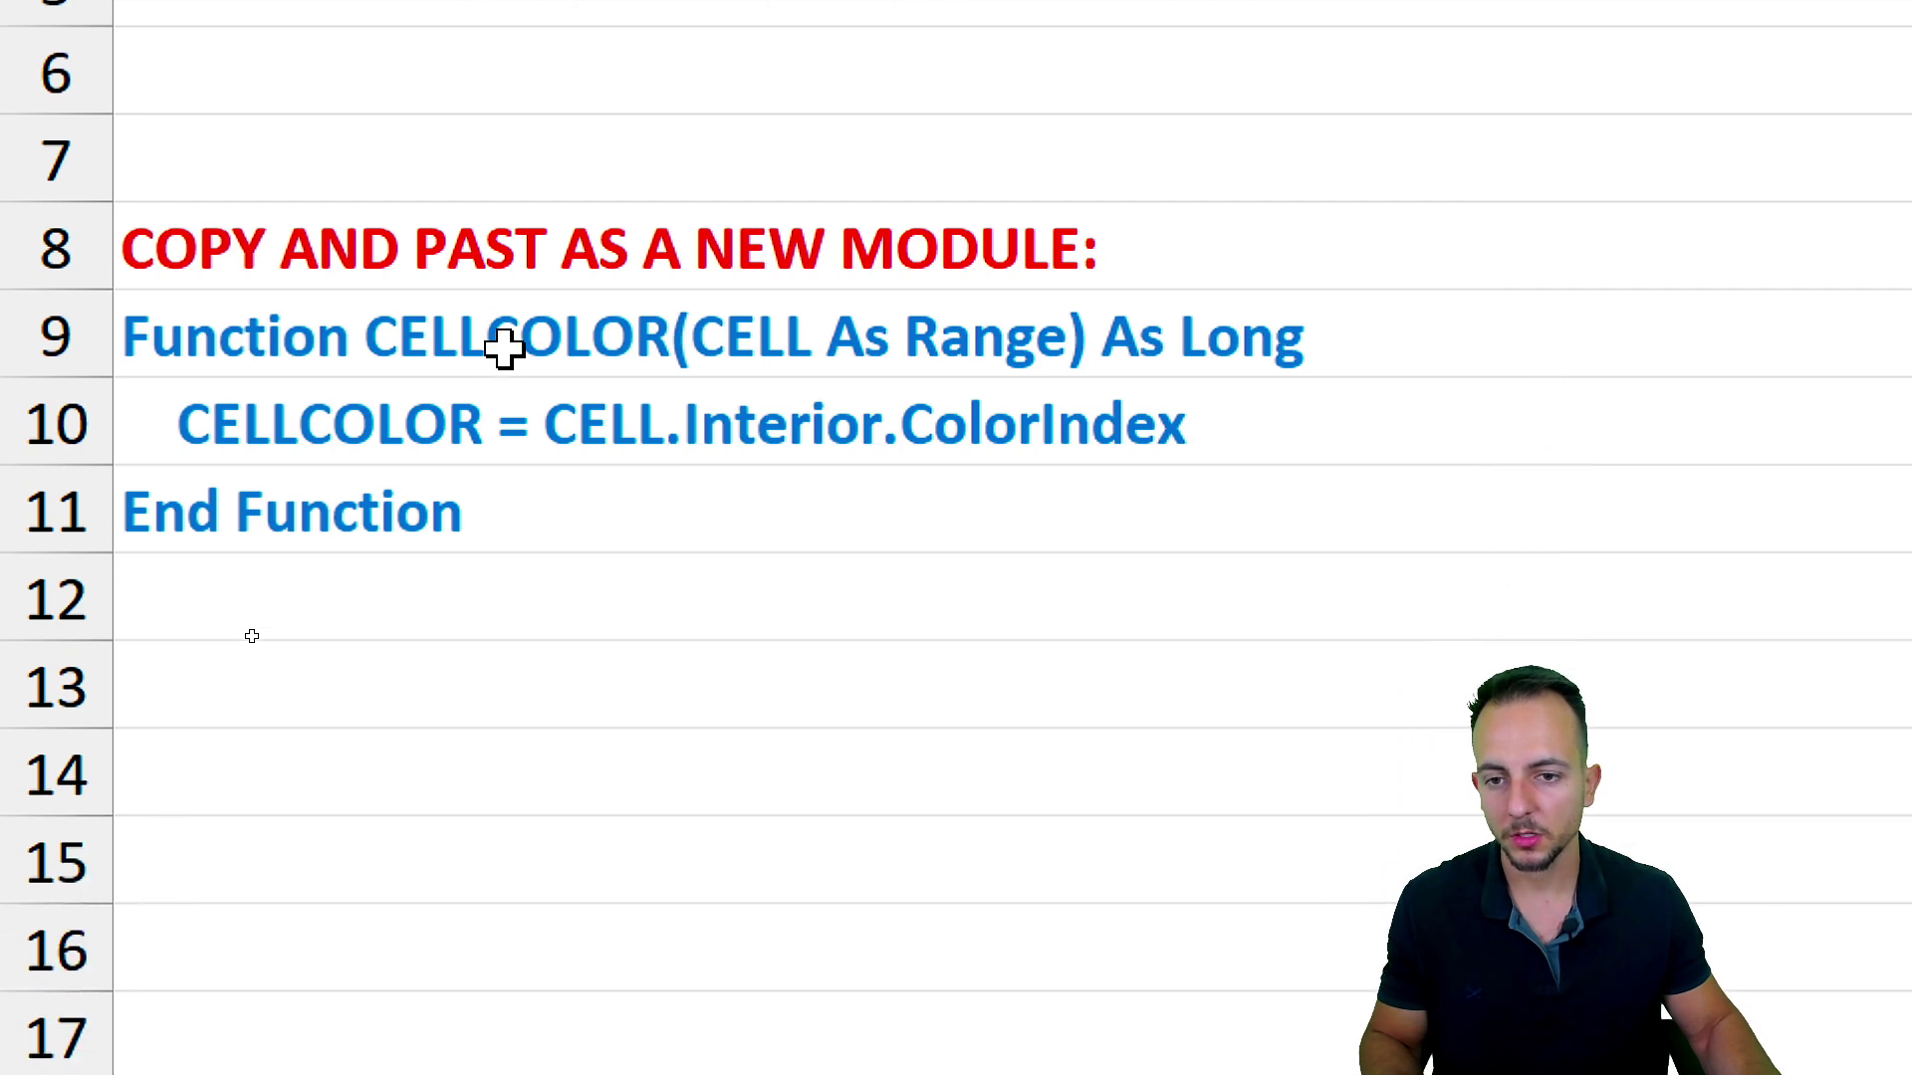
{"action": "left_click_drag", "start_coordinate": [498, 629], "coordinate": [475, 800]}
{"action": "right_click", "coordinate": [482, 472]}
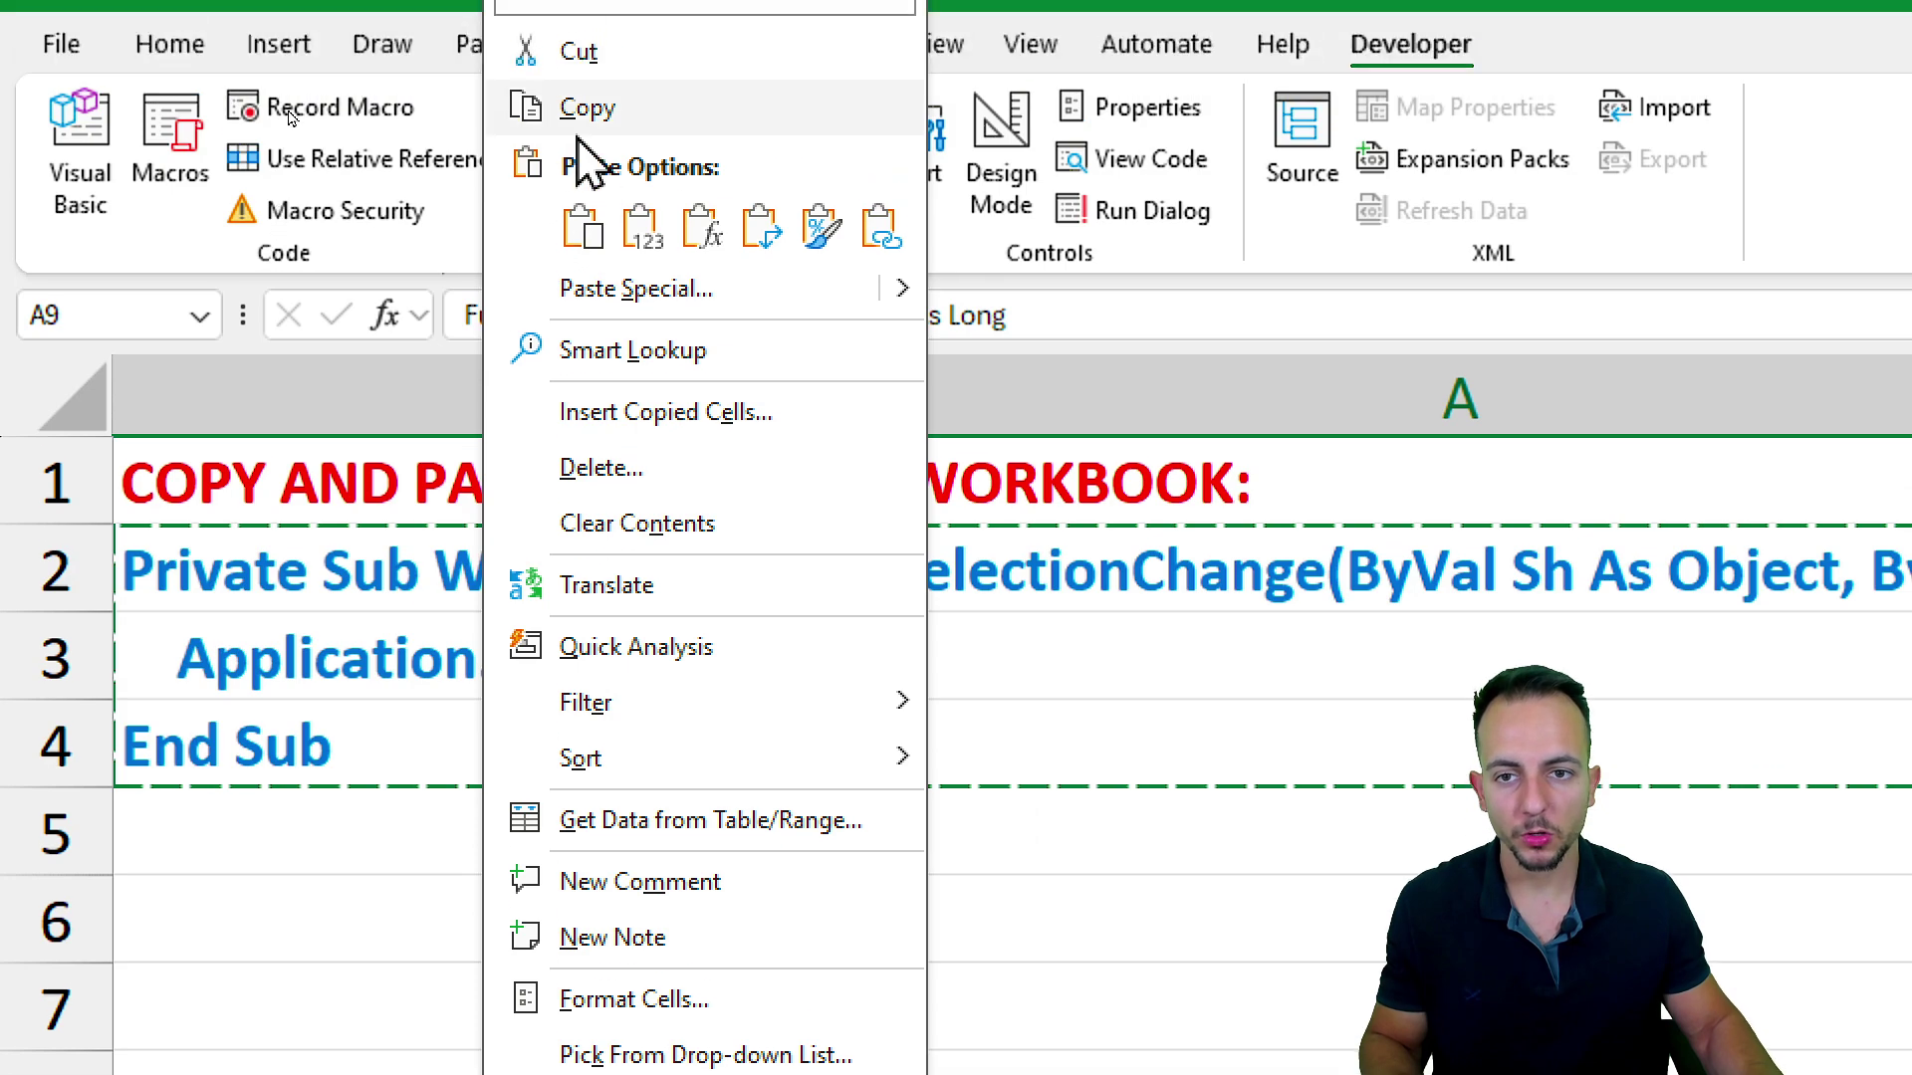
{"action": "left_click", "coordinate": [578, 104]}
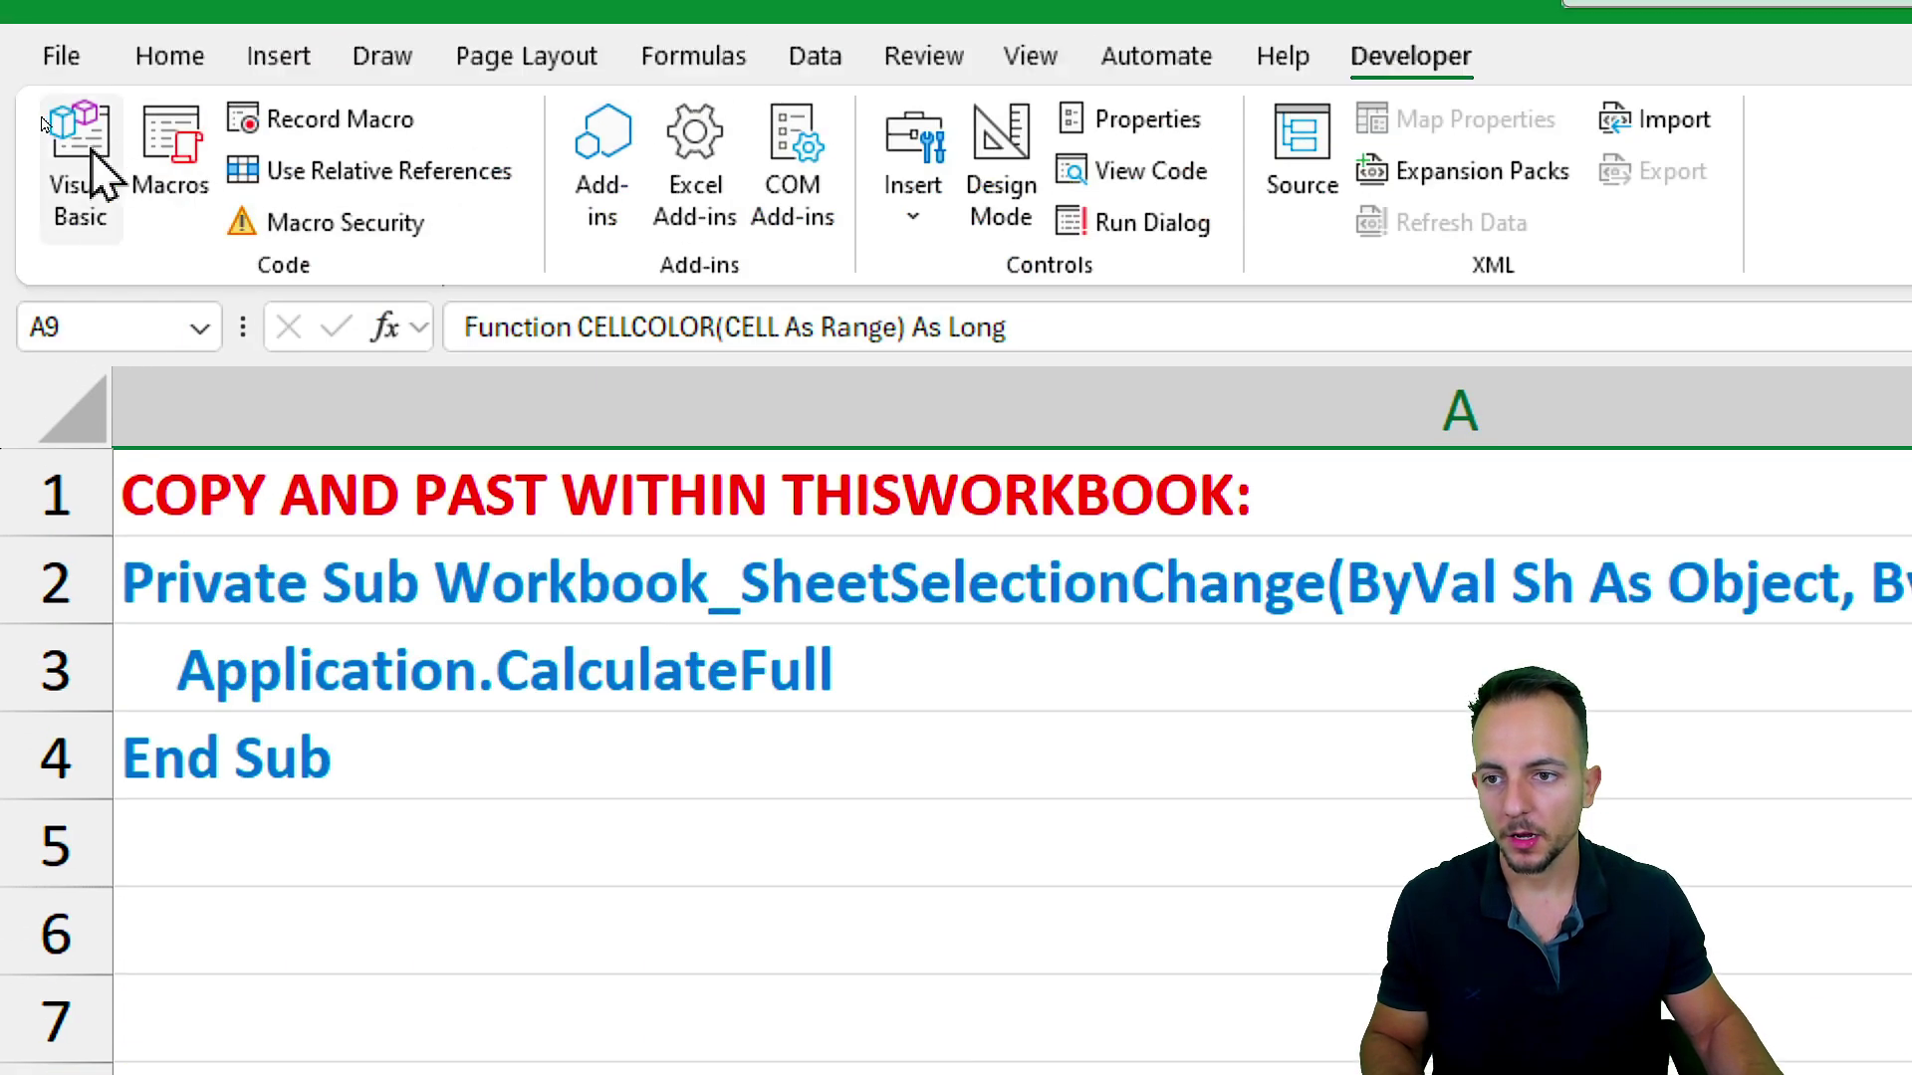
In the Visual Basic editor, insert a new module into the project
{"action": "left_click", "coordinate": [87, 225]}
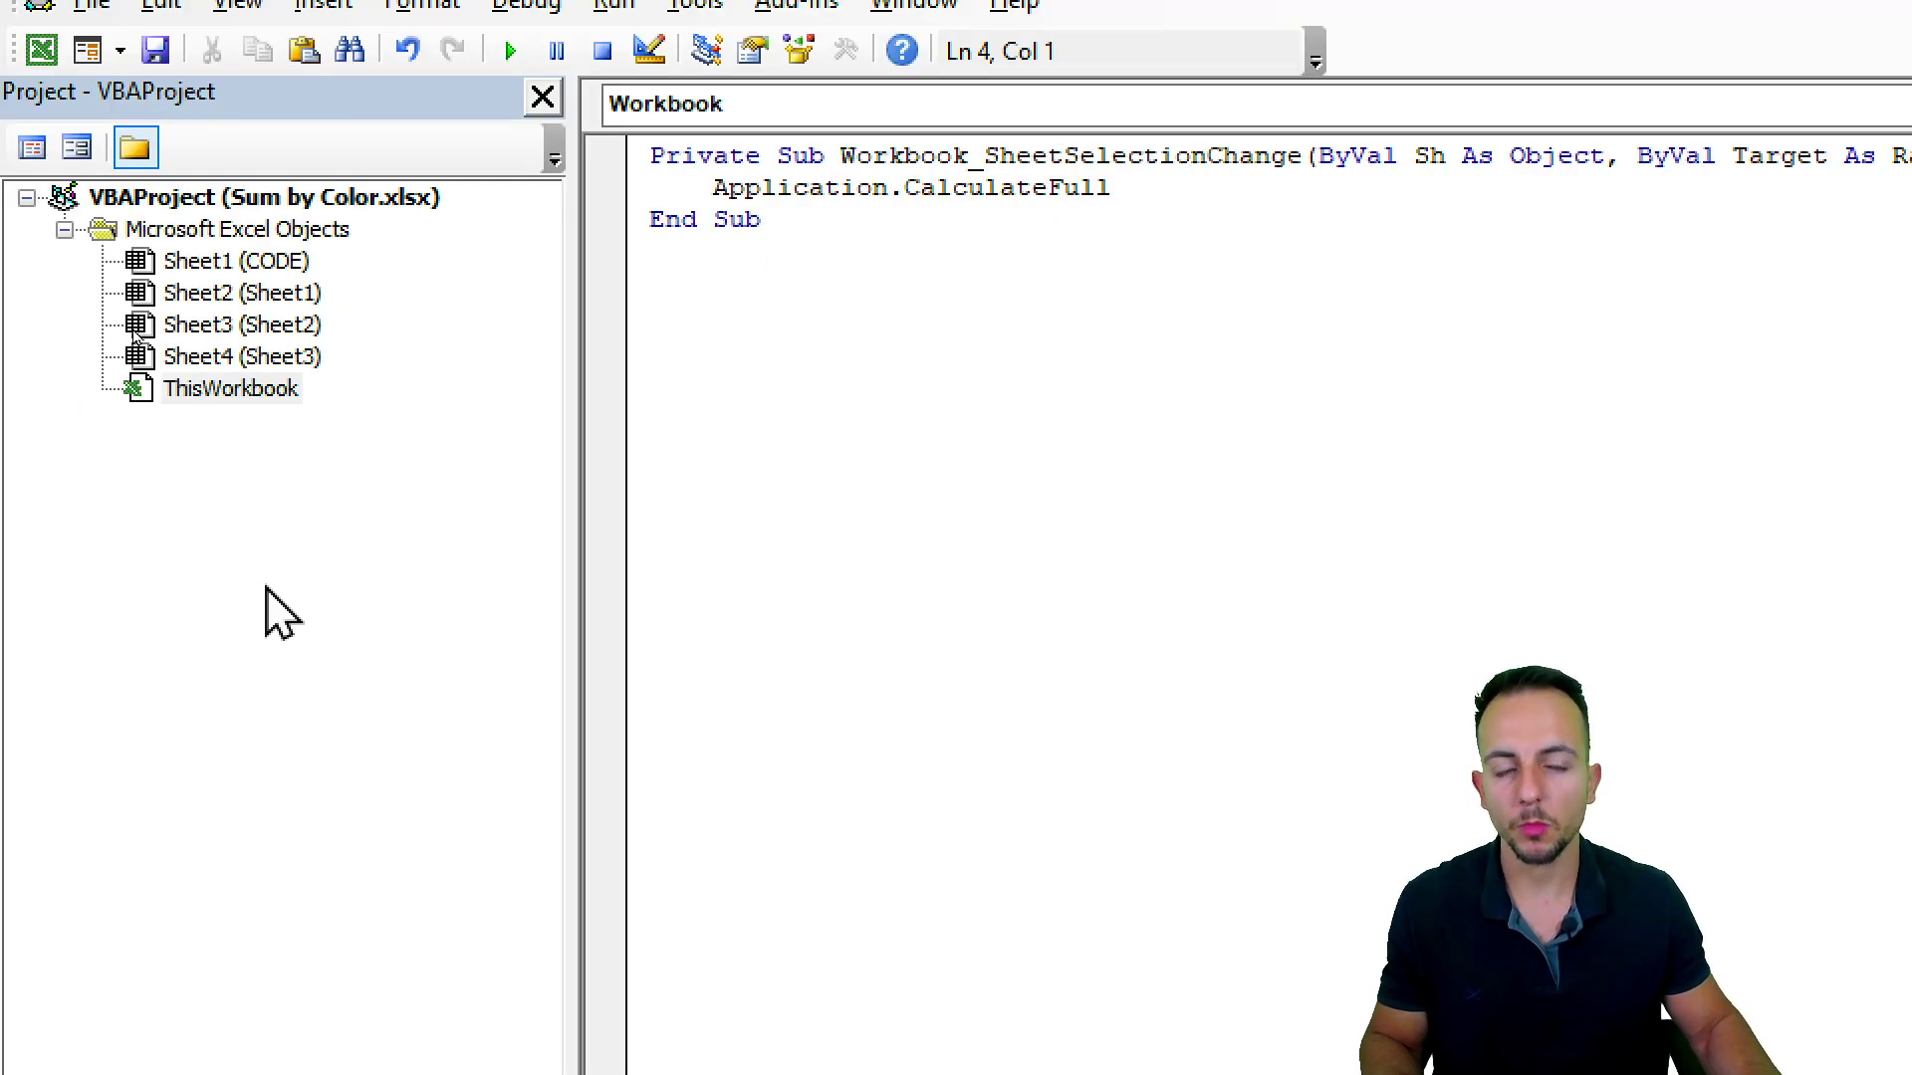
{"action": "left_click_drag", "start_coordinate": [211, 488], "coordinate": [111, 577]}
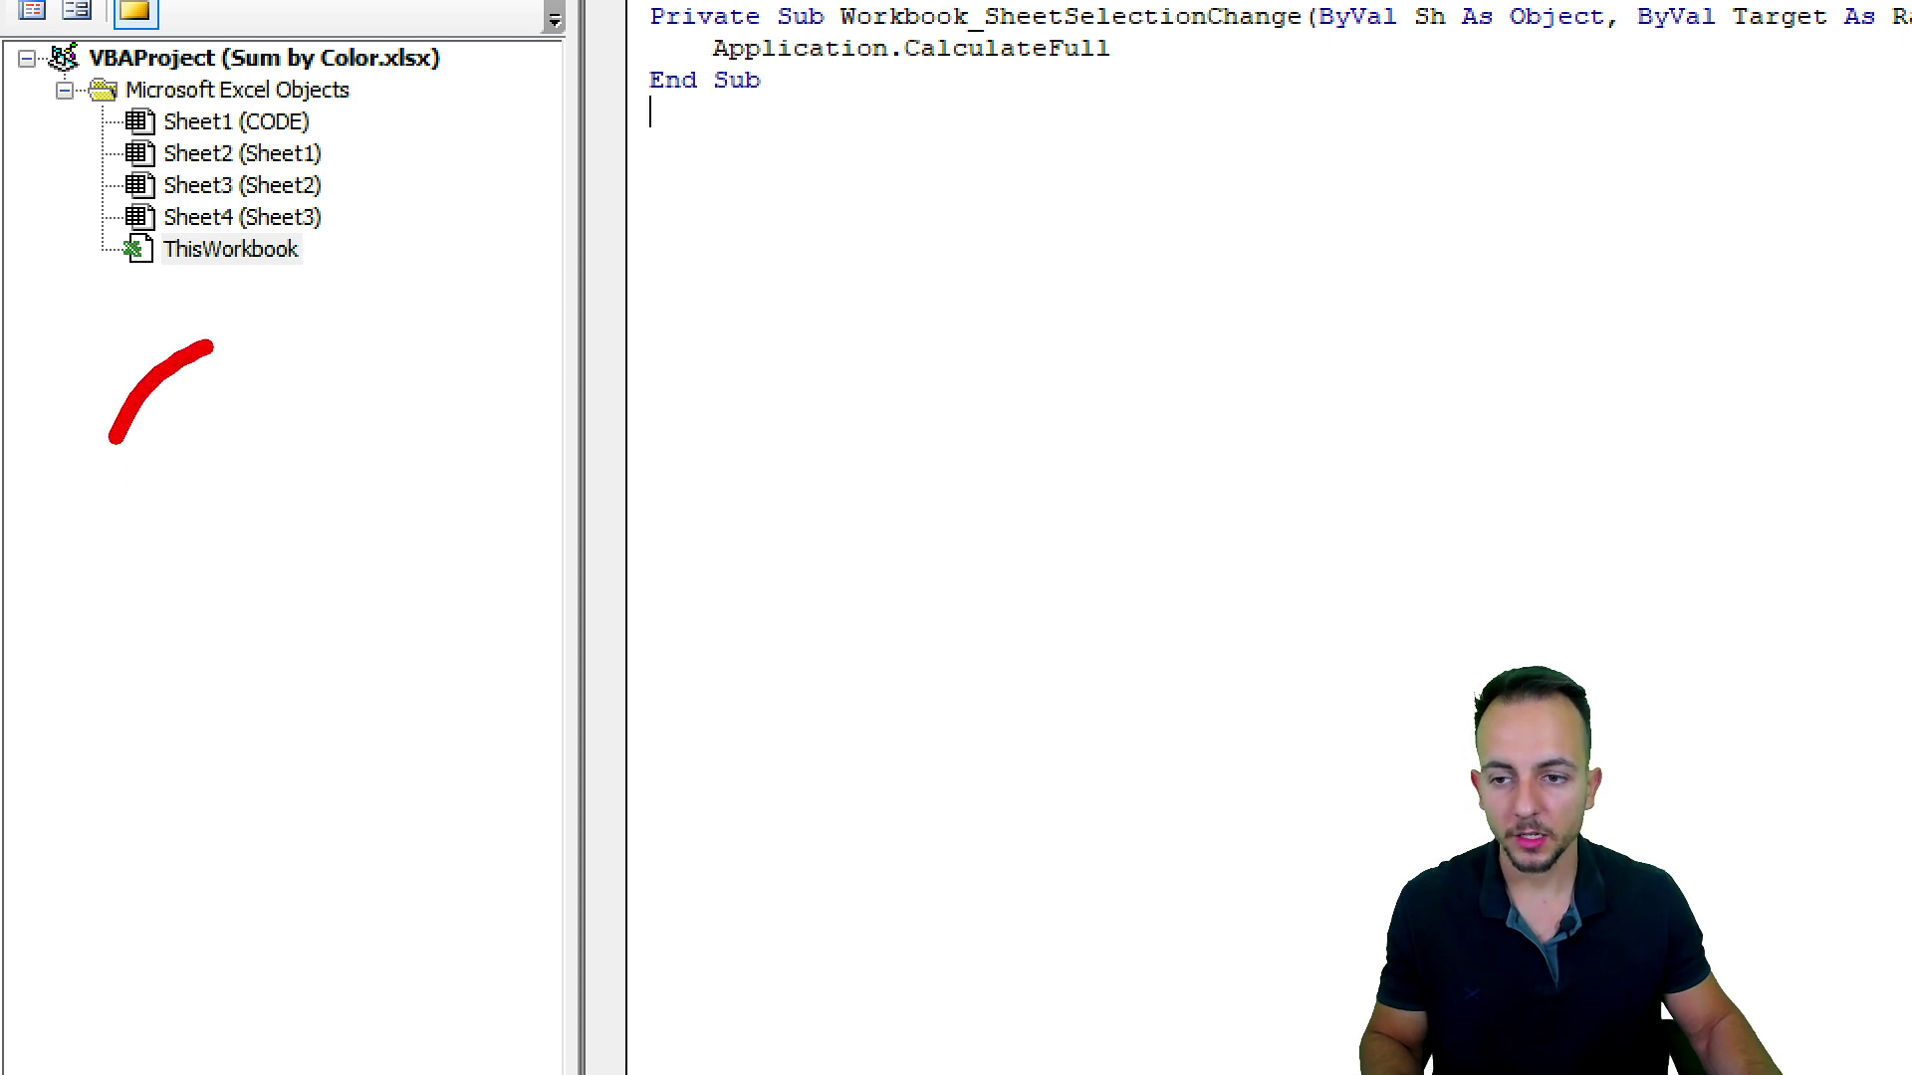
{"action": "left_click_drag", "start_coordinate": [209, 347], "coordinate": [213, 345]}
{"action": "left_click_drag", "start_coordinate": [418, 490], "coordinate": [683, 553]}
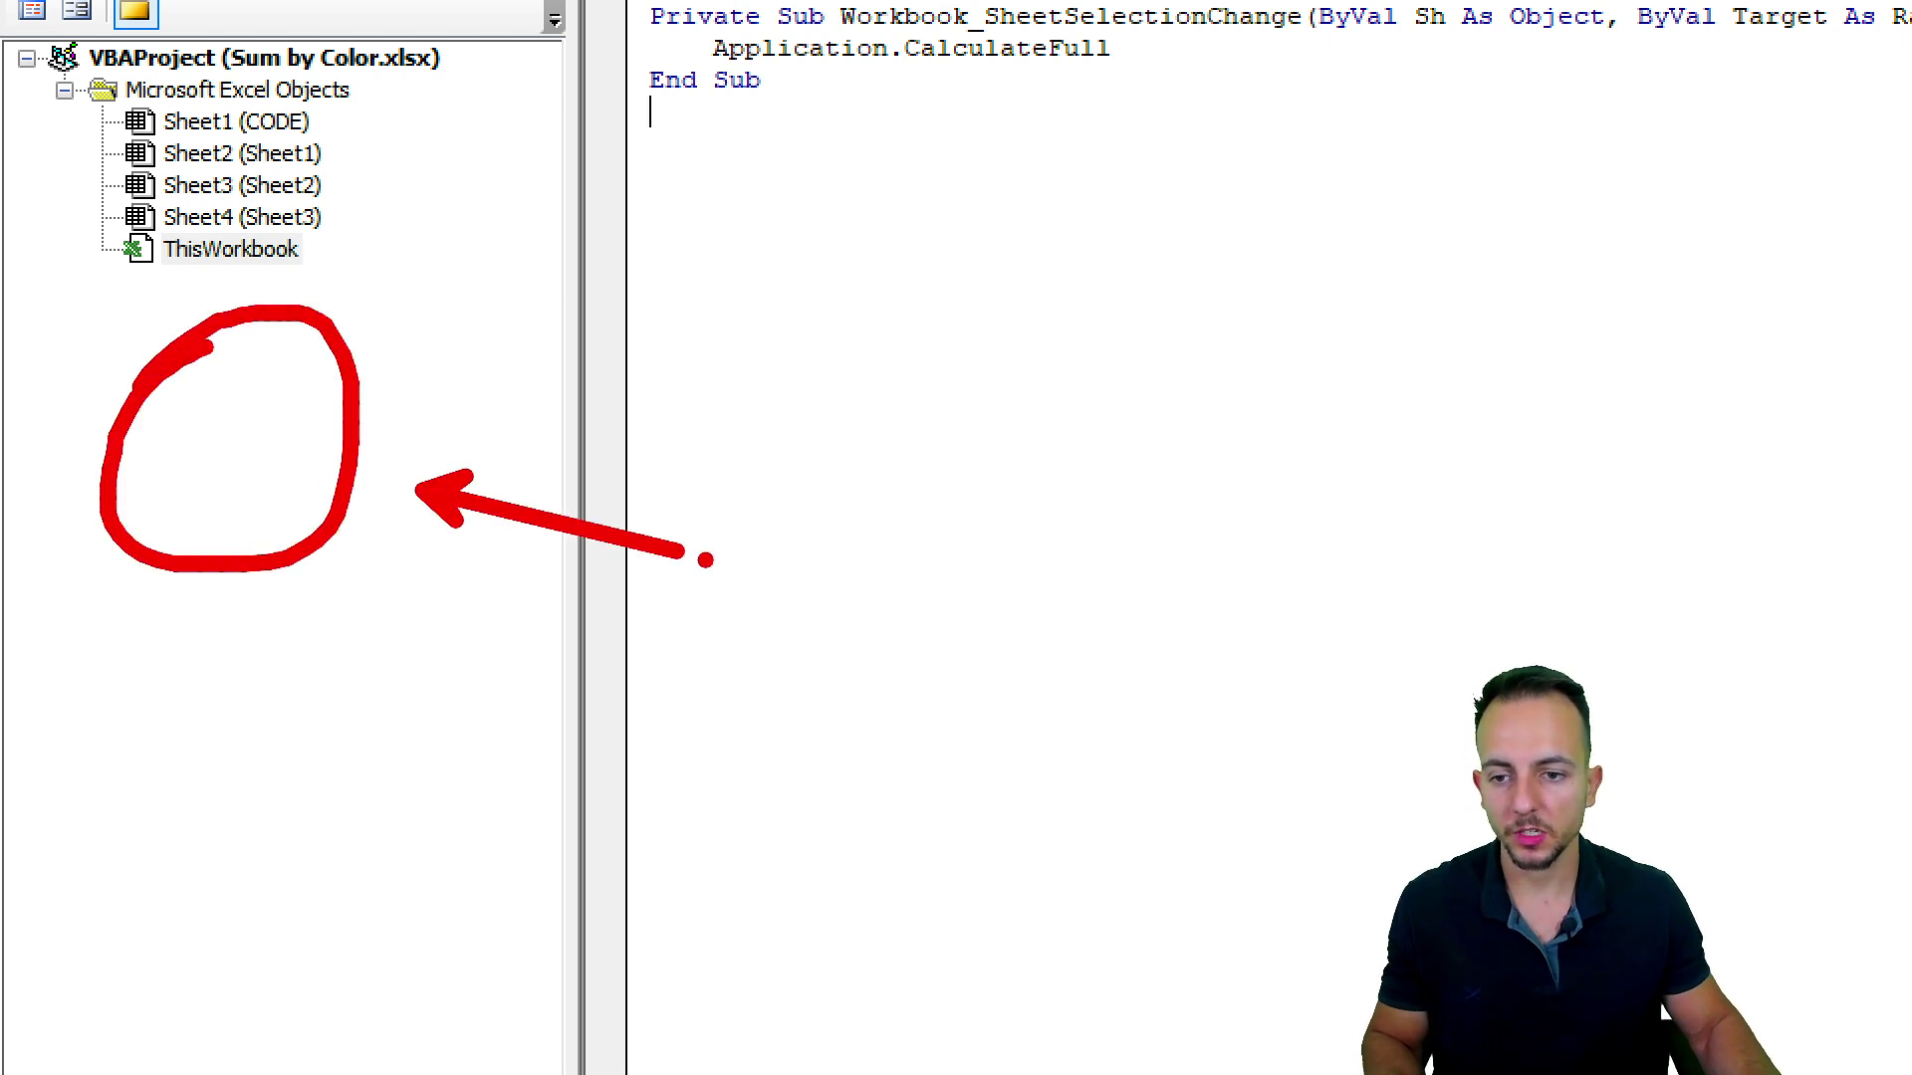
{"action": "key", "text": "Escape"}
{"action": "right_click", "coordinate": [307, 405]}
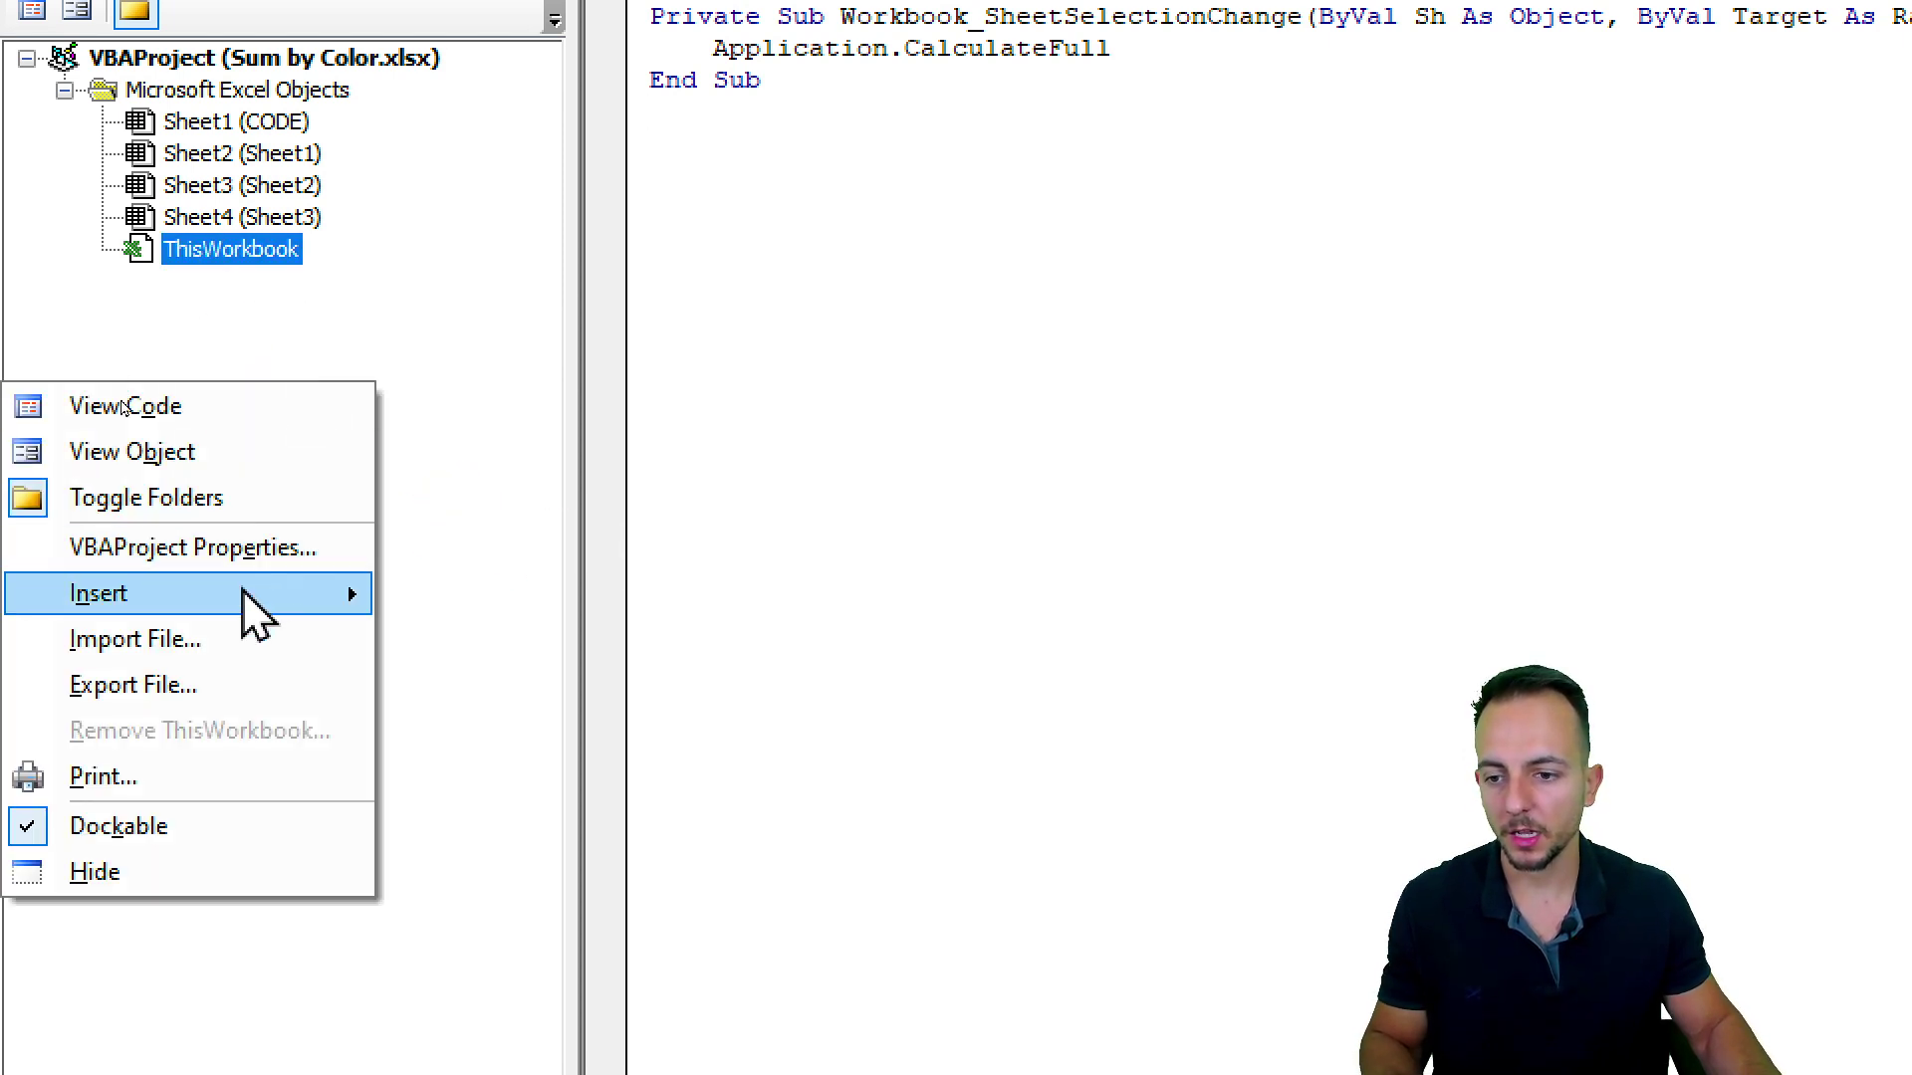
{"action": "mouse_move", "coordinate": [263, 612]}
{"action": "left_click", "coordinate": [488, 645]}
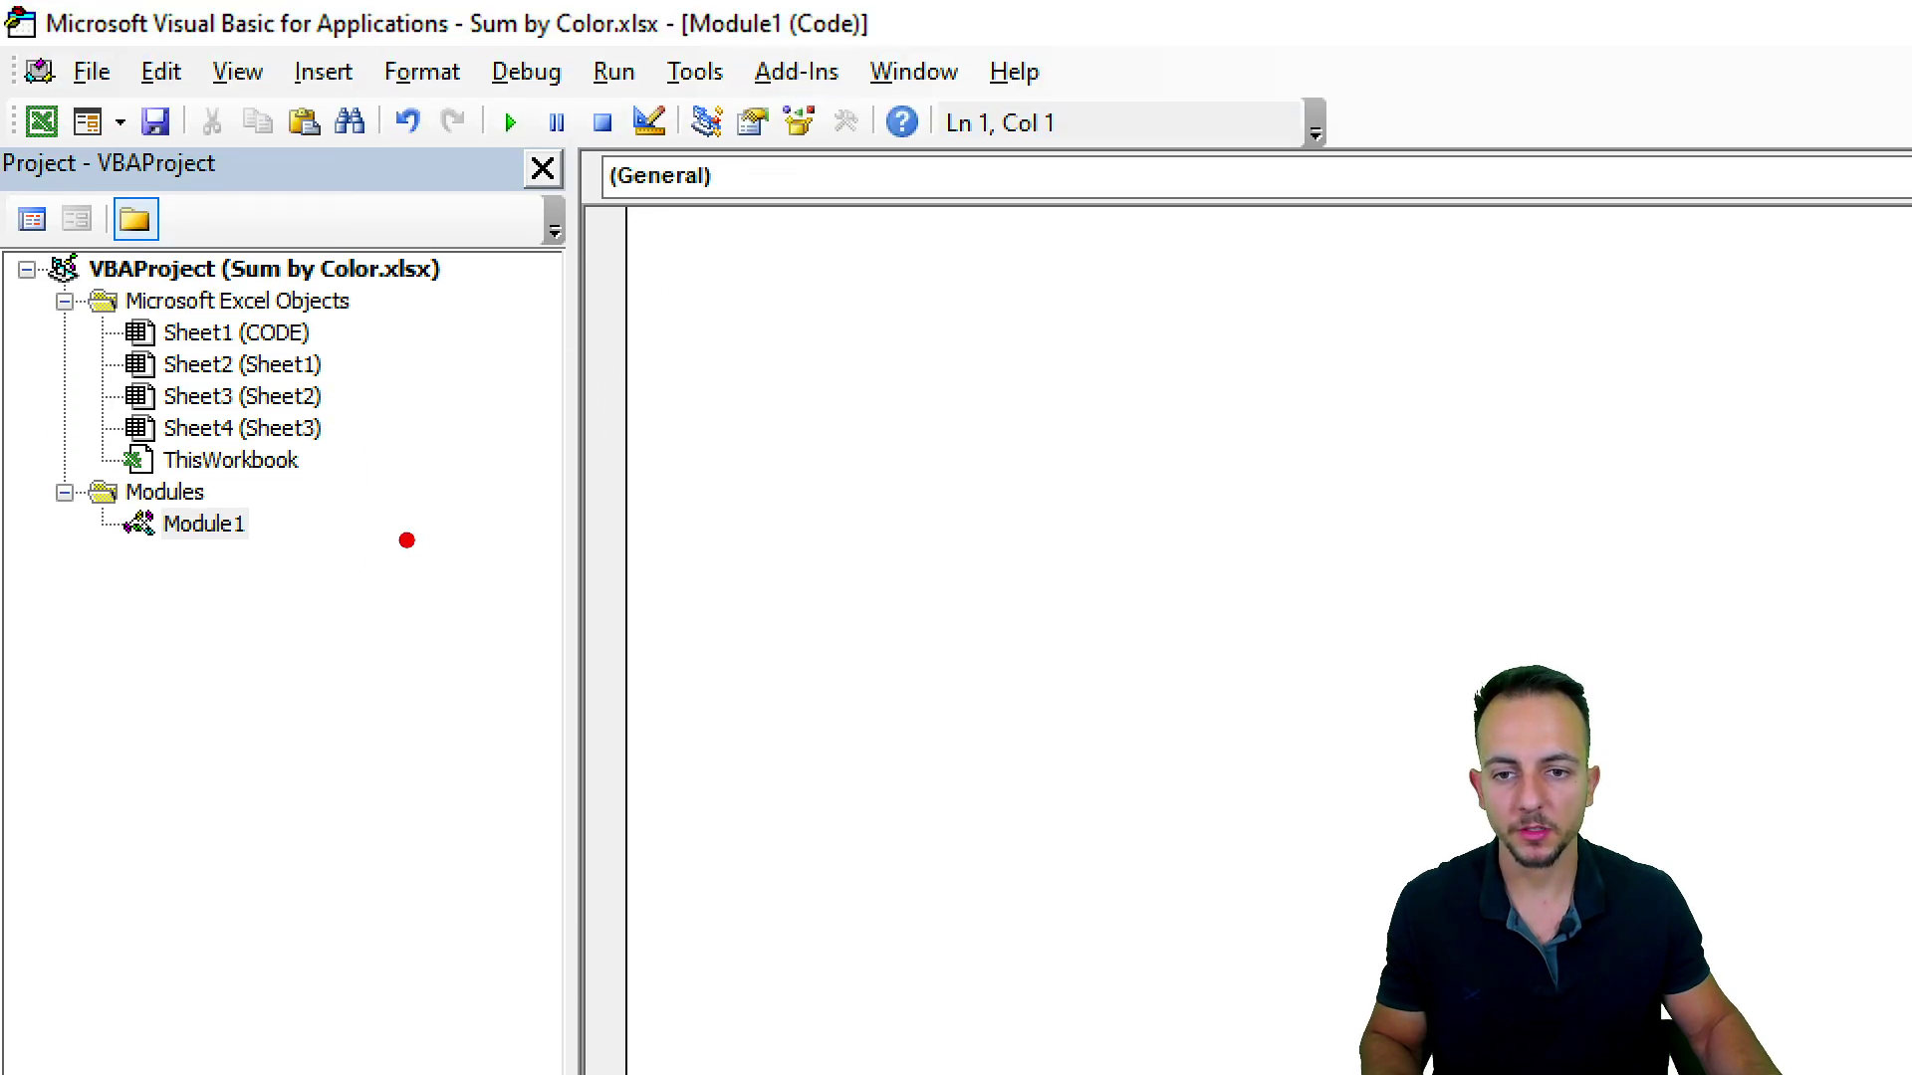
Paste the CELLCOLOR function into the Module1 code window
{"action": "left_click_drag", "start_coordinate": [343, 555], "coordinate": [704, 404]}
{"action": "mouse_move", "coordinate": [598, 384]}
{"action": "left_mouse_down"}
{"action": "mouse_move", "coordinate": [661, 375]}
{"action": "mouse_move", "coordinate": [768, 491]}
{"action": "left_mouse_up"}
{"action": "key", "text": "Escape"}
{"action": "right_click", "coordinate": [714, 269]}
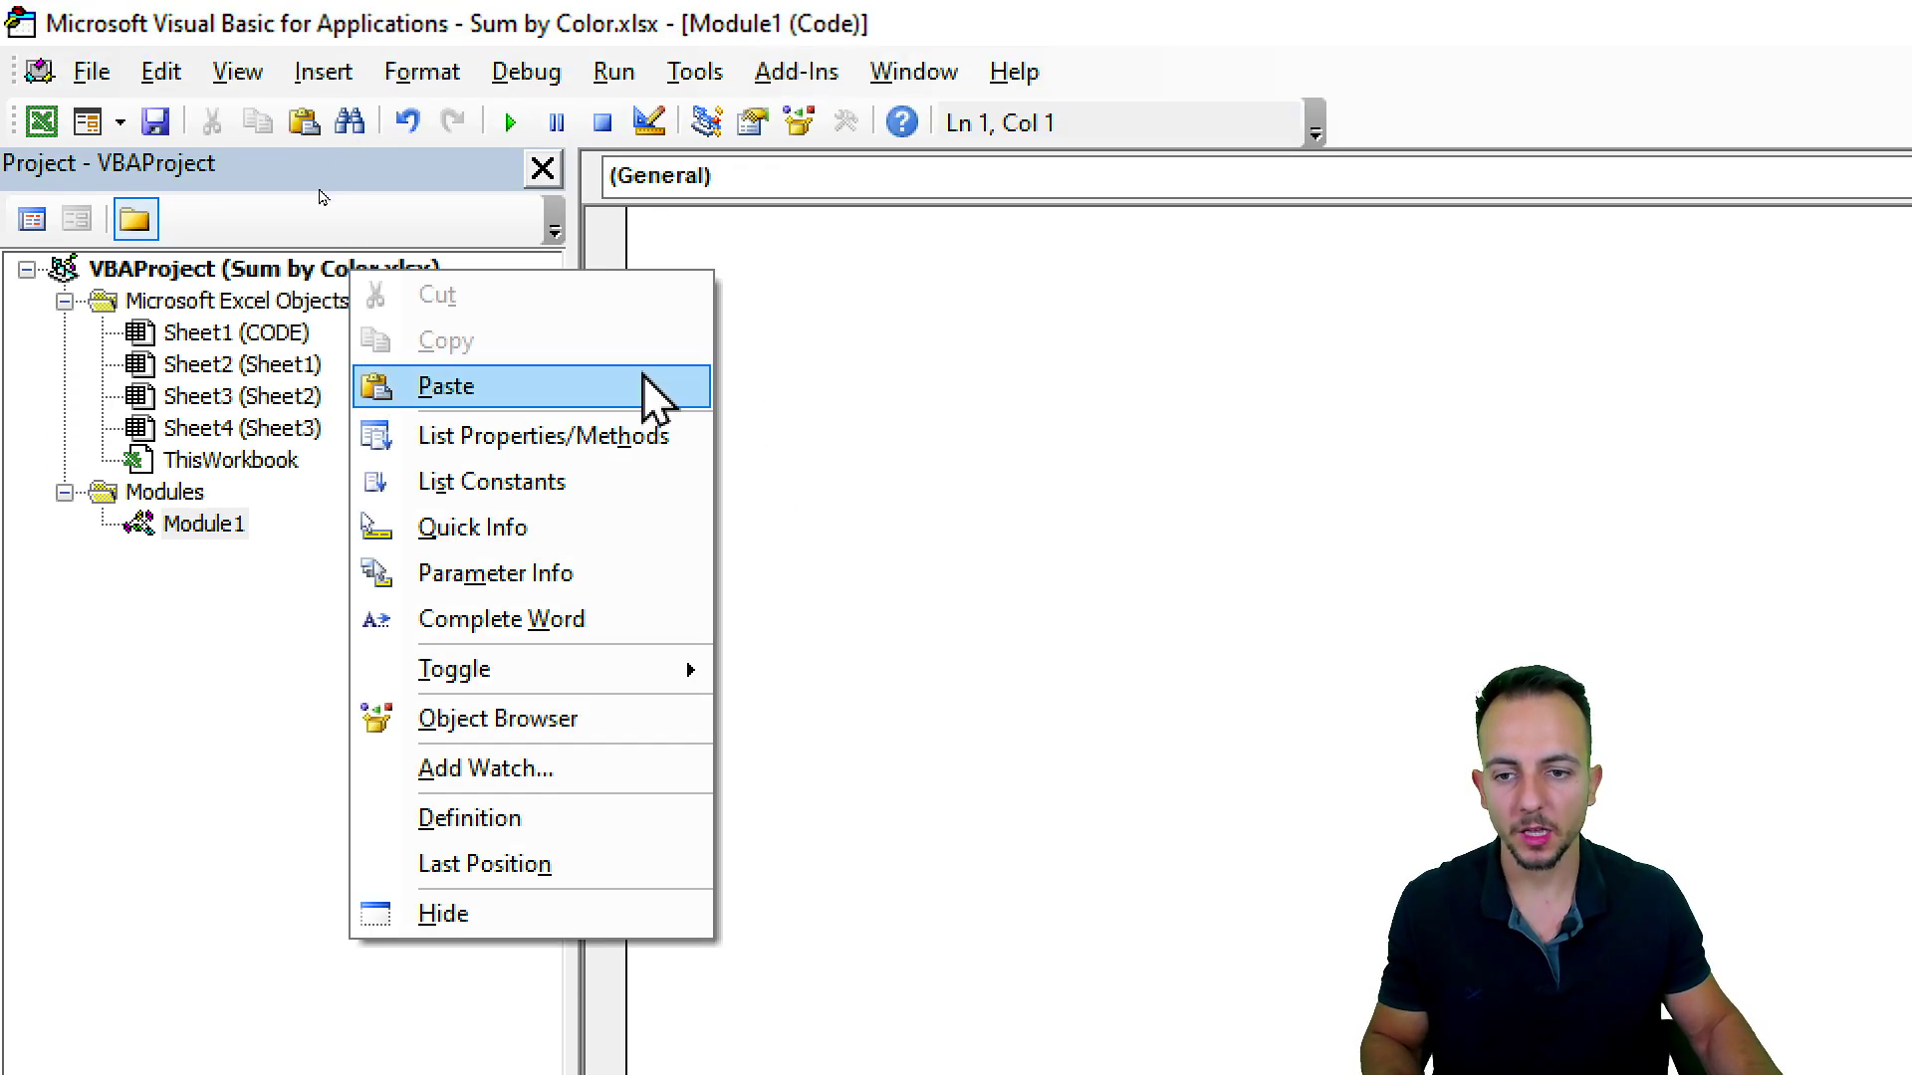
{"action": "left_click", "coordinate": [661, 389]}
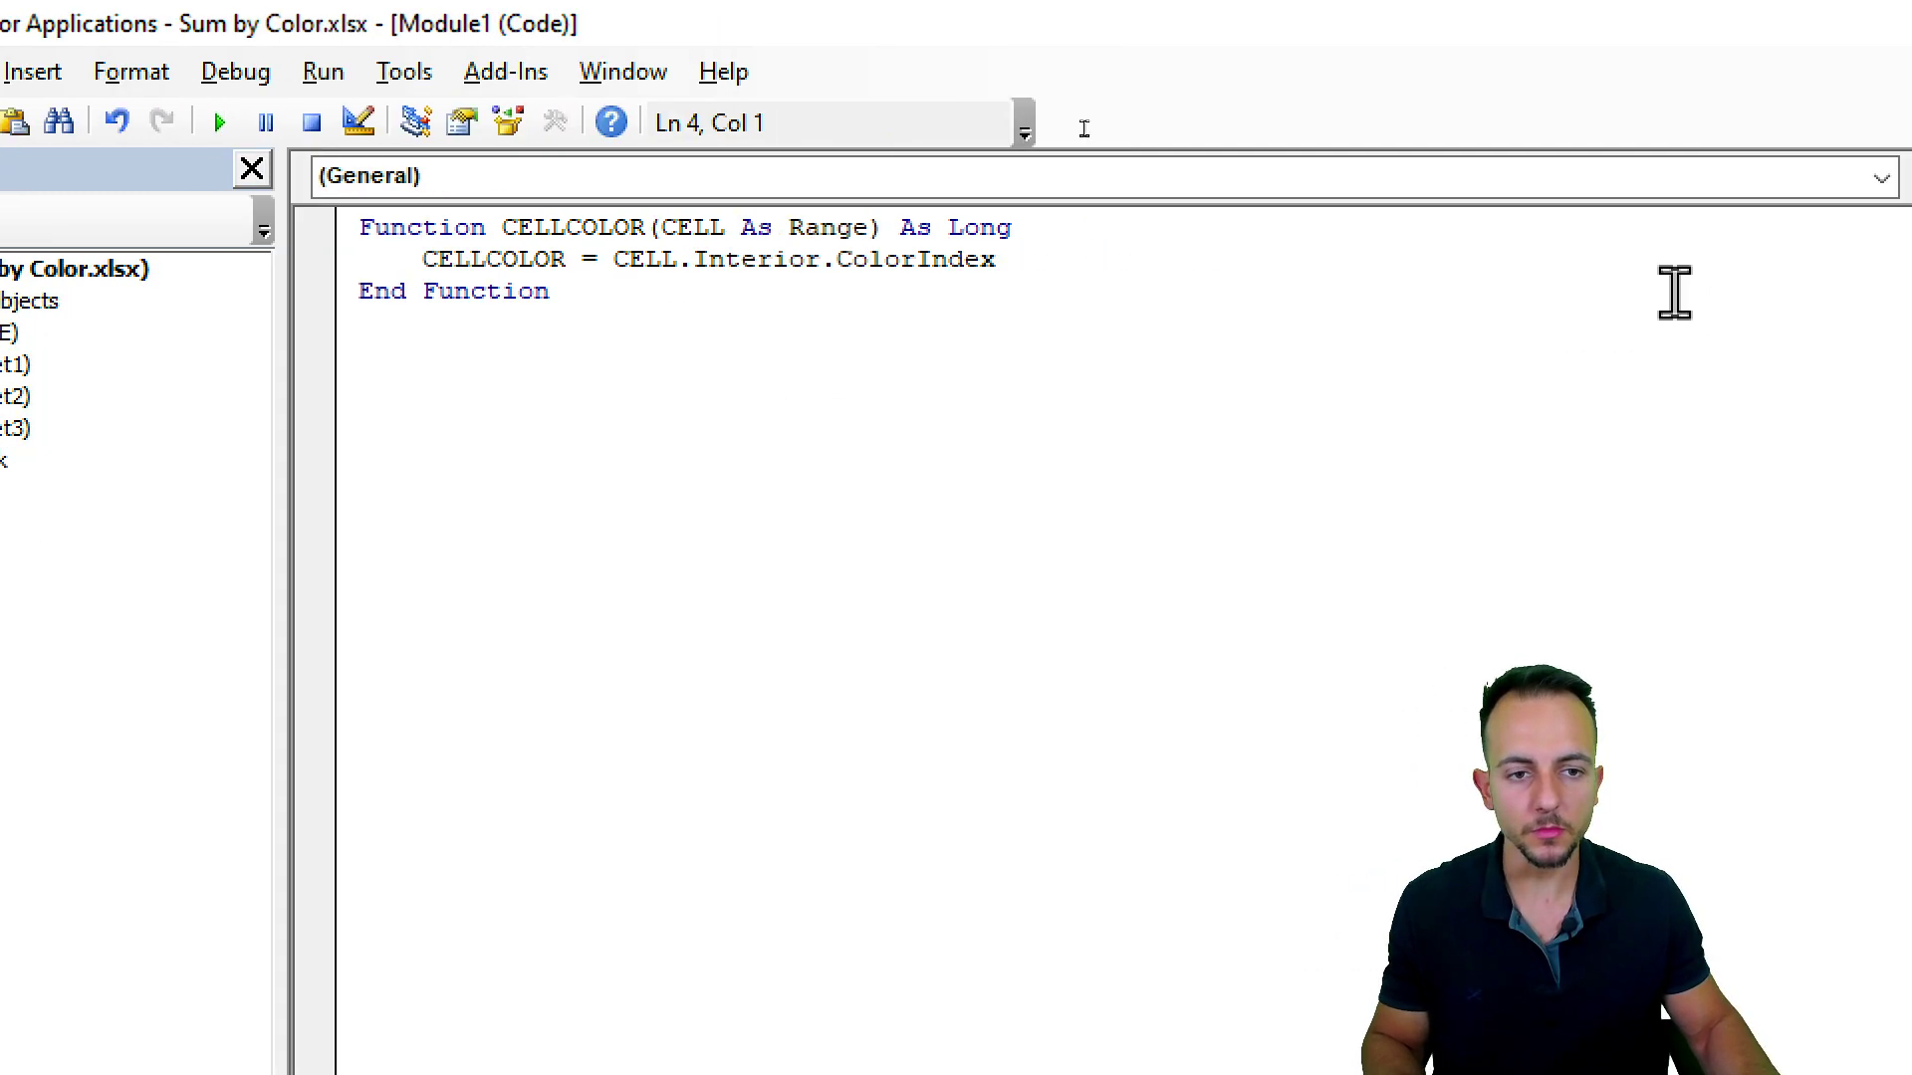
On Sheet1, enter =CELLCOLOR(B4) in C4 beside the yellow 22.00, returning 6
{"action": "left_click", "coordinate": [1885, 14]}
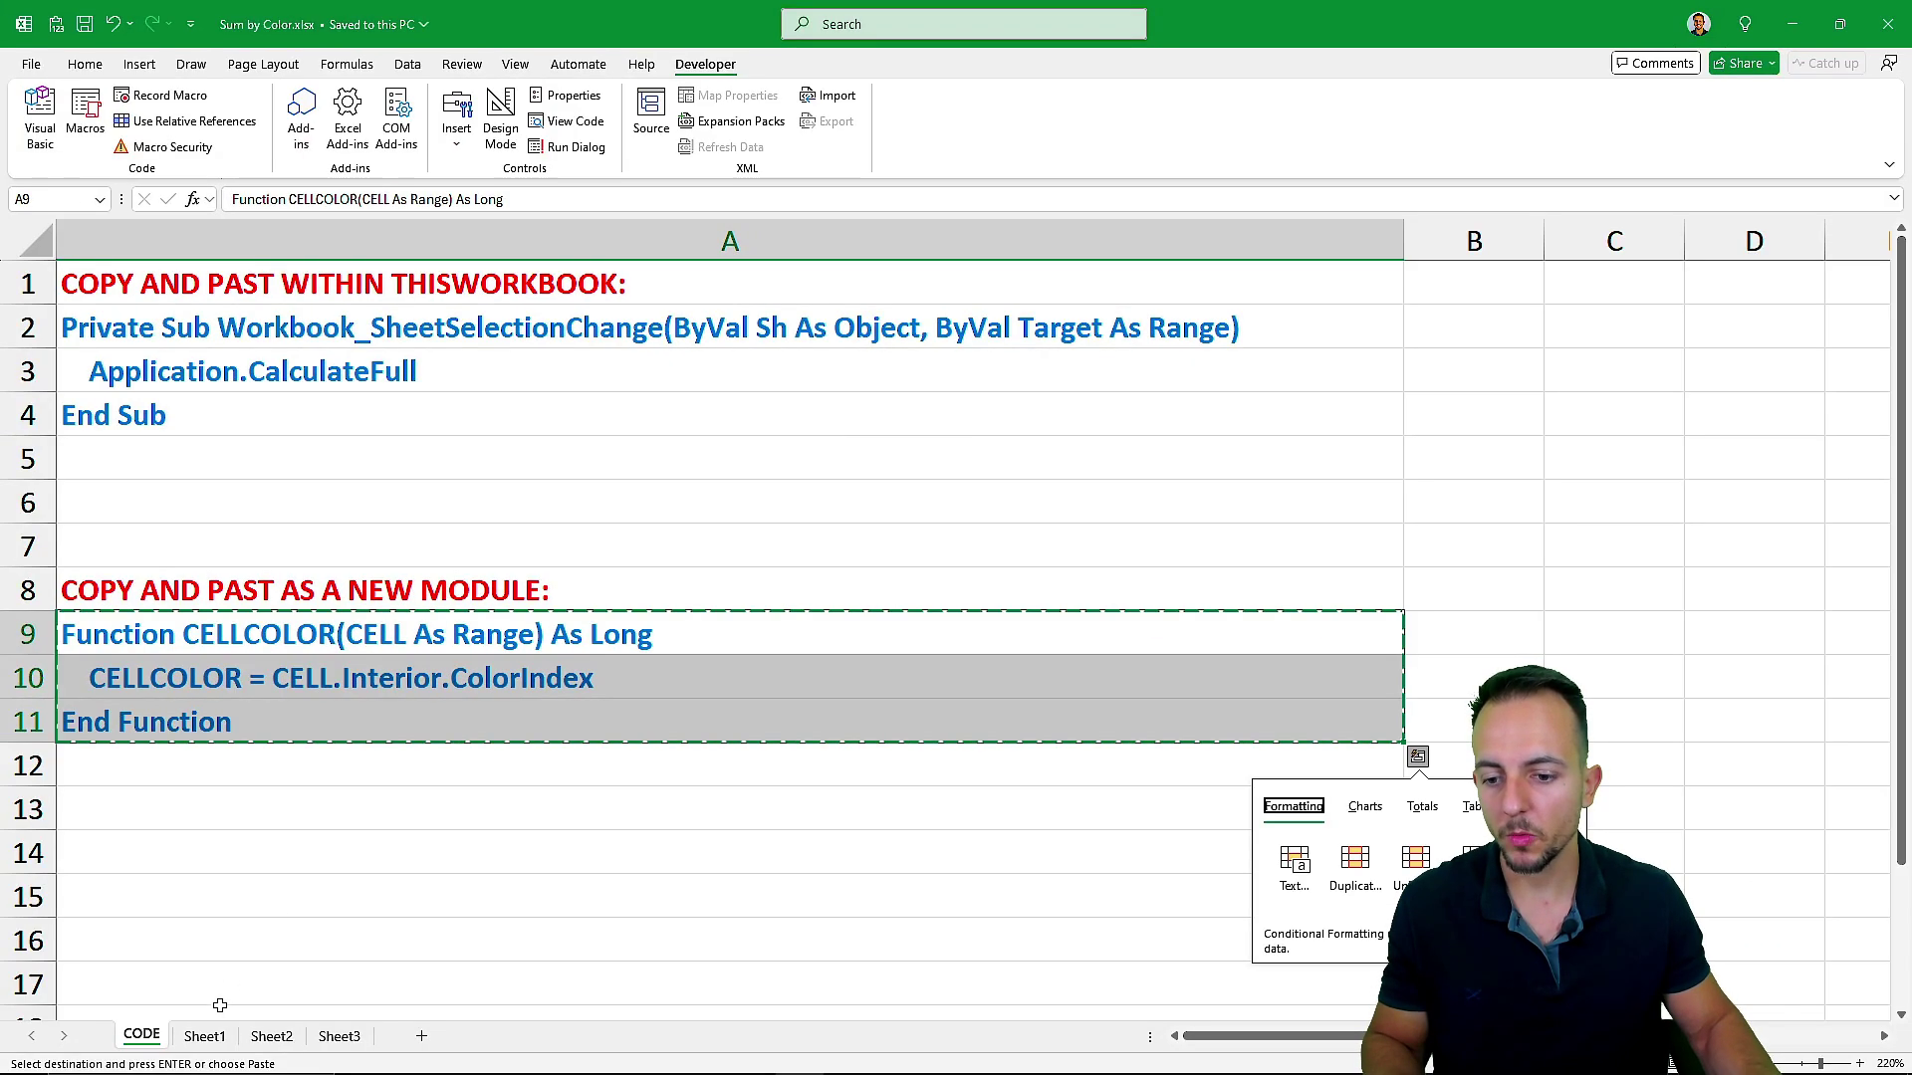
{"action": "left_click", "coordinate": [205, 1037]}
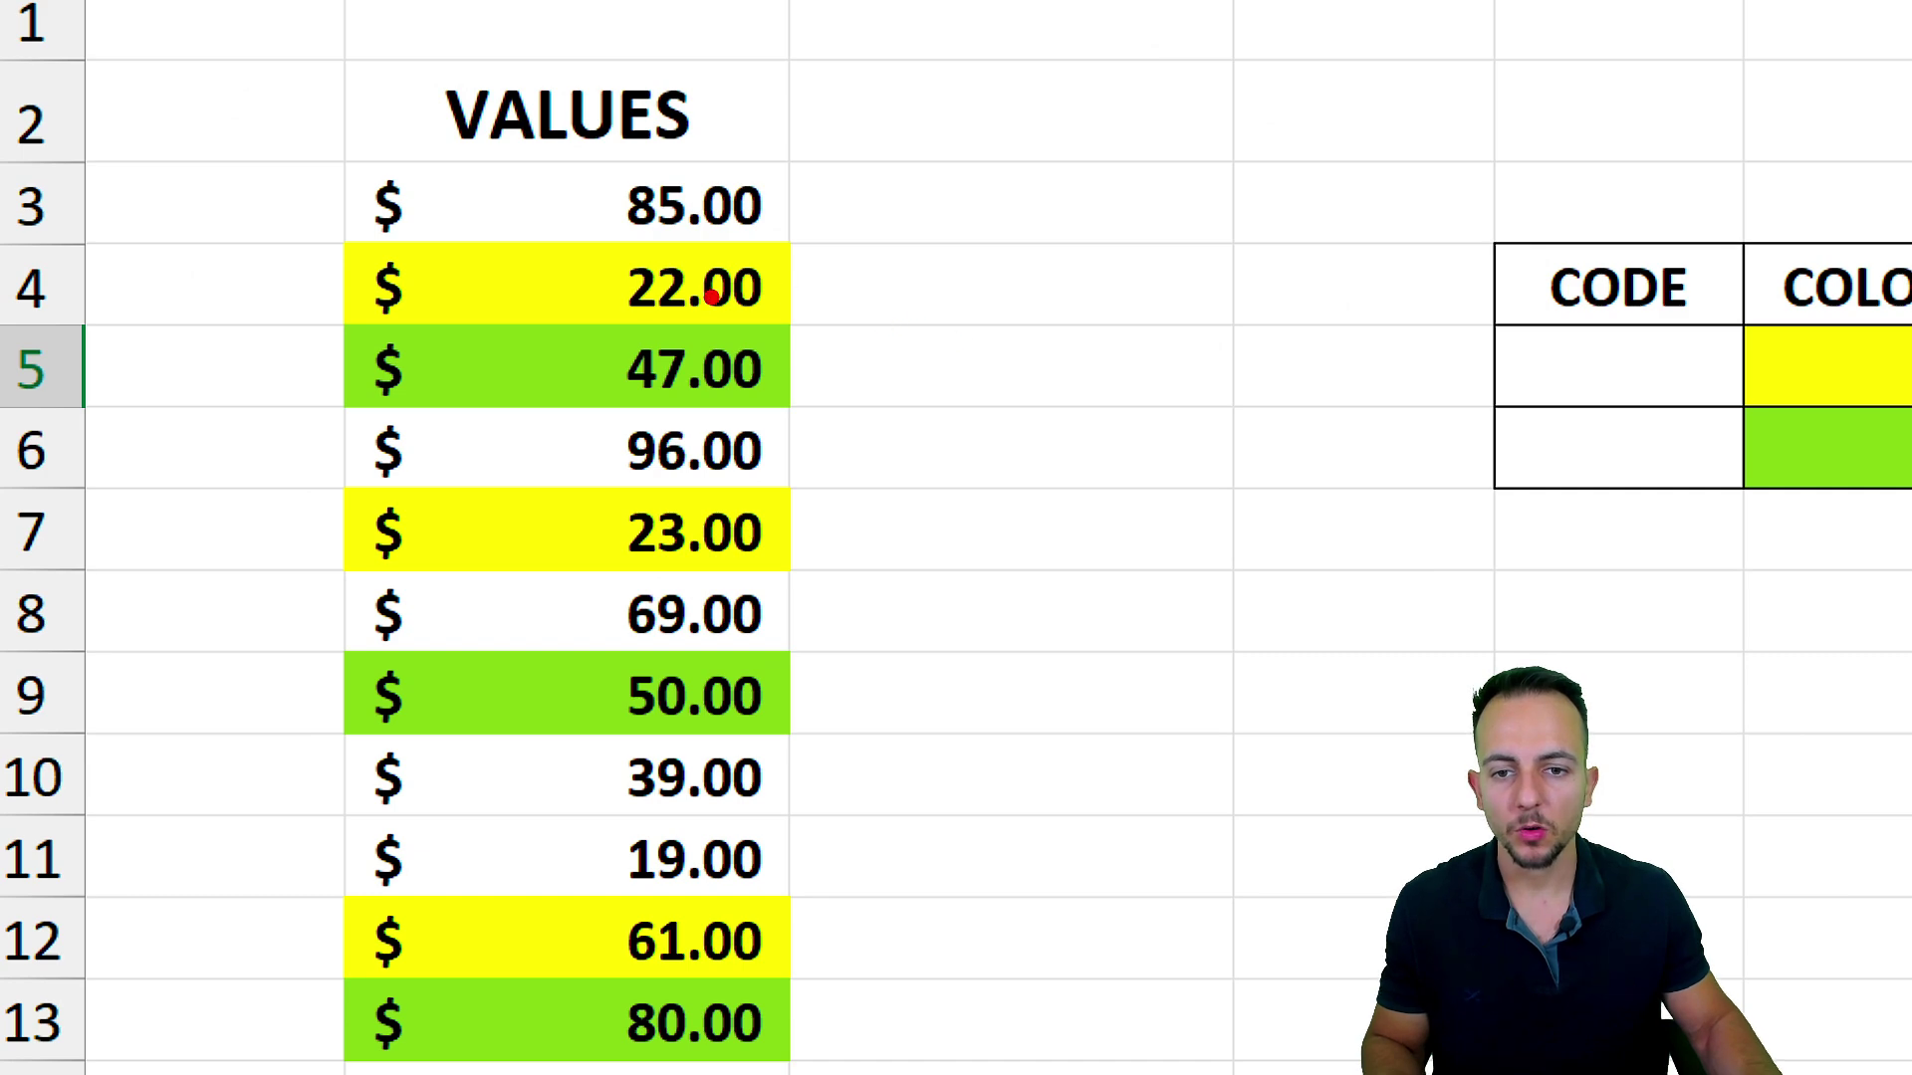
{"action": "mouse_move", "coordinate": [733, 245]}
{"action": "left_mouse_down"}
{"action": "mouse_move", "coordinate": [370, 207]}
{"action": "mouse_move", "coordinate": [753, 340]}
{"action": "mouse_move", "coordinate": [660, 244]}
{"action": "left_mouse_up"}
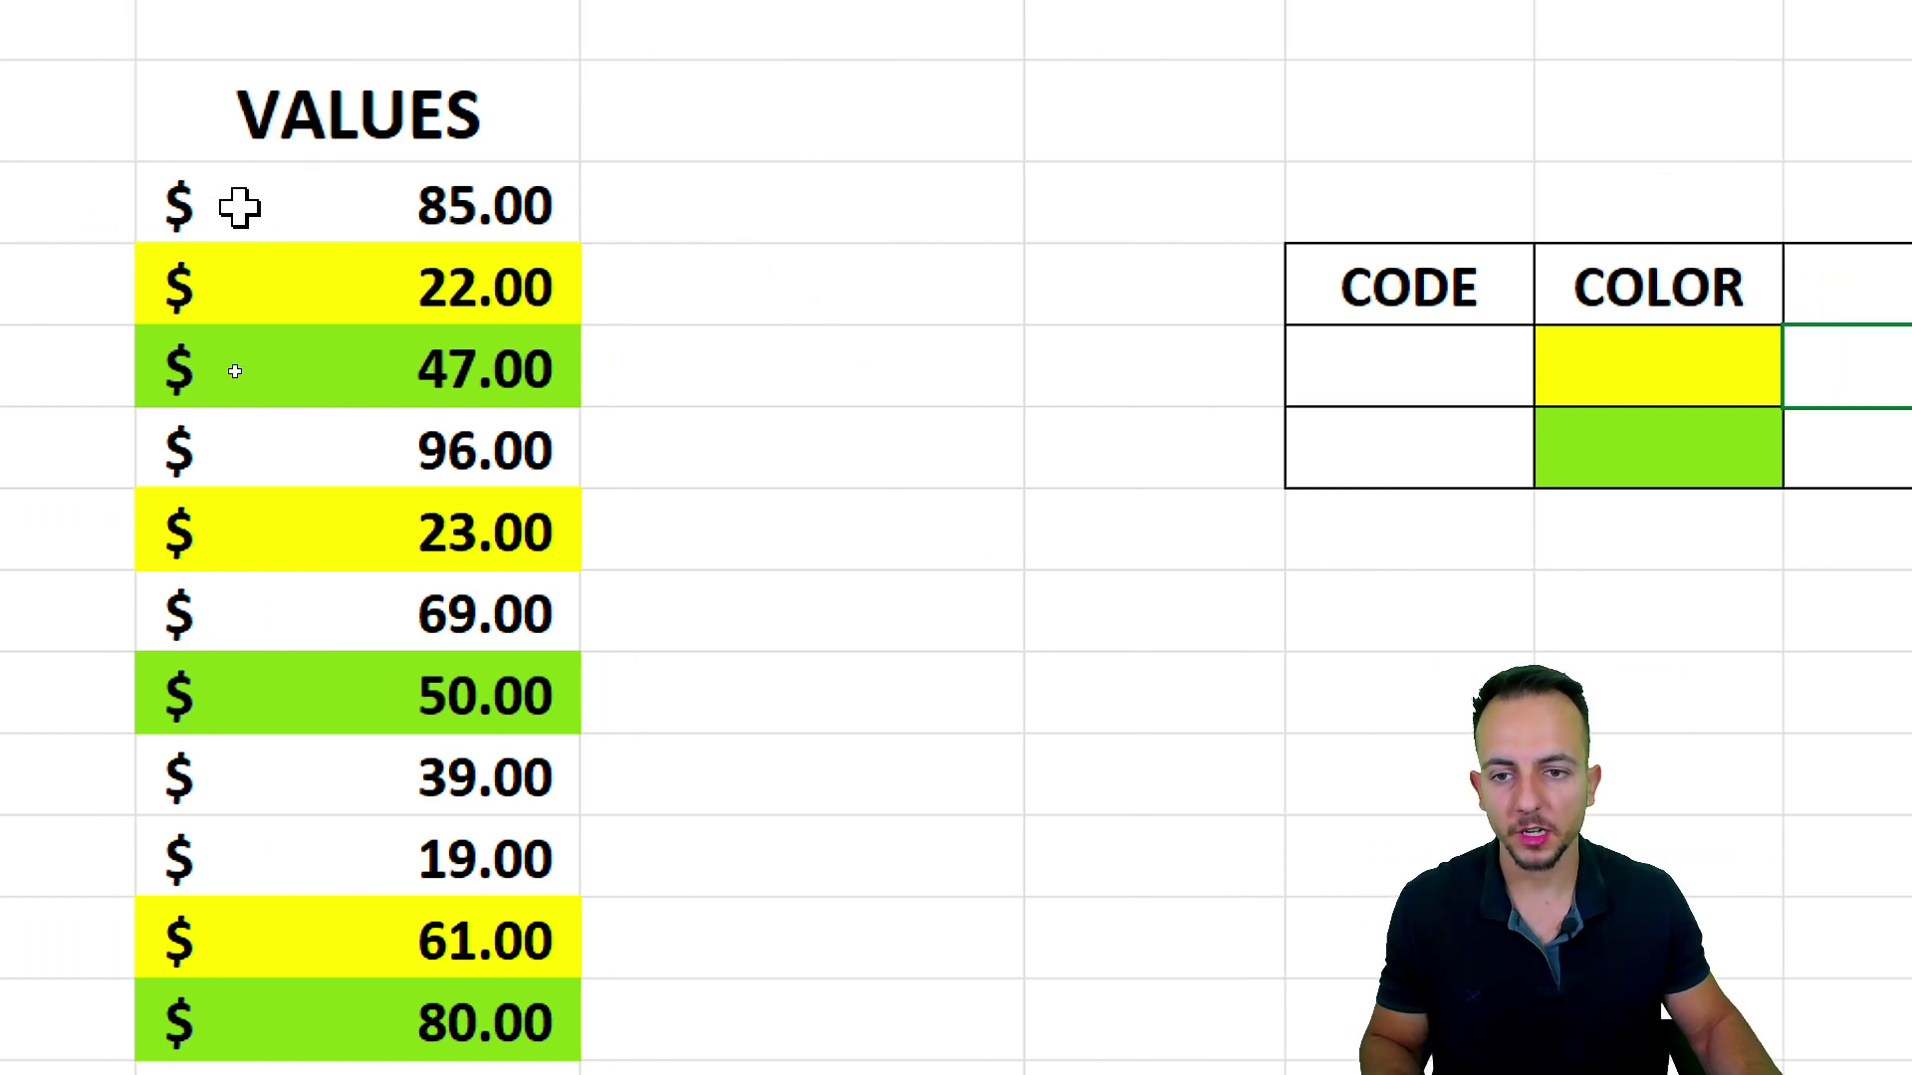
{"action": "left_click", "coordinate": [659, 275]}
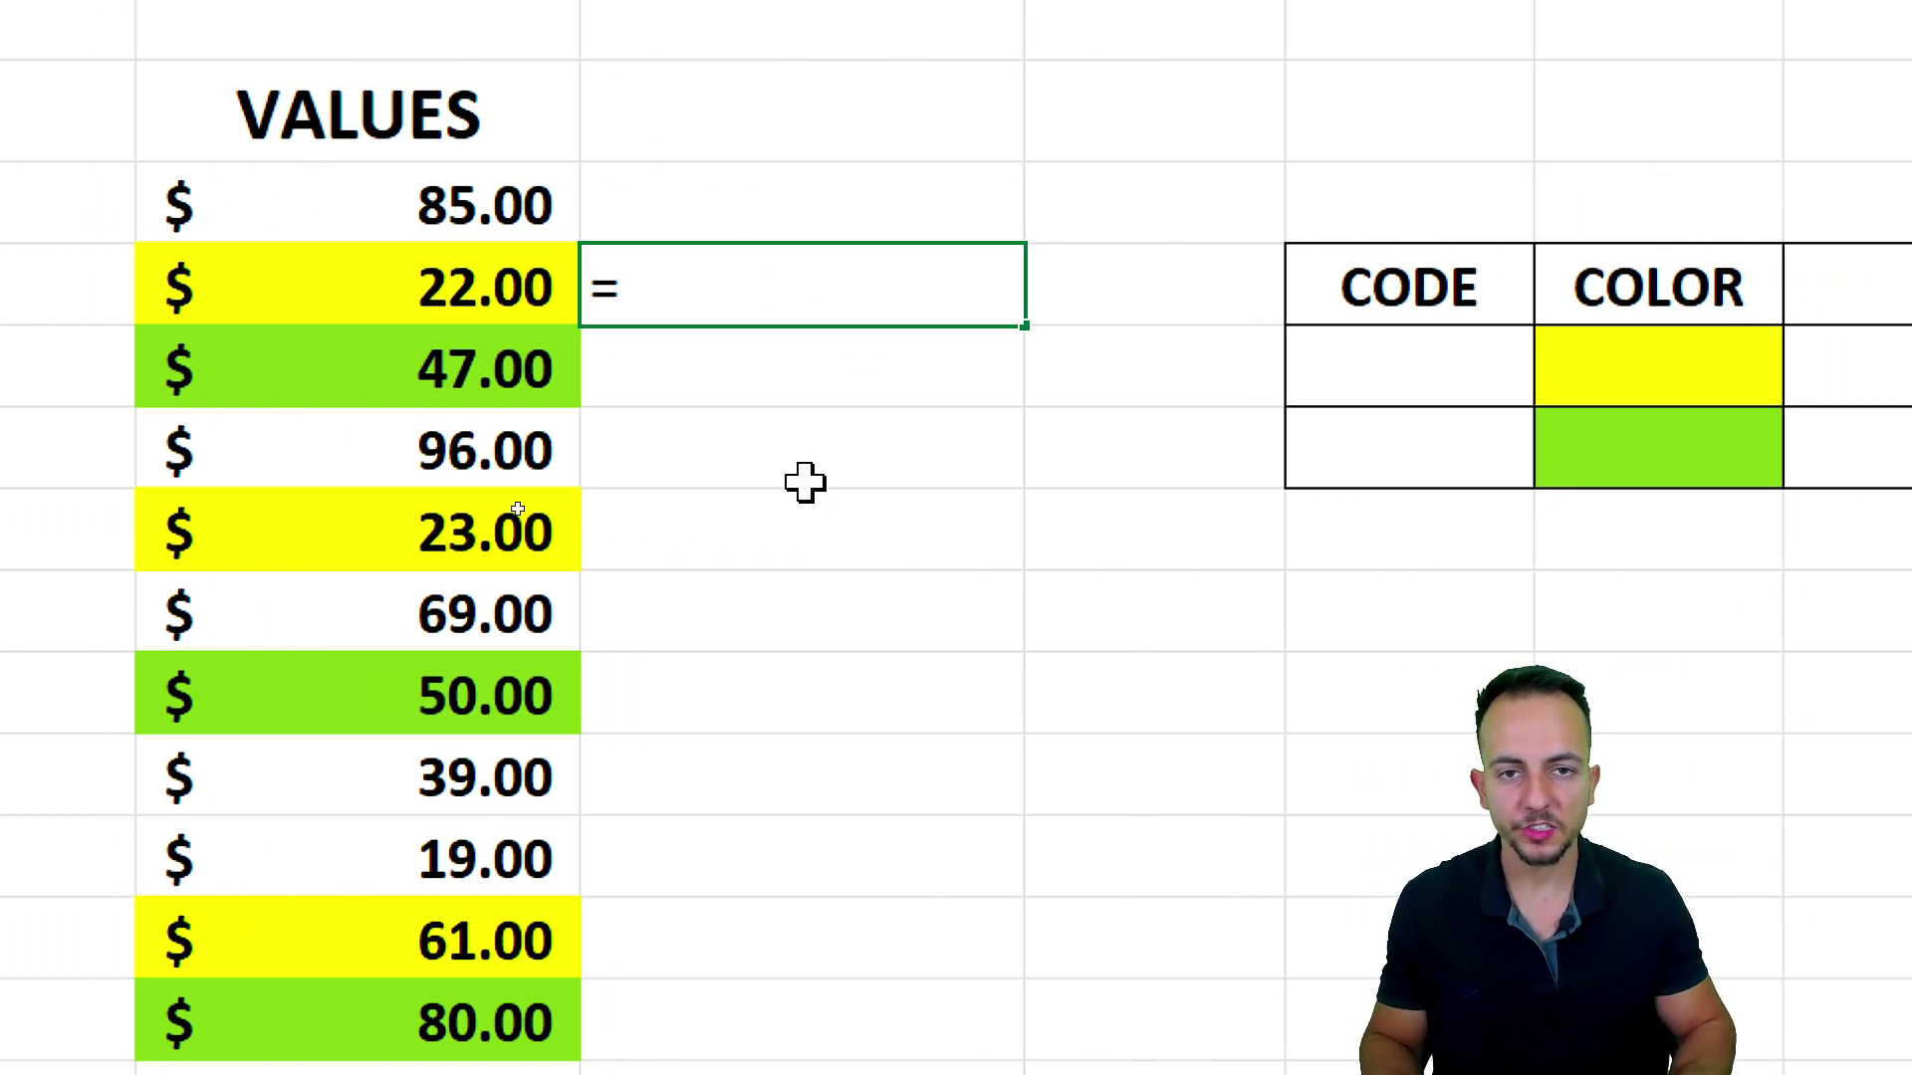
{"action": "type", "text": "=CEL"}
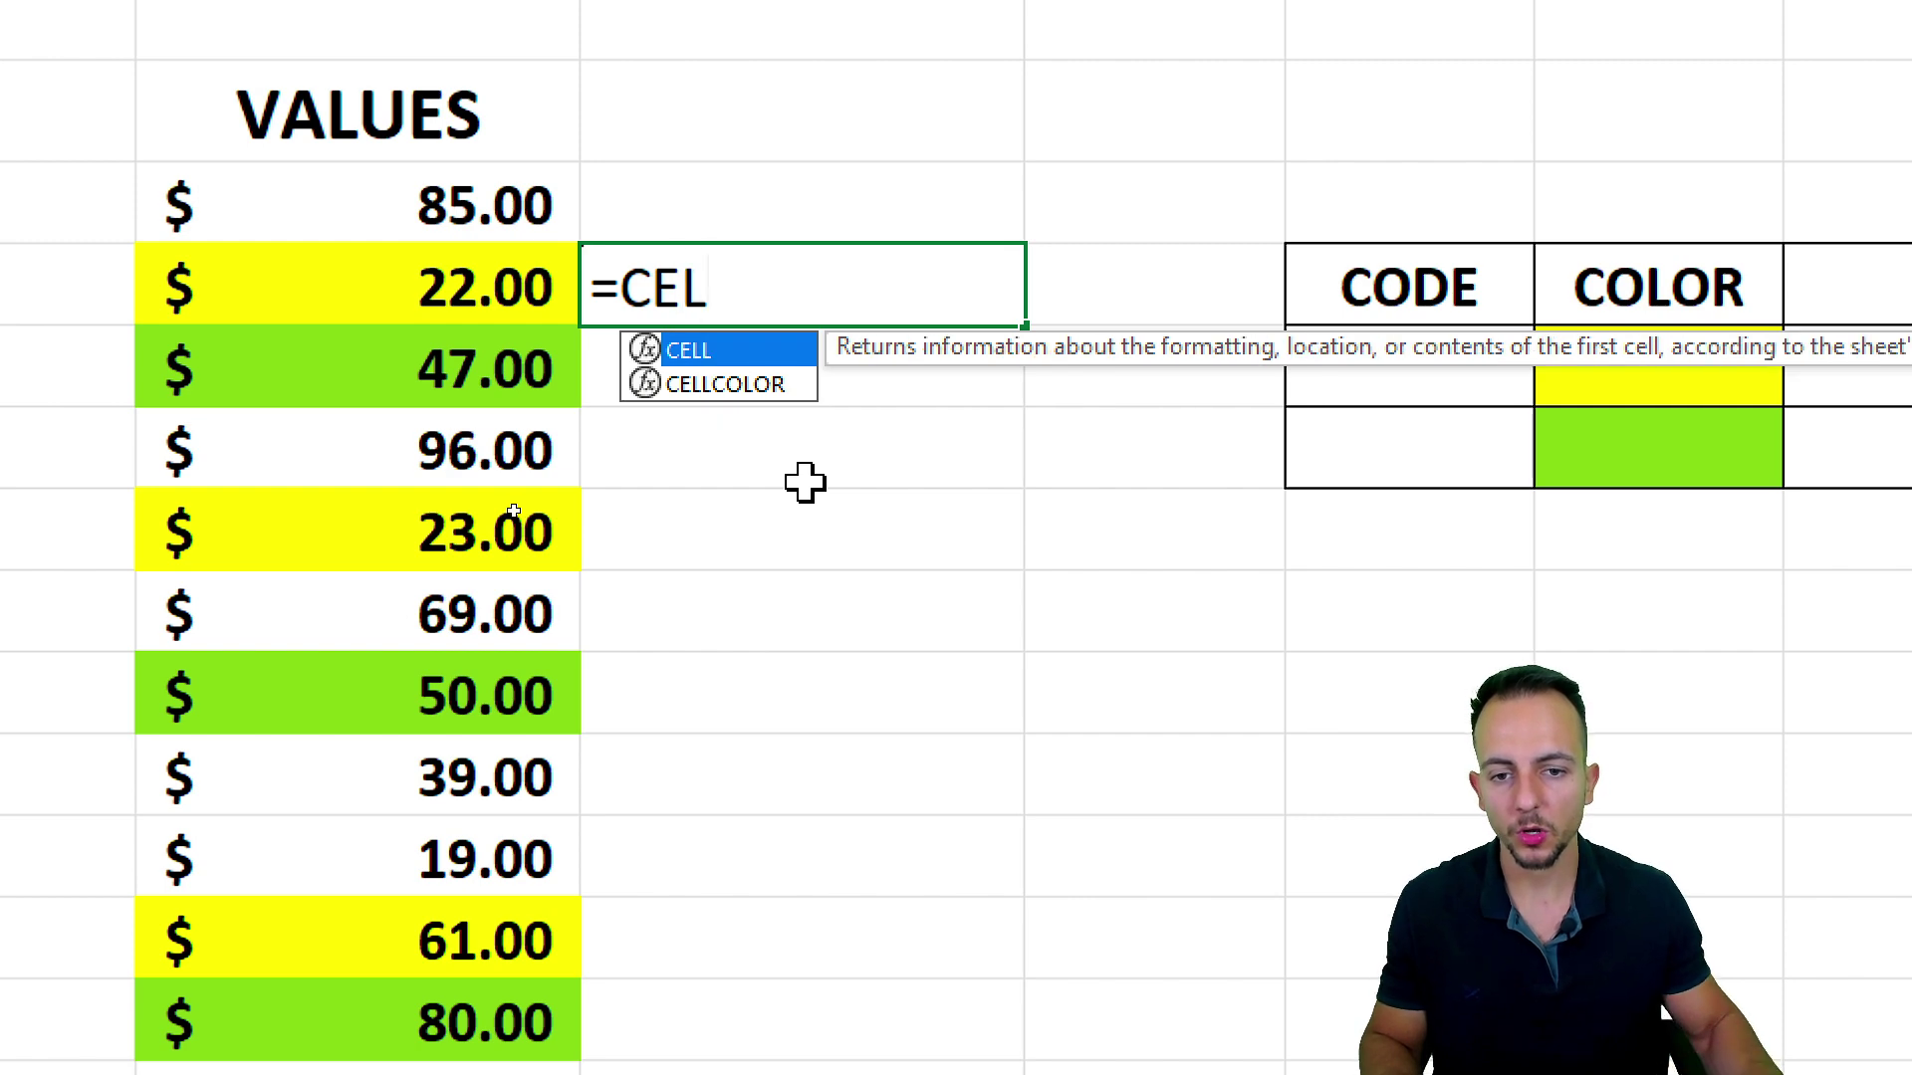
{"action": "left_click", "coordinate": [778, 389]}
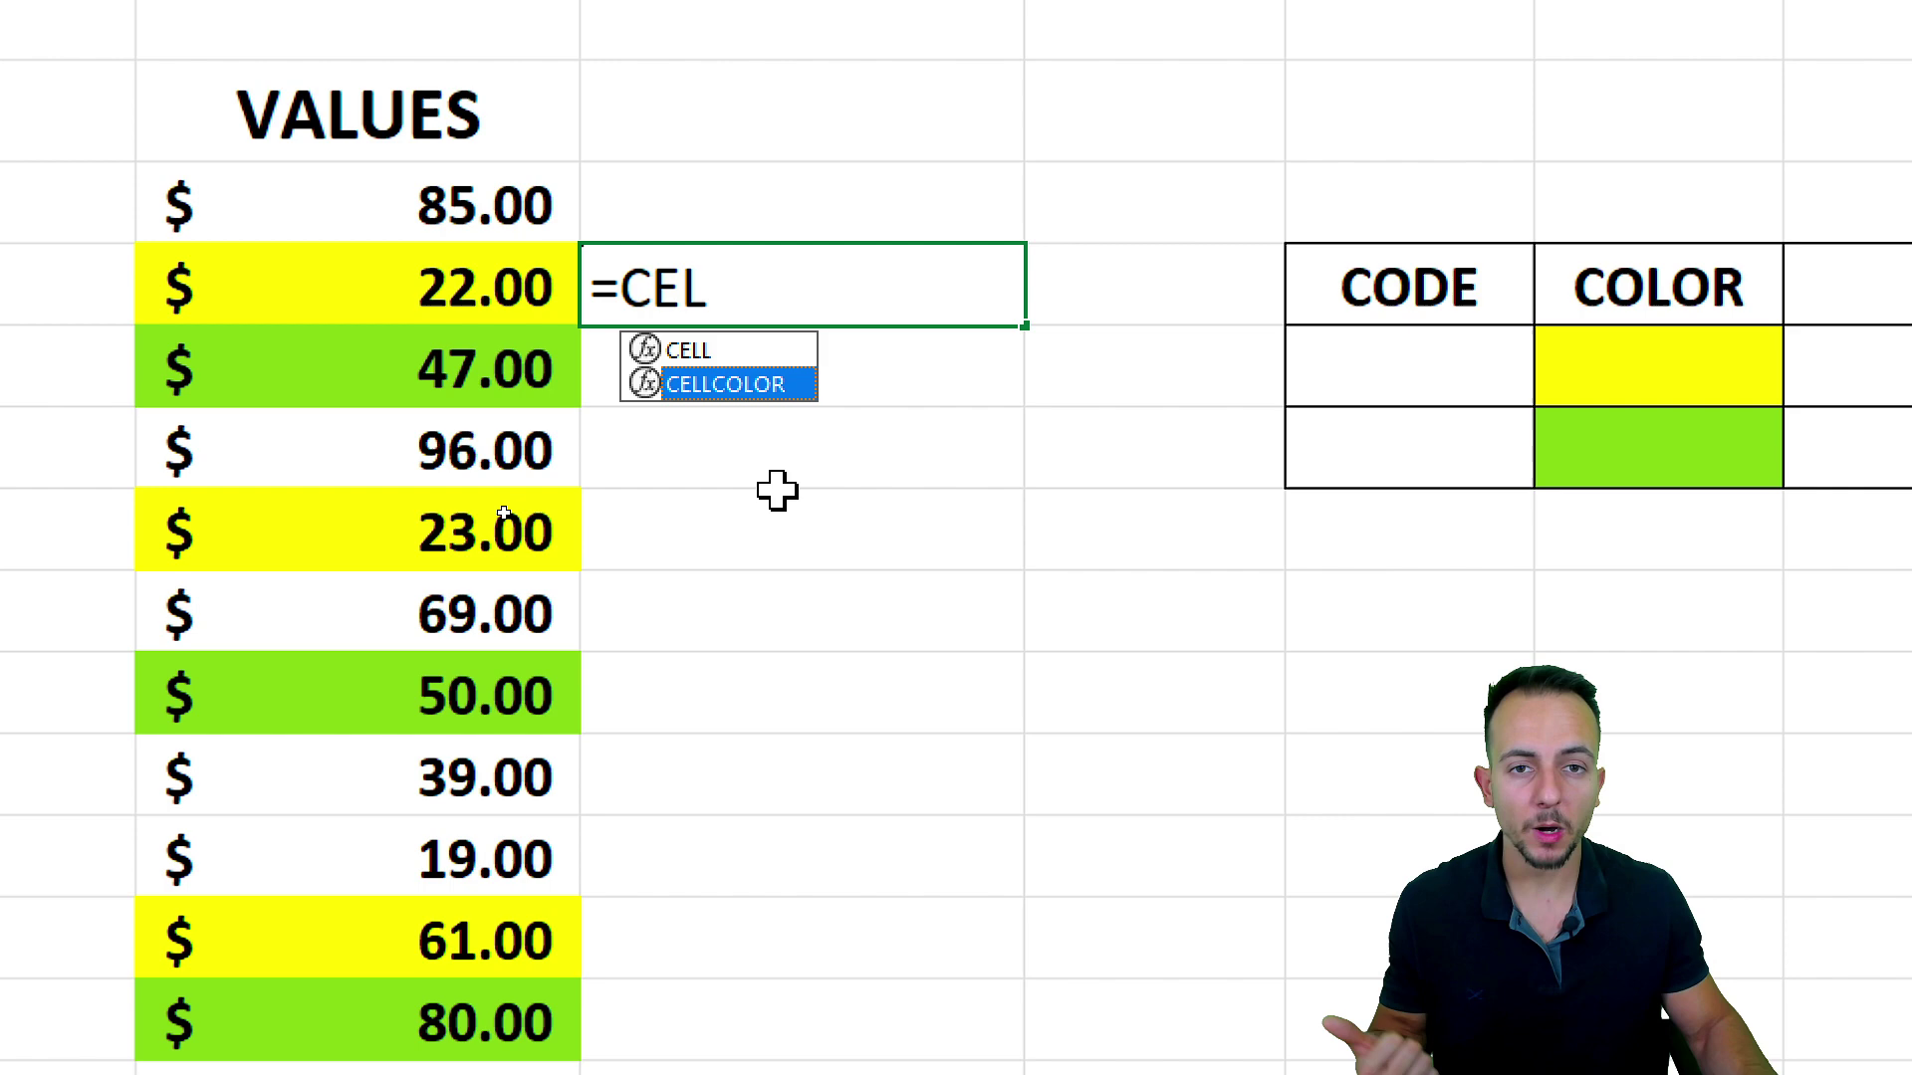
{"action": "double_click", "coordinate": [763, 388]}
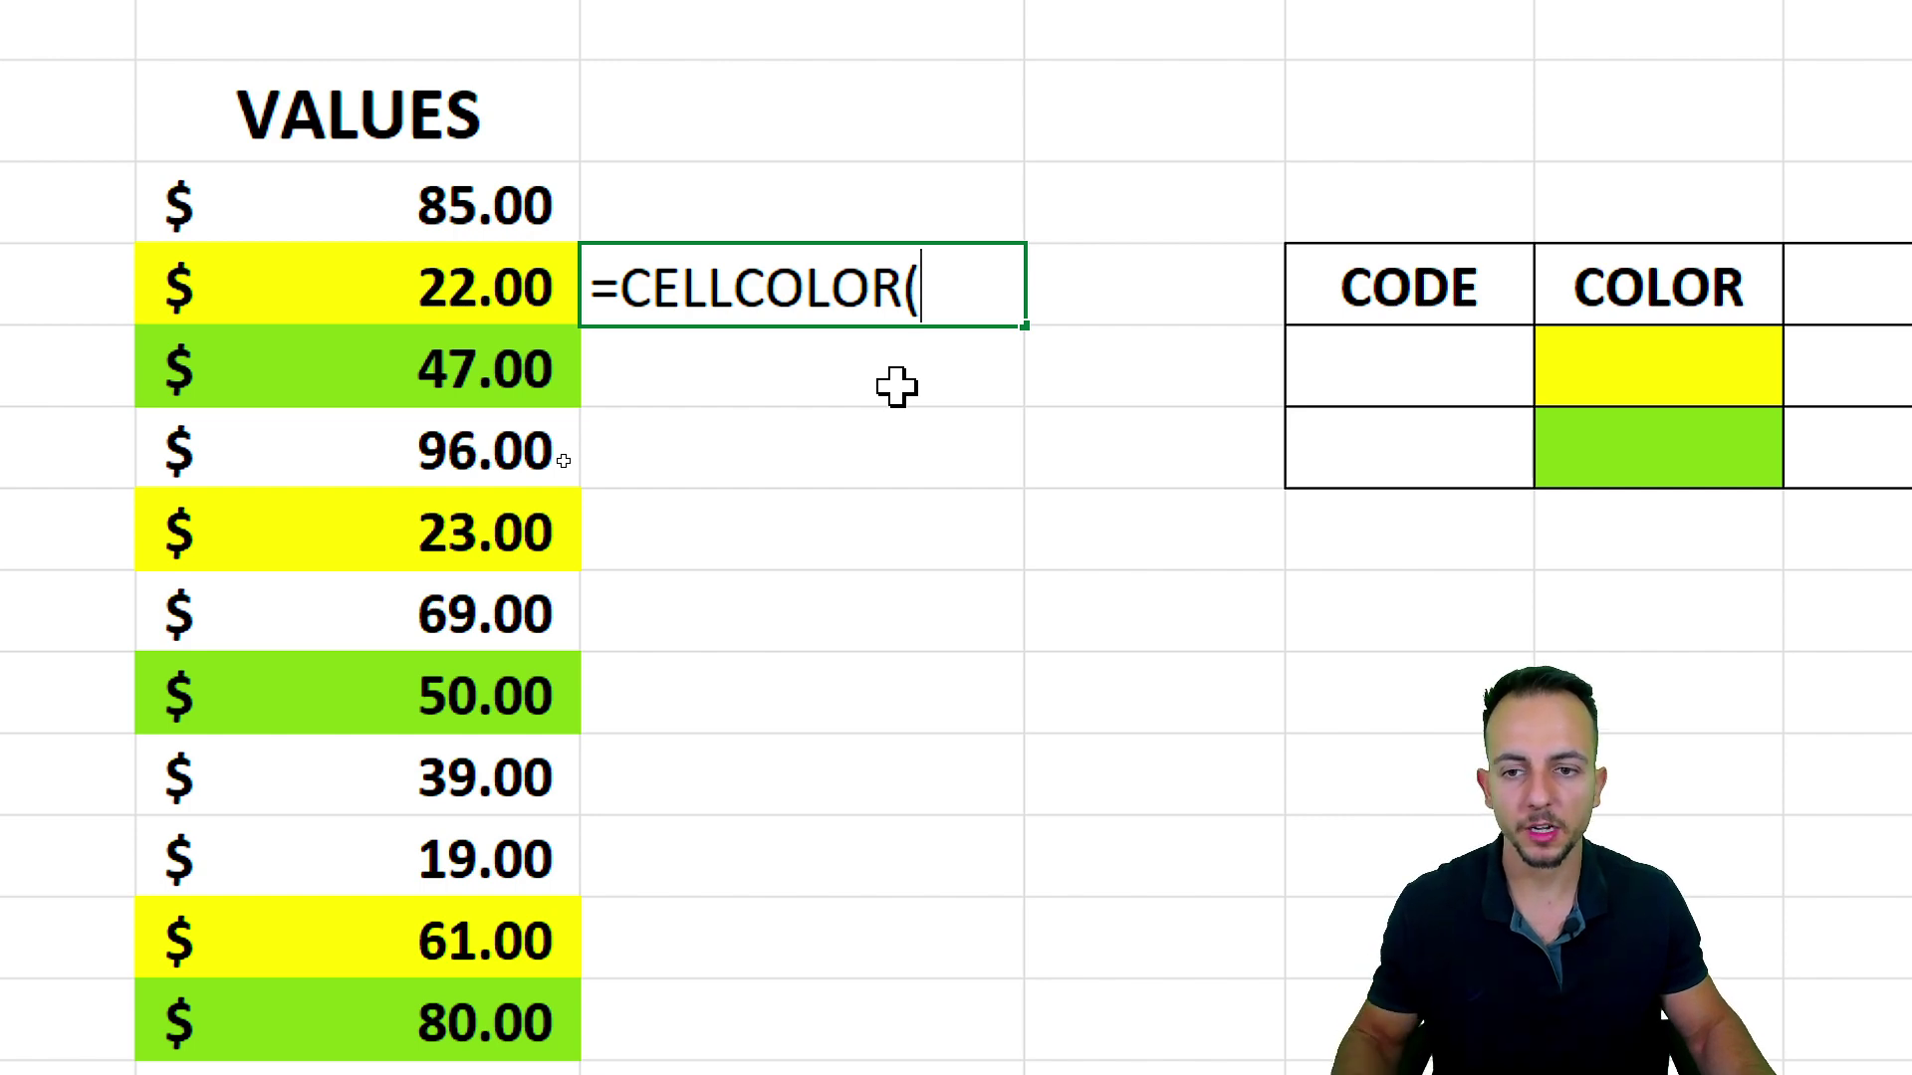
{"action": "left_click", "coordinate": [355, 298]}
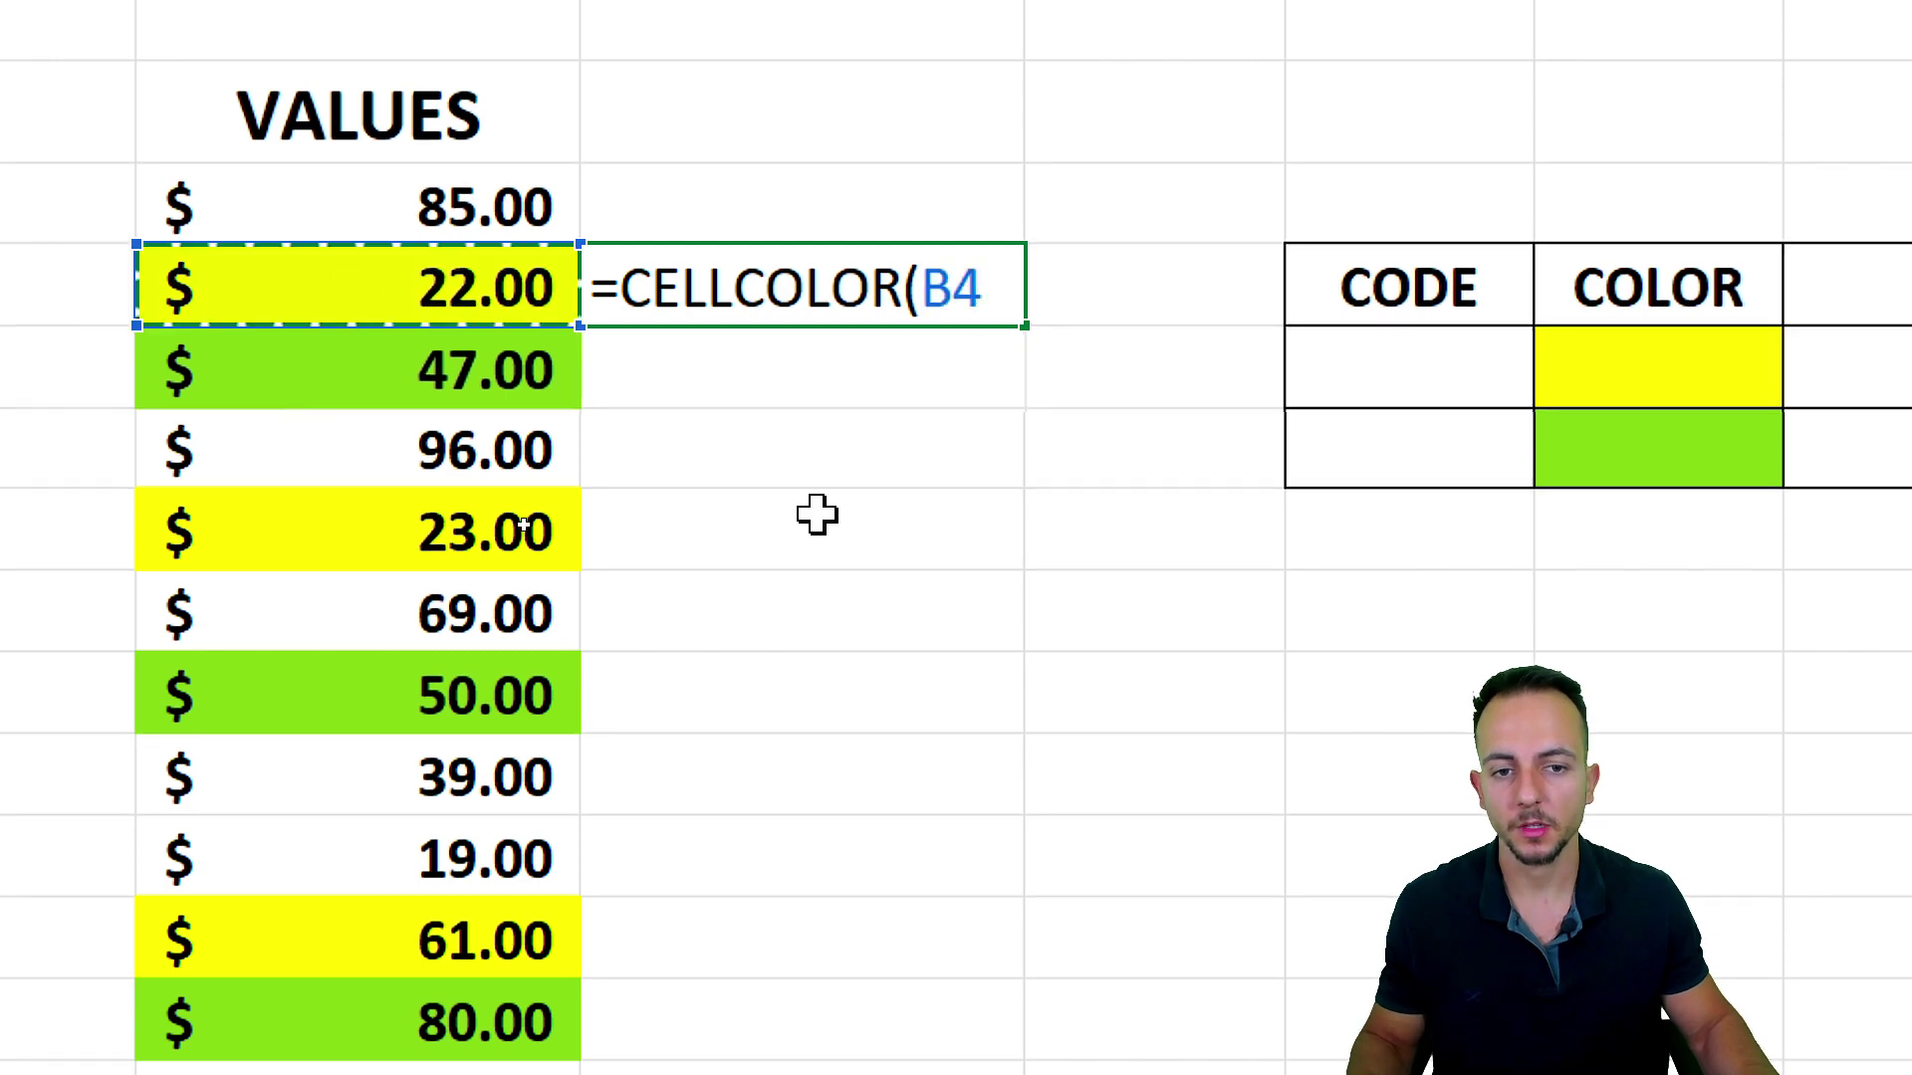
{"action": "key", "text": "Return"}
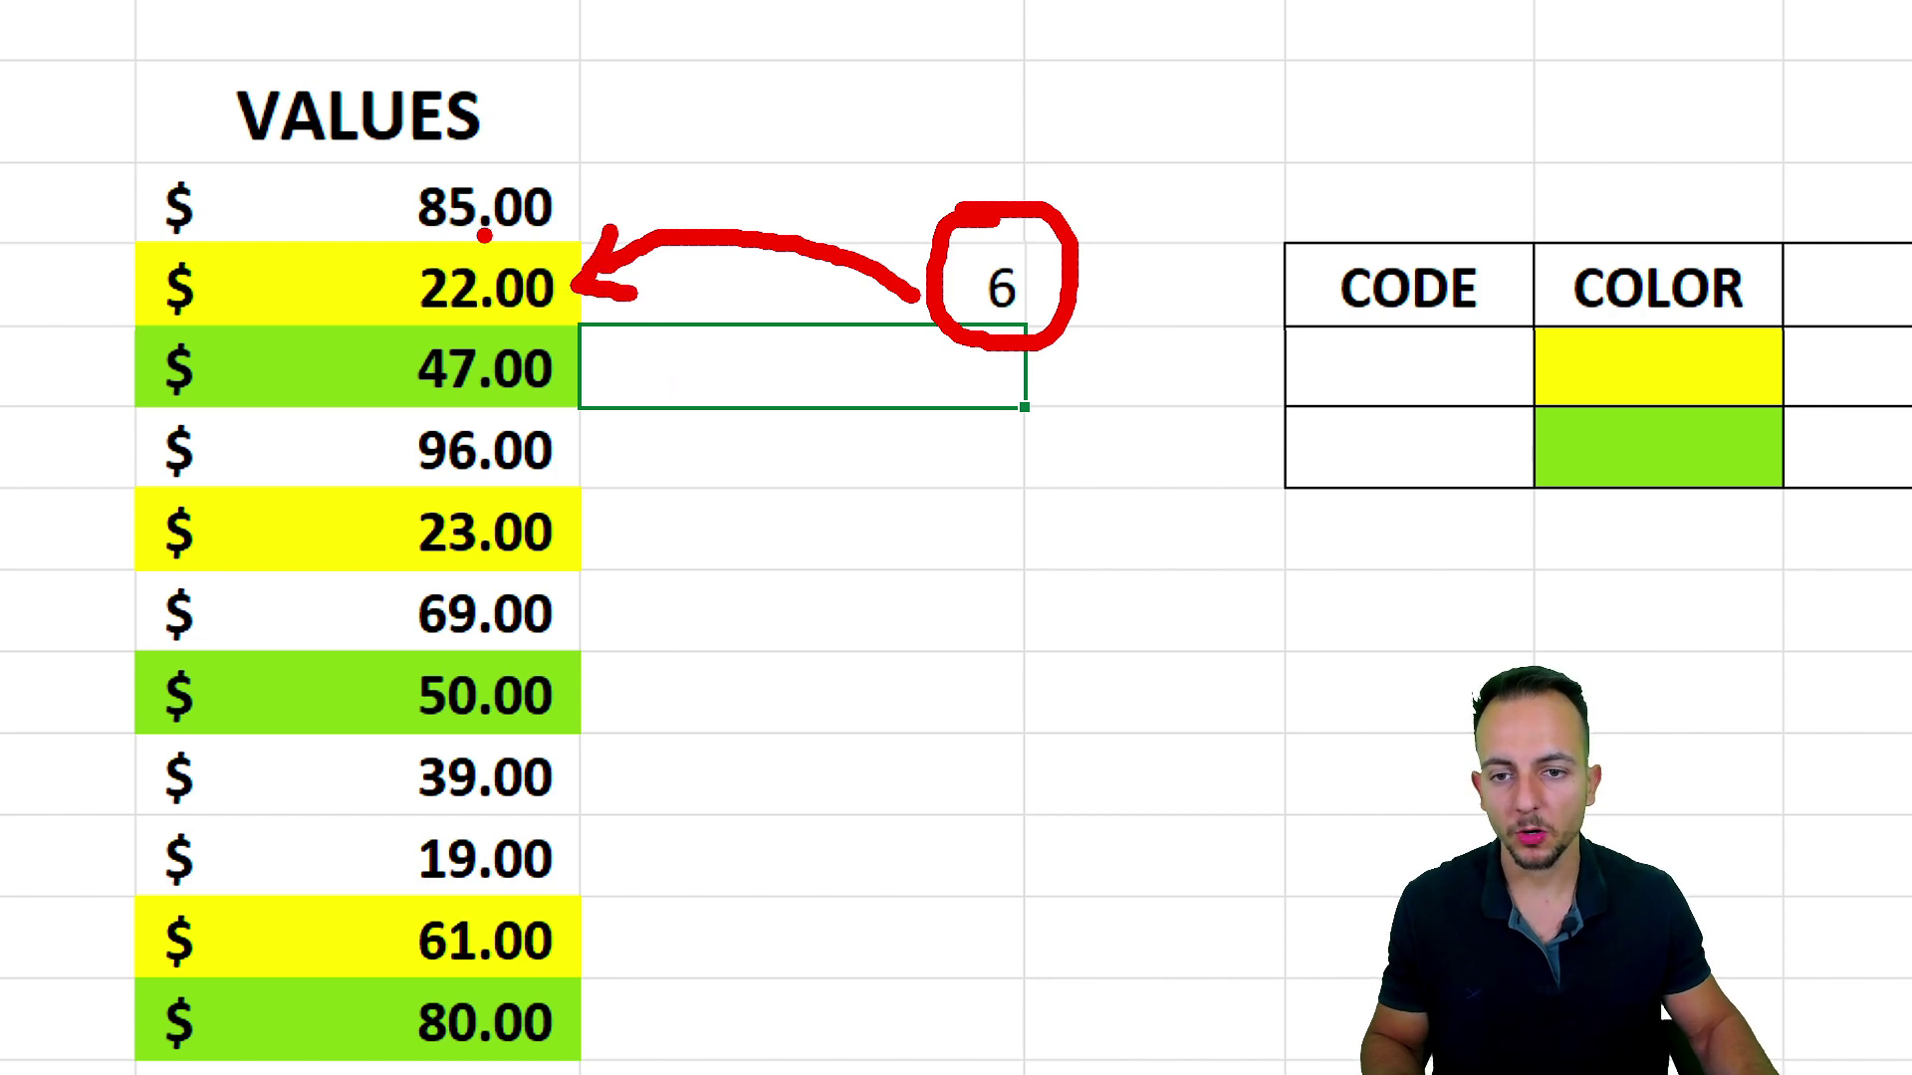
Fill C4's CELLCOLOR formula down to the 67.00 row and up to the 85.00 row
{"action": "left_click", "coordinate": [930, 303]}
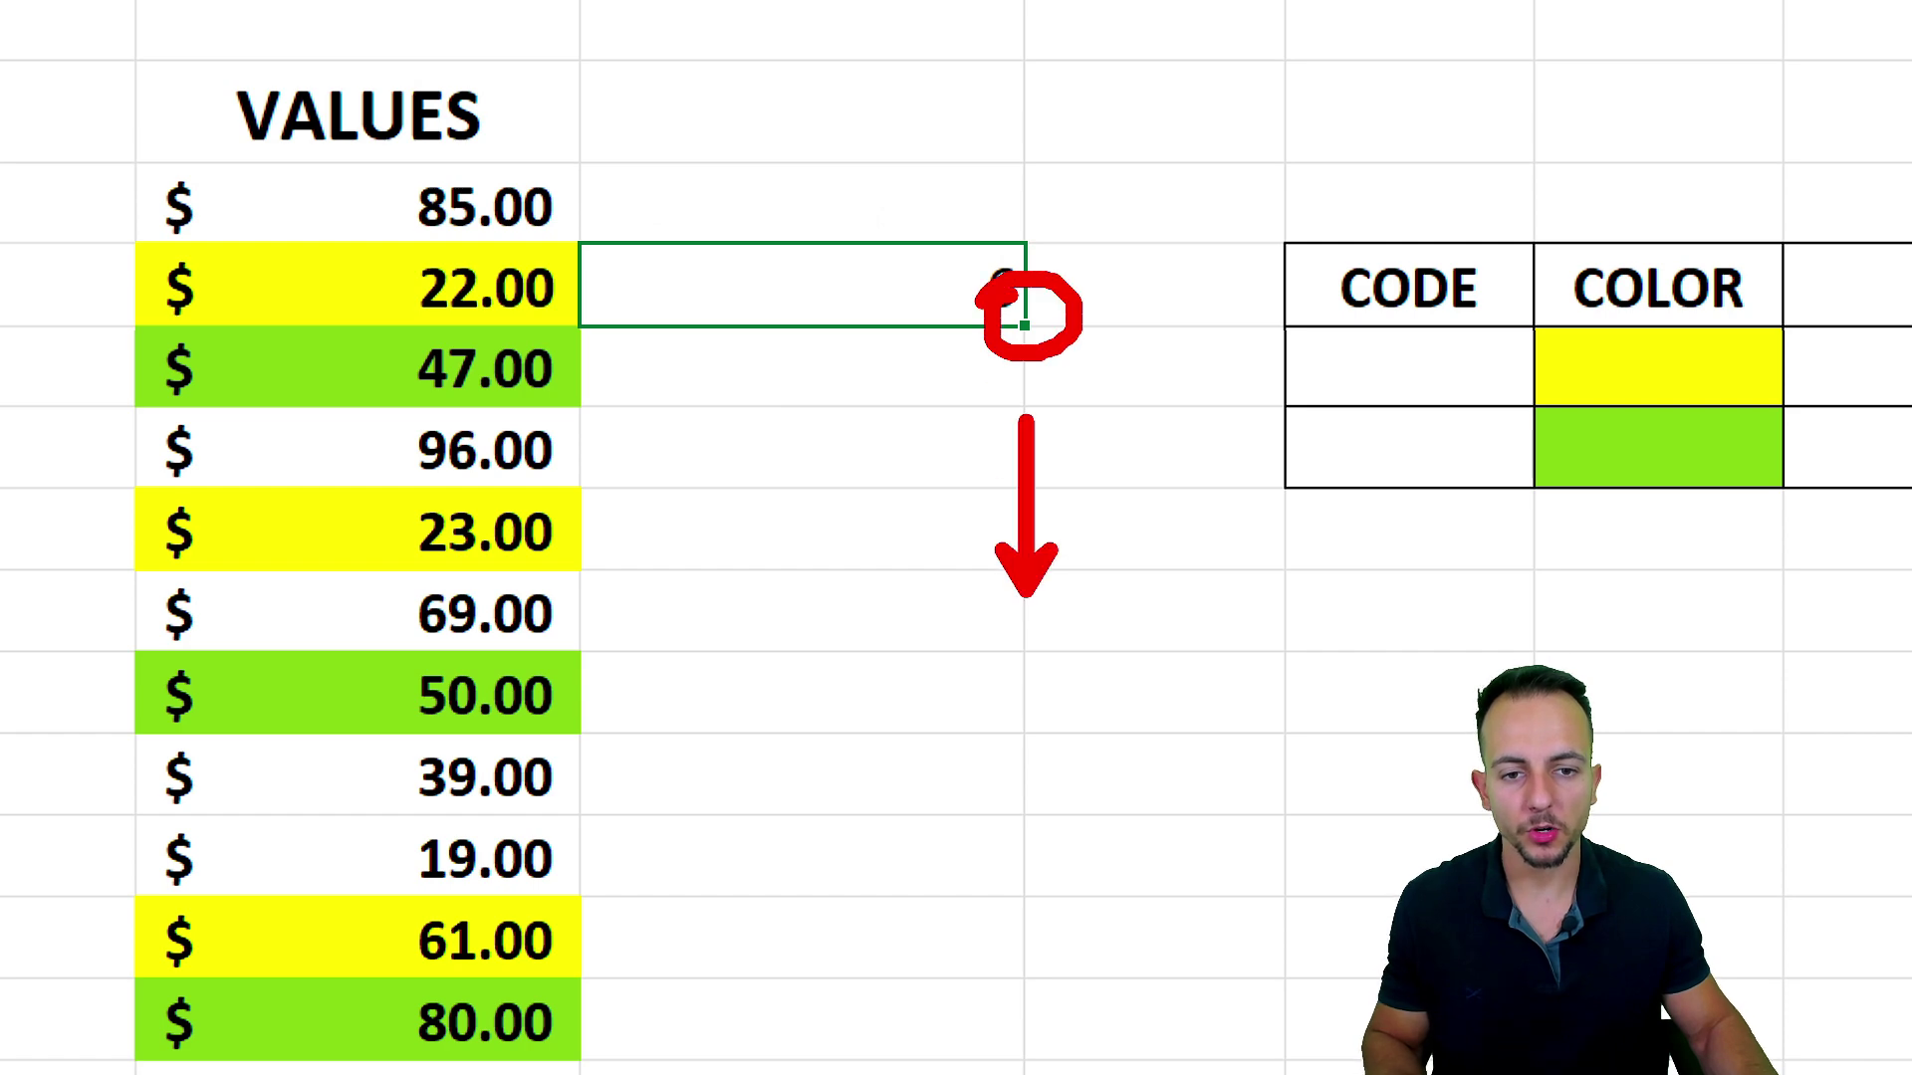
{"action": "left_click_drag", "start_coordinate": [1024, 326], "coordinate": [1019, 1074]}
{"action": "left_click_drag", "start_coordinate": [1018, 868], "coordinate": [1006, 905]}
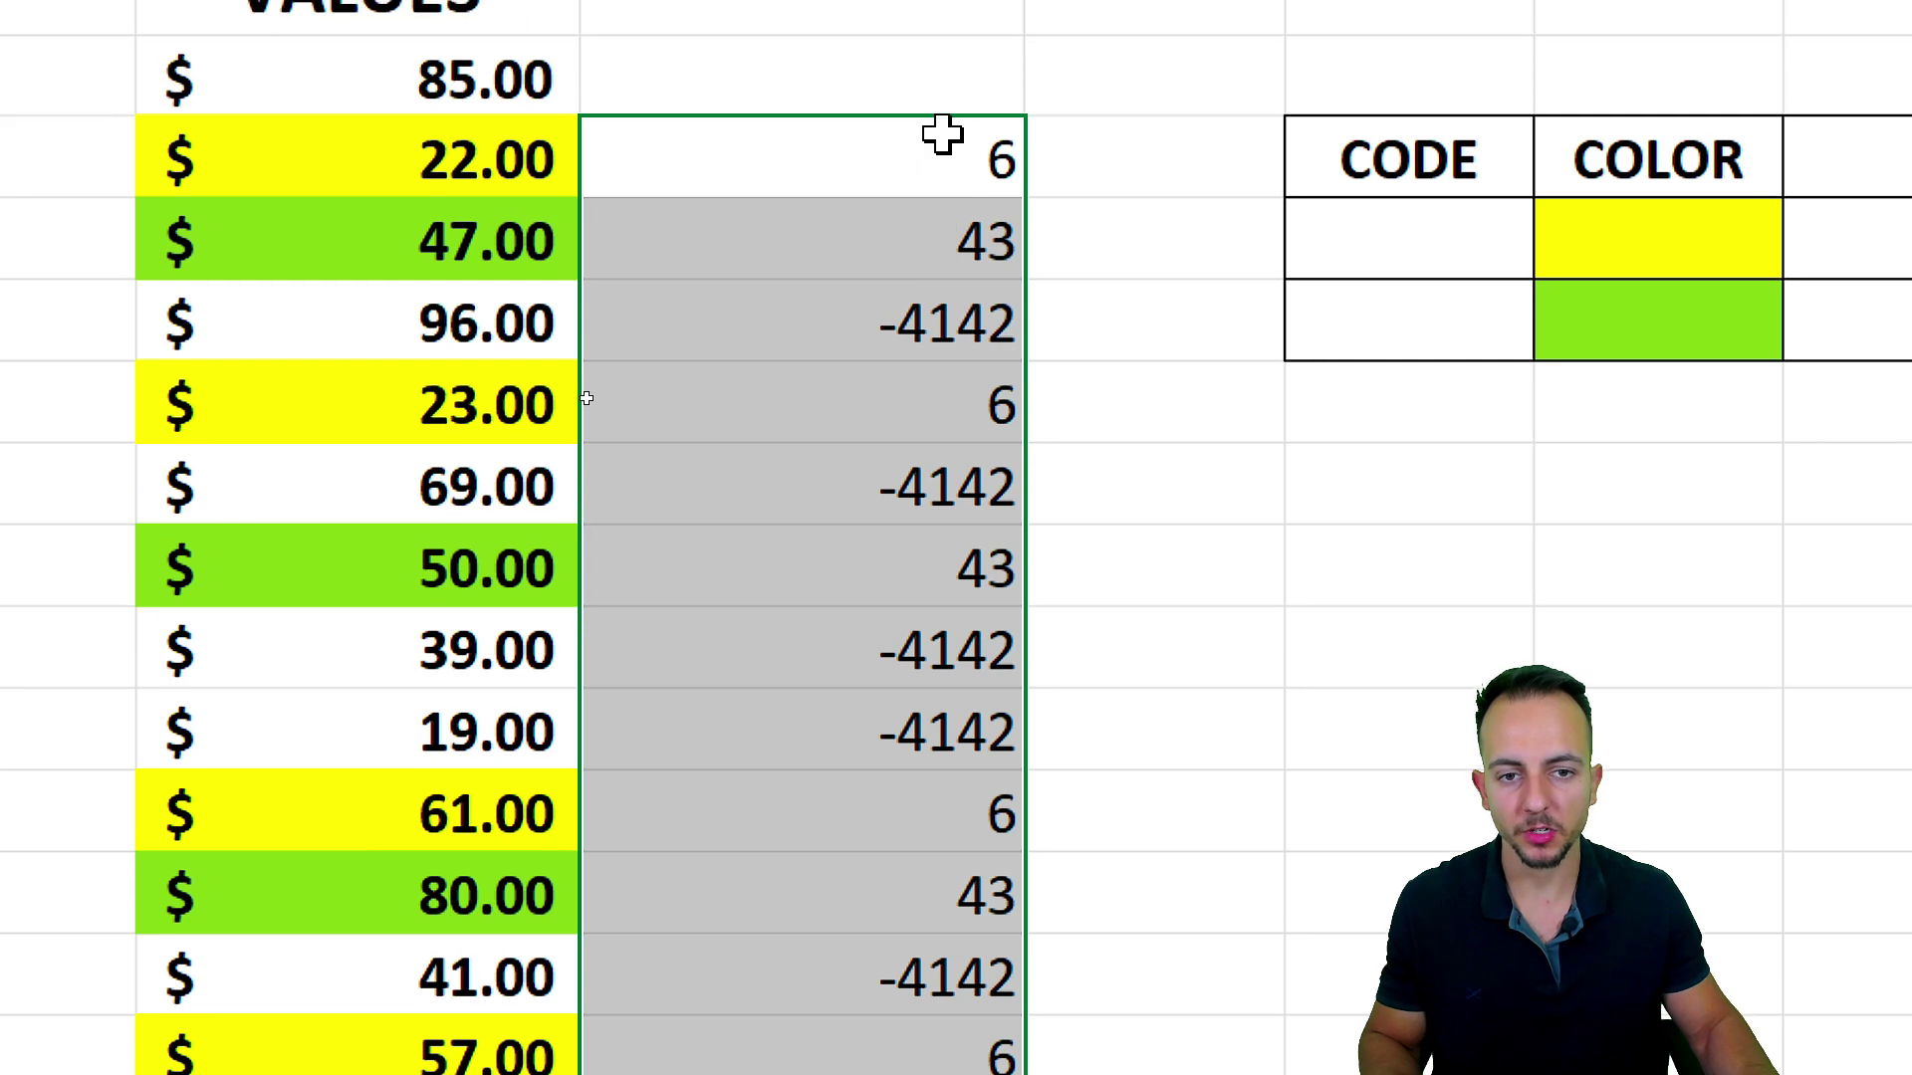
{"action": "left_click", "coordinate": [941, 134]}
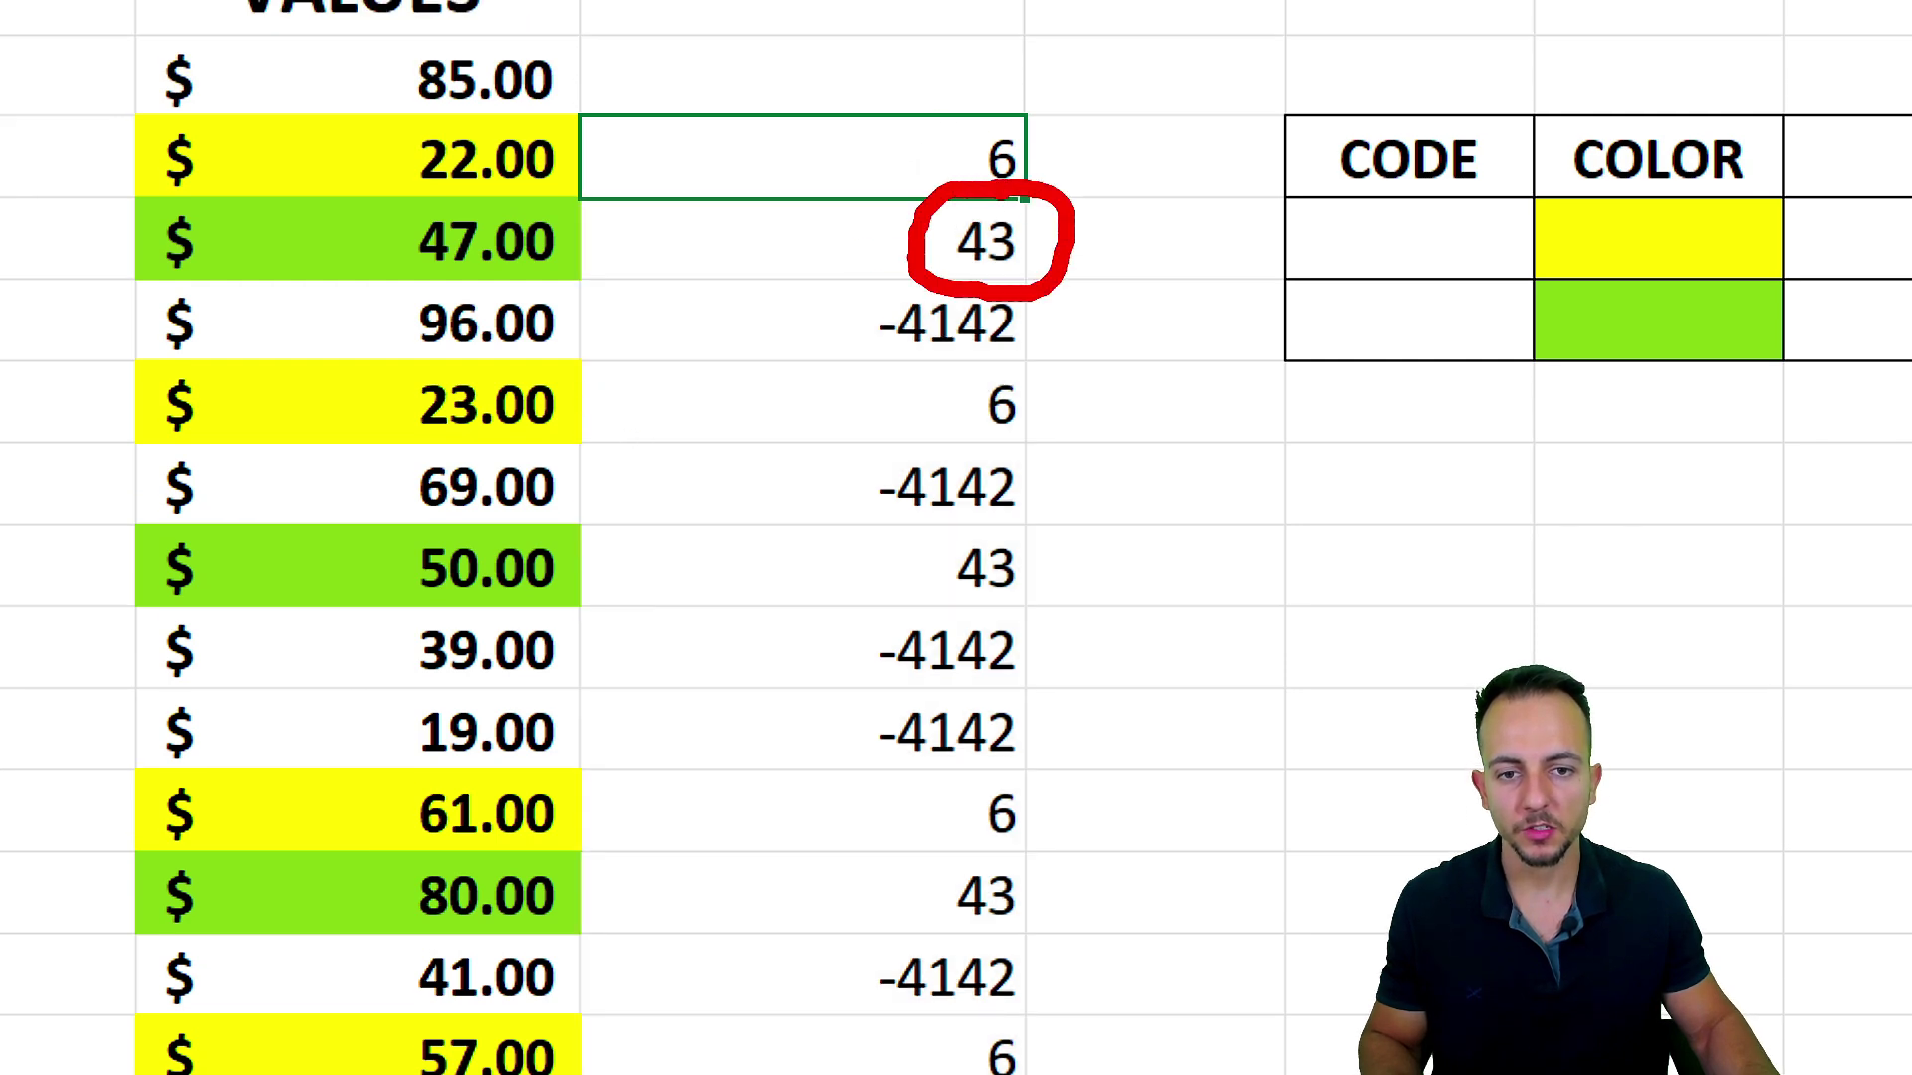
{"action": "key", "text": "e"}
{"action": "left_click_drag", "start_coordinate": [841, 271], "coordinate": [1095, 375]}
{"action": "mouse_move", "coordinate": [834, 336]}
{"action": "left_mouse_down"}
{"action": "mouse_move", "coordinate": [732, 284]}
{"action": "mouse_move", "coordinate": [595, 321]}
{"action": "left_mouse_up"}
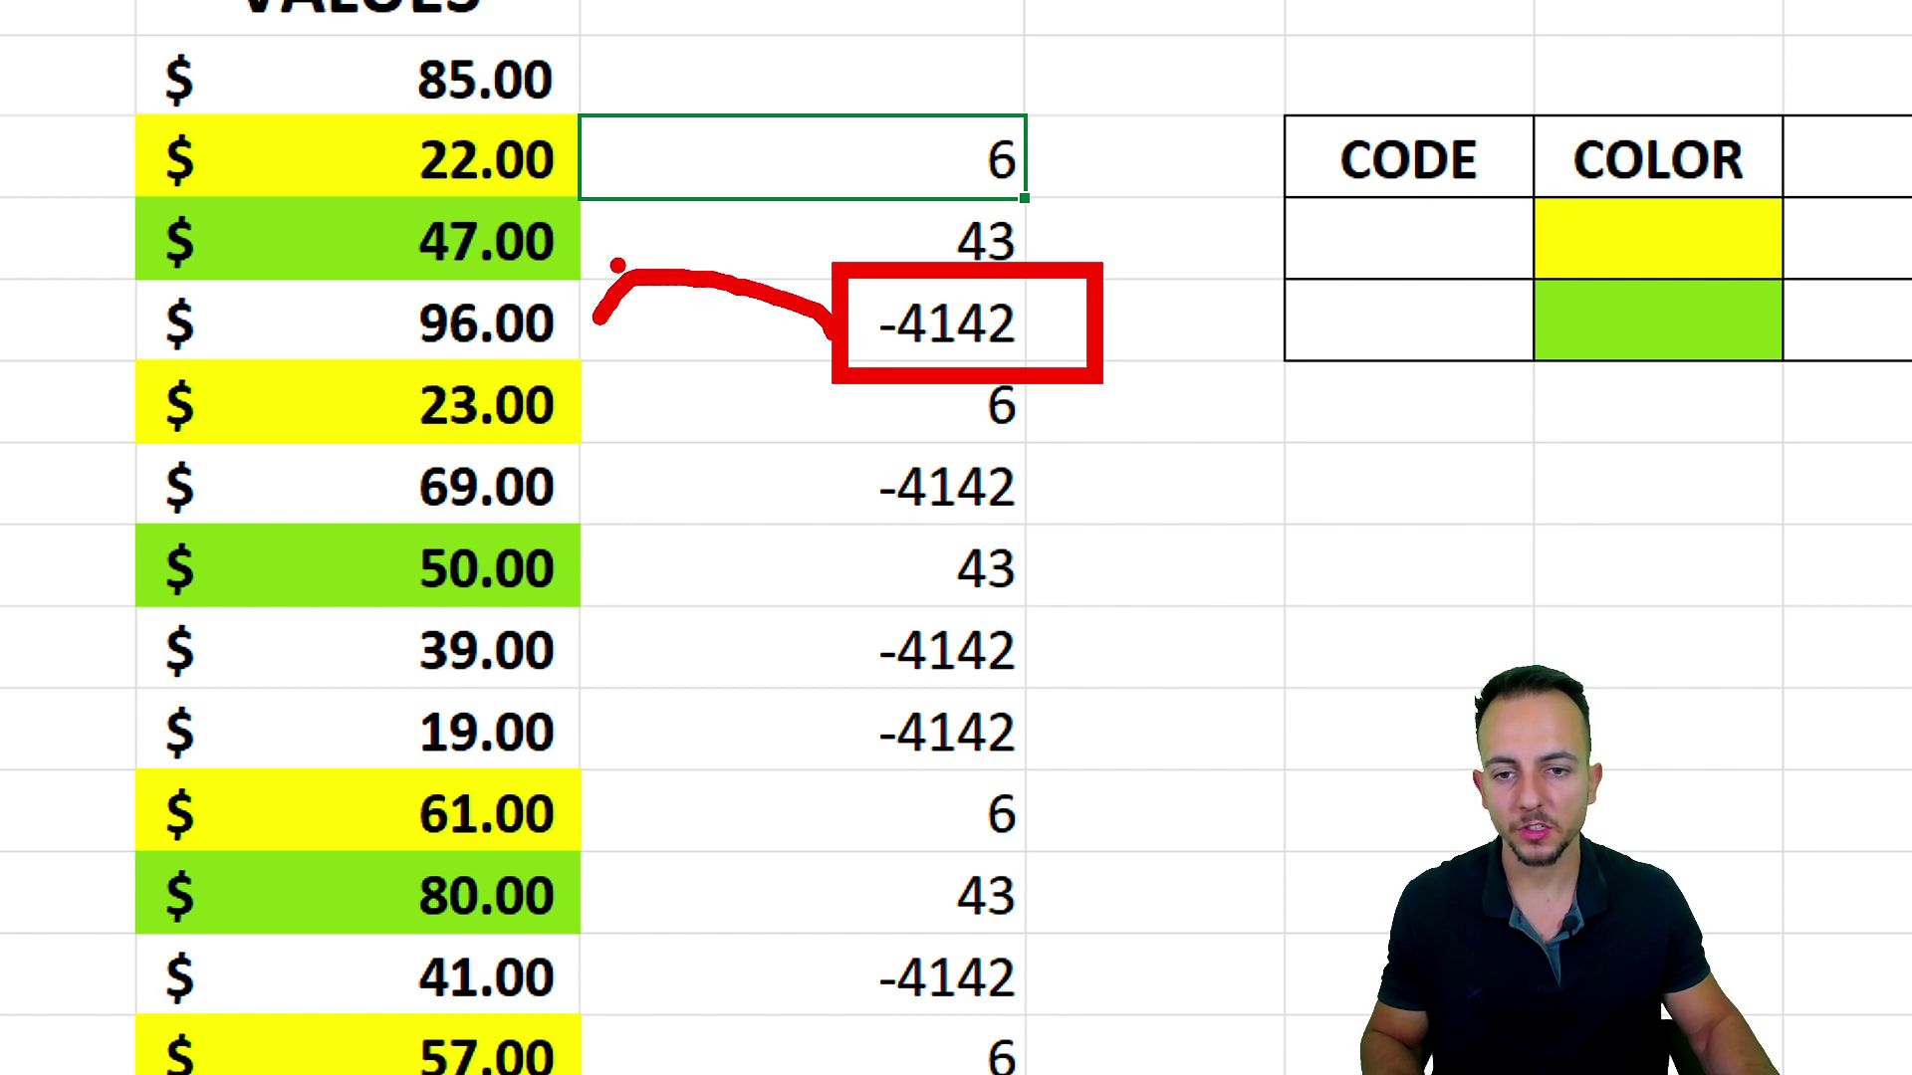
{"action": "key", "text": "Escape"}
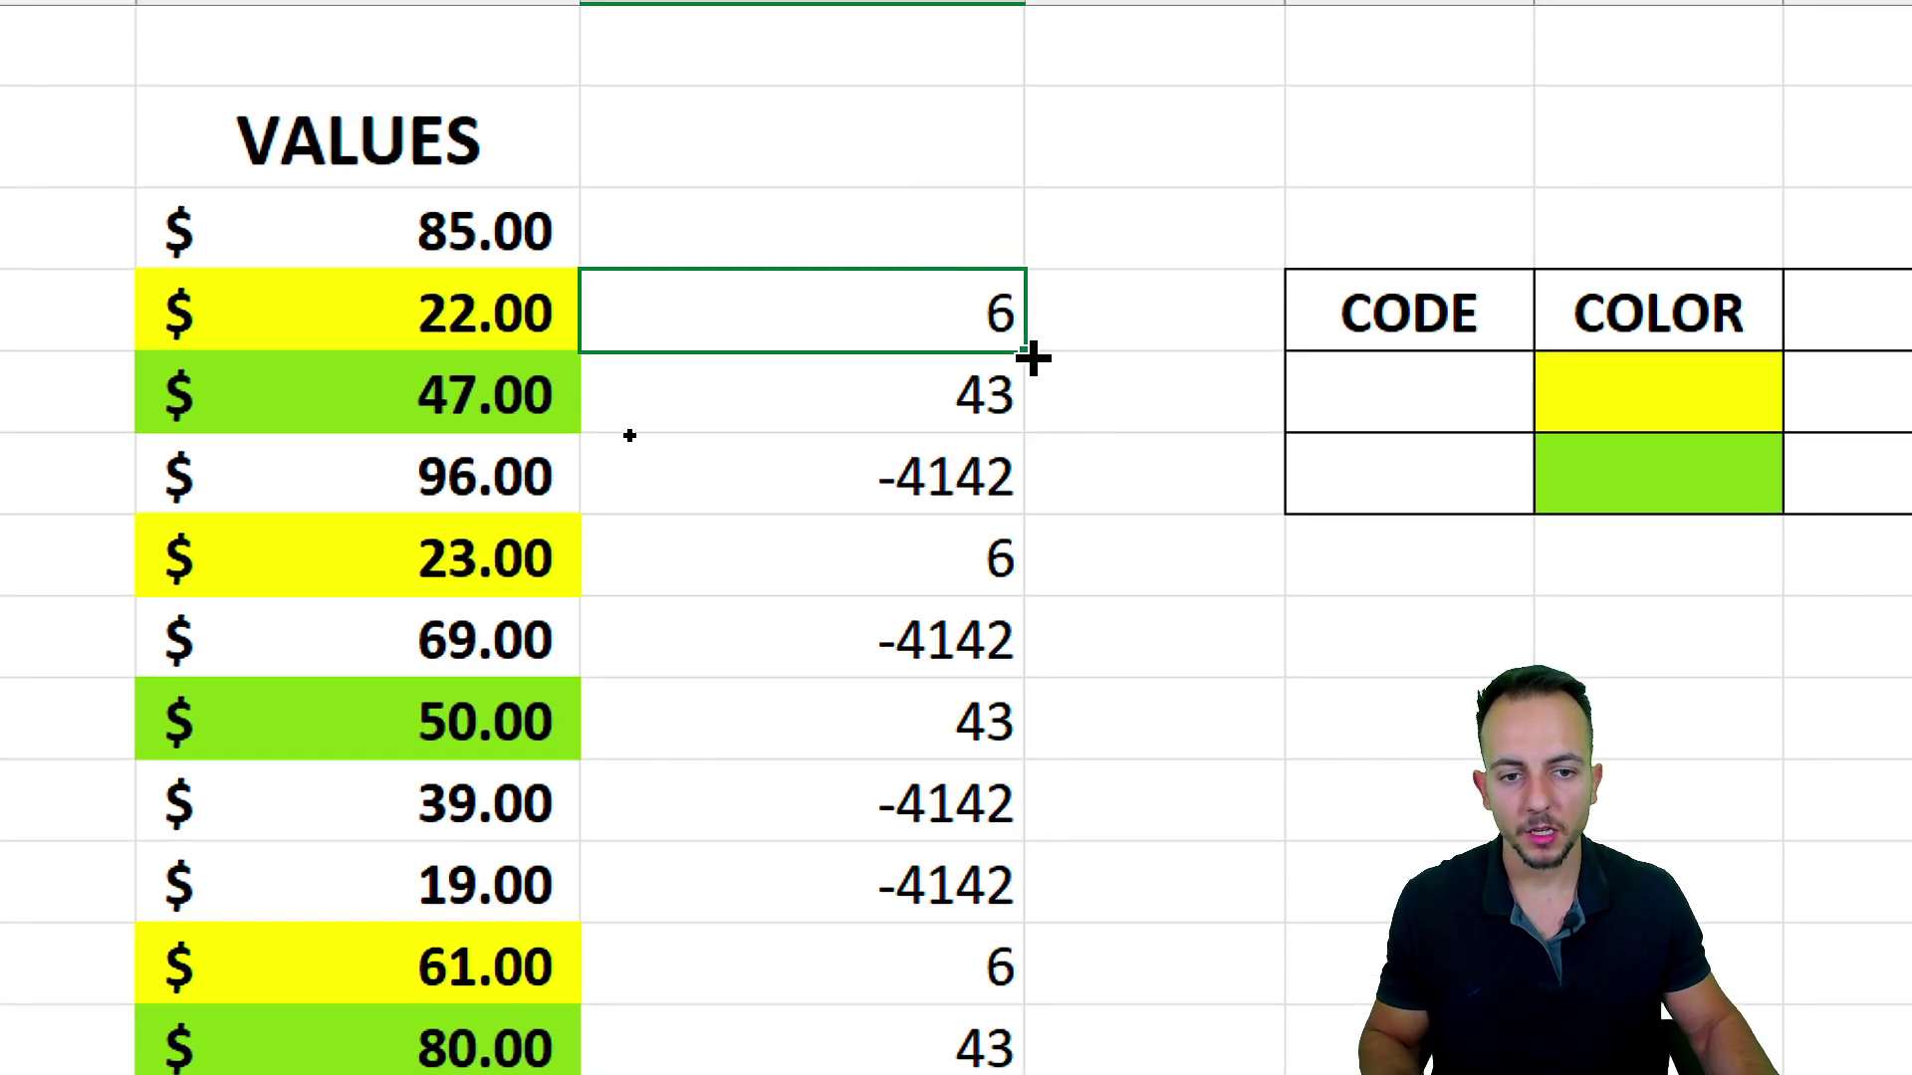
{"action": "left_click_drag", "start_coordinate": [1028, 363], "coordinate": [1020, 209]}
Check the code beside 96.00 and select the unfilled 19.00 value cell
{"action": "left_click", "coordinate": [893, 461]}
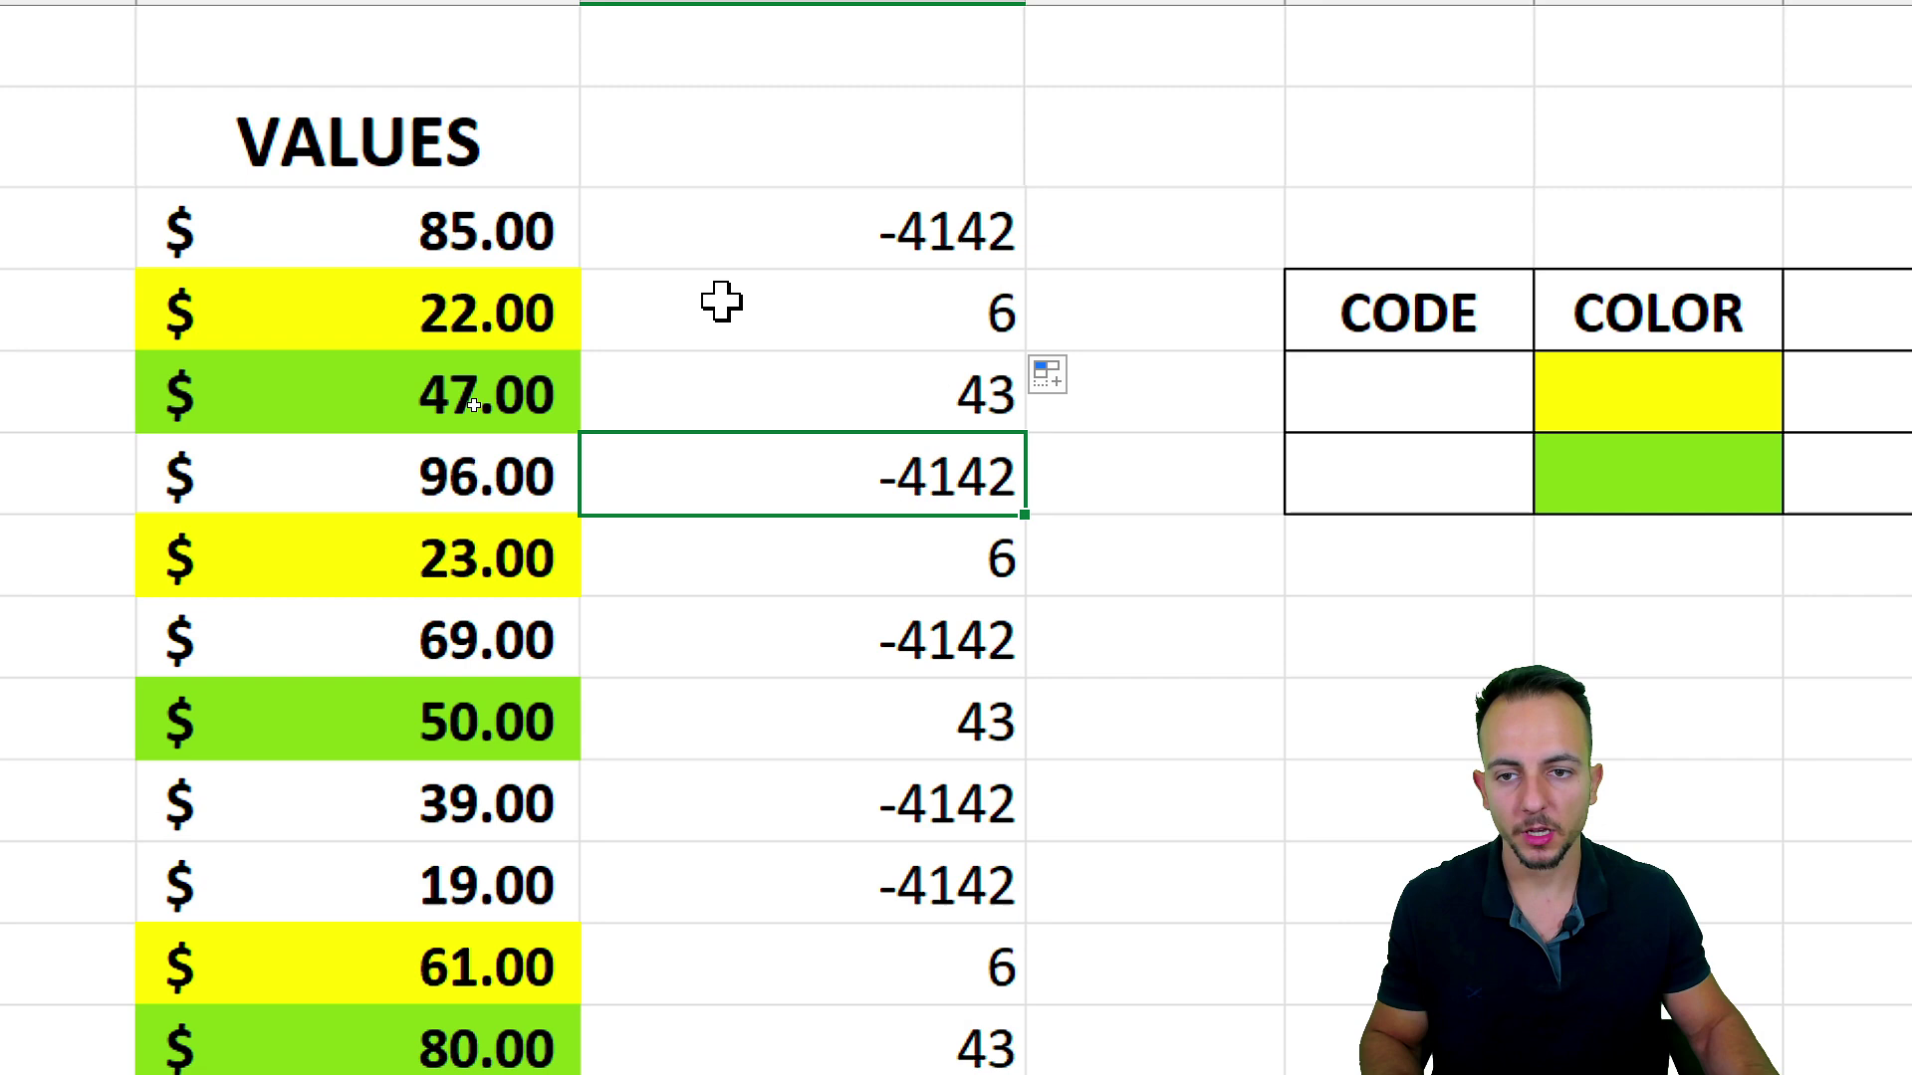
{"action": "scroll", "coordinate": [816, 929], "scroll_direction": "down", "scroll_amount": 3}
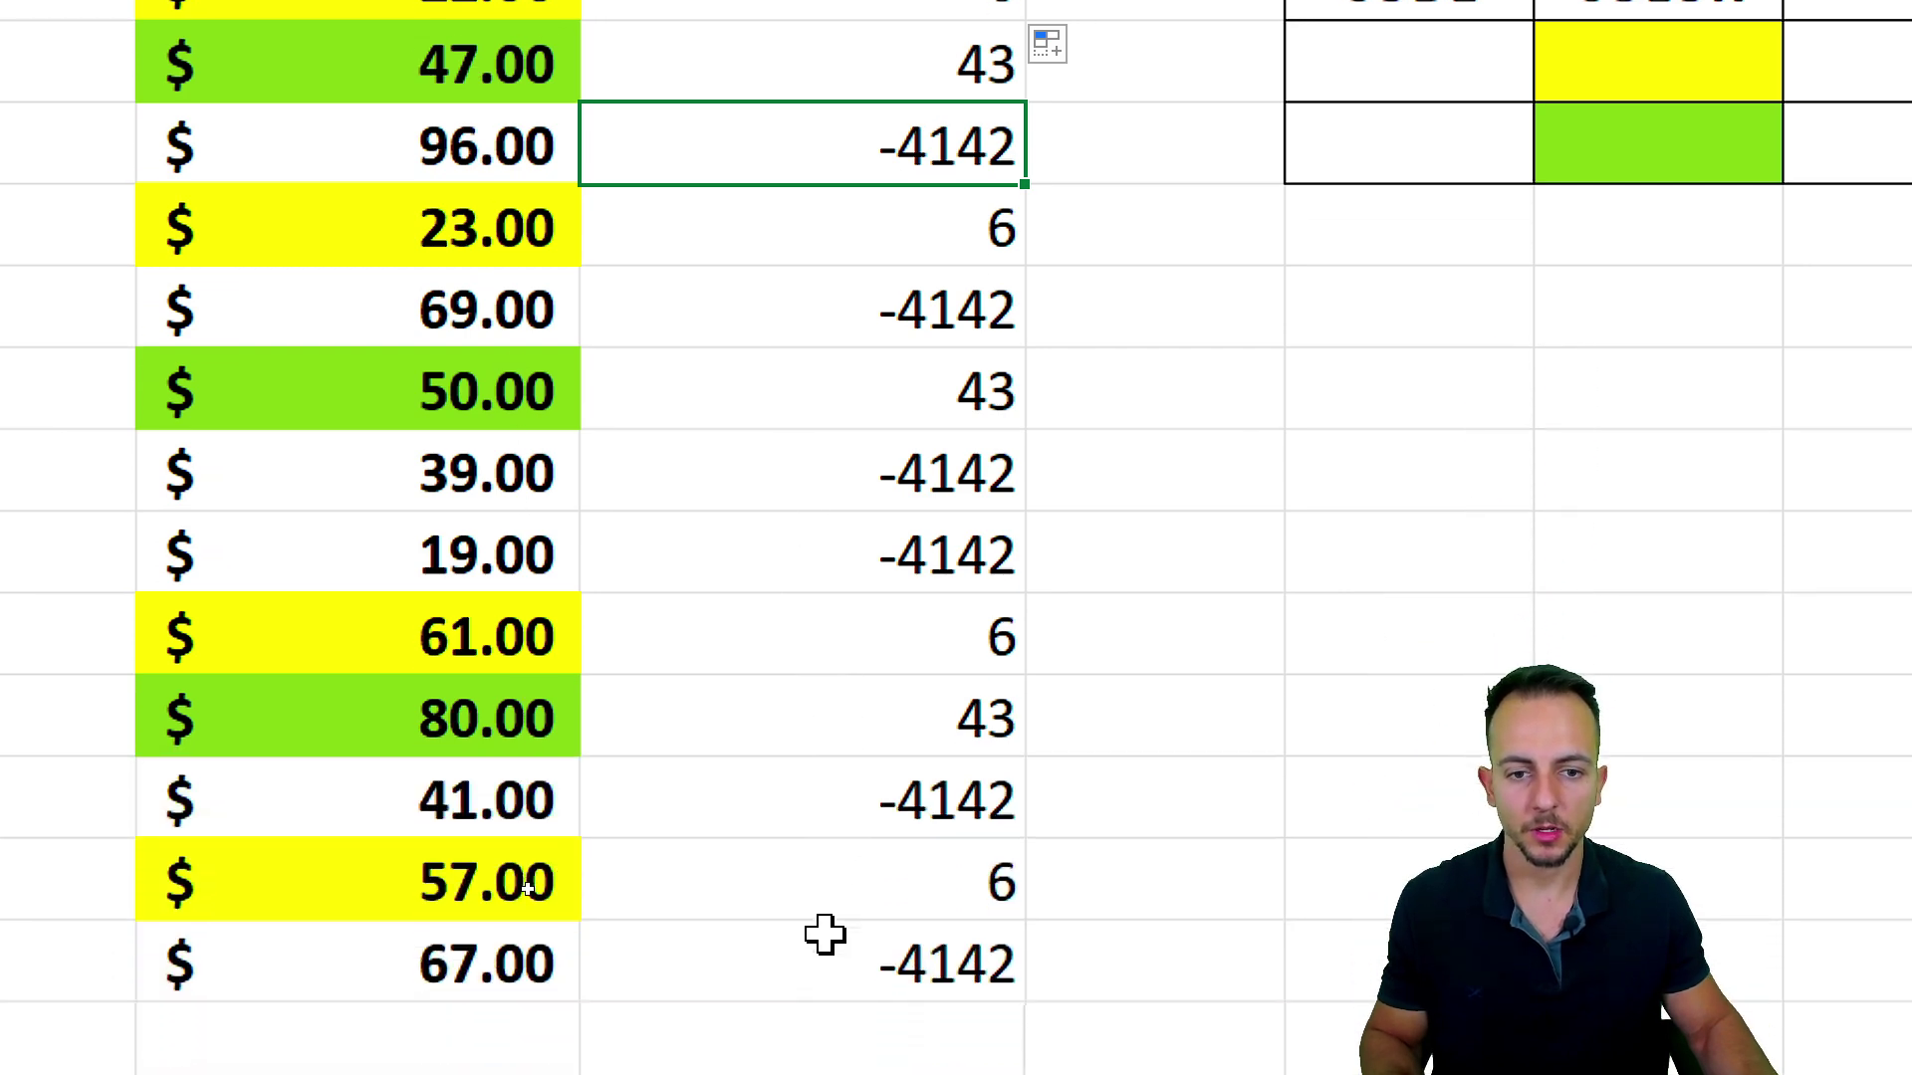
{"action": "left_click", "coordinate": [409, 510]}
{"action": "key", "text": "ctrl+2"}
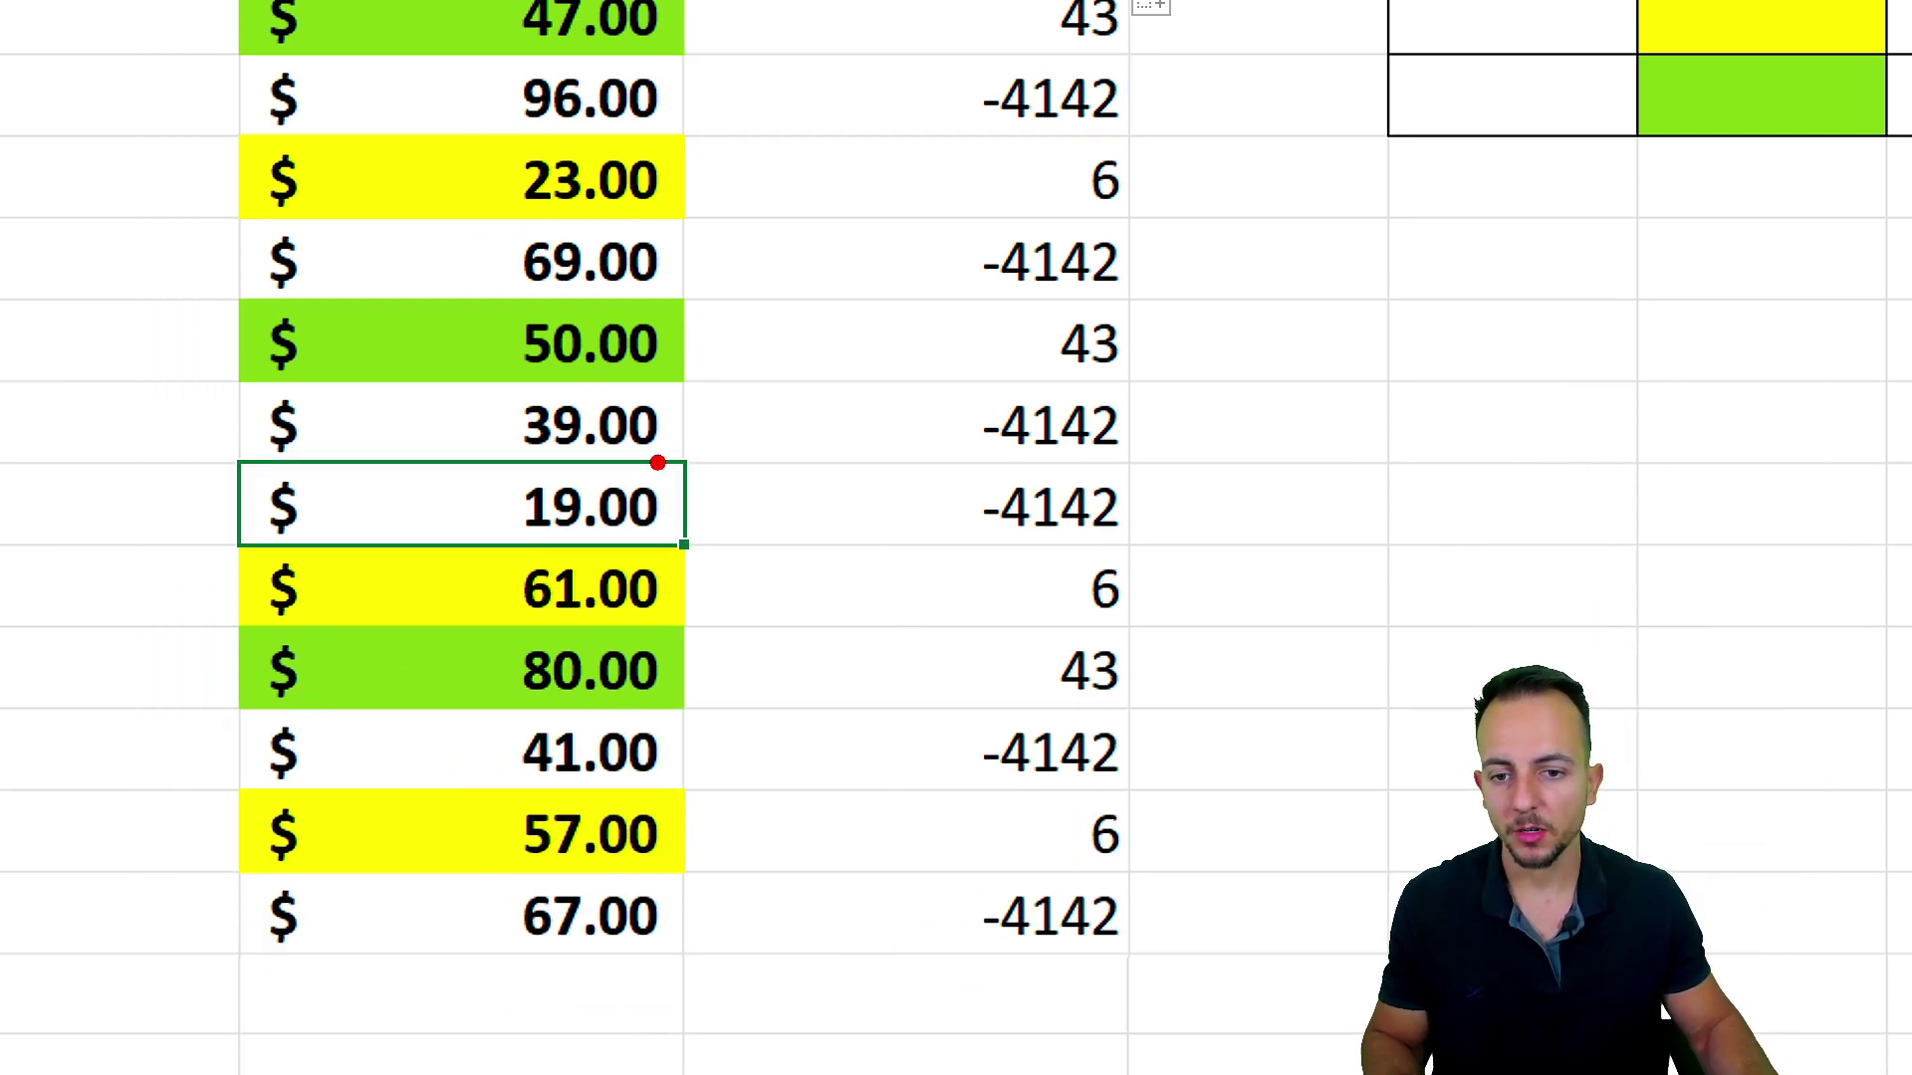
{"action": "mouse_move", "coordinate": [554, 432]}
{"action": "left_mouse_down"}
{"action": "mouse_move", "coordinate": [133, 487]}
{"action": "mouse_move", "coordinate": [524, 351]}
{"action": "left_mouse_up"}
{"action": "key", "text": "Escape"}
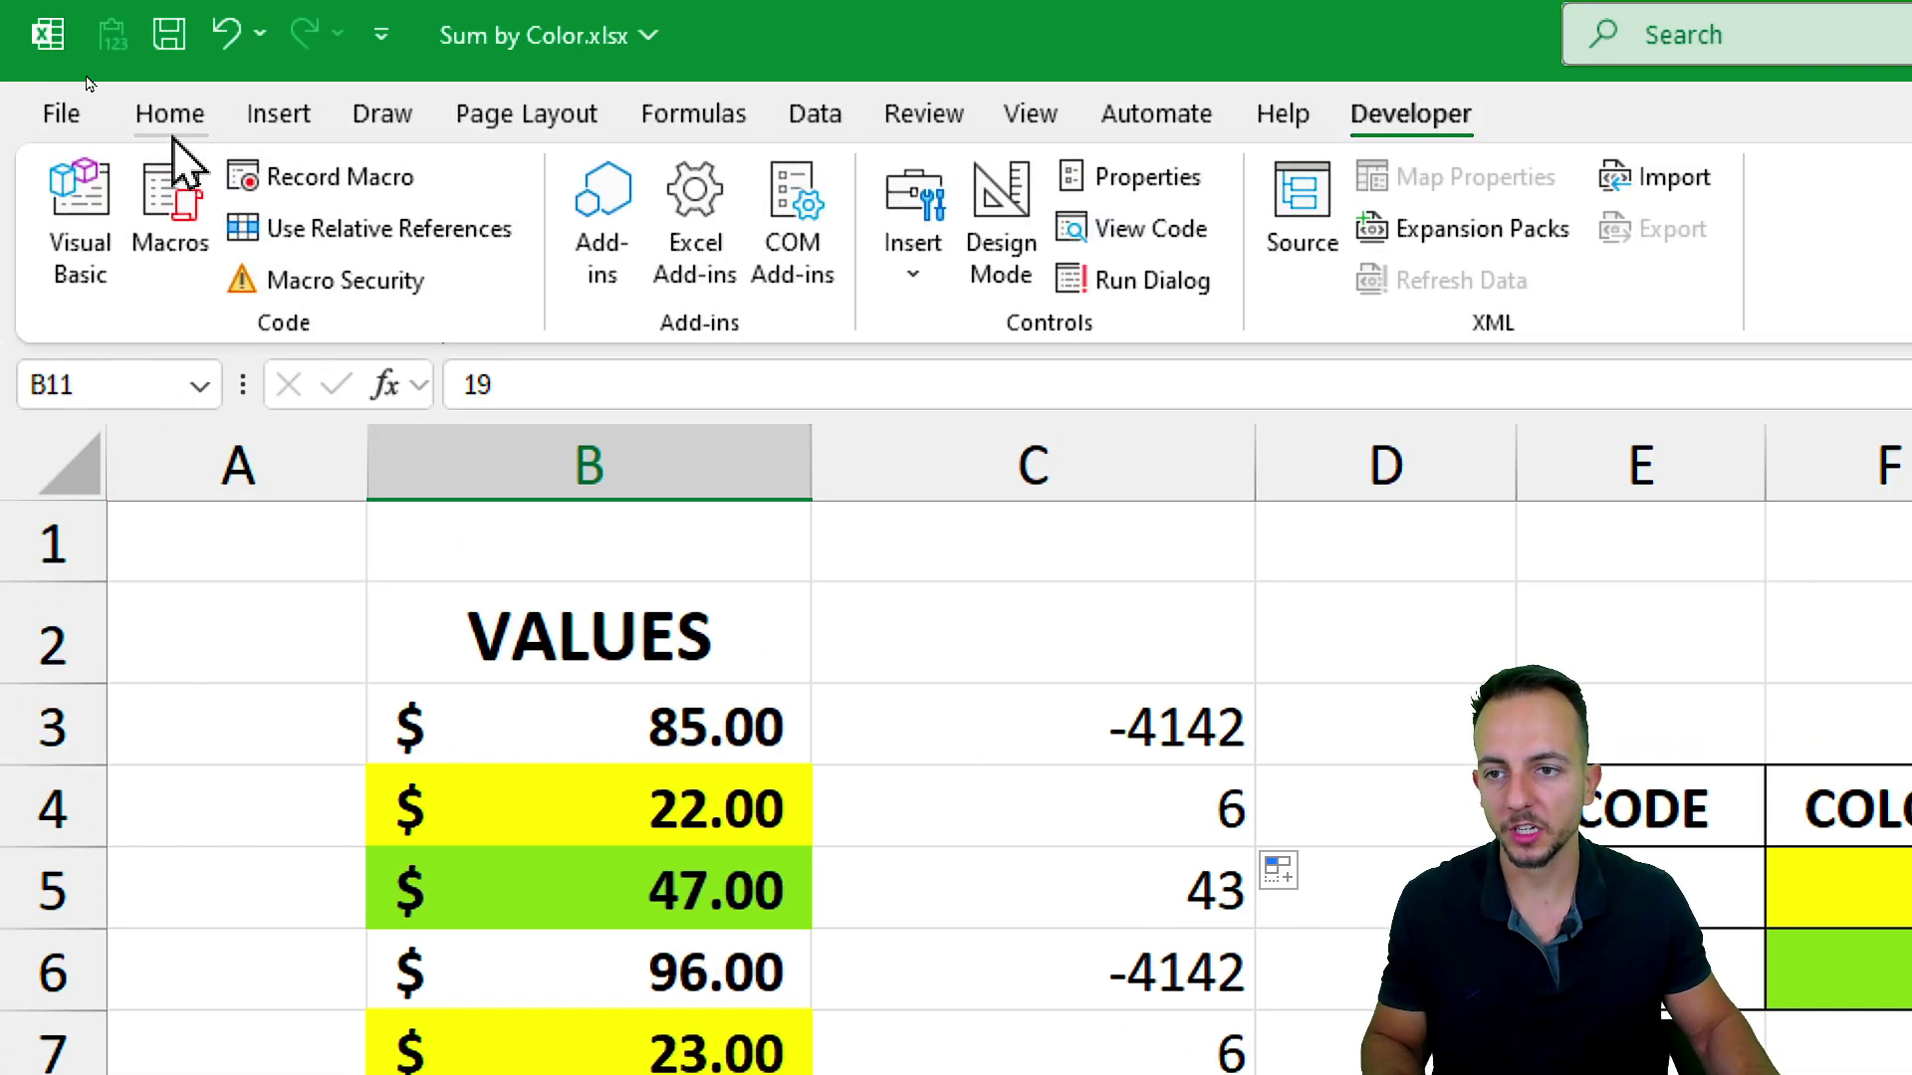
Fill the 19.00 cell red and refresh its code to 3
{"action": "left_click", "coordinate": [170, 128]}
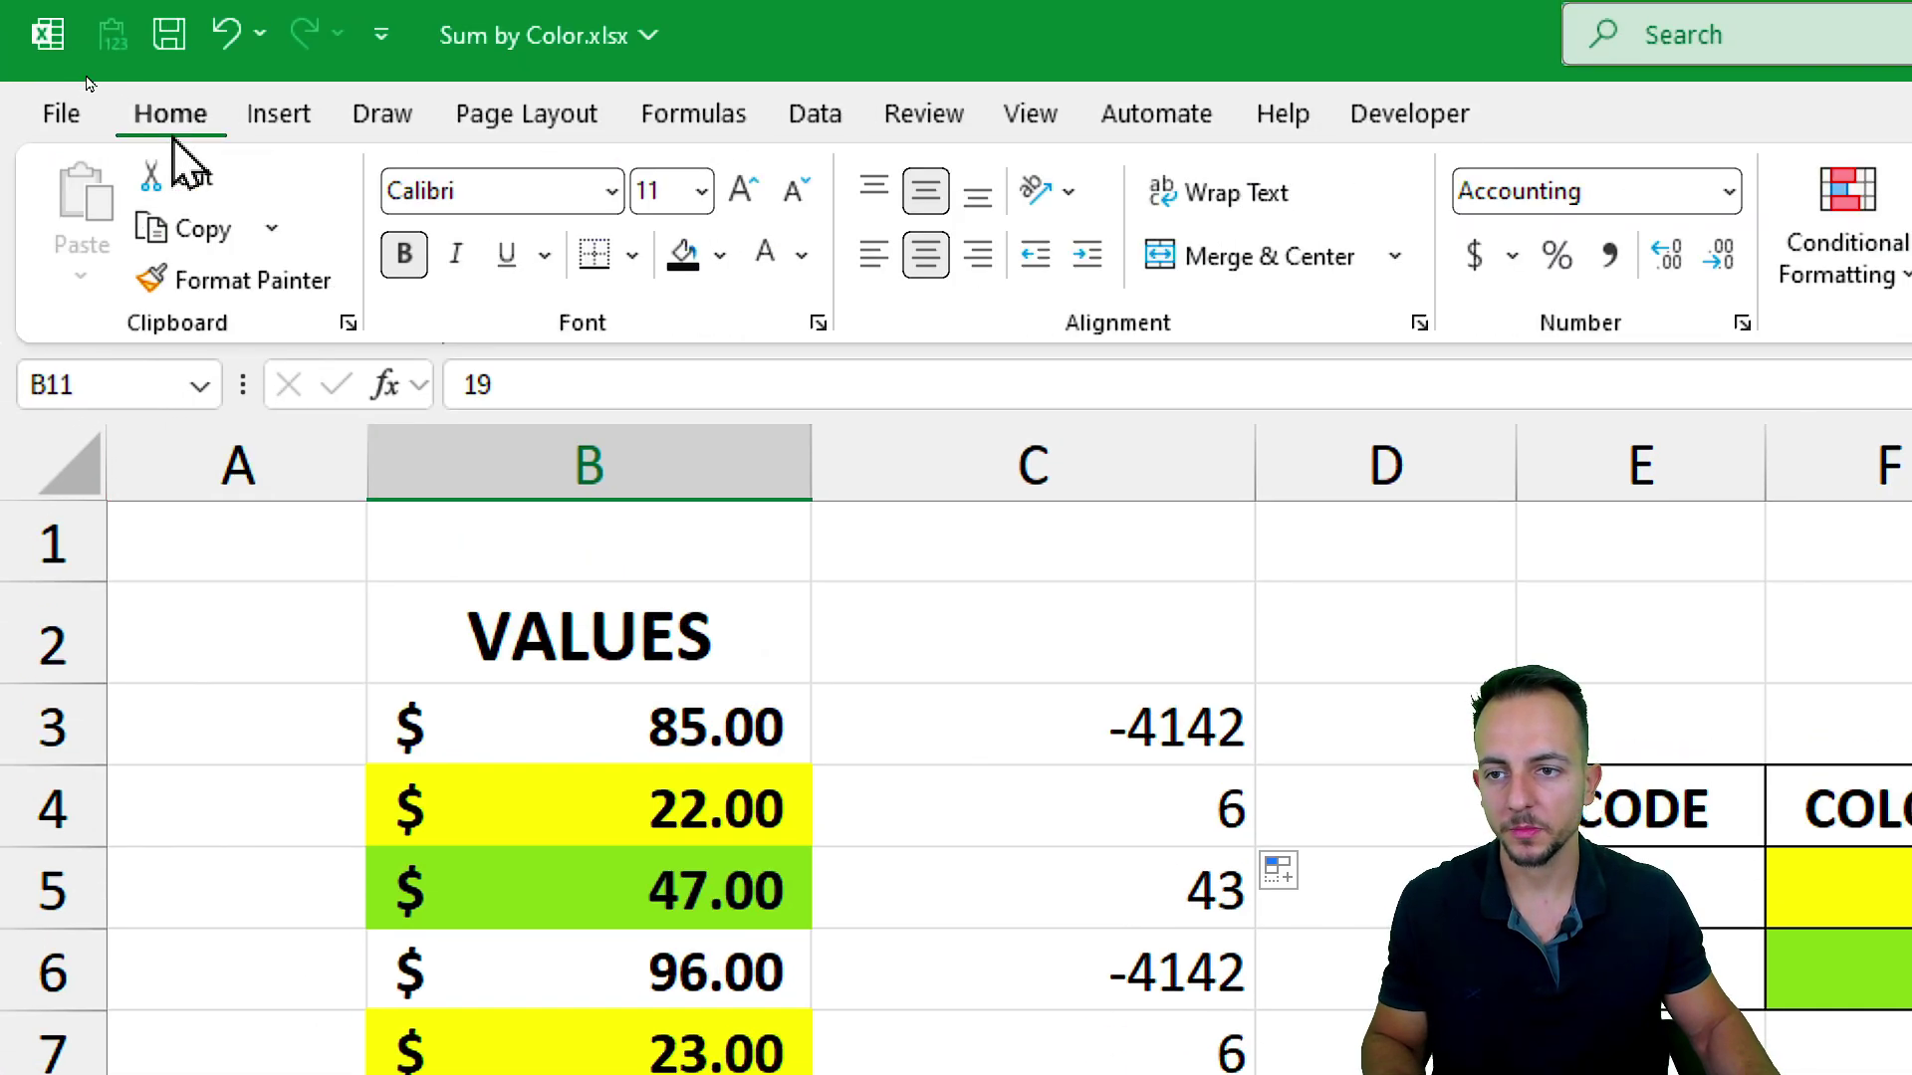
{"action": "left_click", "coordinate": [719, 257]}
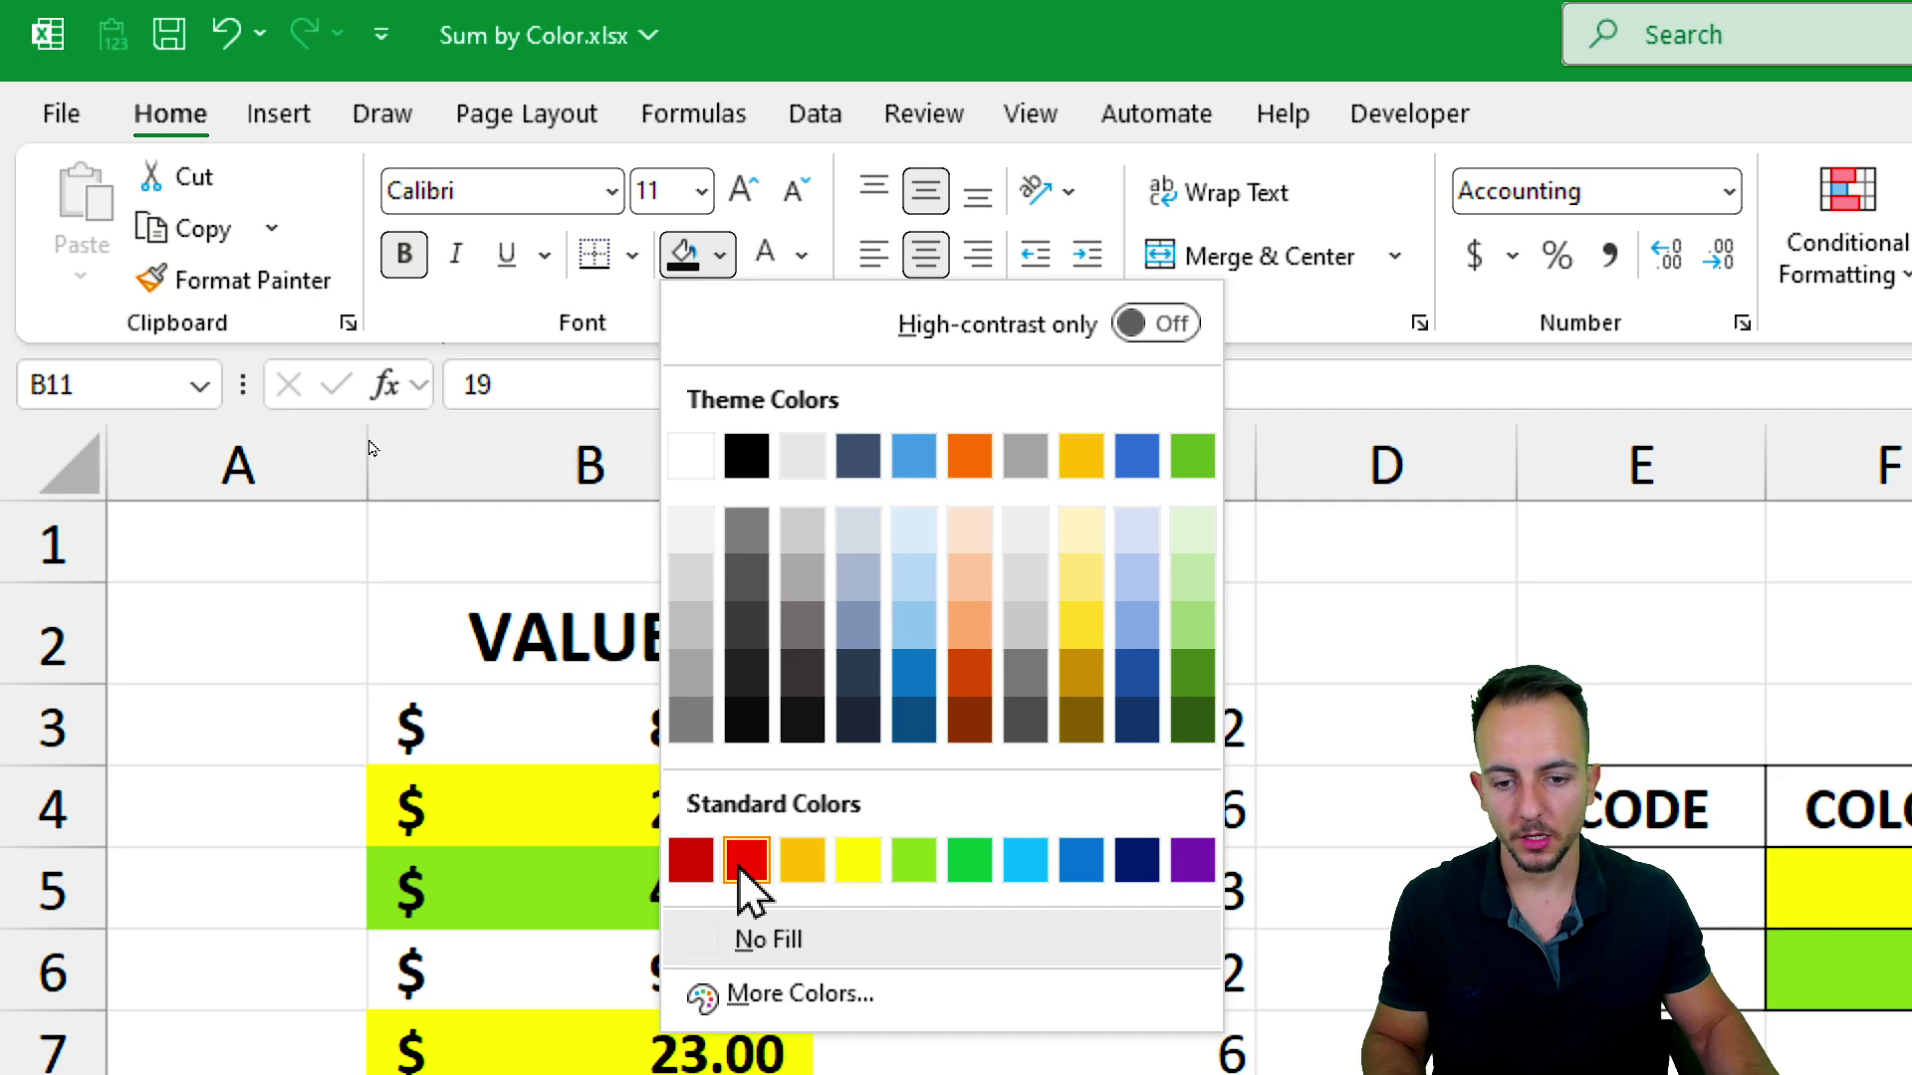
{"action": "left_click", "coordinate": [745, 861]}
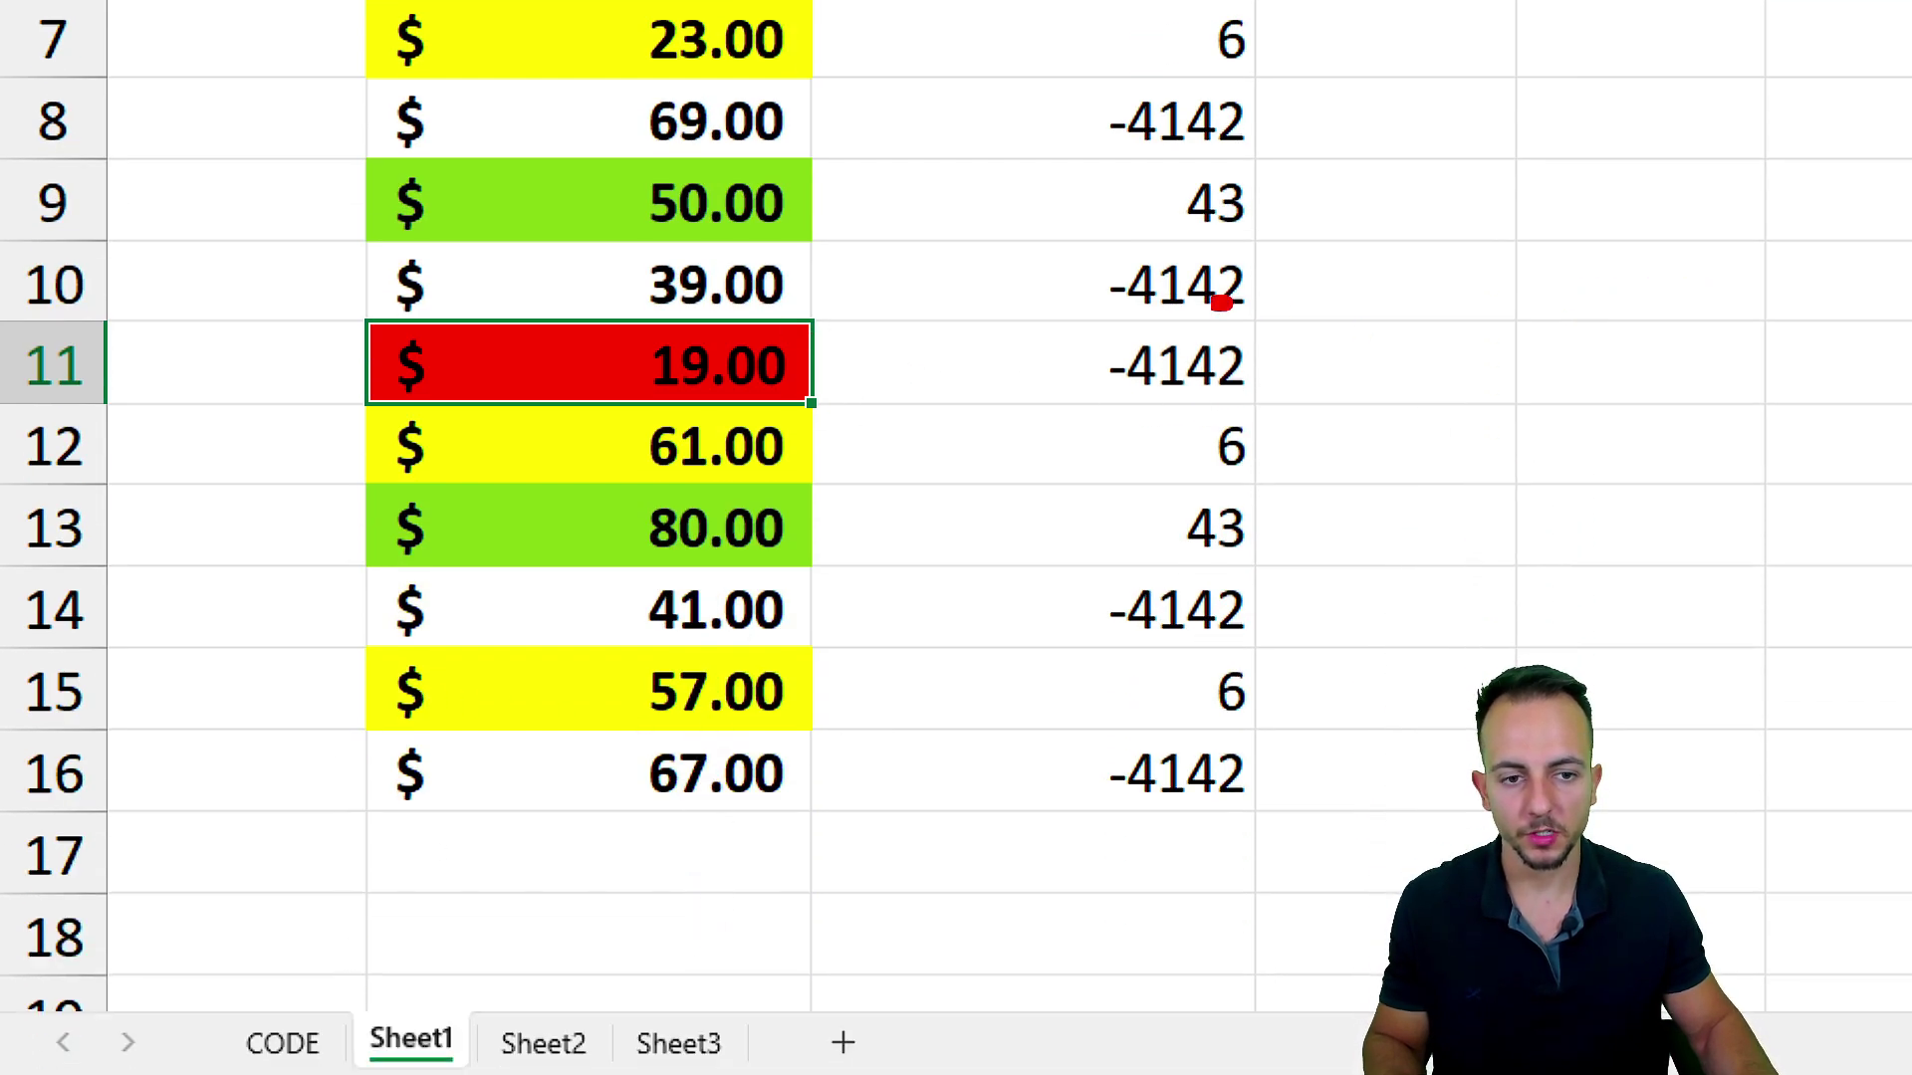
{"action": "mouse_move", "coordinate": [1222, 302]}
{"action": "left_mouse_down"}
{"action": "mouse_move", "coordinate": [1260, 439]}
{"action": "mouse_move", "coordinate": [1136, 299]}
{"action": "left_mouse_up"}
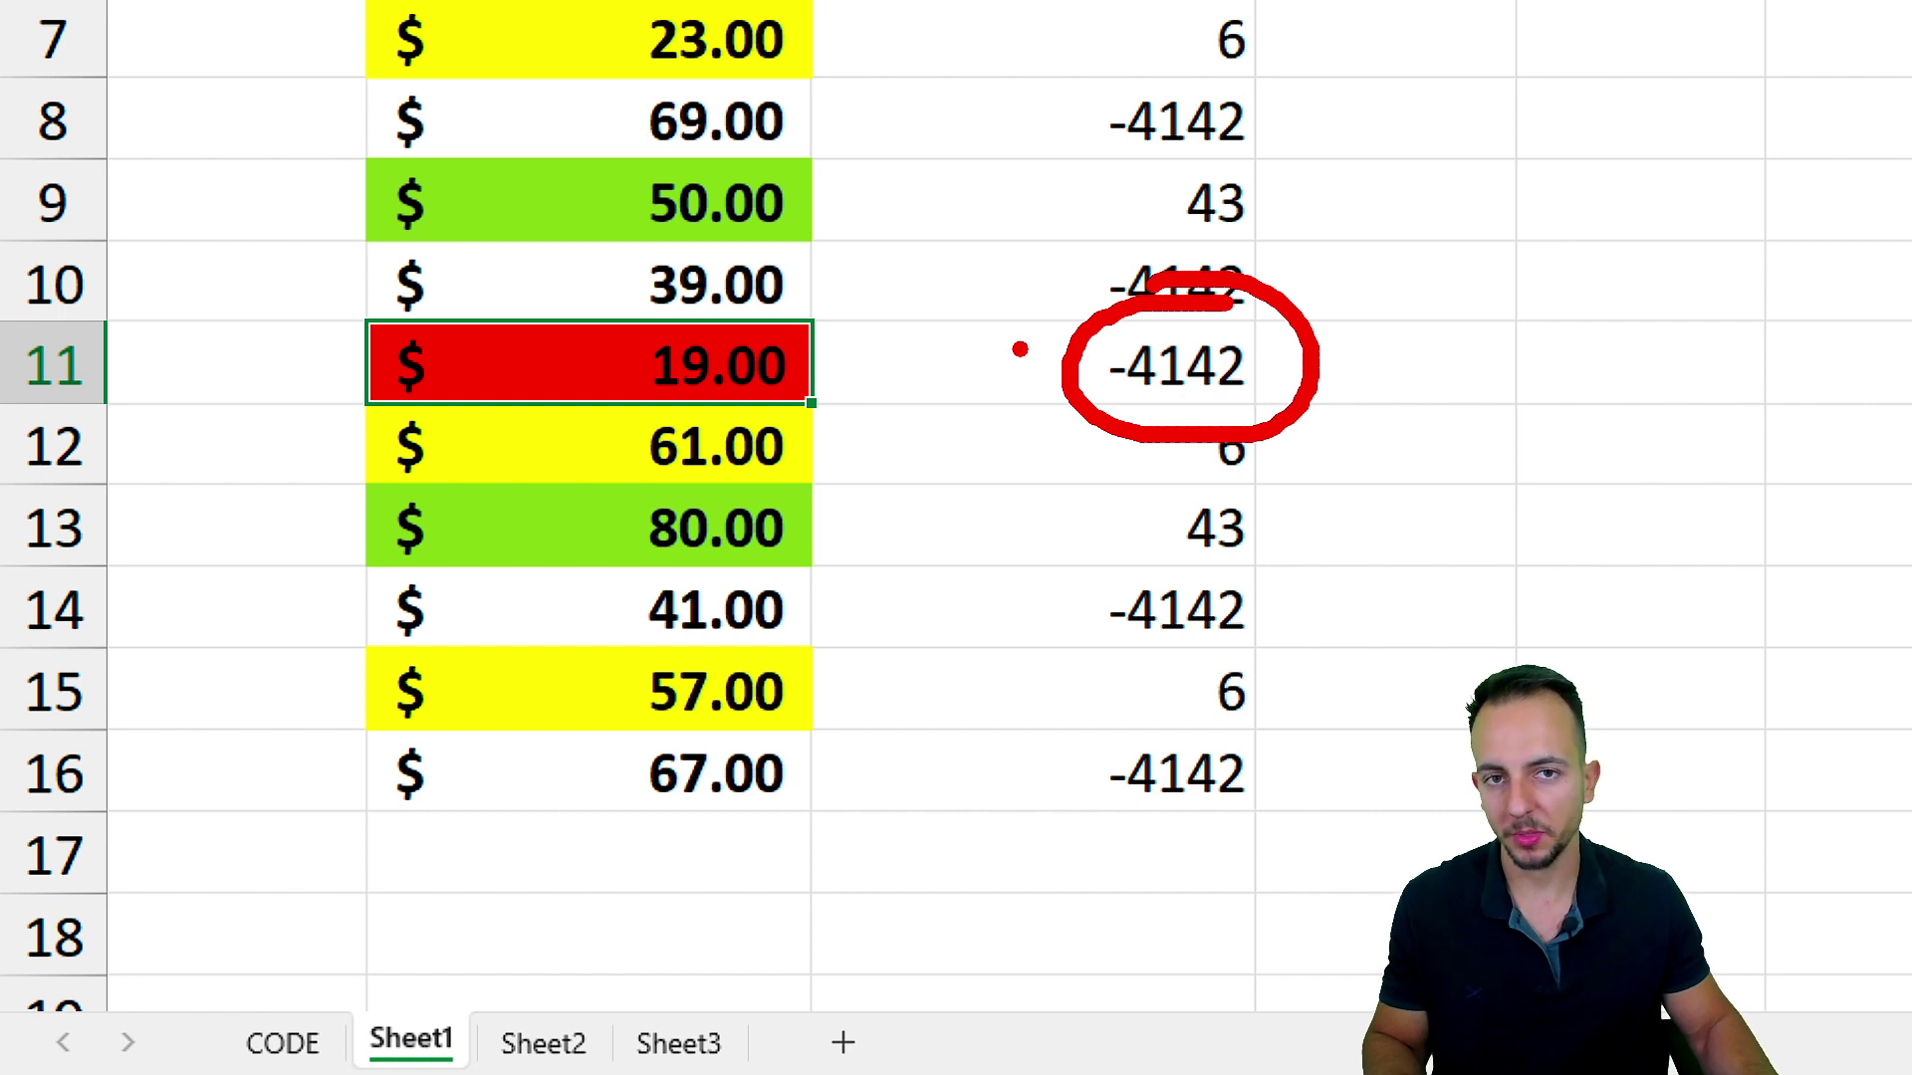
{"action": "key", "text": "Escape"}
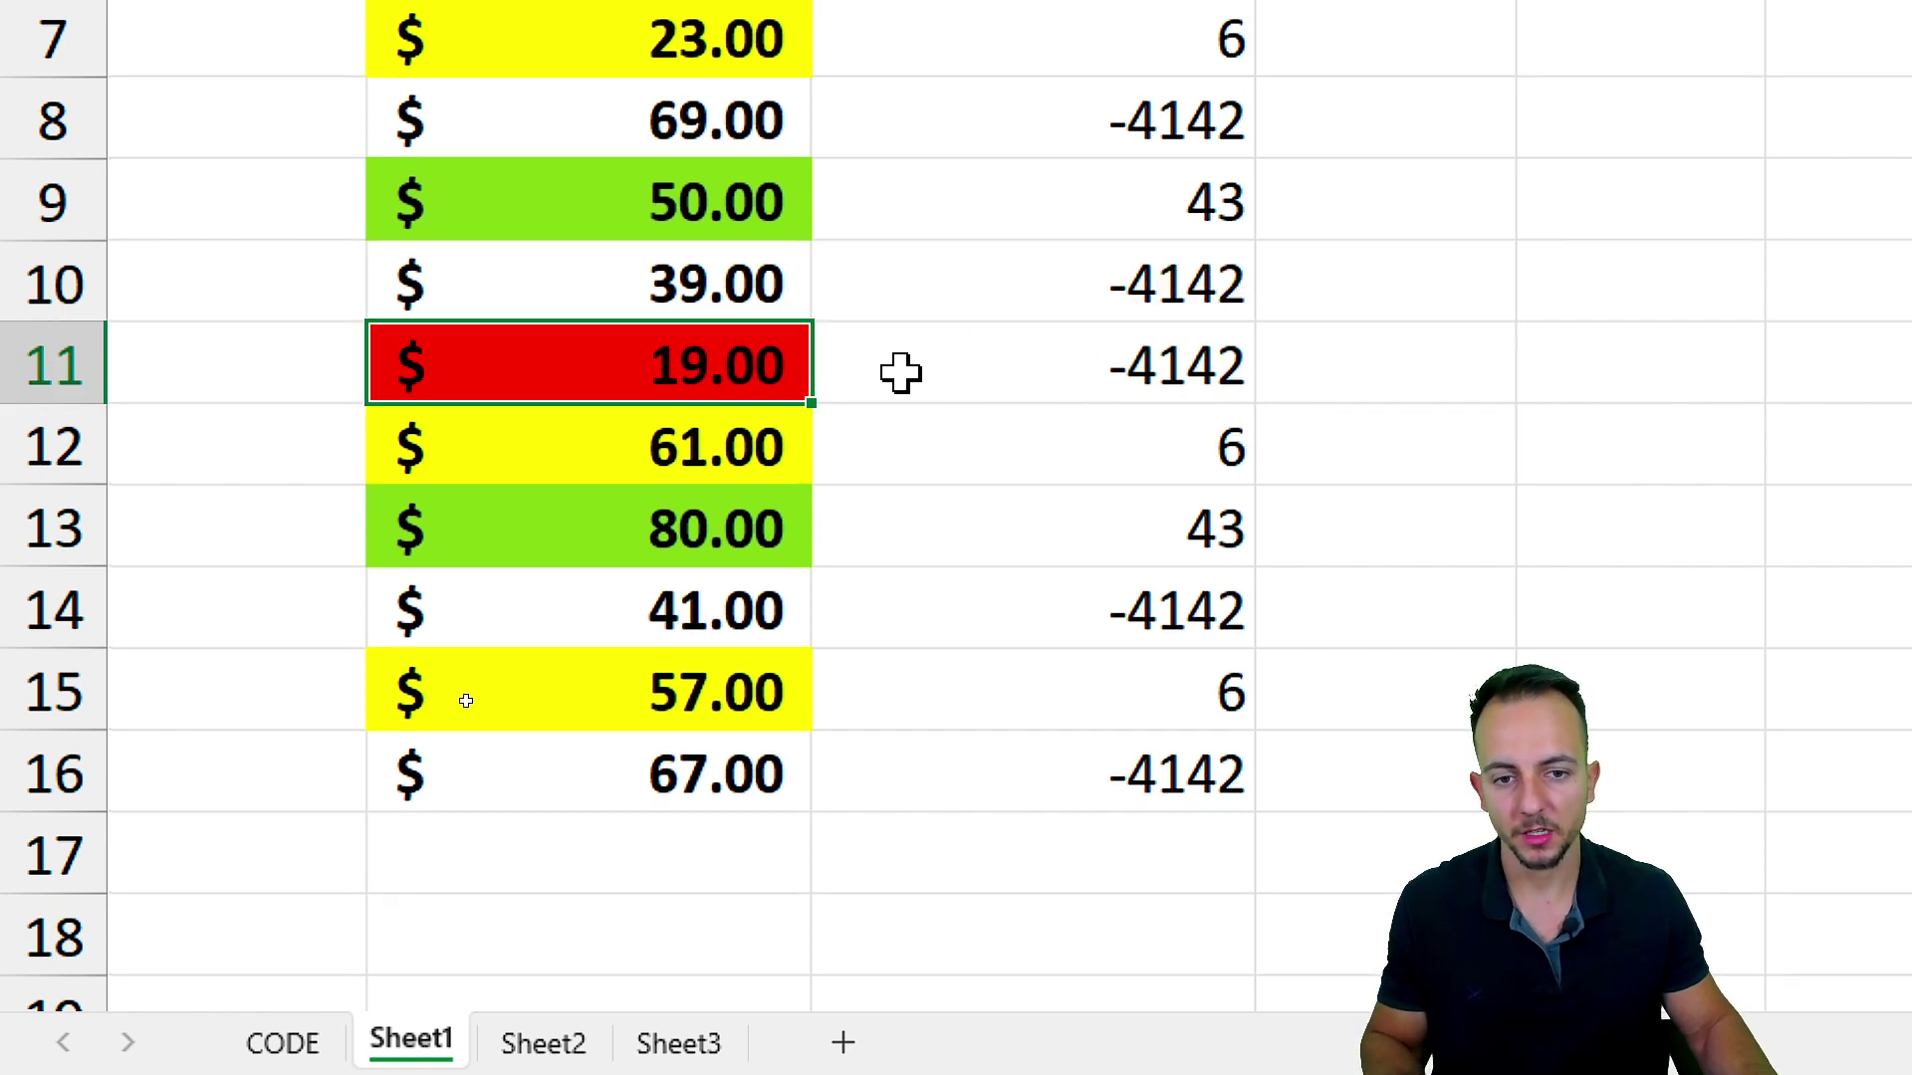
{"action": "left_click", "coordinate": [968, 301]}
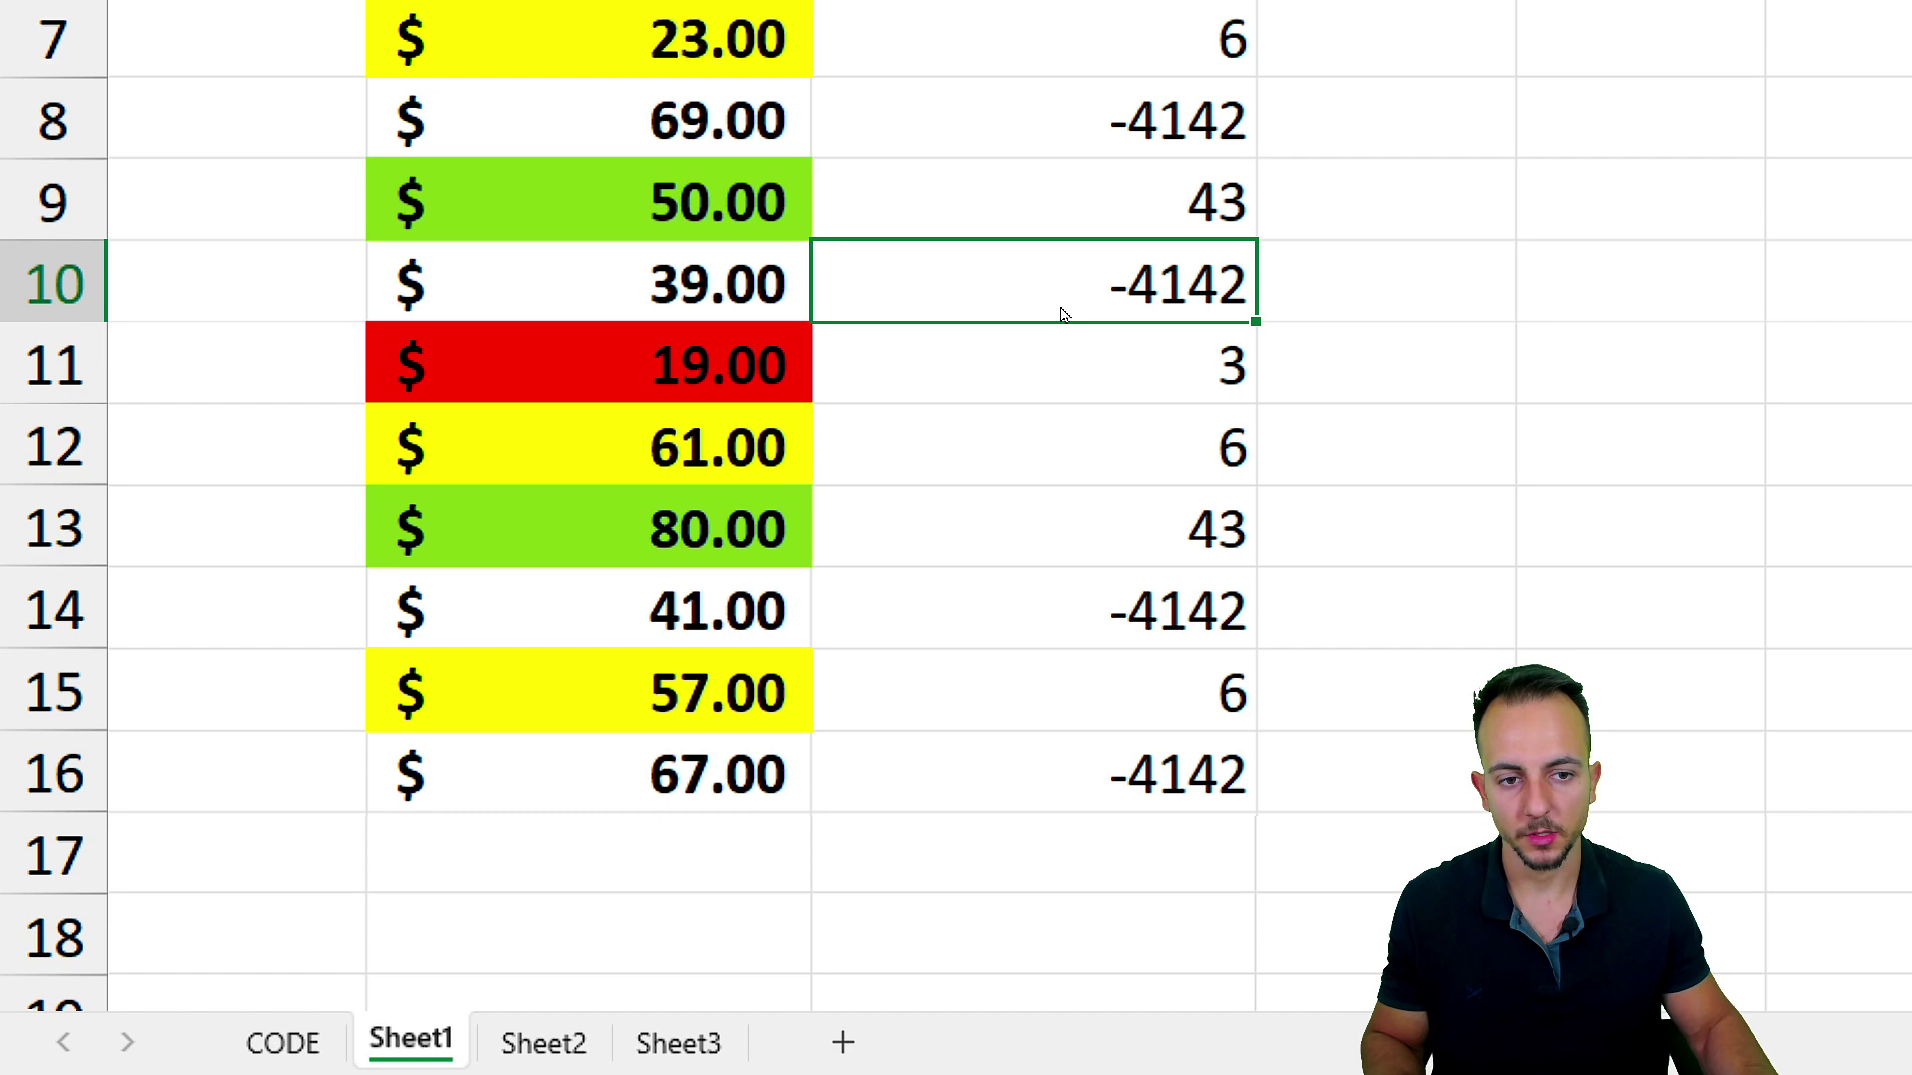
{"action": "mouse_move", "coordinate": [1140, 298]}
{"action": "left_mouse_down"}
{"action": "mouse_move", "coordinate": [1145, 419]}
{"action": "mouse_move", "coordinate": [1085, 295]}
{"action": "left_mouse_up"}
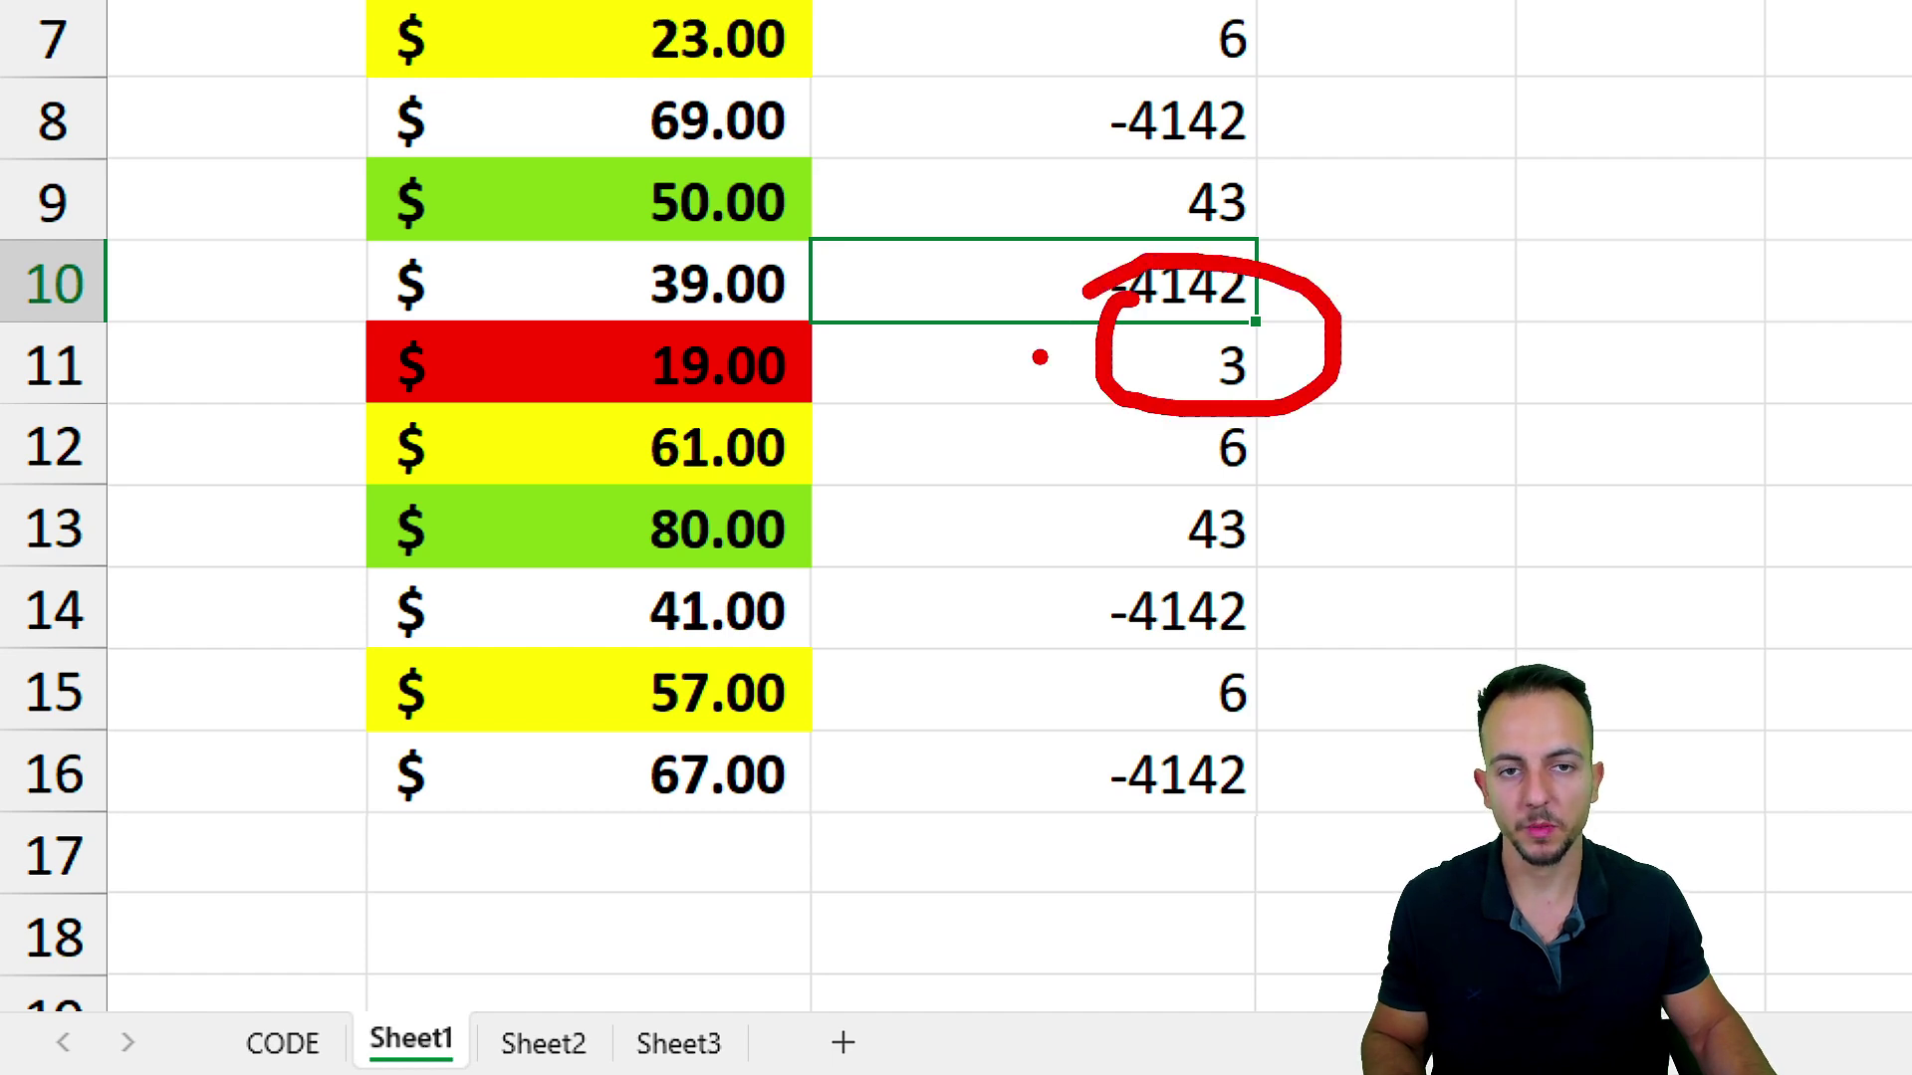
{"action": "key", "text": "Escape"}
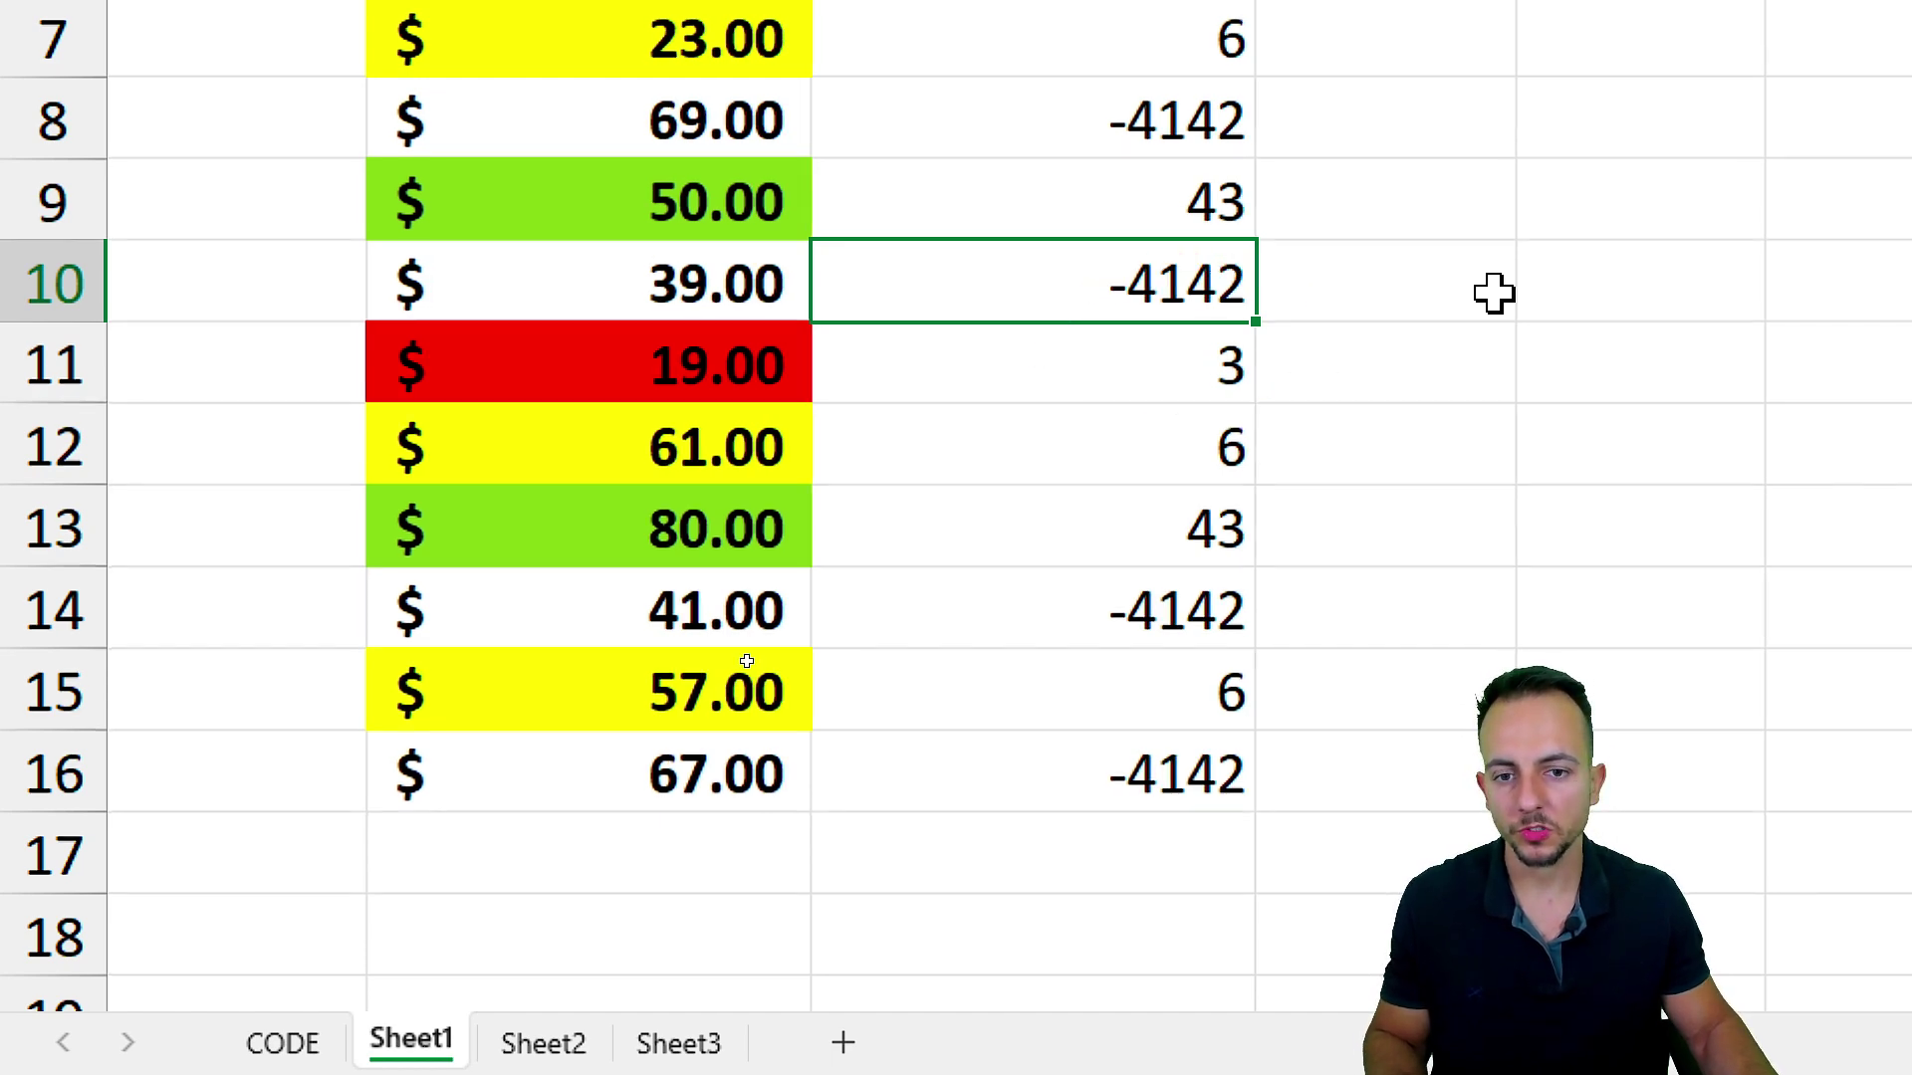
{"action": "left_click_drag", "start_coordinate": [841, 360], "coordinate": [1018, 265]}
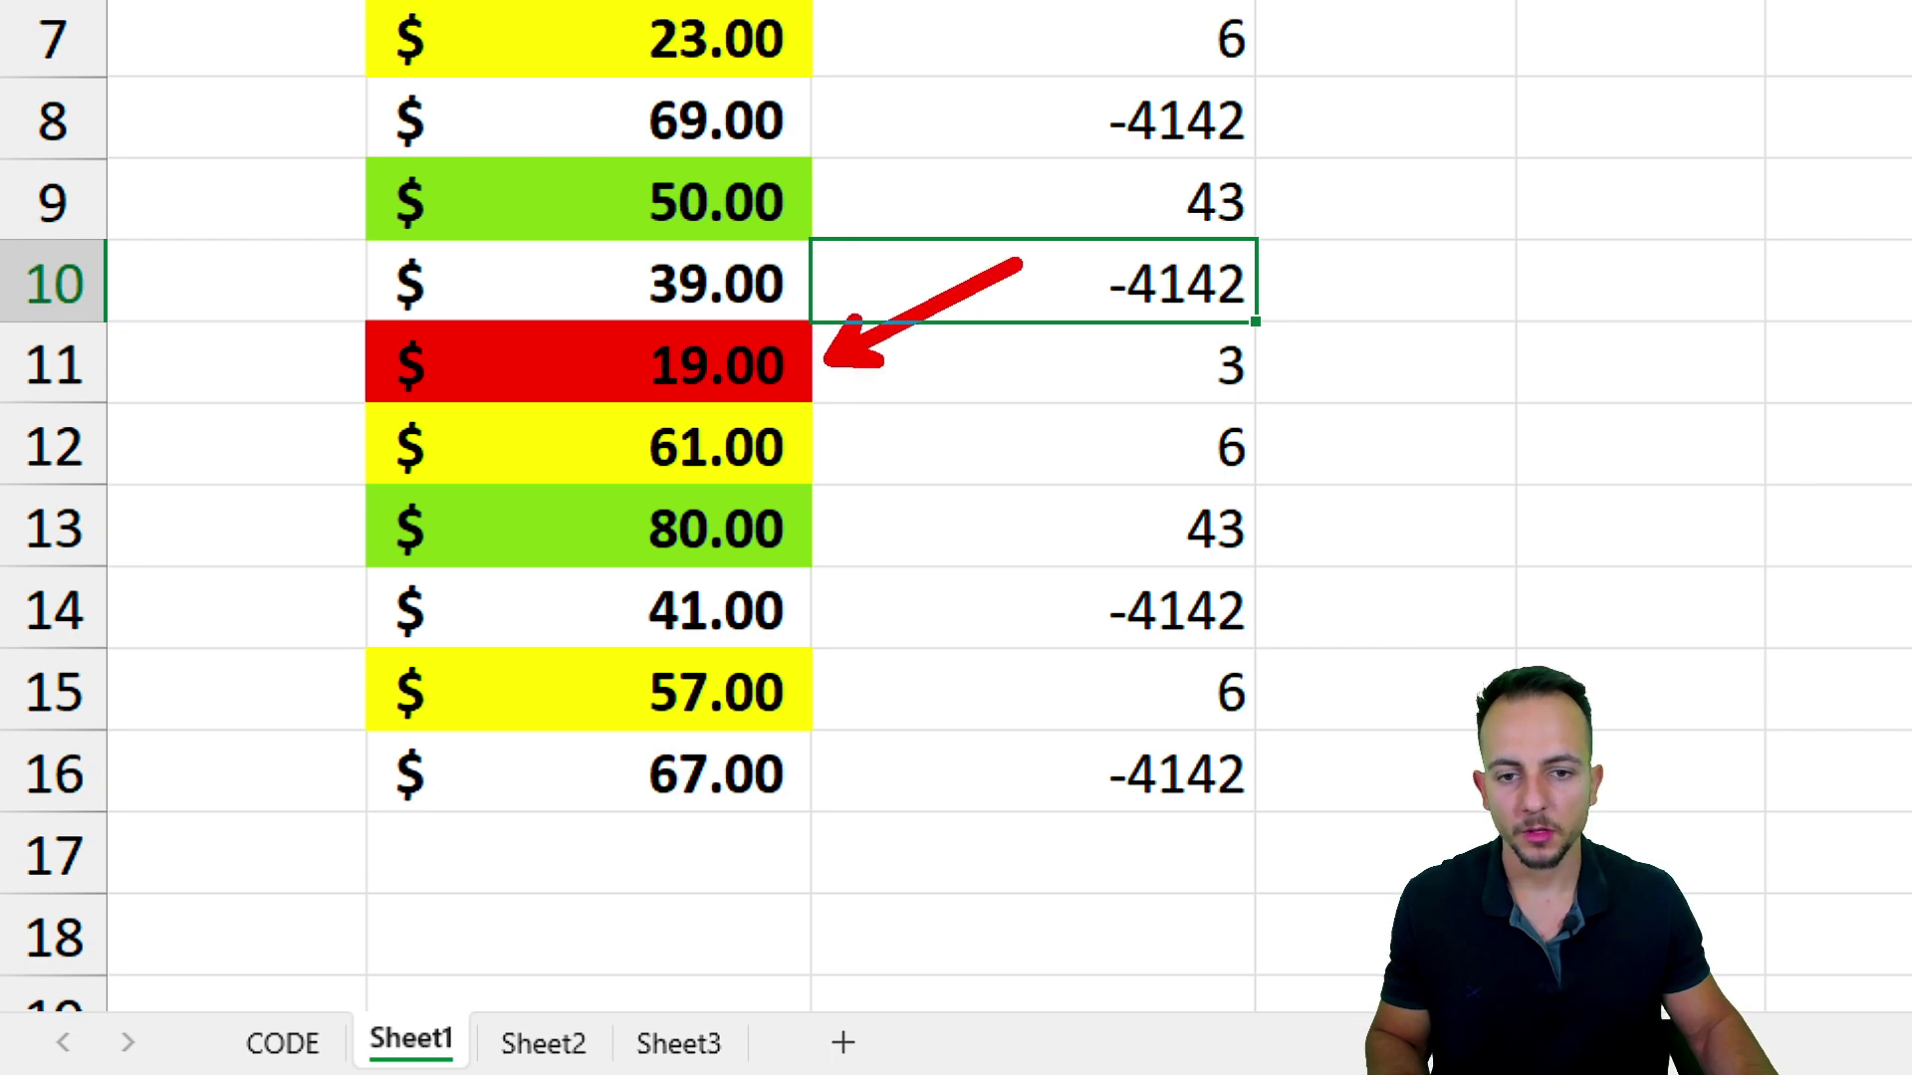
{"action": "mouse_move", "coordinate": [857, 412]}
{"action": "left_mouse_down"}
{"action": "mouse_move", "coordinate": [901, 458]}
{"action": "mouse_move", "coordinate": [1014, 374]}
{"action": "left_mouse_up"}
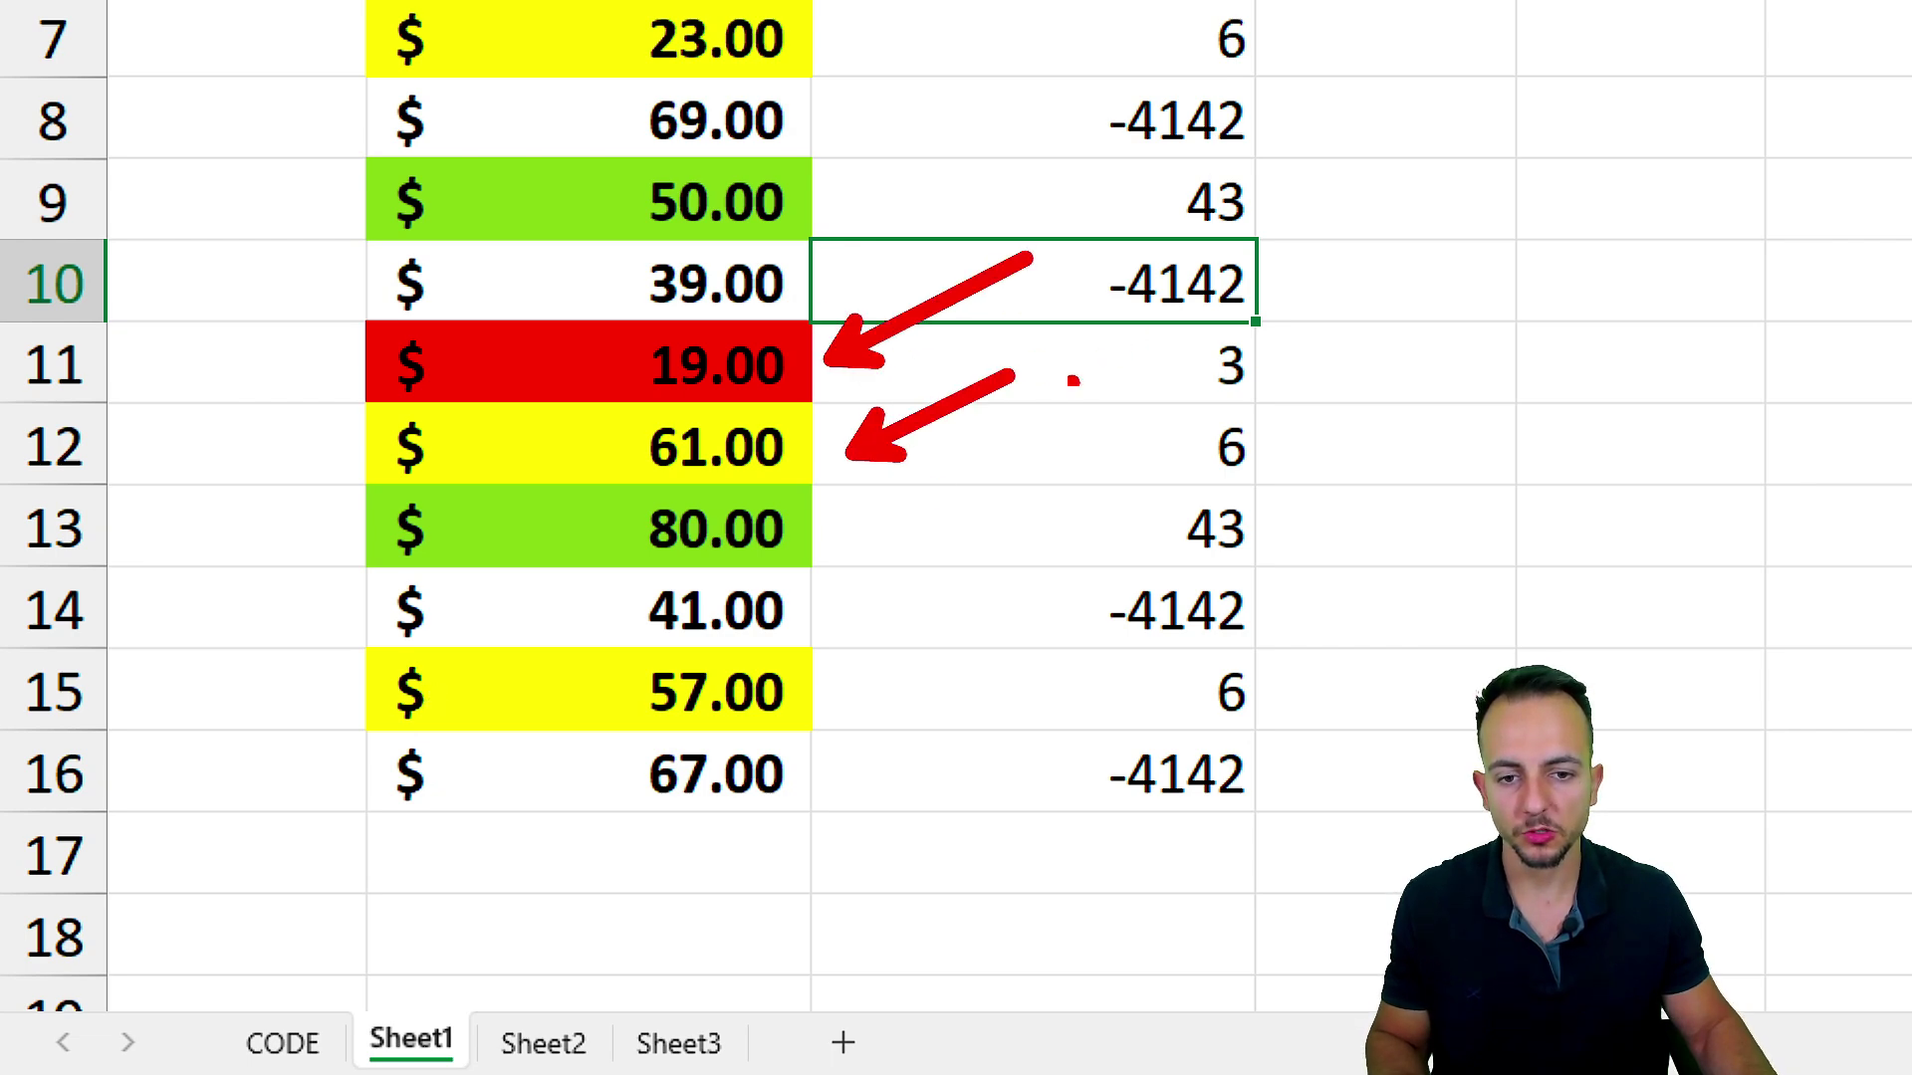
{"action": "left_click_drag", "start_coordinate": [858, 540], "coordinate": [979, 484]}
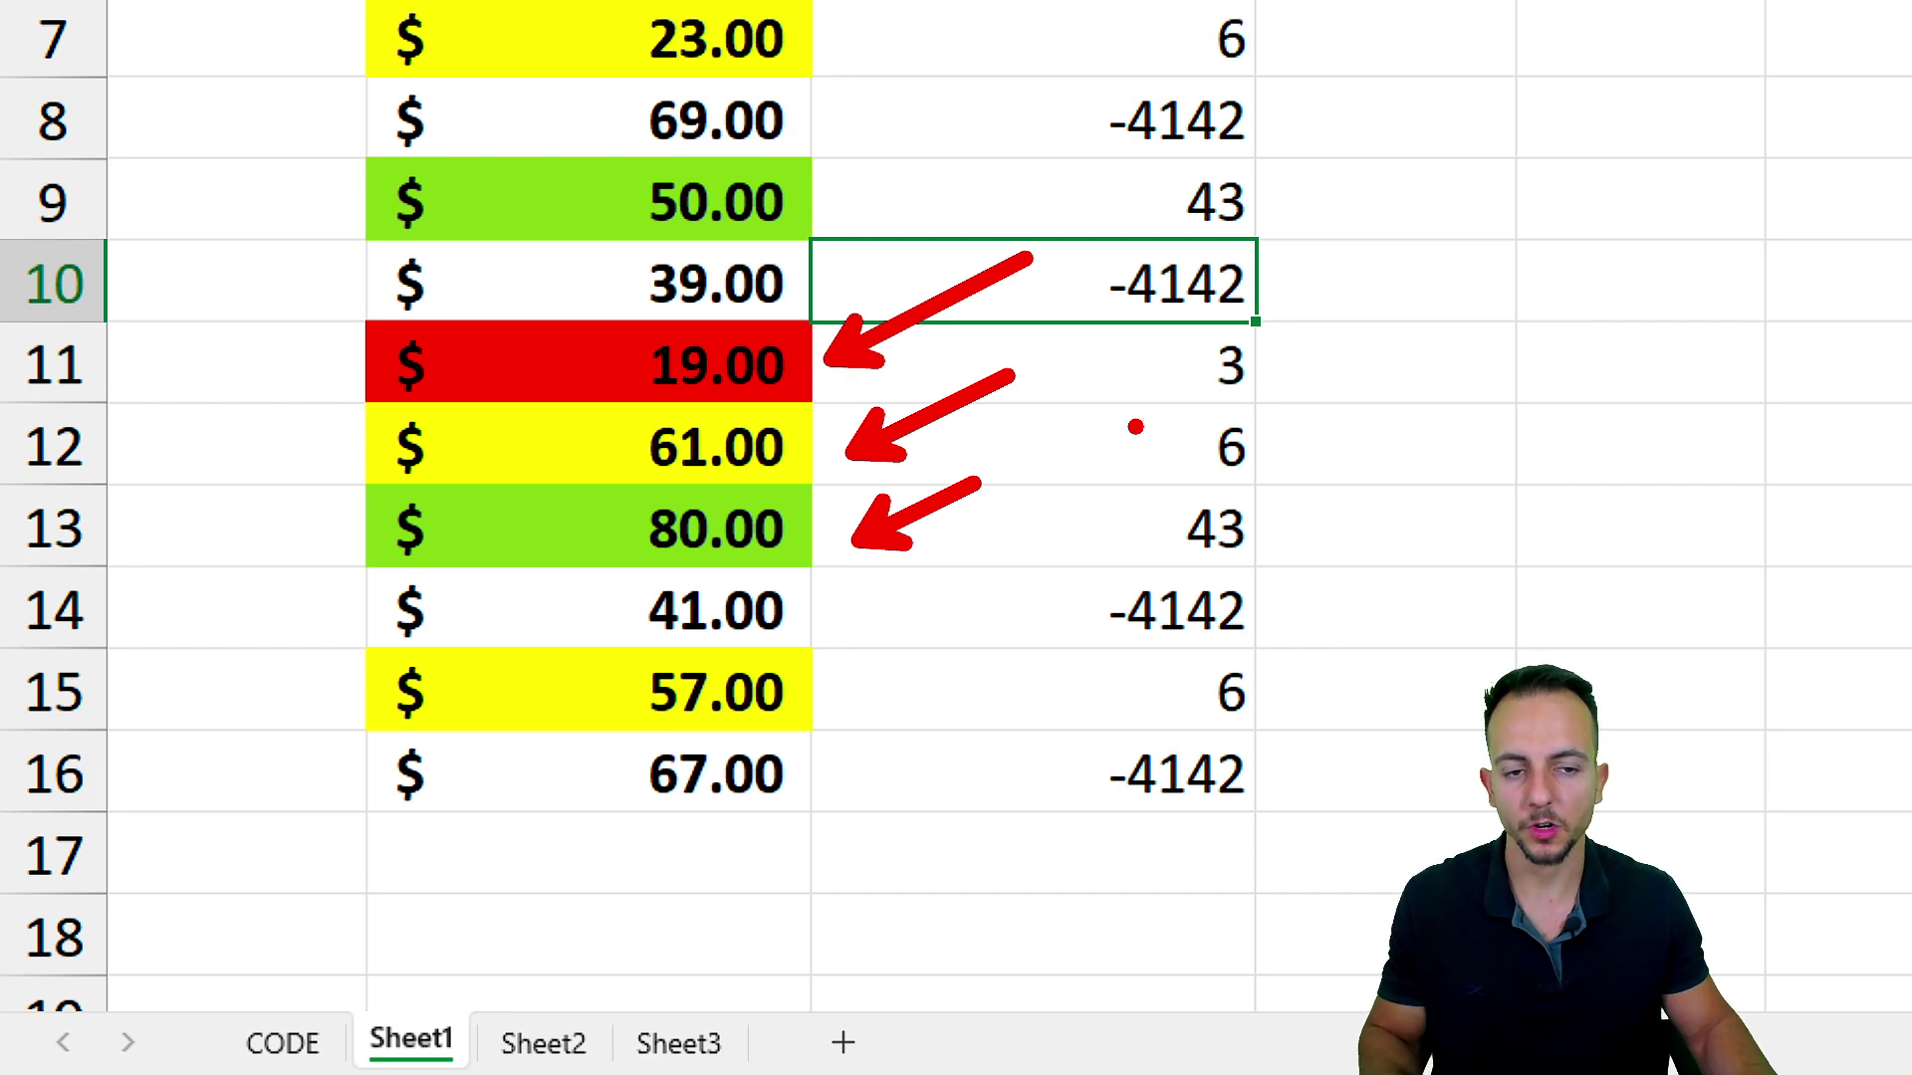
{"action": "key", "text": "Escape"}
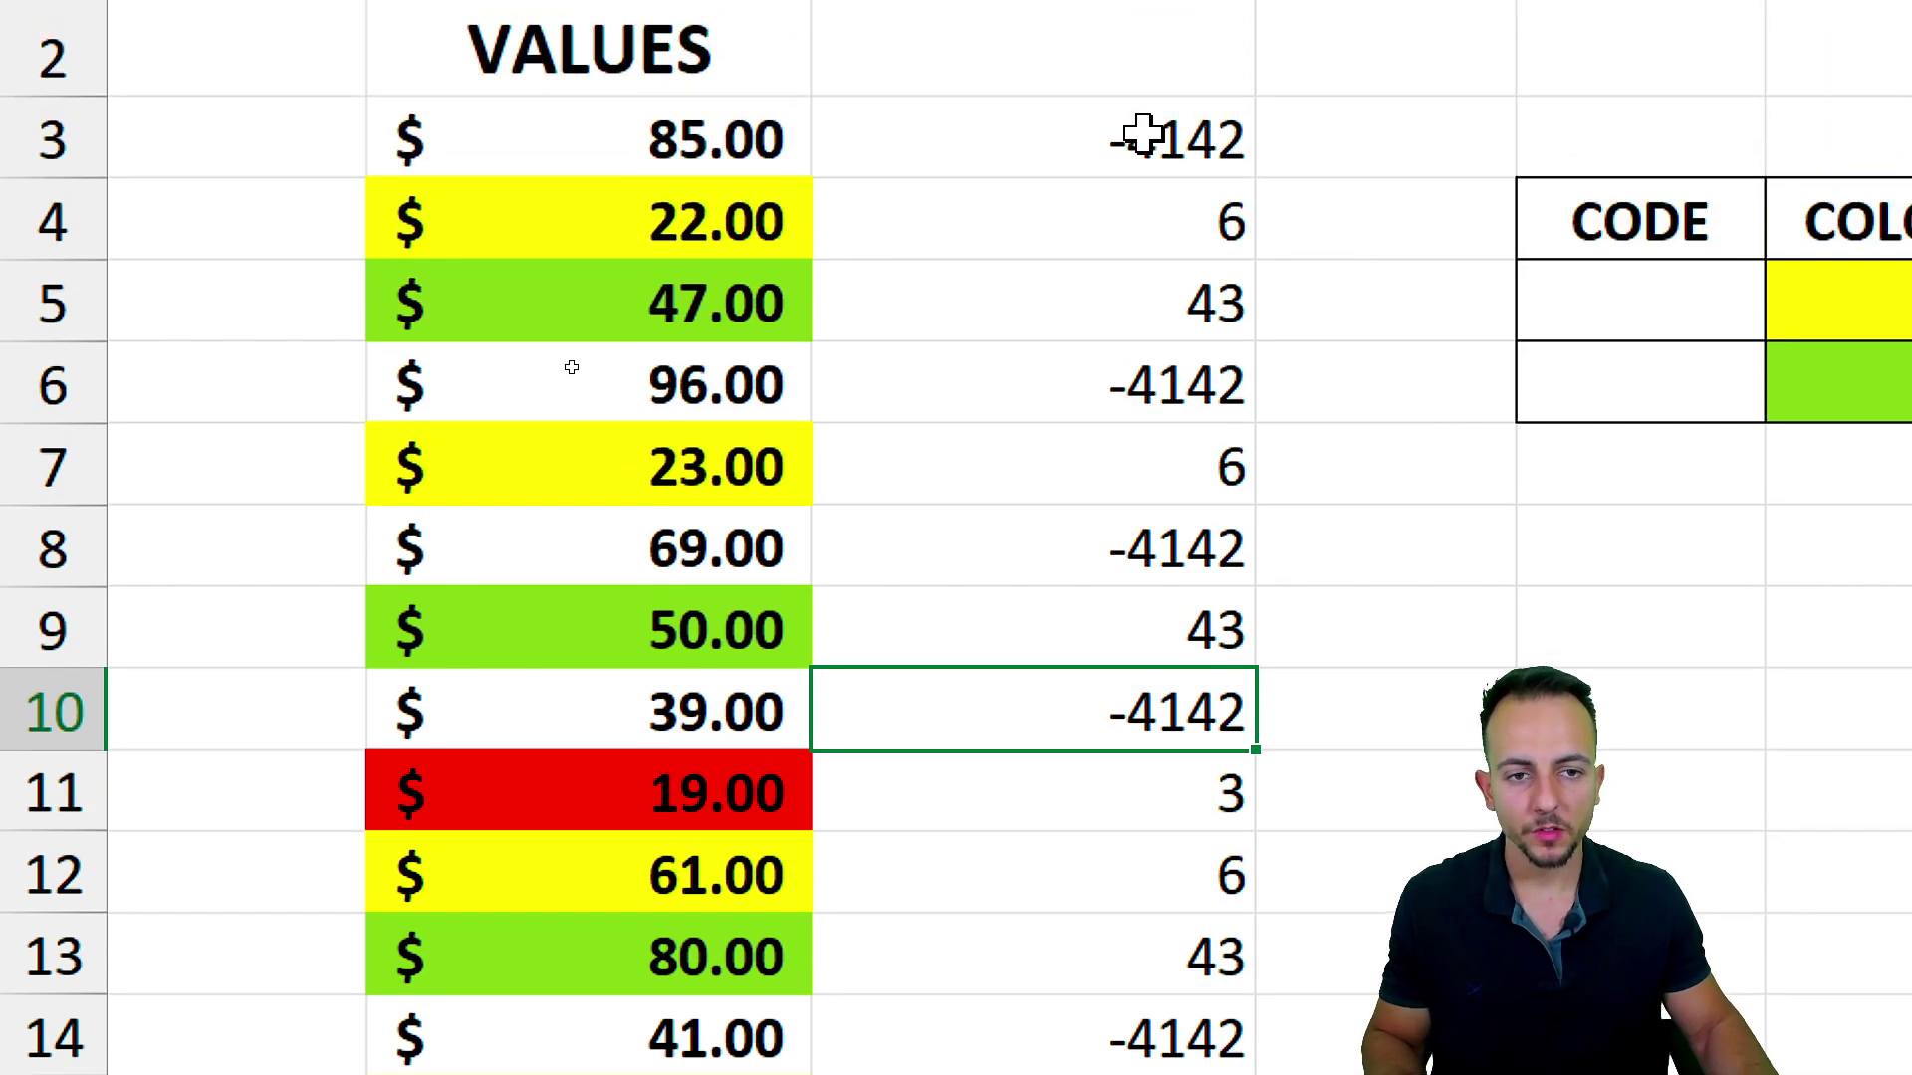
{"action": "left_click_drag", "start_coordinate": [1131, 128], "coordinate": [1130, 930]}
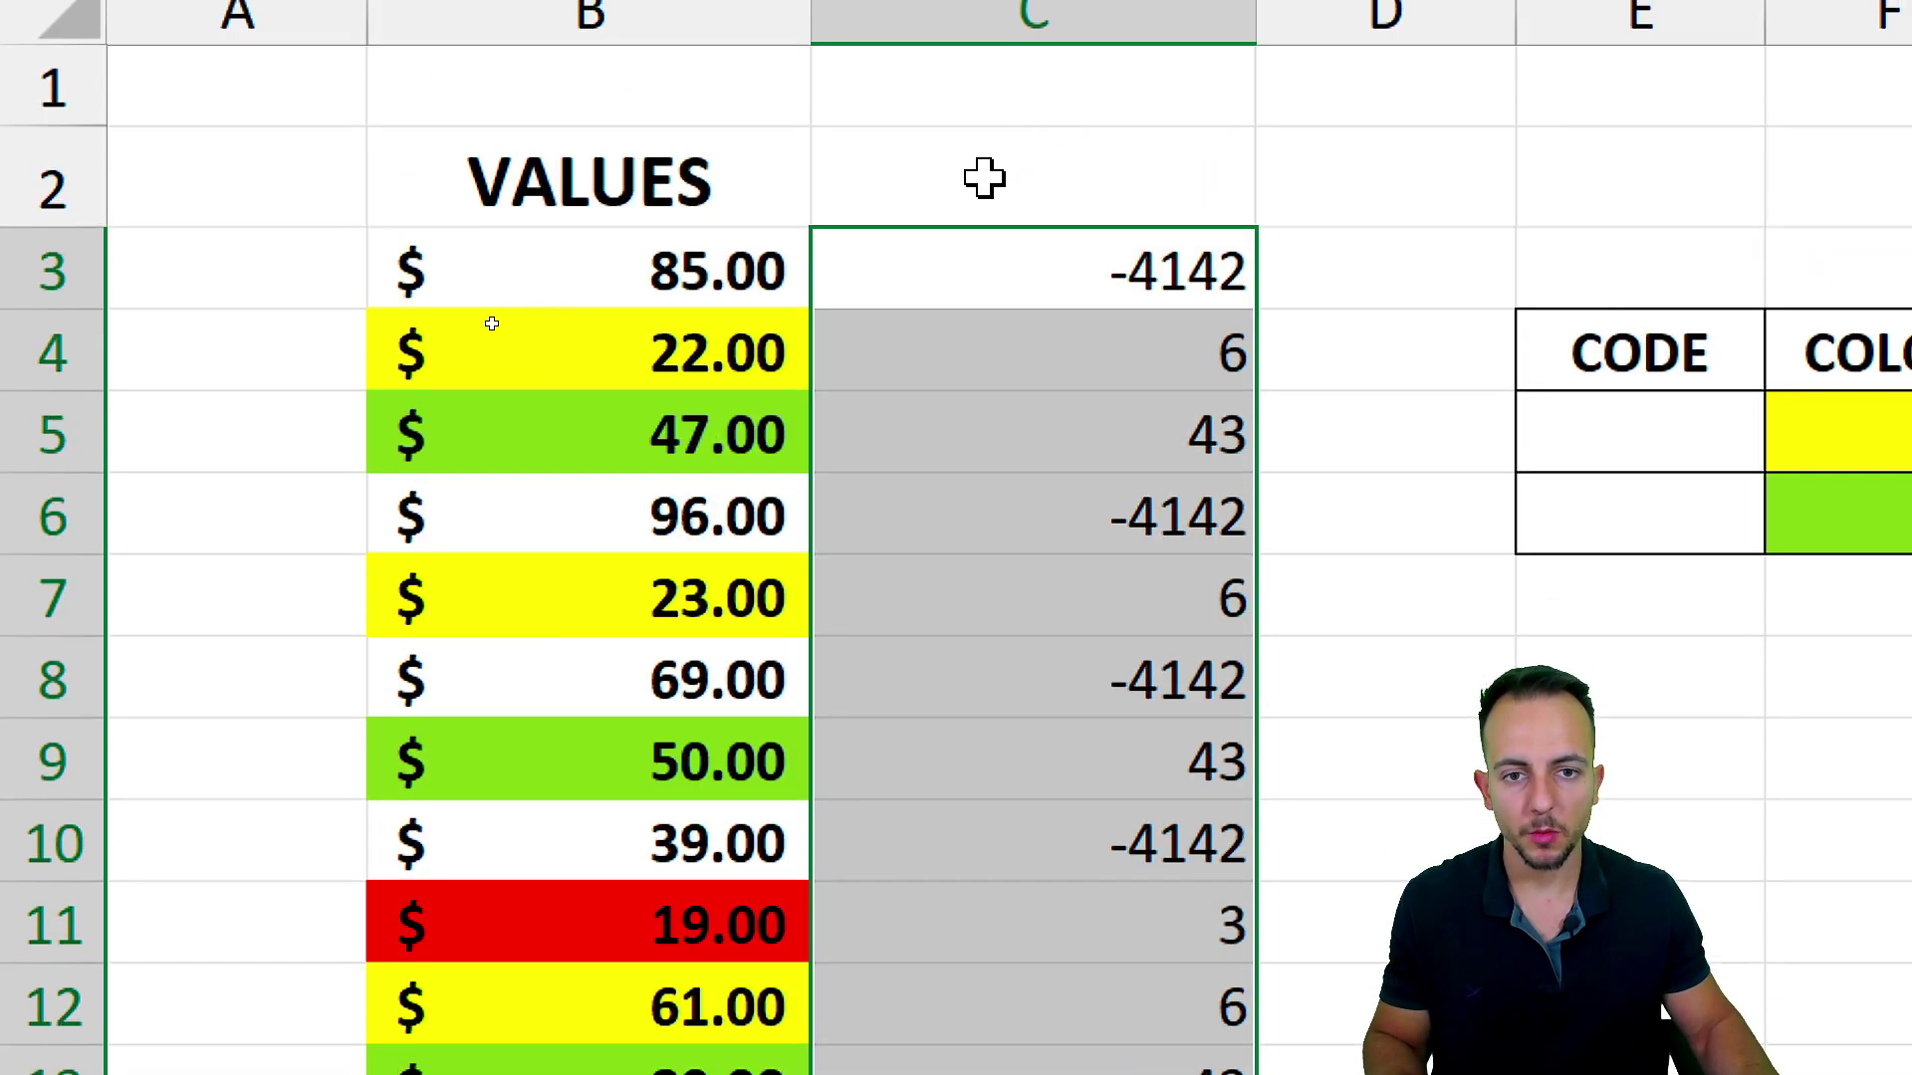
Give column C the header 'COLOR CODE'
{"action": "left_click", "coordinate": [982, 180]}
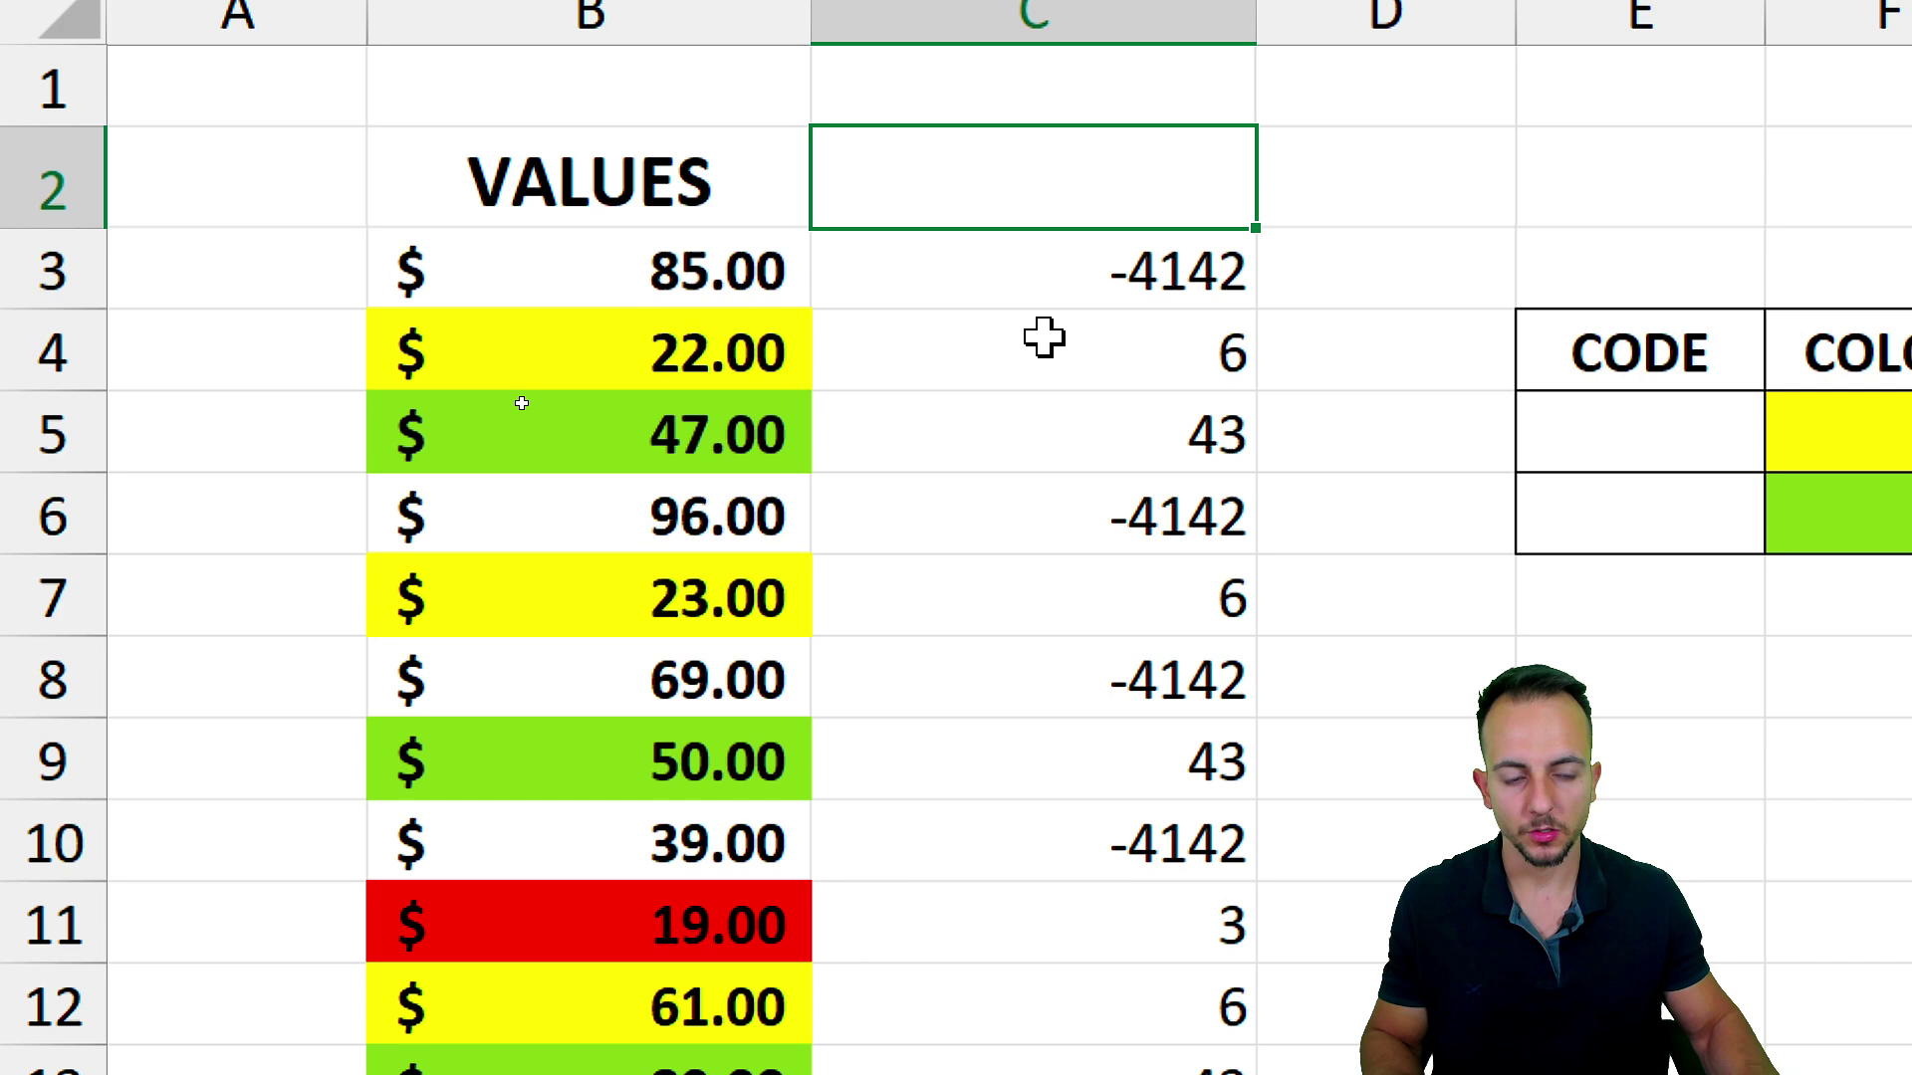
{"action": "type", "text": "CODE"}
{"action": "key", "text": "BackSpace"}
{"action": "key", "text": "BackSpace"}
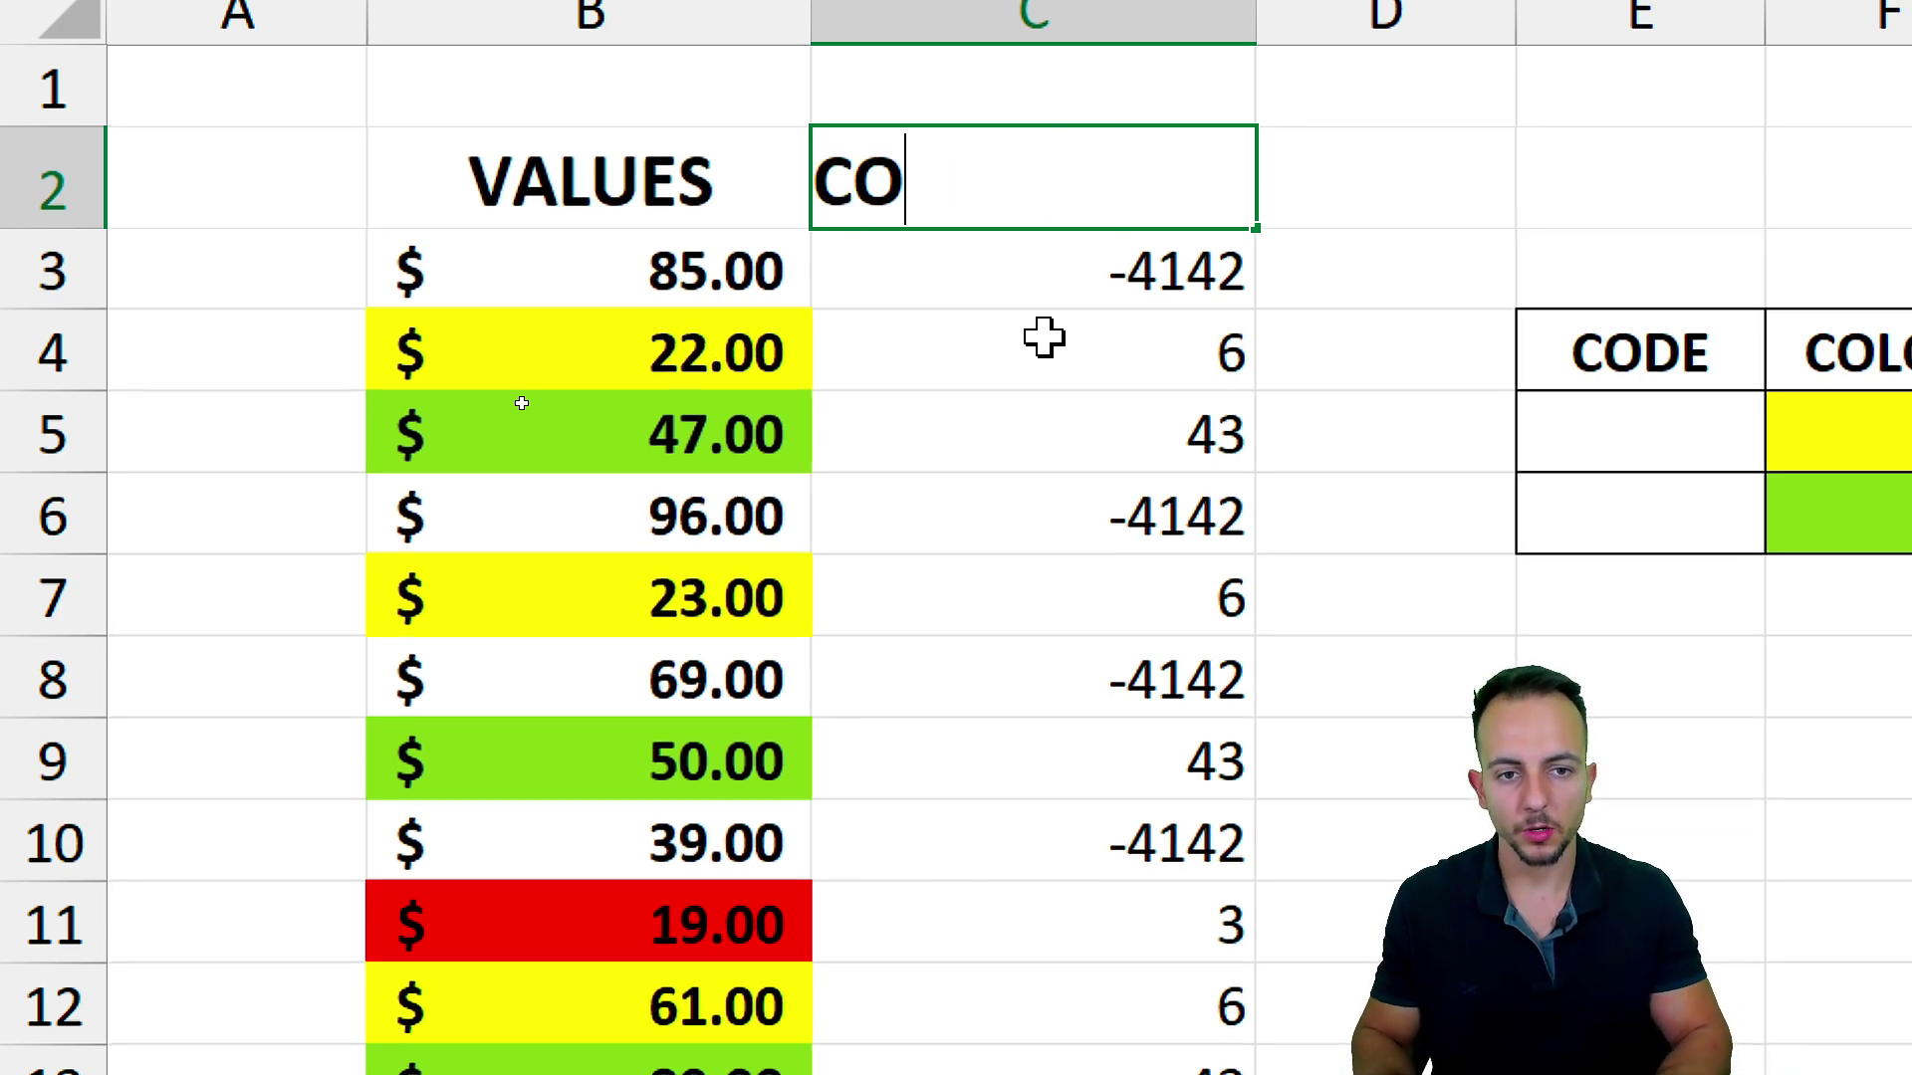
{"action": "type", "text": "LOR CODE"}
{"action": "key", "text": "Return"}
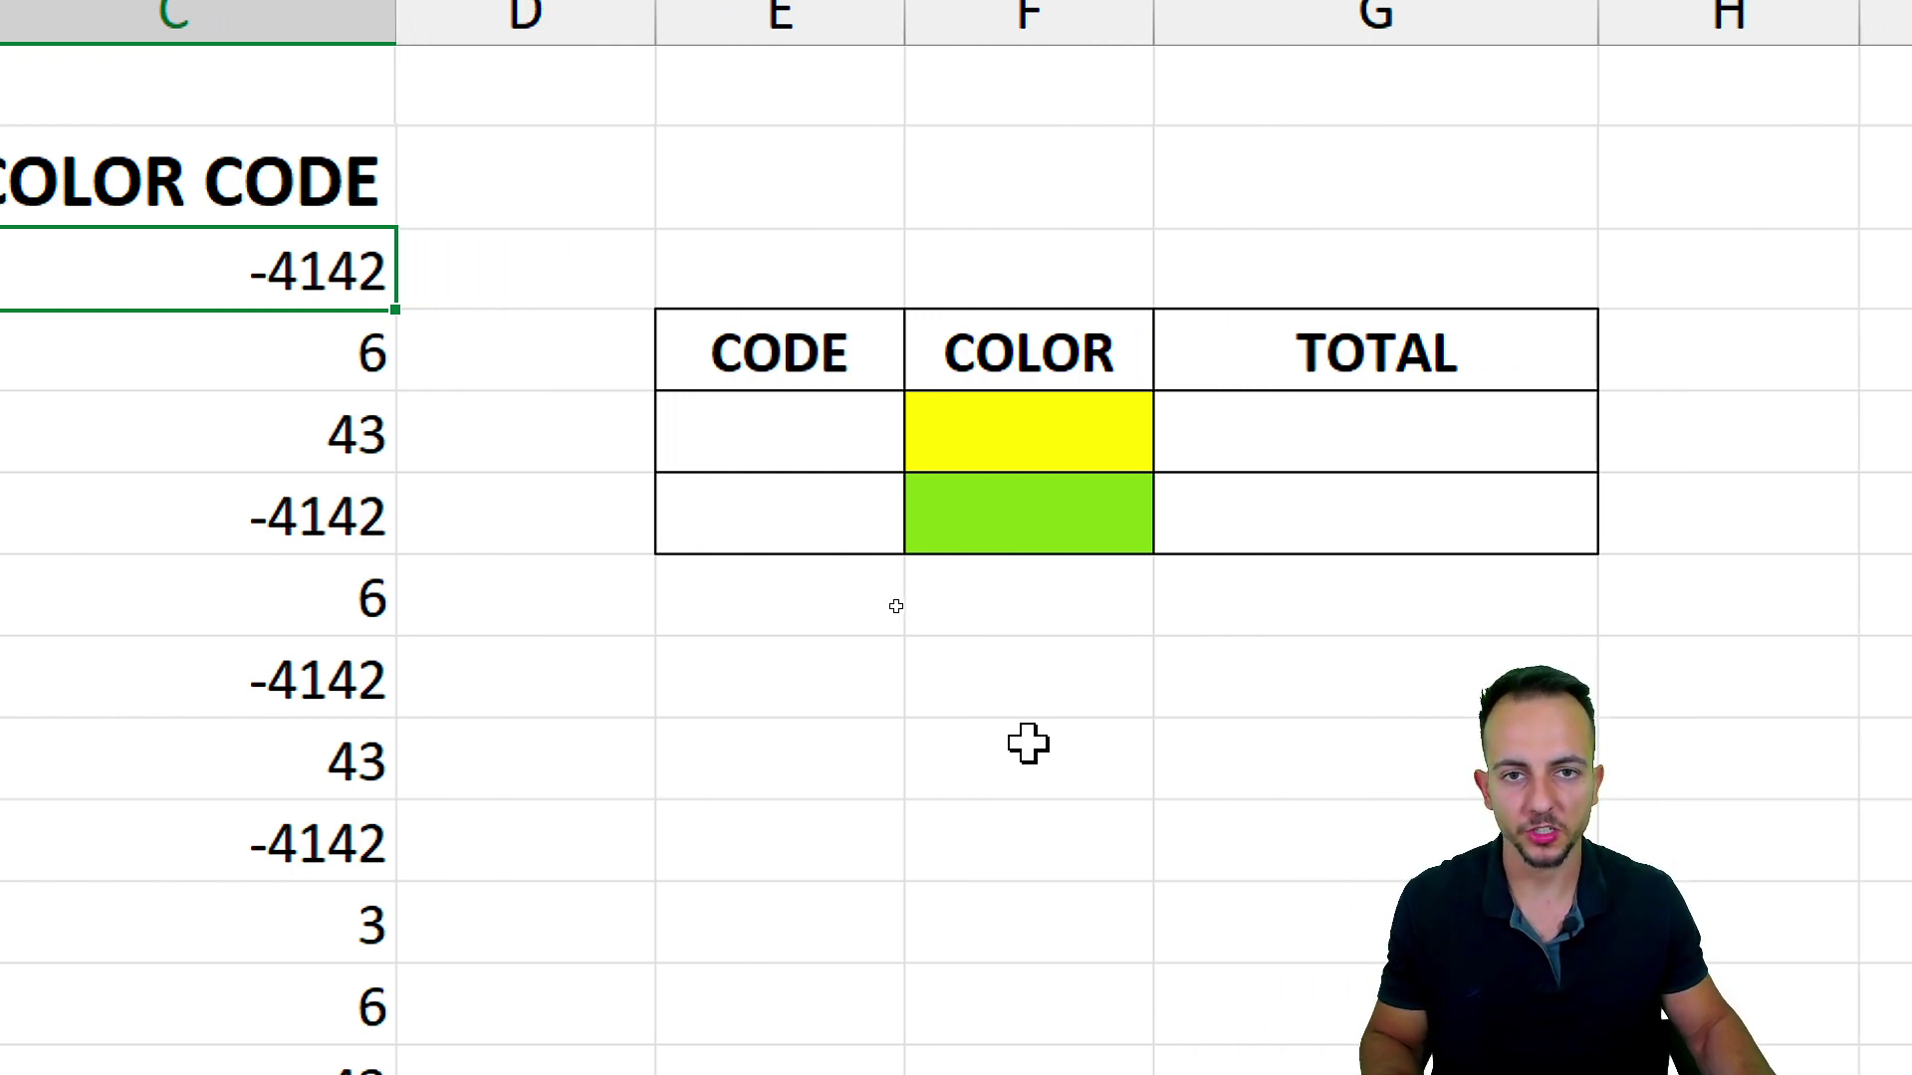
Enter =CELLCOLOR(F3) in E3 and fill it down, giving 6 for yellow and 43 for green
{"action": "left_click_drag", "start_coordinate": [807, 438], "coordinate": [798, 495]}
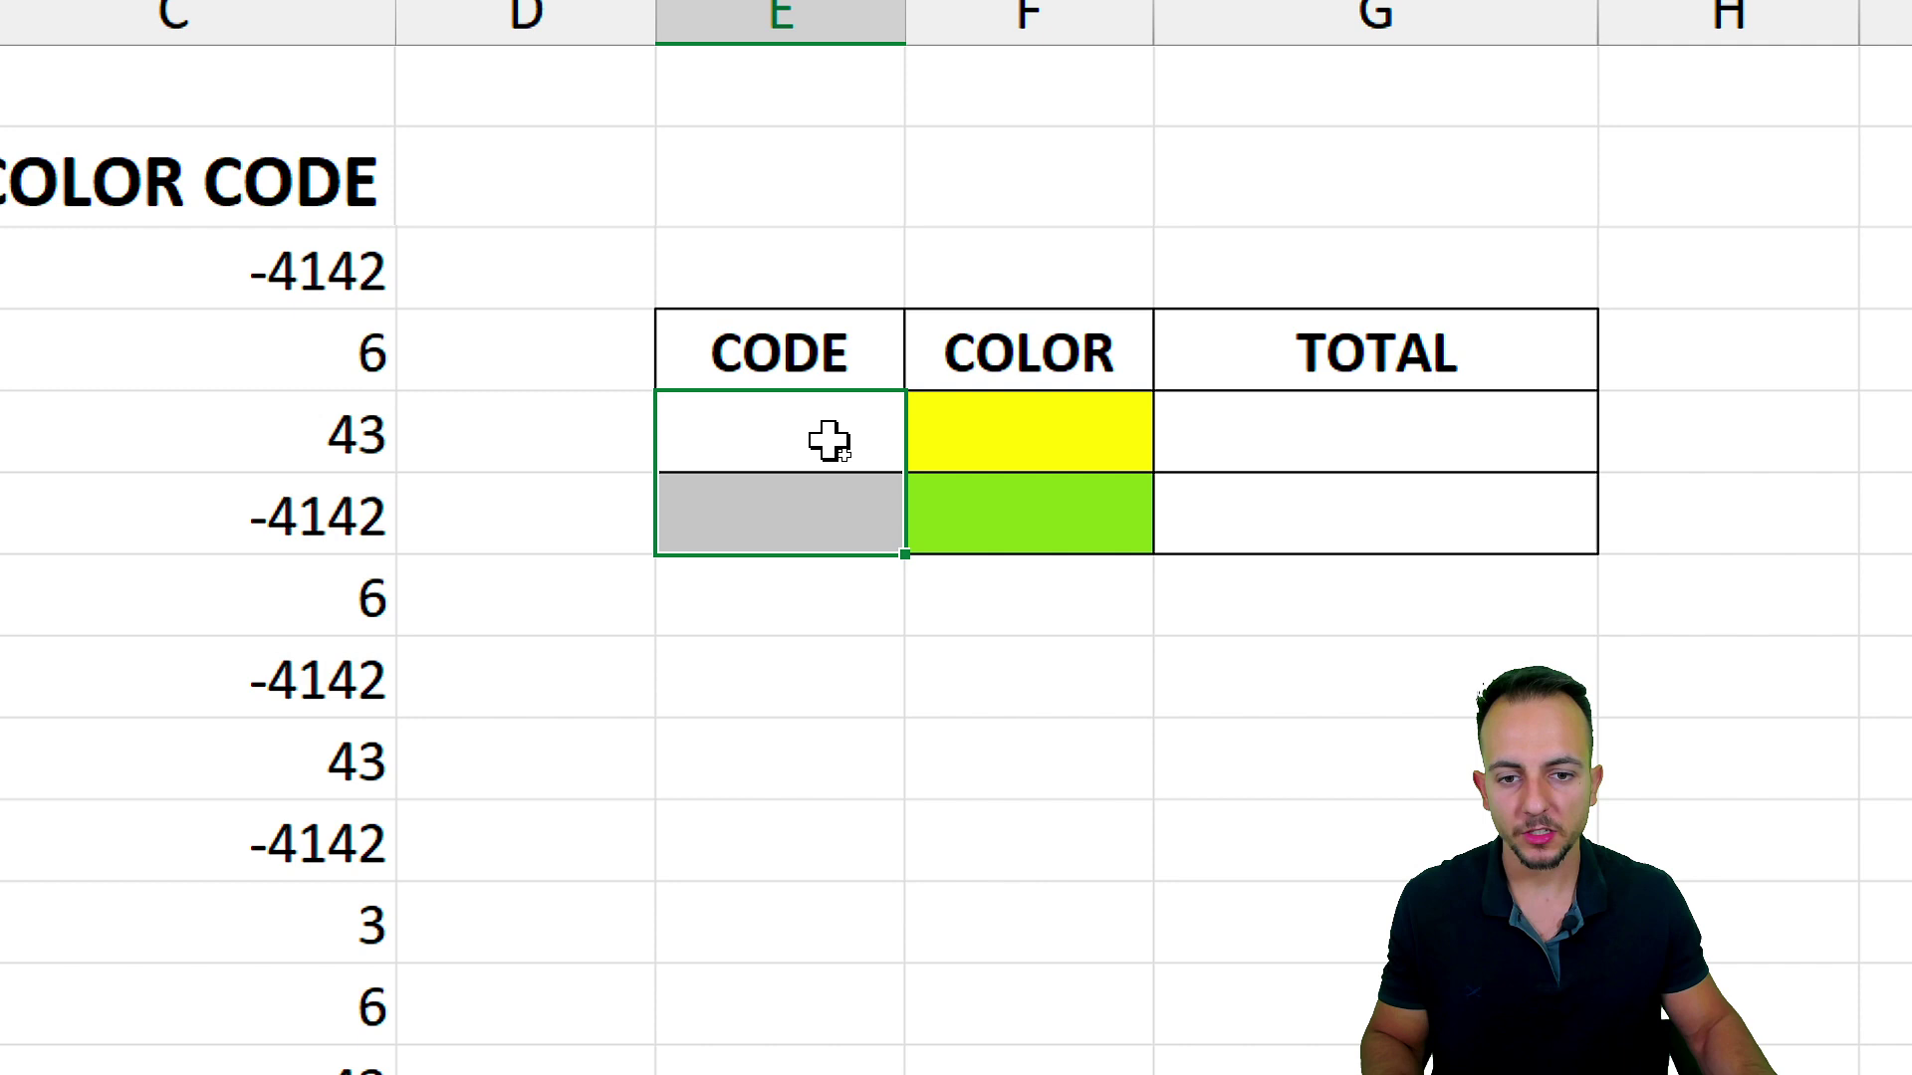
{"action": "left_click_drag", "start_coordinate": [973, 442], "coordinate": [816, 475]}
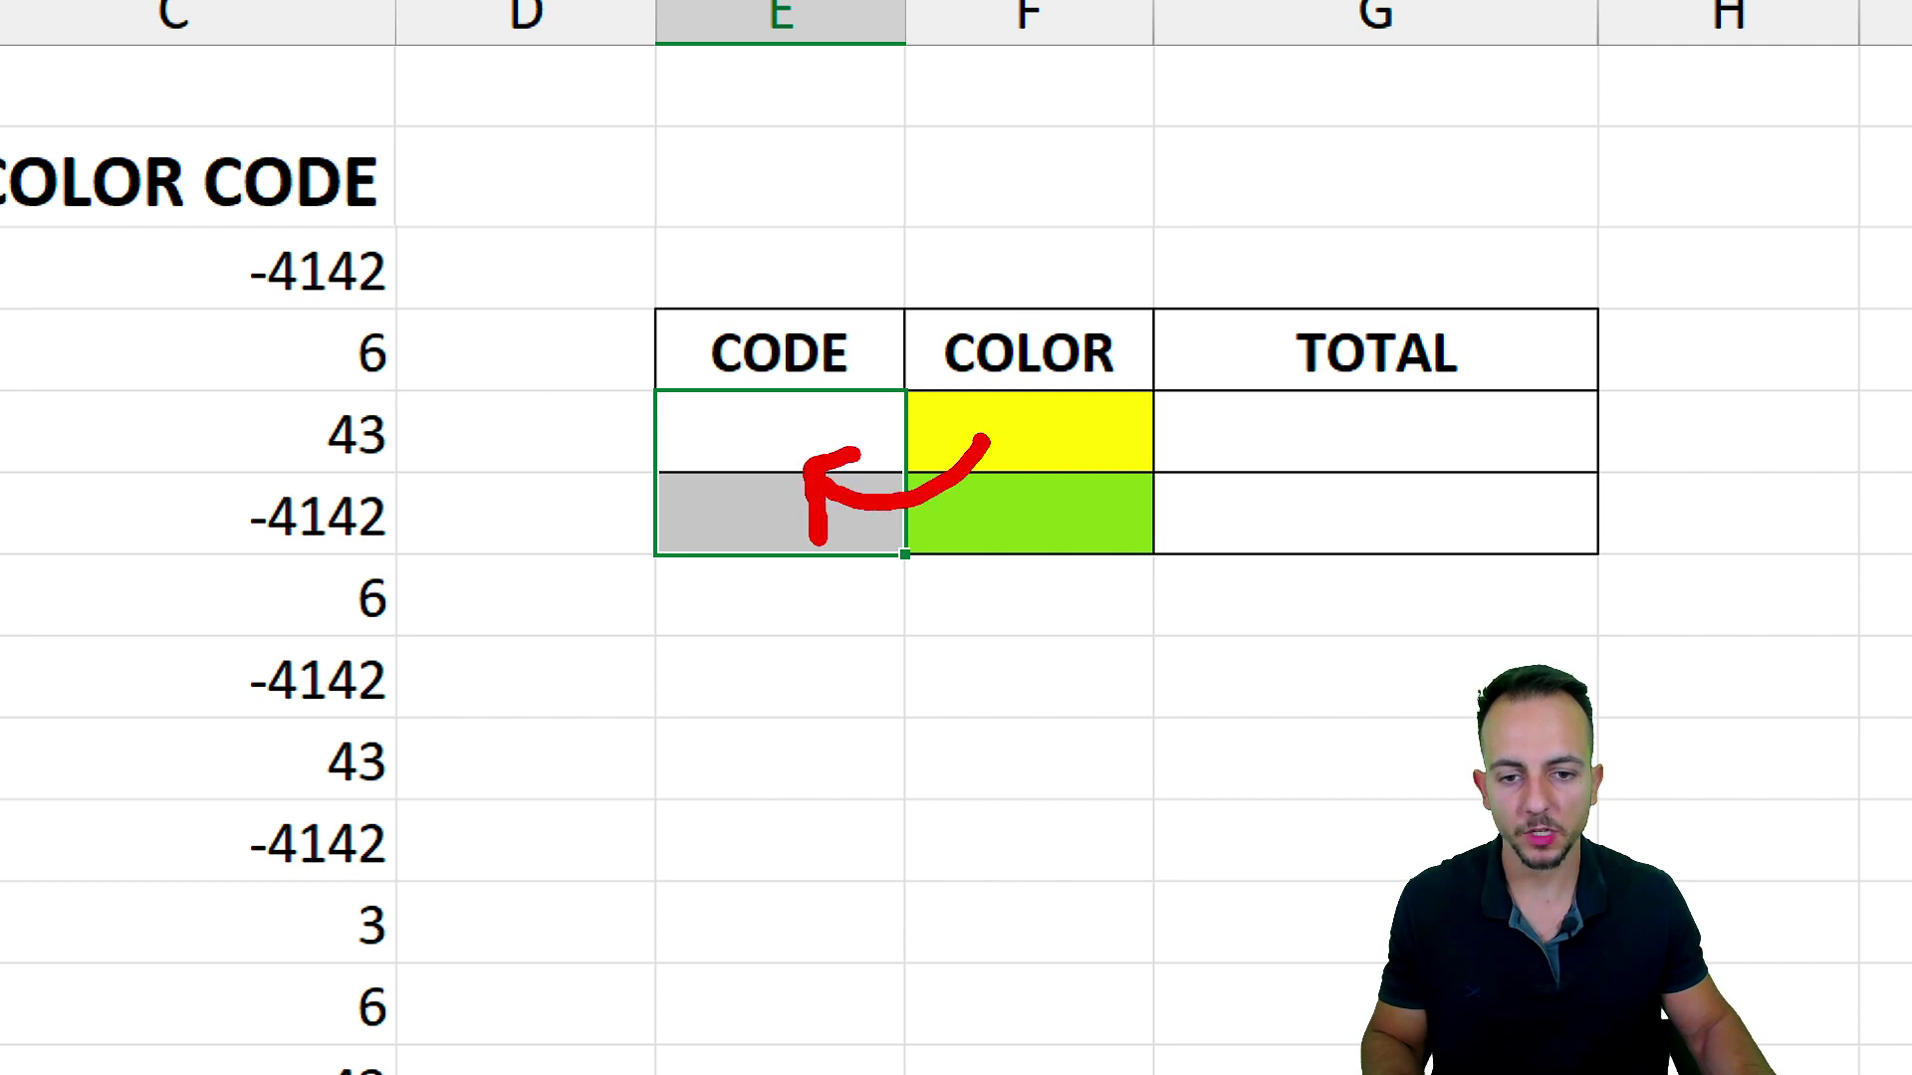
{"action": "mouse_move", "coordinate": [1035, 257]}
{"action": "left_mouse_down"}
{"action": "mouse_move", "coordinate": [906, 406]}
{"action": "mouse_move", "coordinate": [995, 215]}
{"action": "left_mouse_up"}
{"action": "key", "text": "Escape"}
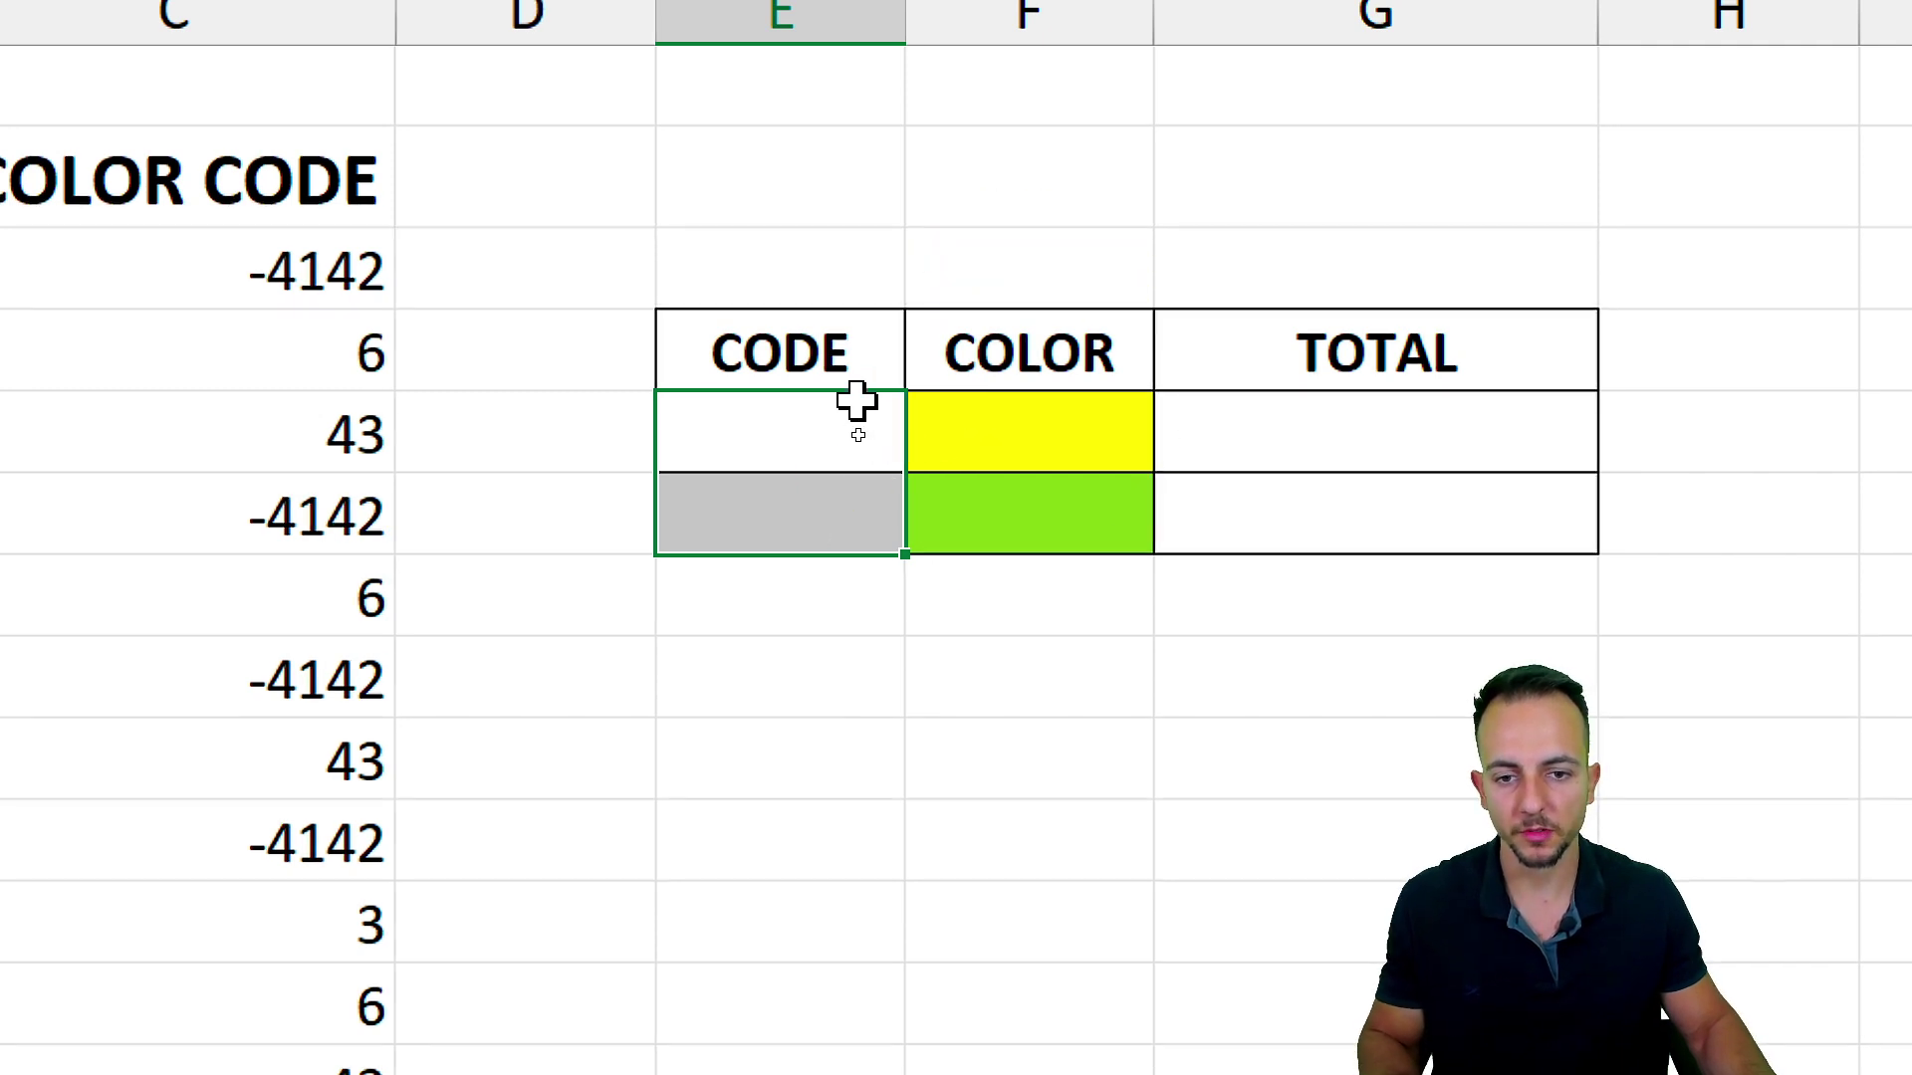
{"action": "left_click", "coordinate": [856, 403]}
{"action": "type", "text": "=C"}
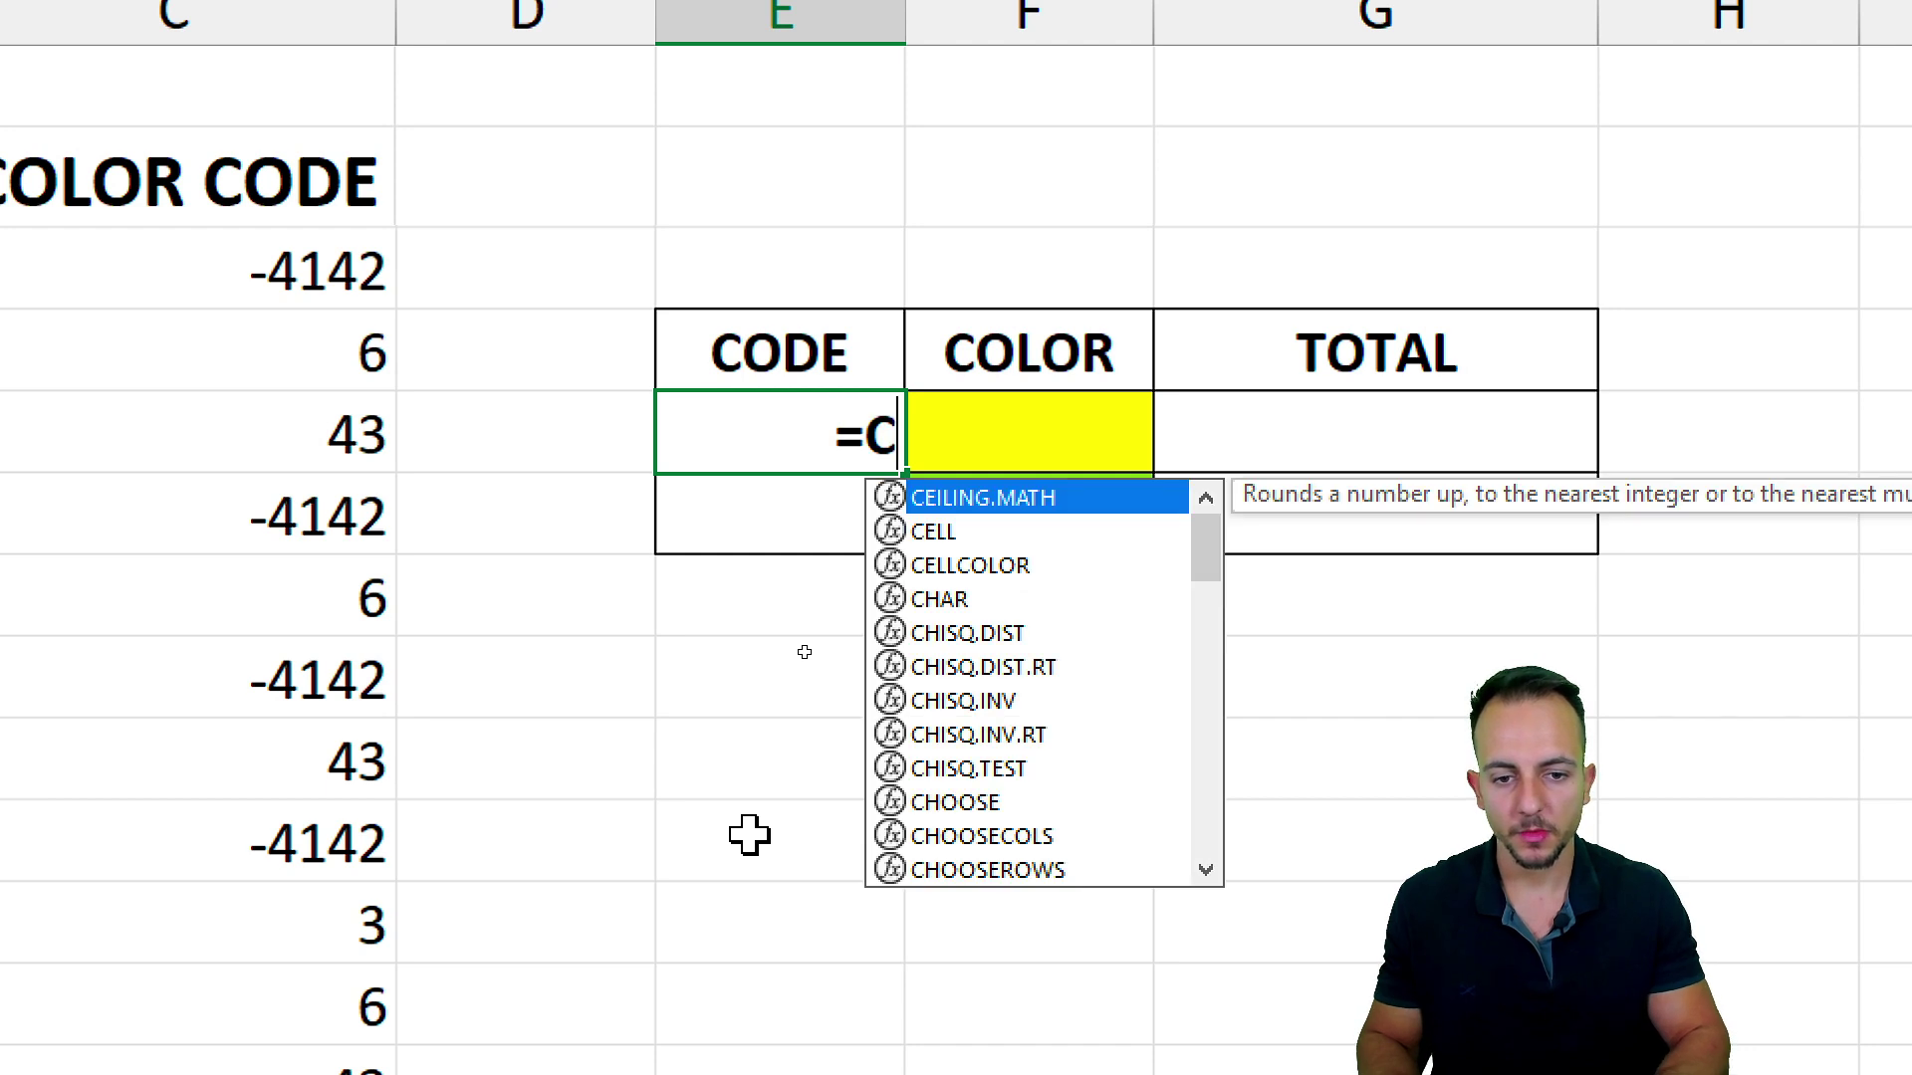
{"action": "type", "text": "OLO"}
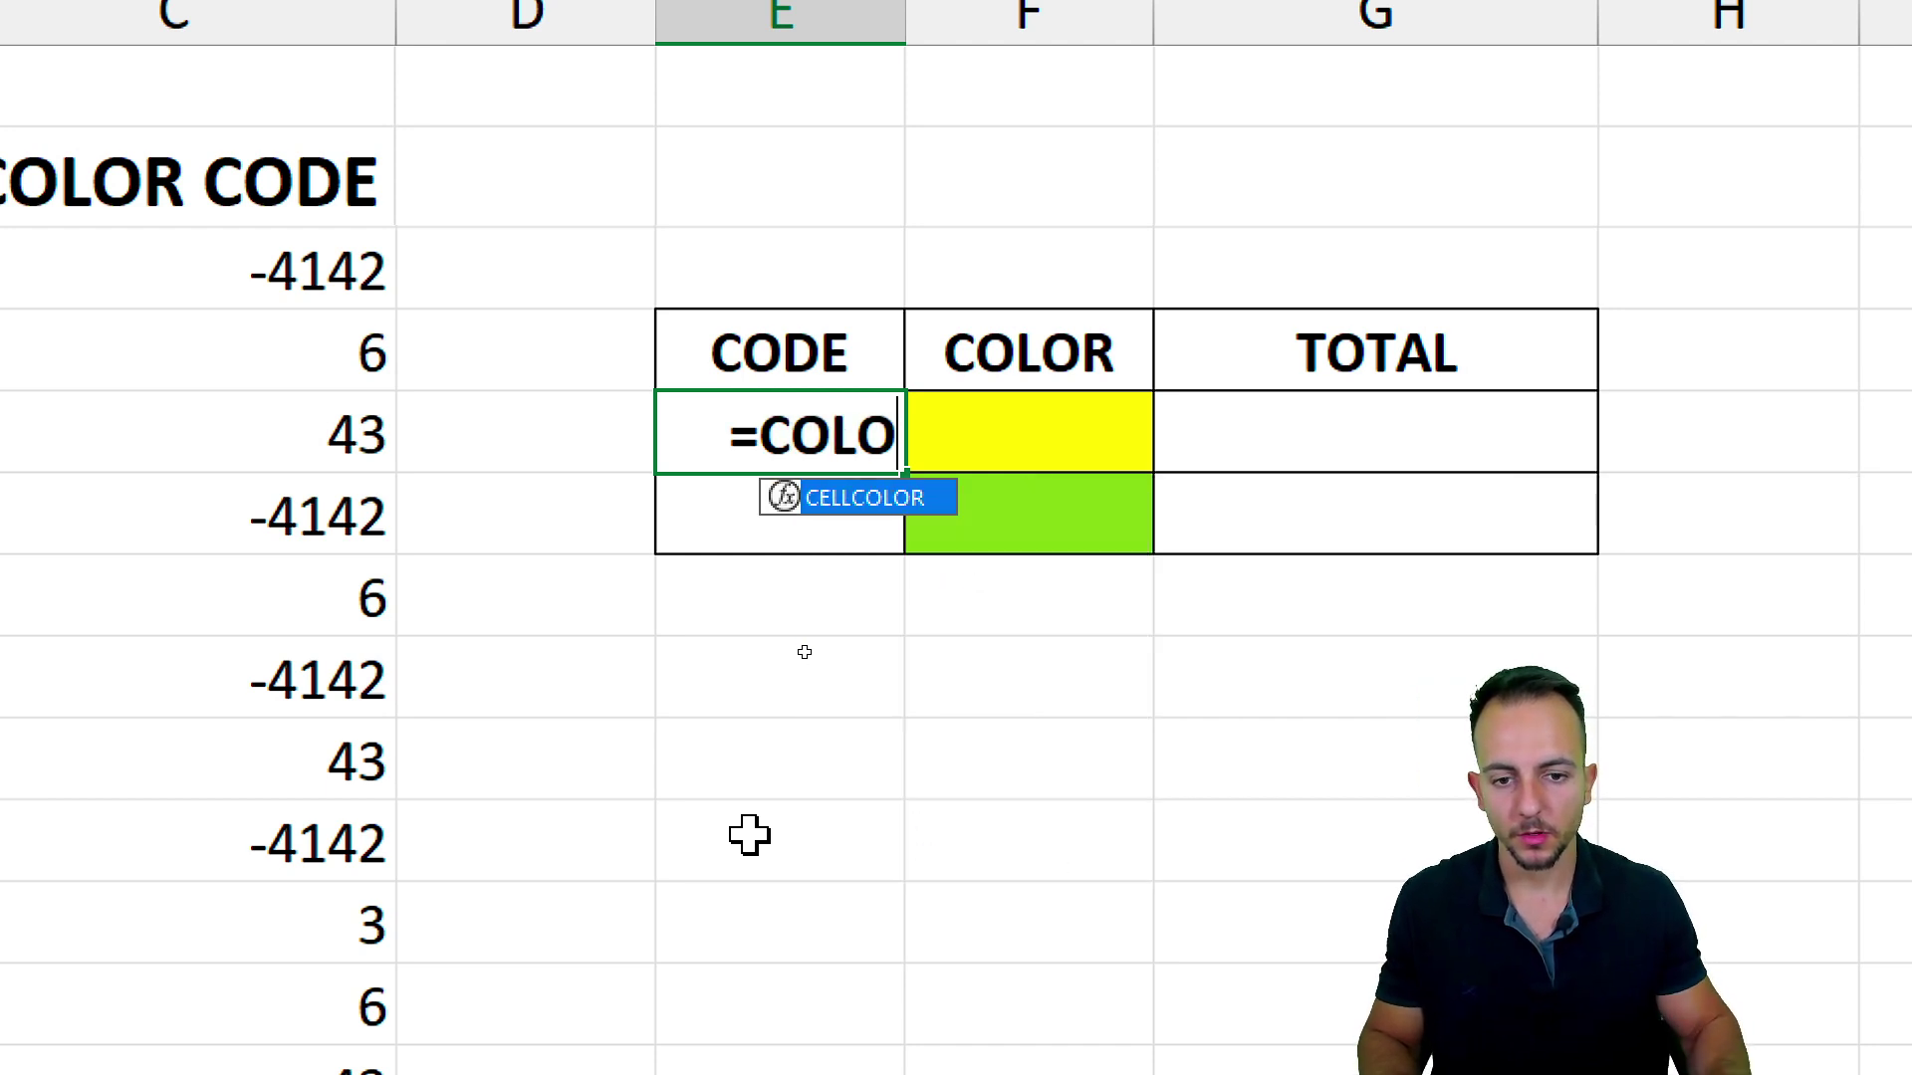
{"action": "double_click", "coordinate": [866, 503]}
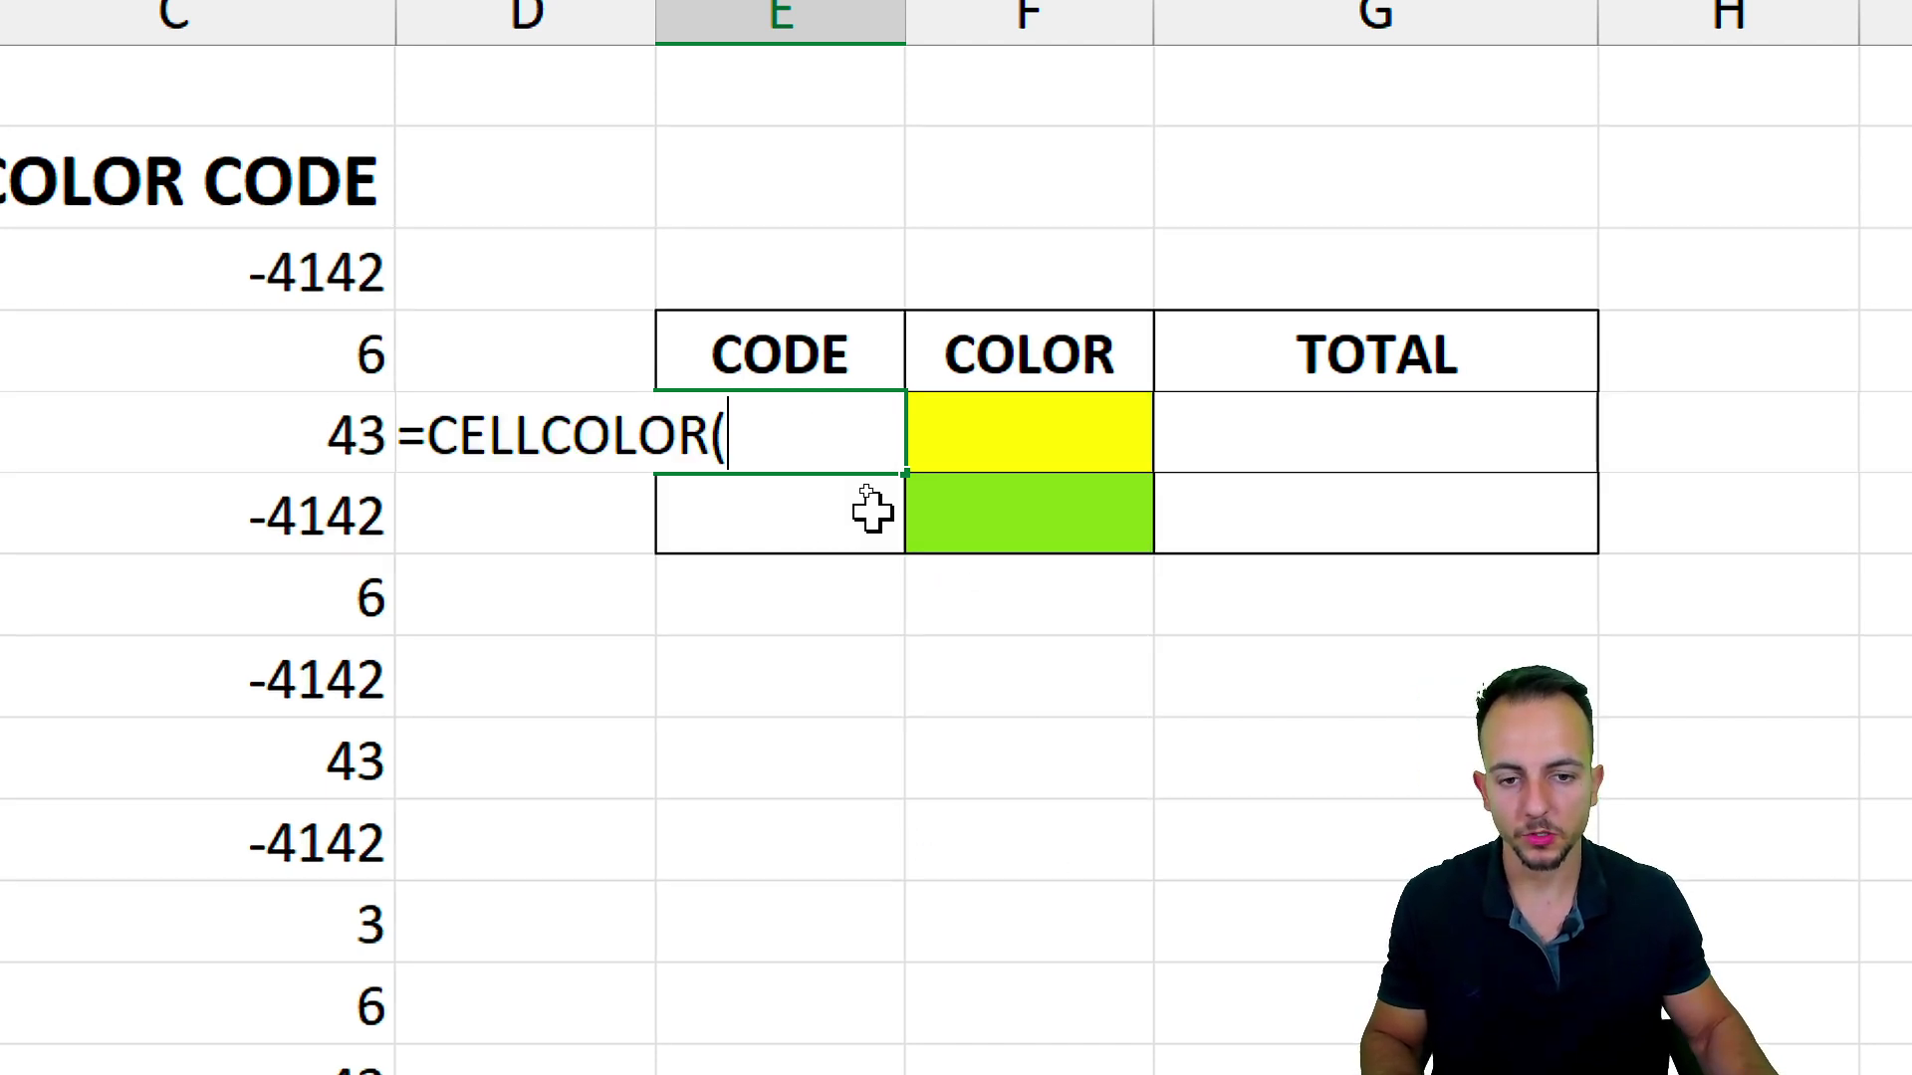
{"action": "left_click", "coordinate": [1036, 448]}
{"action": "key", "text": "Return"}
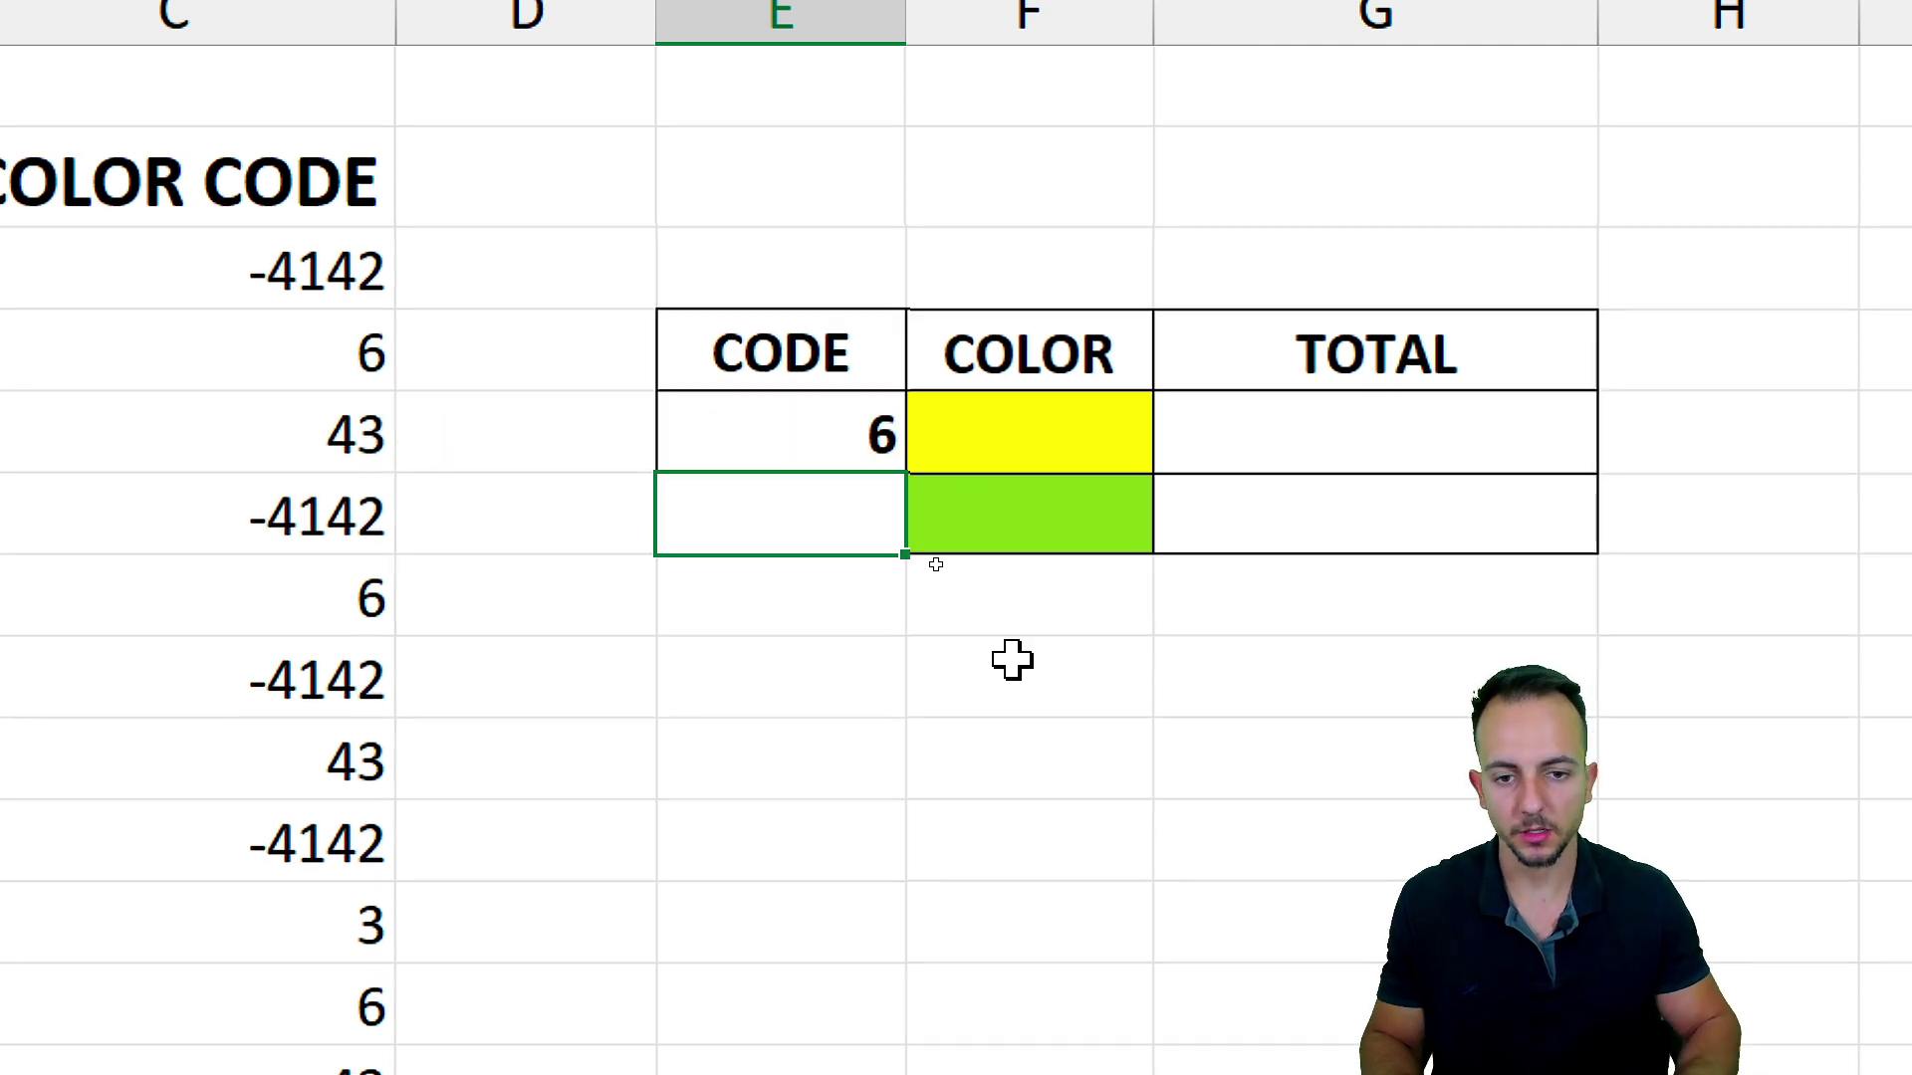
{"action": "left_click", "coordinate": [866, 433]}
{"action": "left_click_drag", "start_coordinate": [904, 470], "coordinate": [900, 543]}
Enter =SUMIF(C3:C16,E3,B3:B16) as the yellow row's TOTAL, giving $163.00
{"action": "left_click", "coordinate": [1414, 453]}
{"action": "scroll", "coordinate": [1647, 542], "scroll_direction": "right", "scroll_amount": 2}
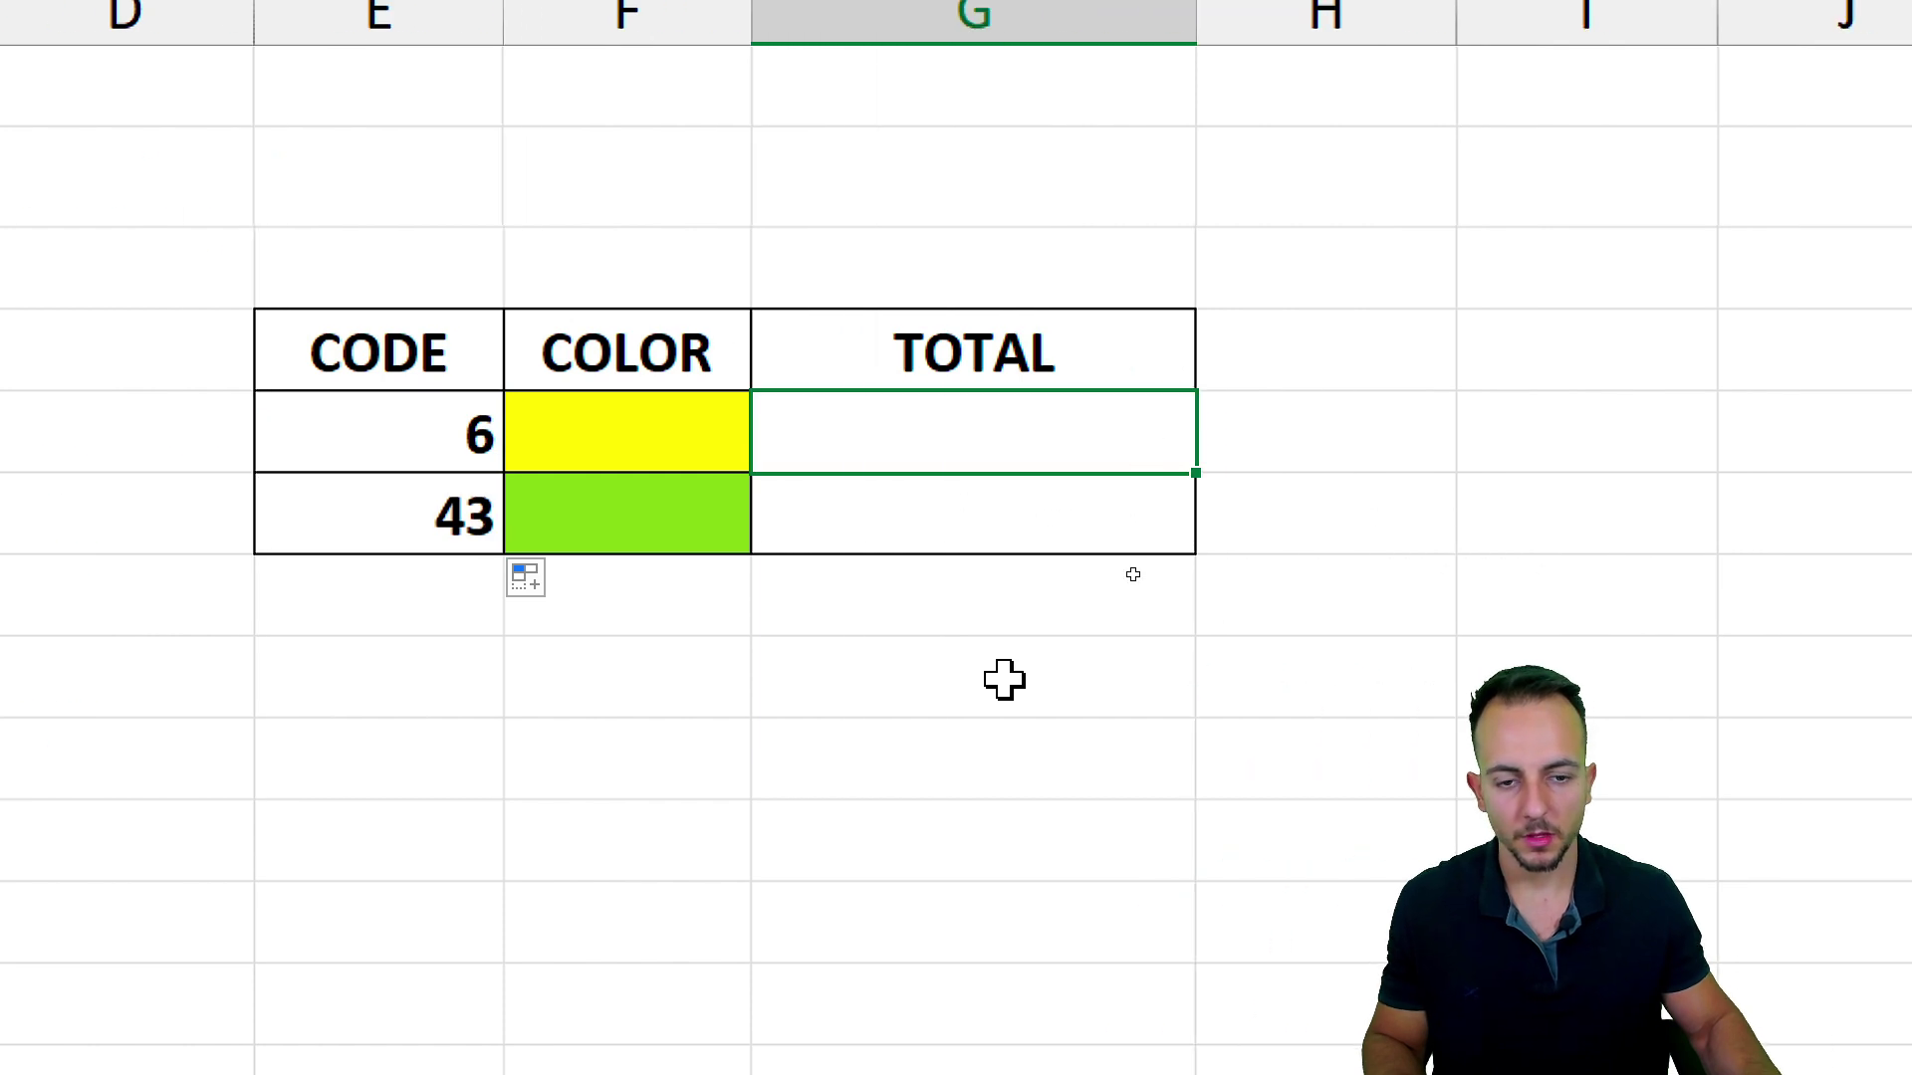
{"action": "type", "text": "=SUMIF"}
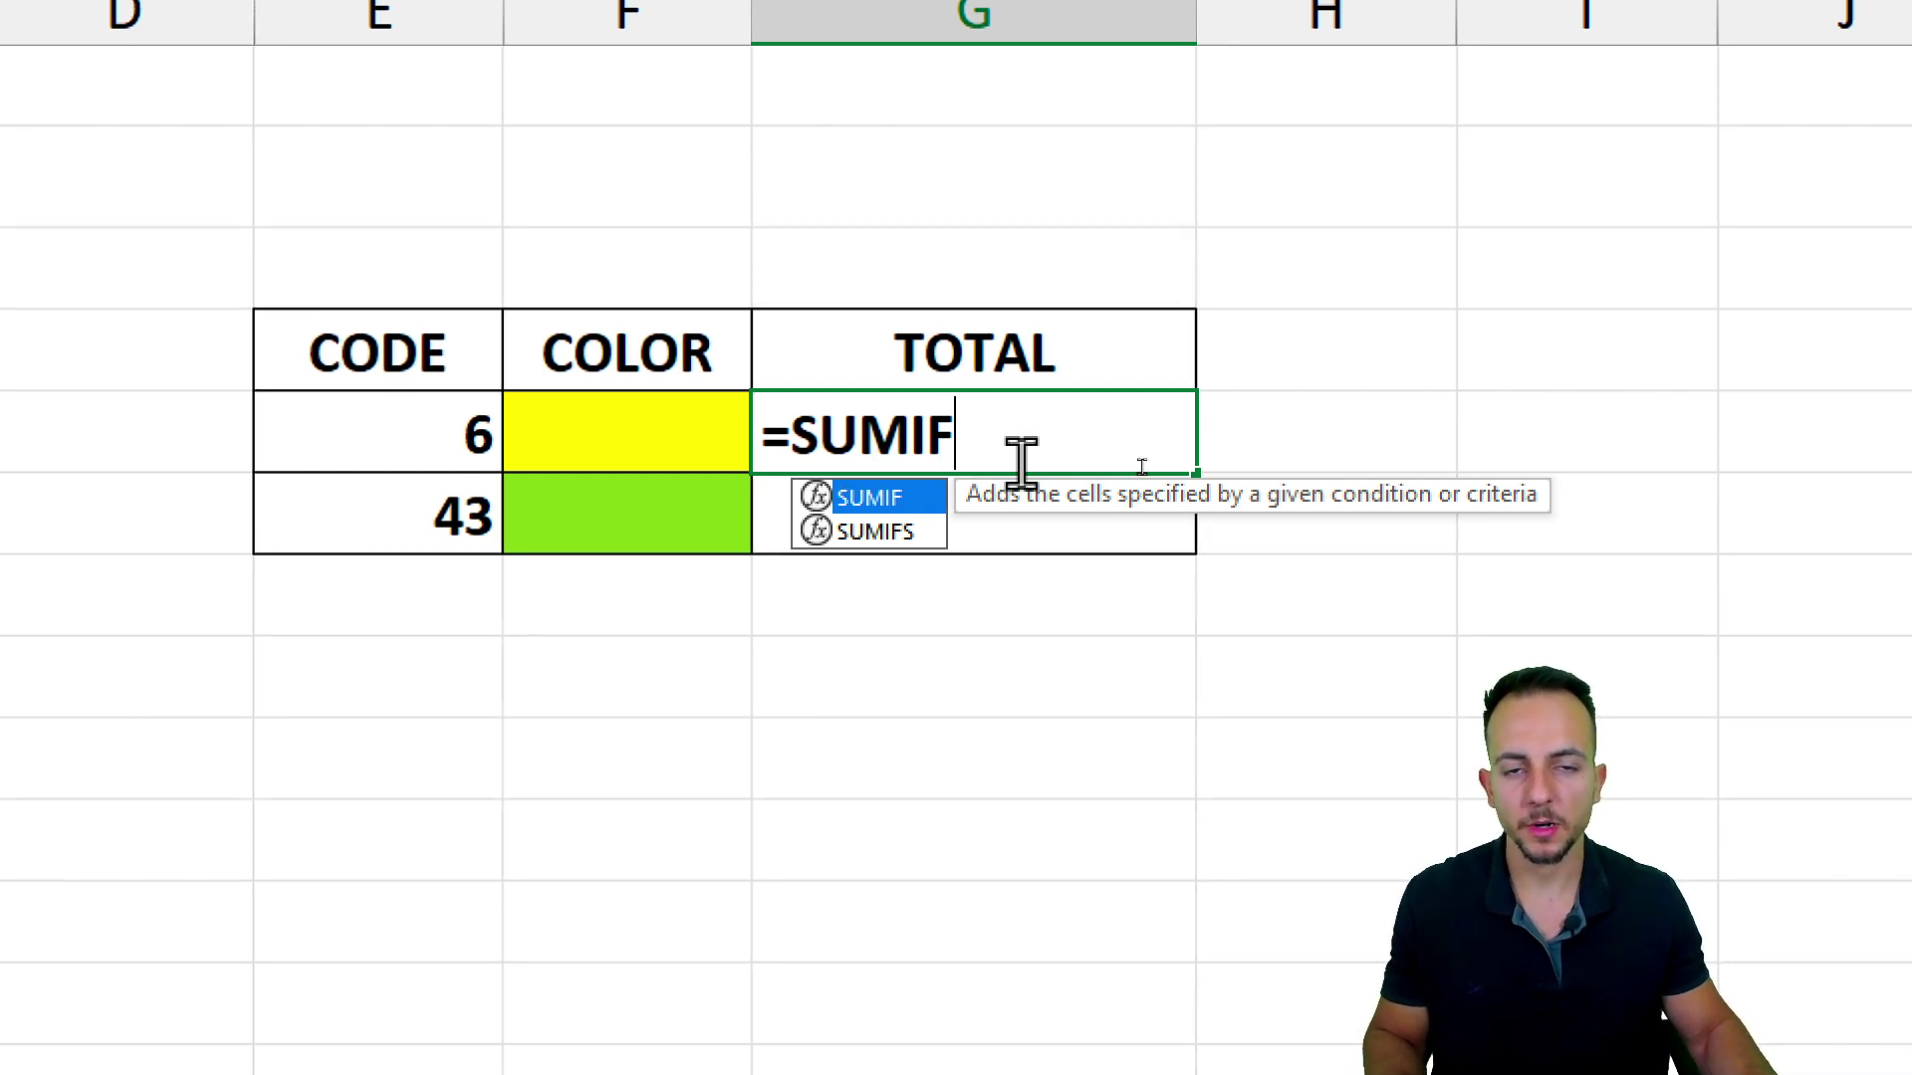
{"action": "type", "text": "("}
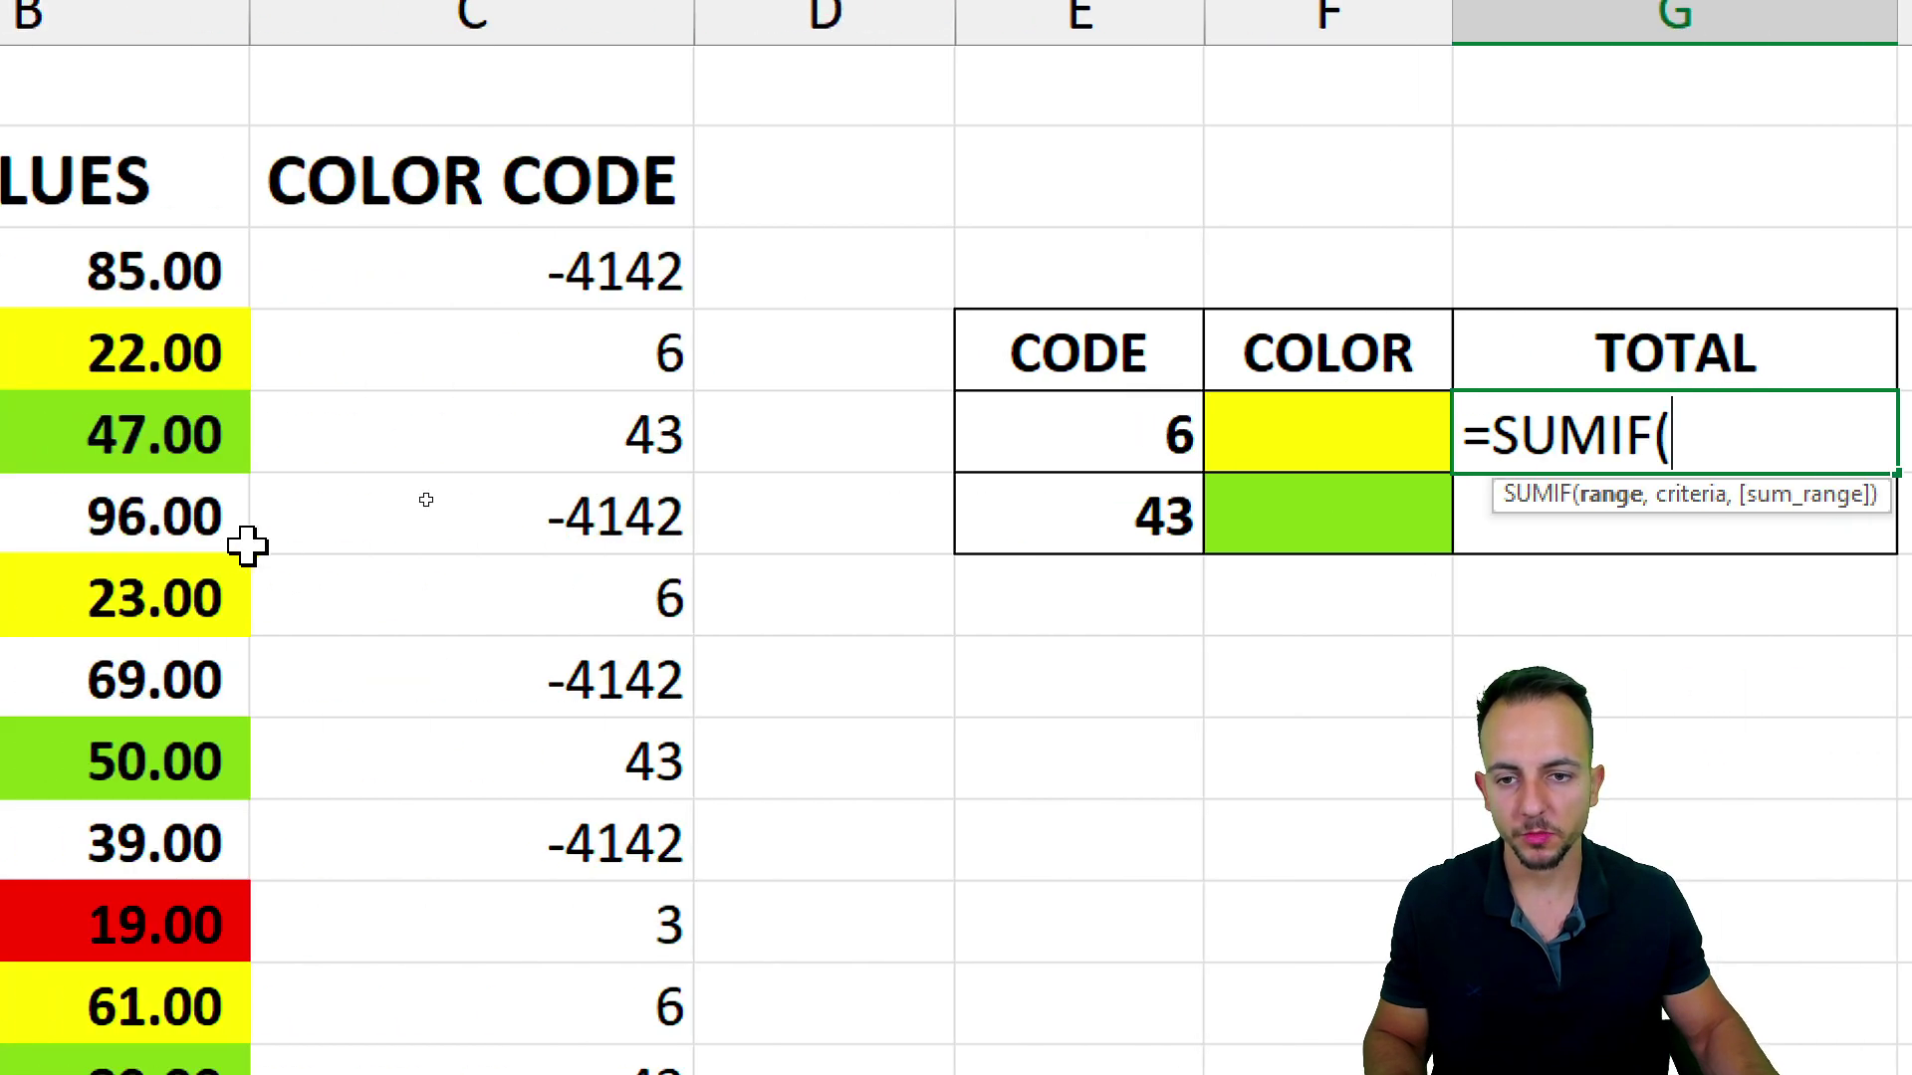
{"action": "left_click_drag", "start_coordinate": [677, 261], "coordinate": [673, 844]}
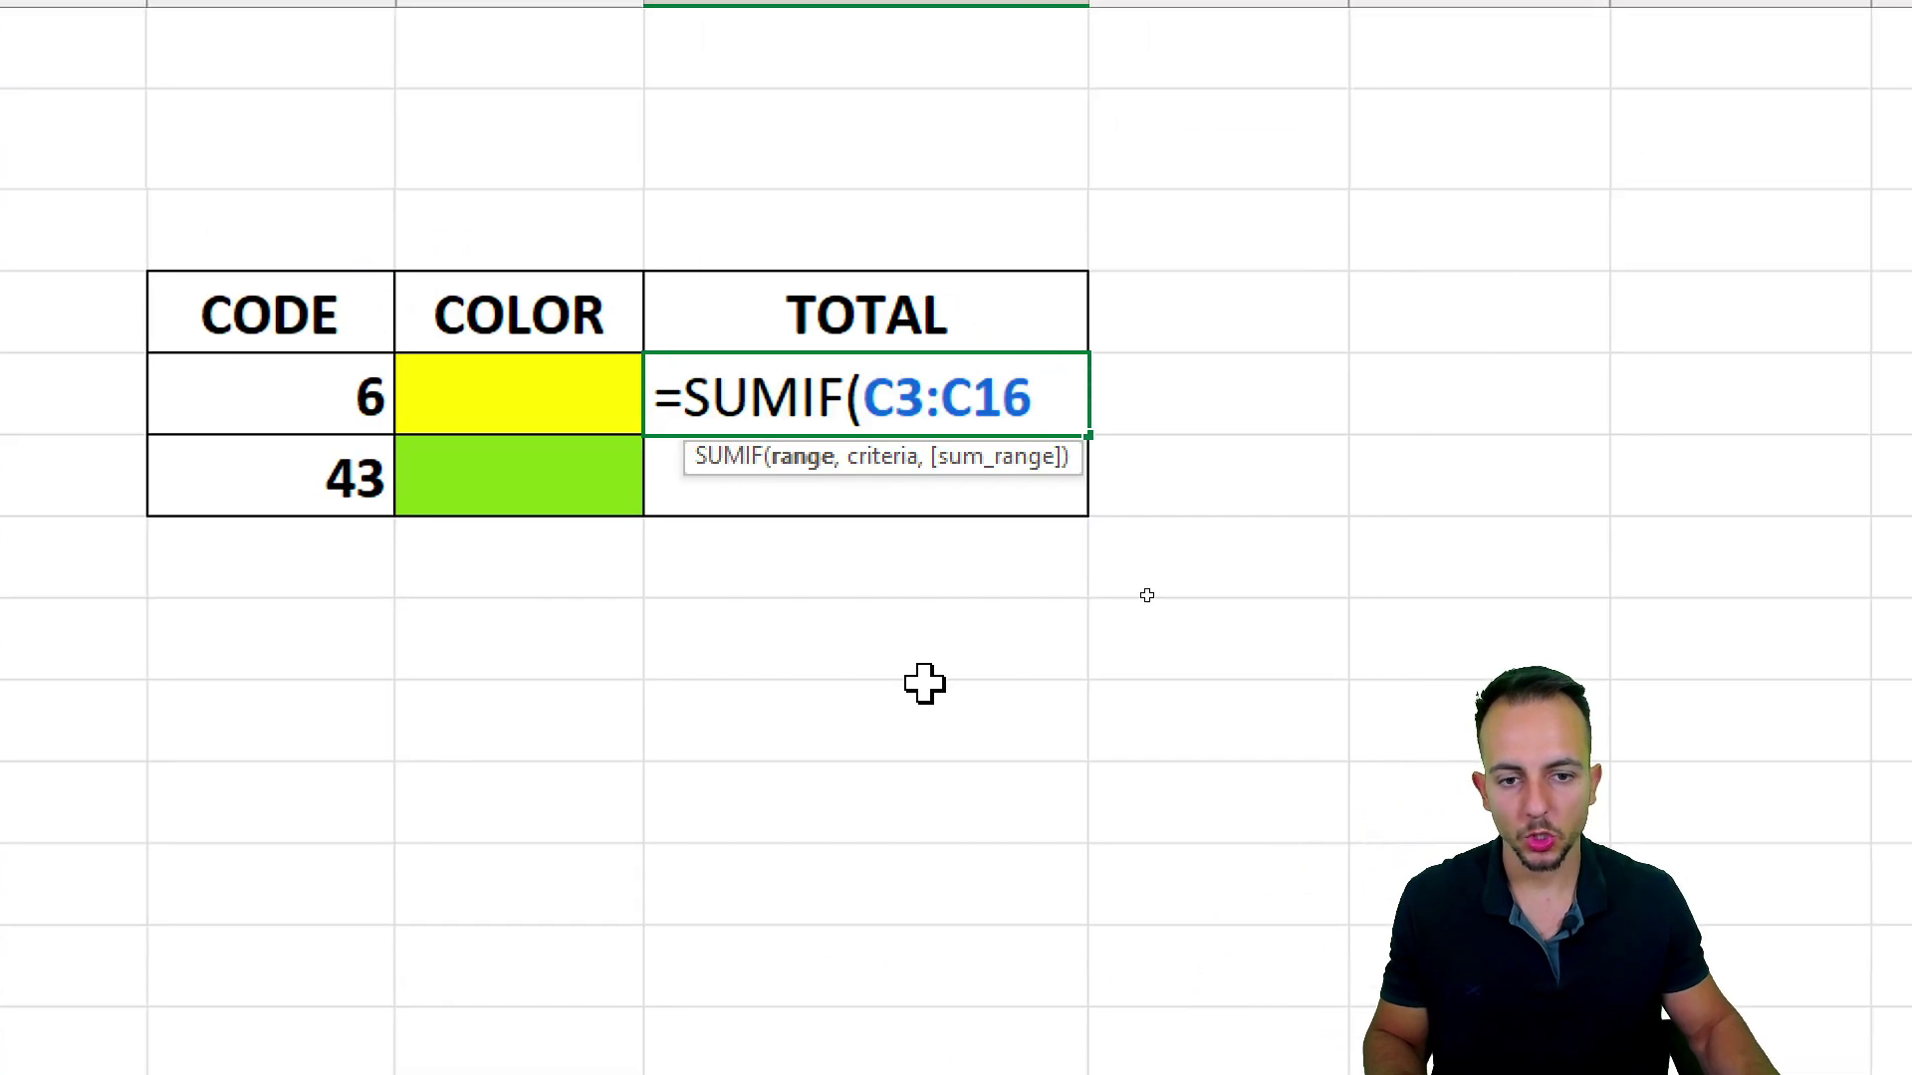
{"action": "type", "text": ","}
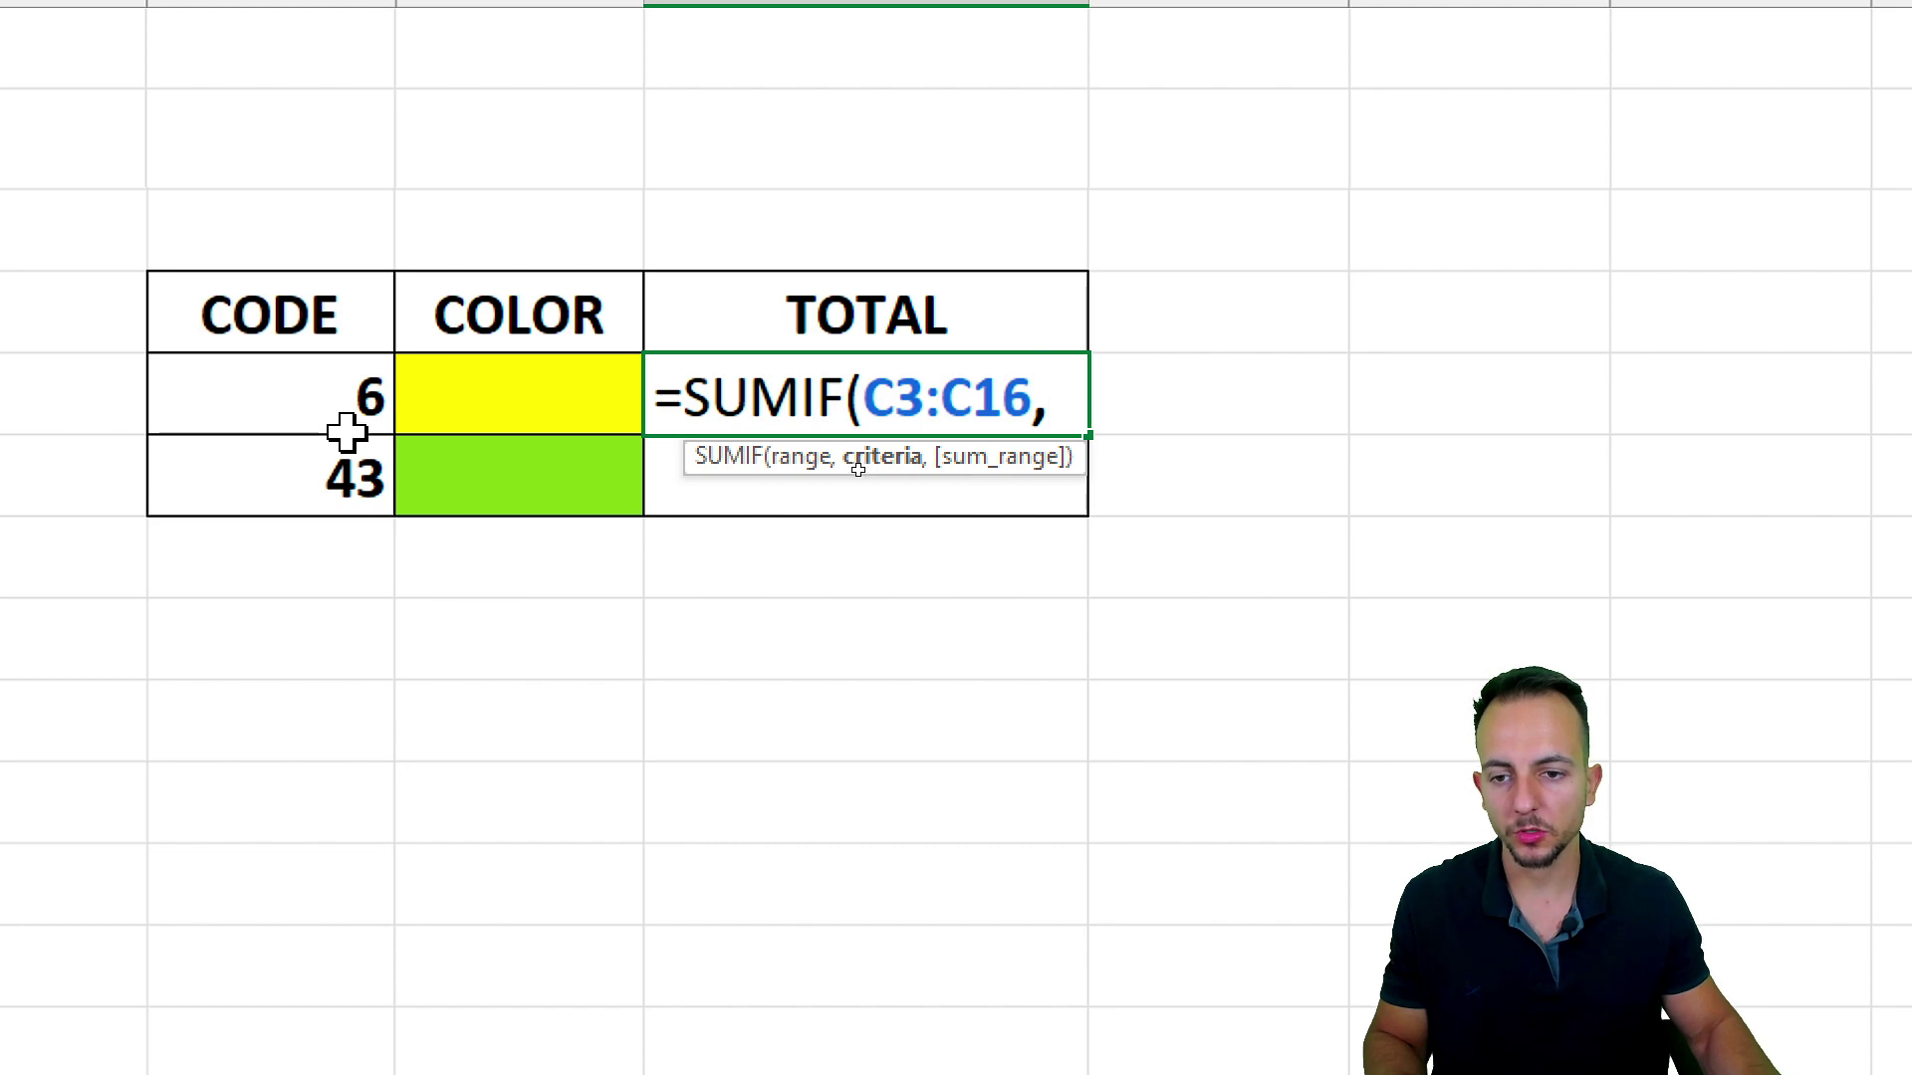
{"action": "left_click", "coordinate": [344, 396]}
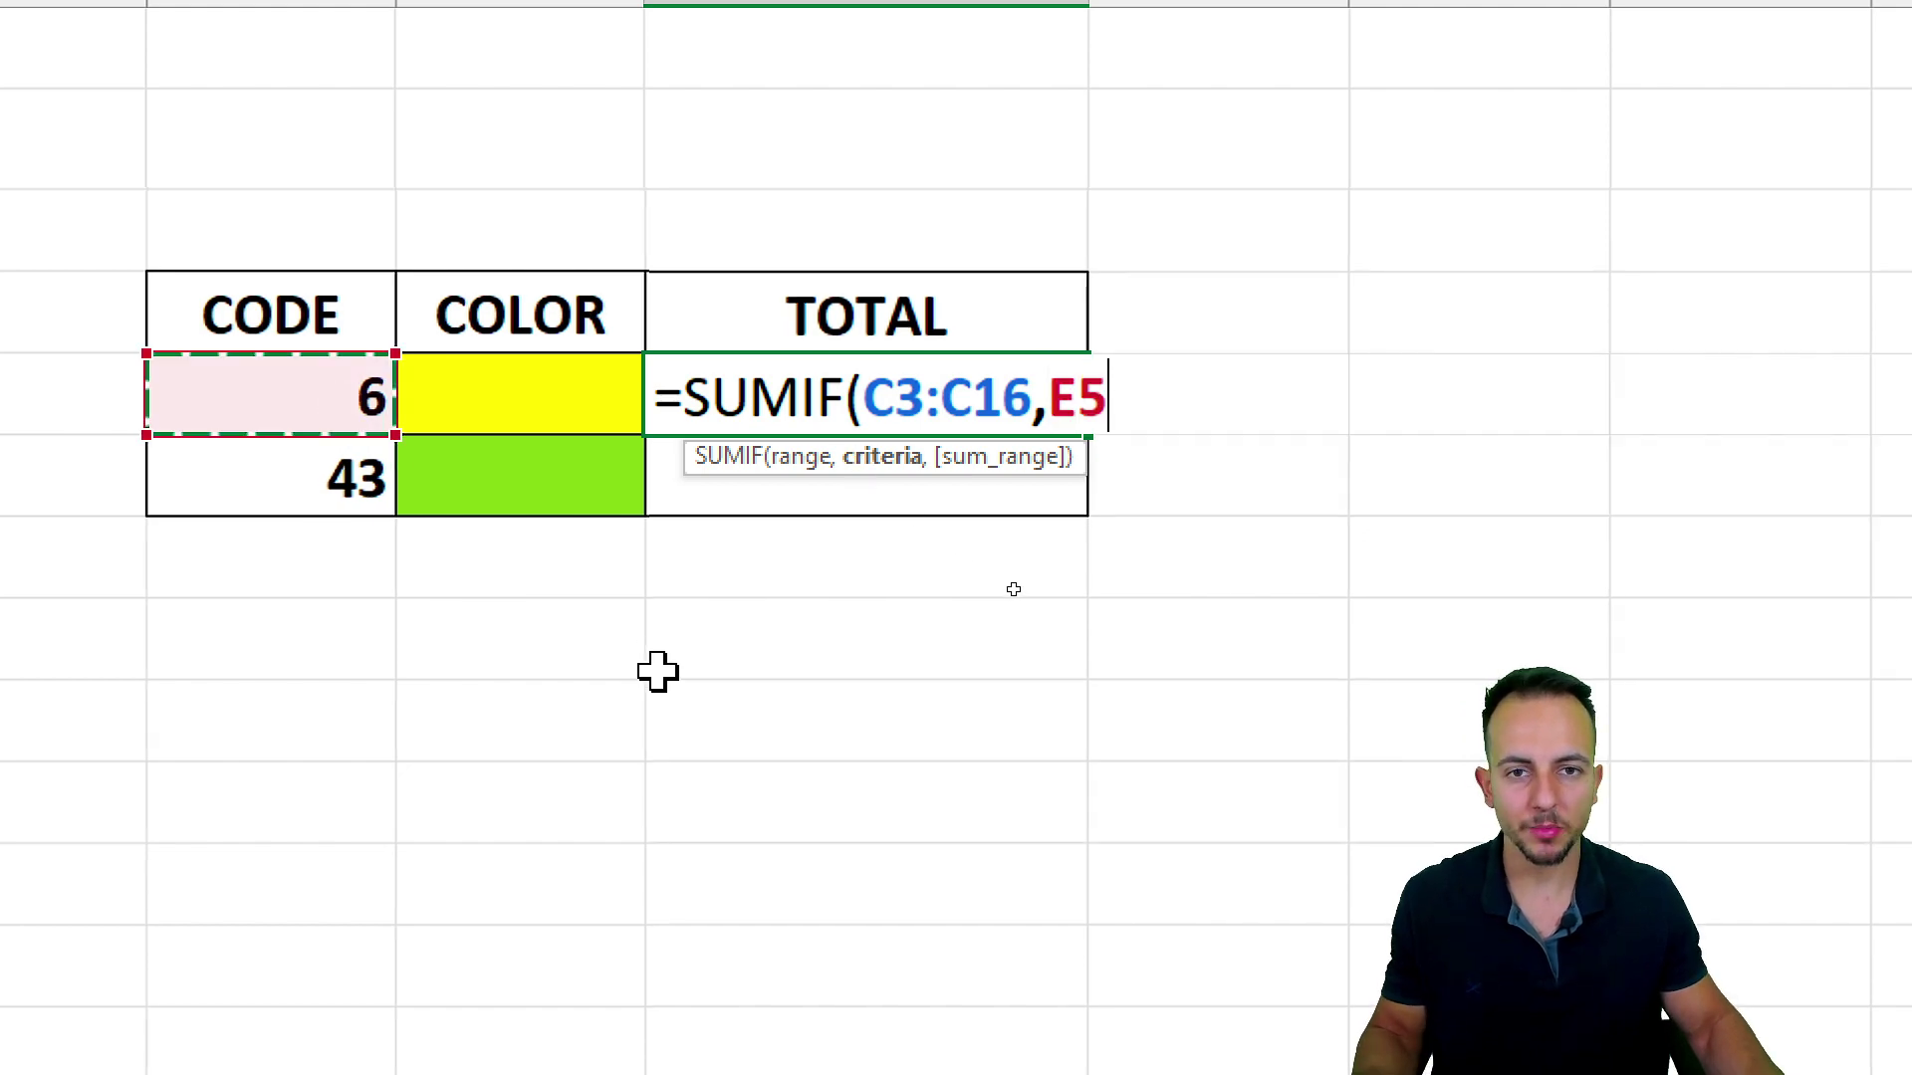
{"action": "type", "text": ","}
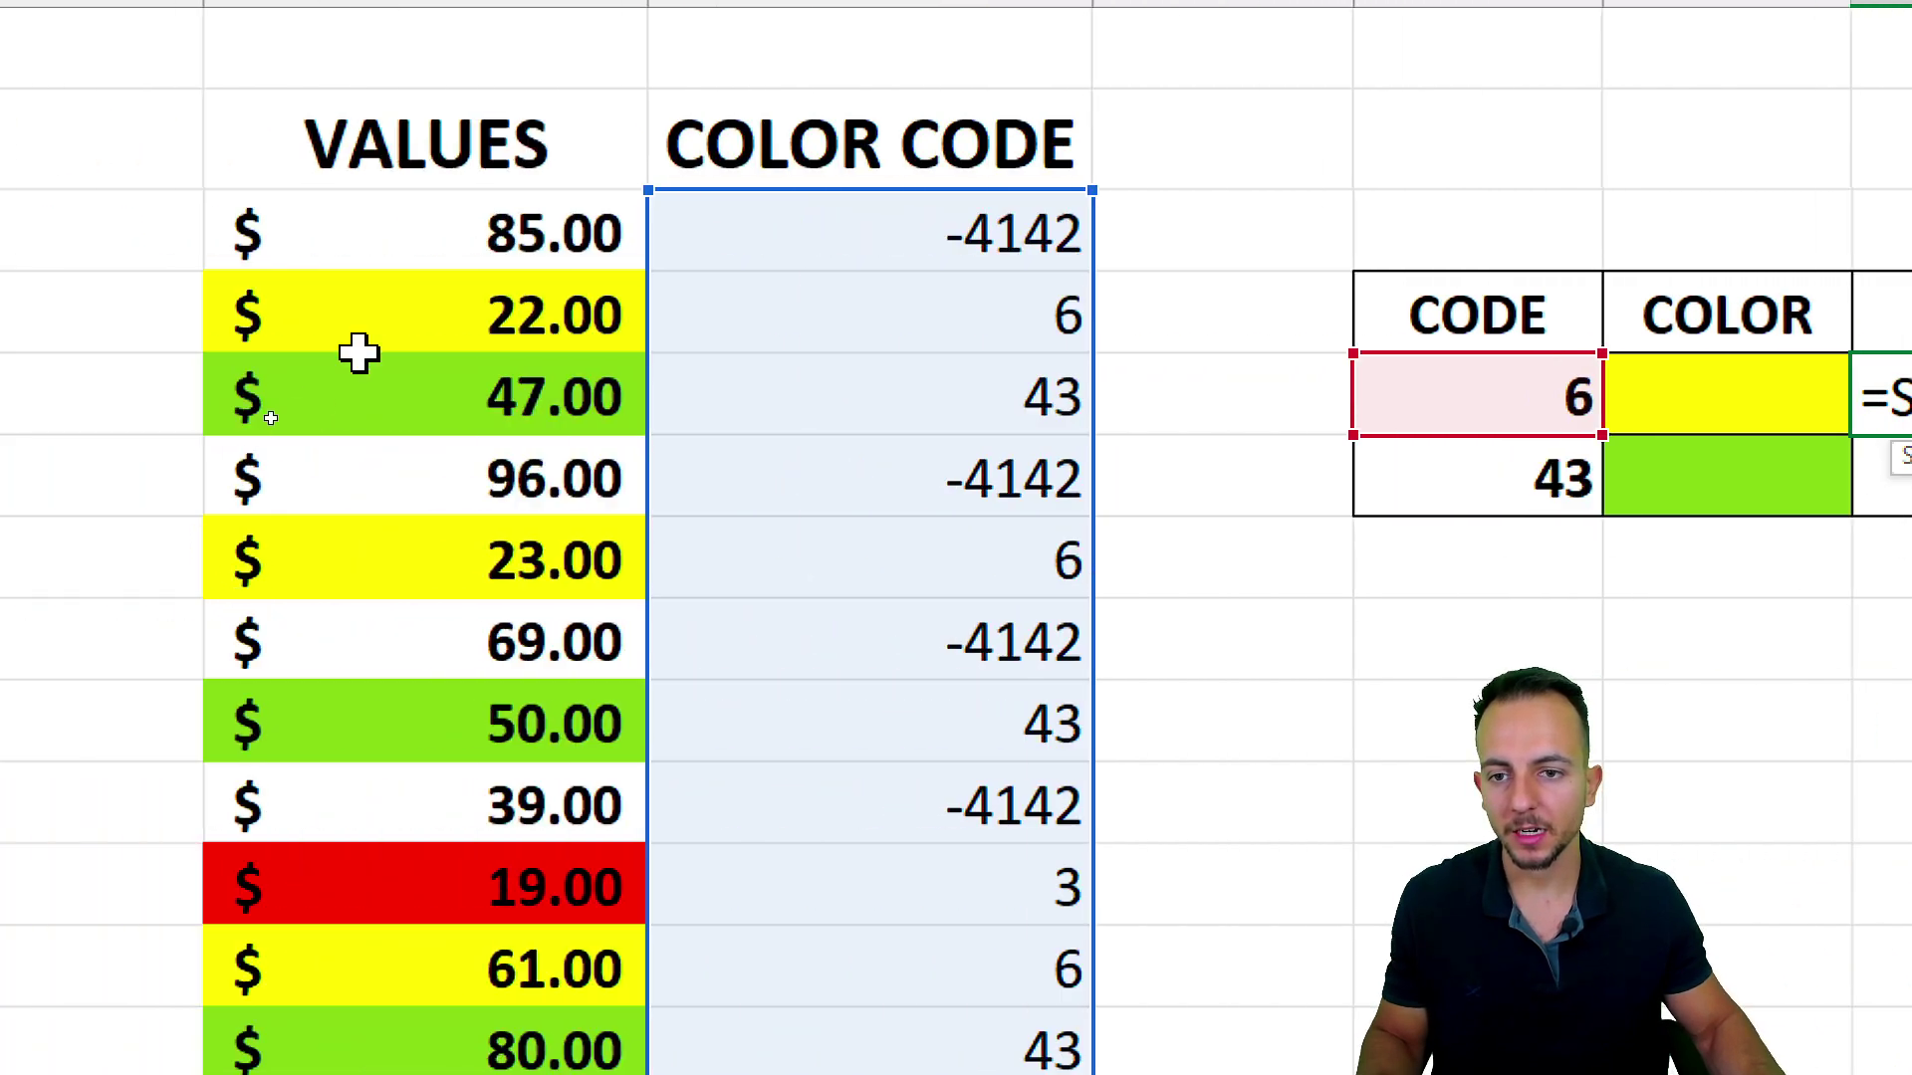
{"action": "left_click_drag", "start_coordinate": [448, 243], "coordinate": [446, 887]}
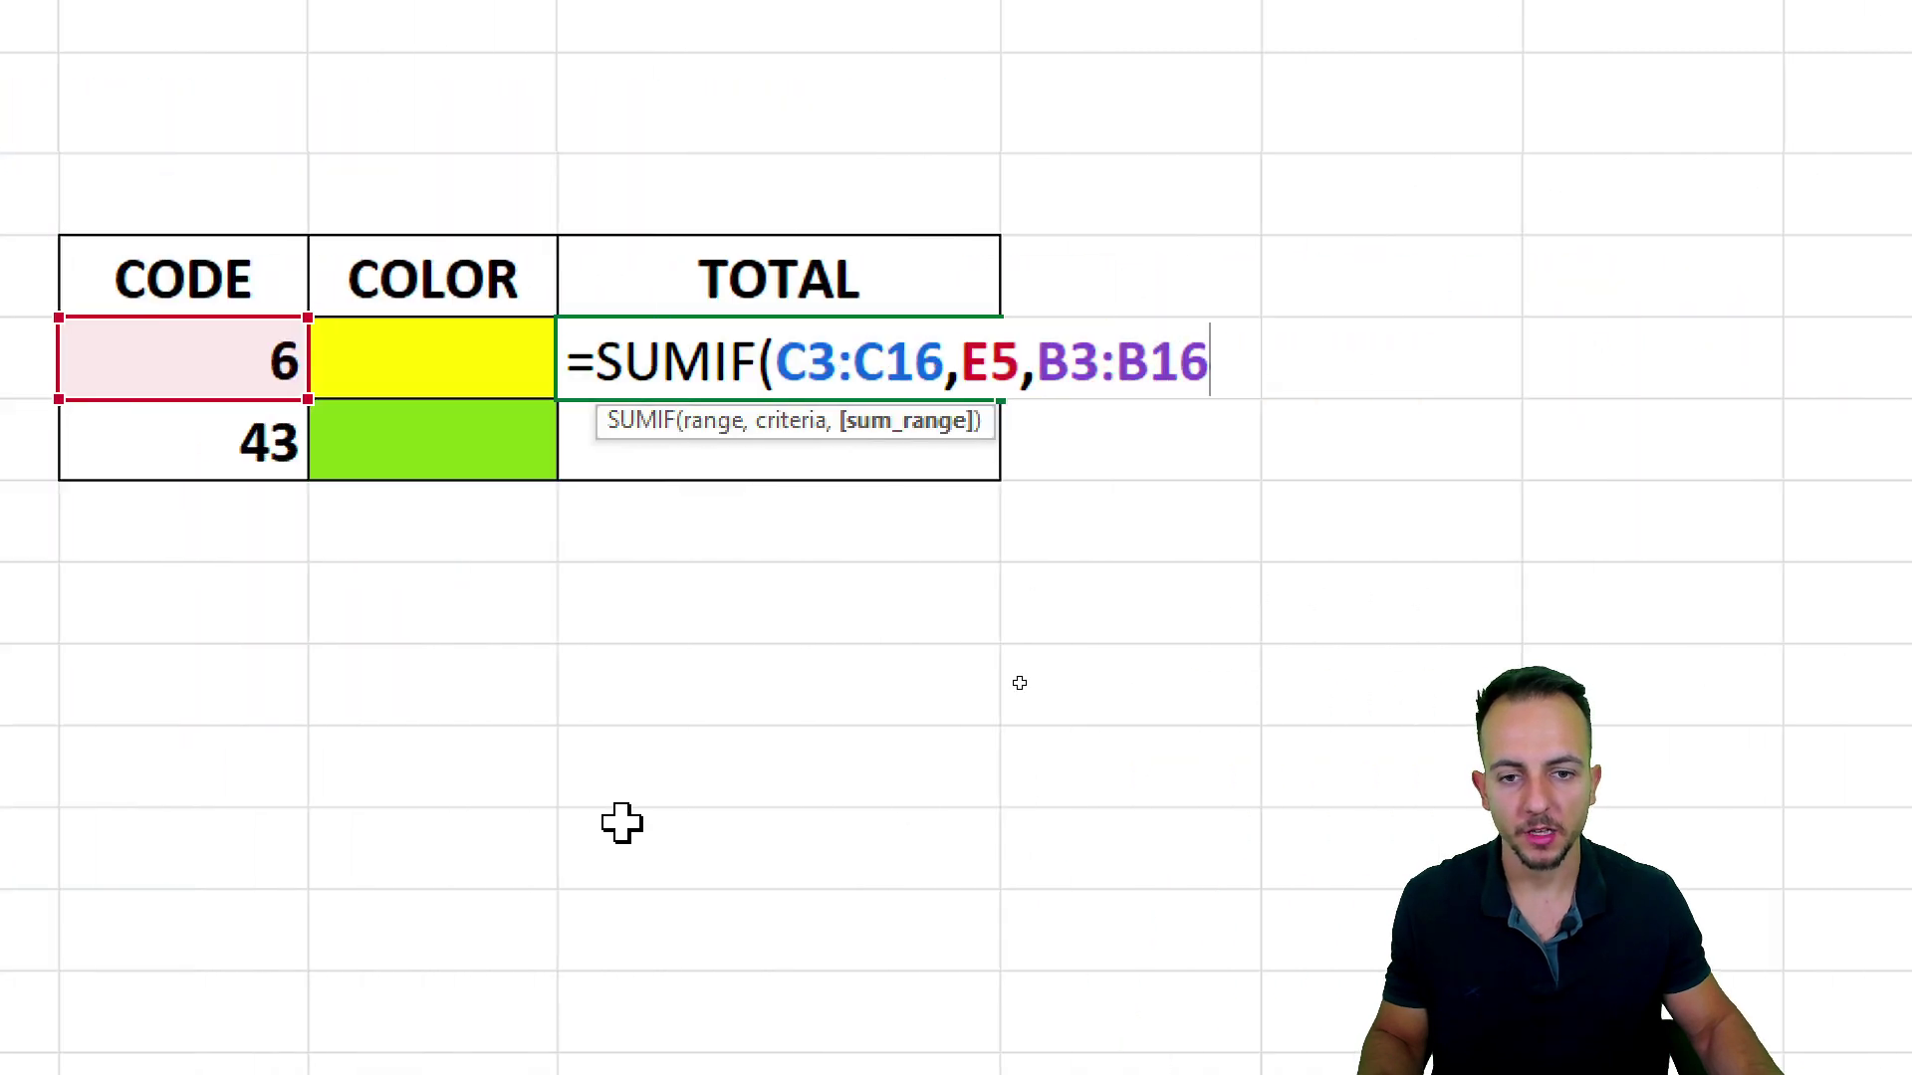
{"action": "key", "text": "Return"}
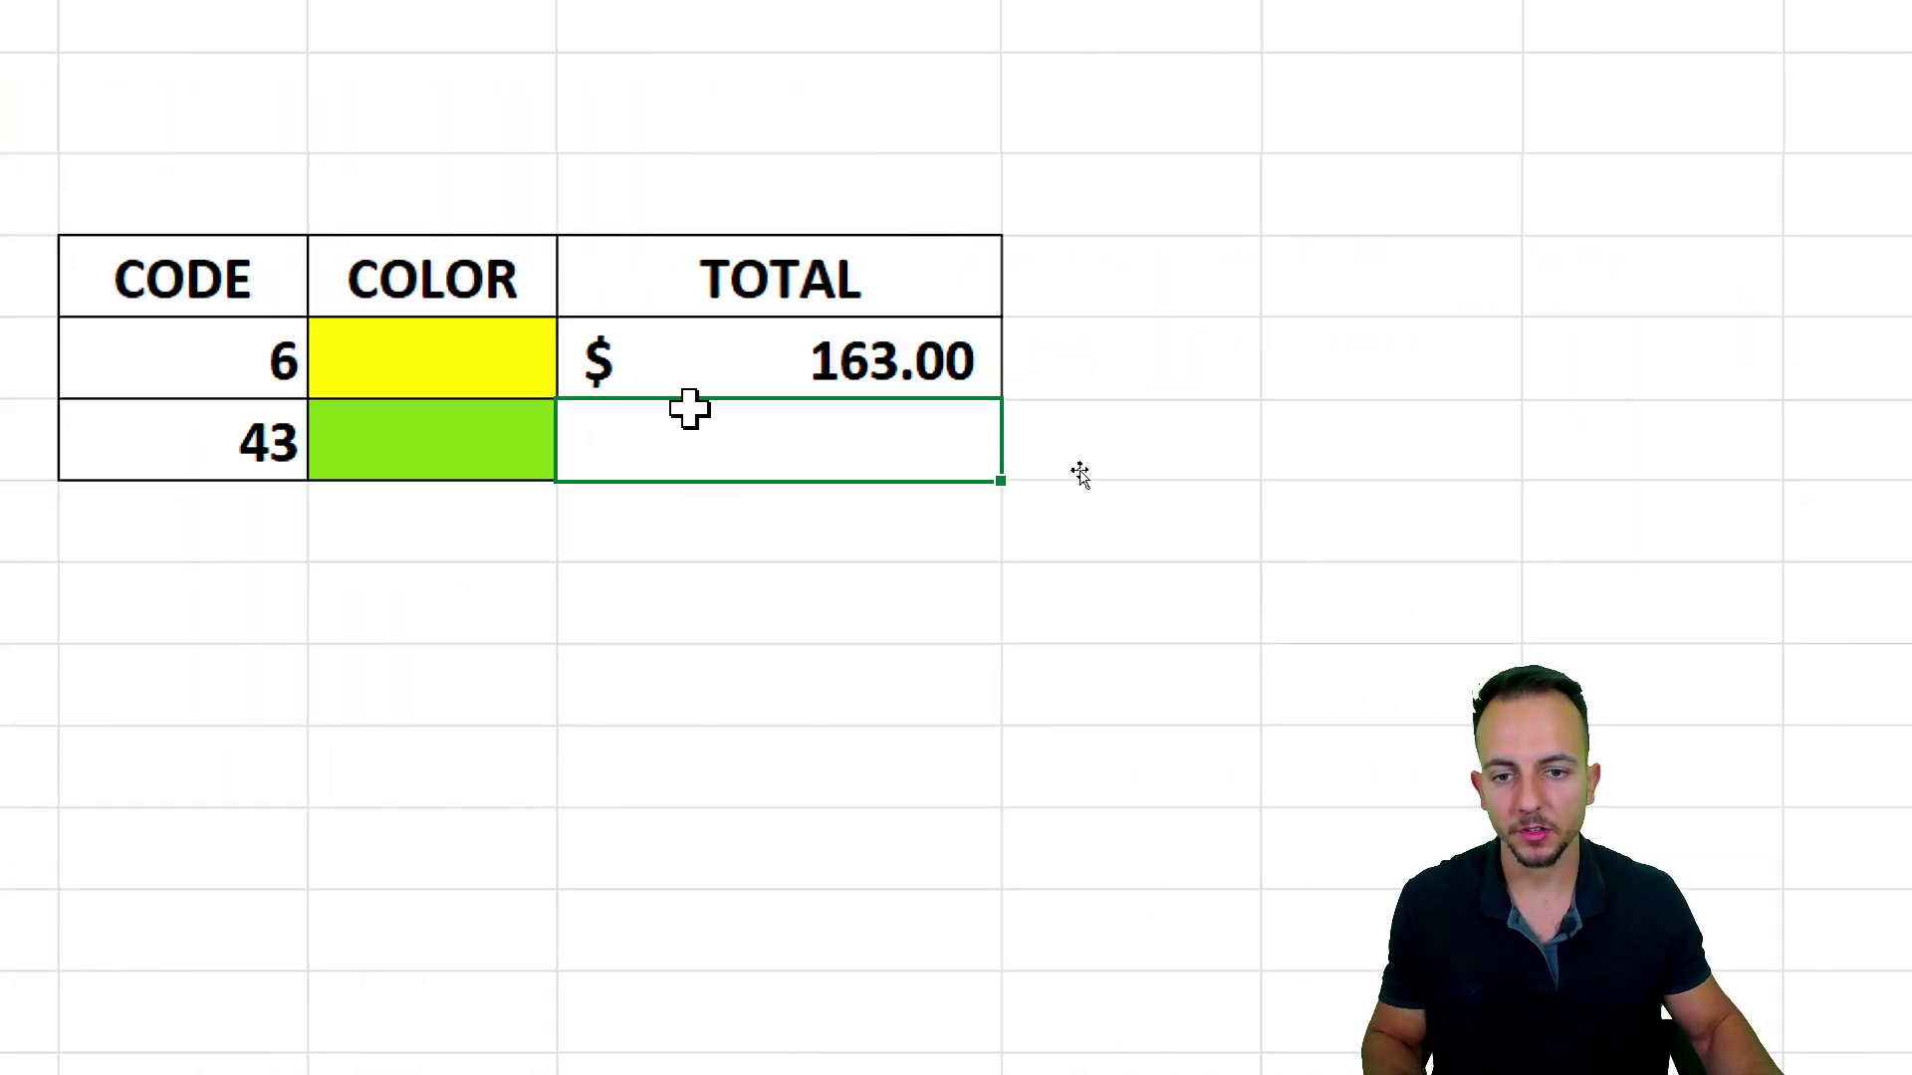
{"action": "left_click", "coordinate": [730, 380]}
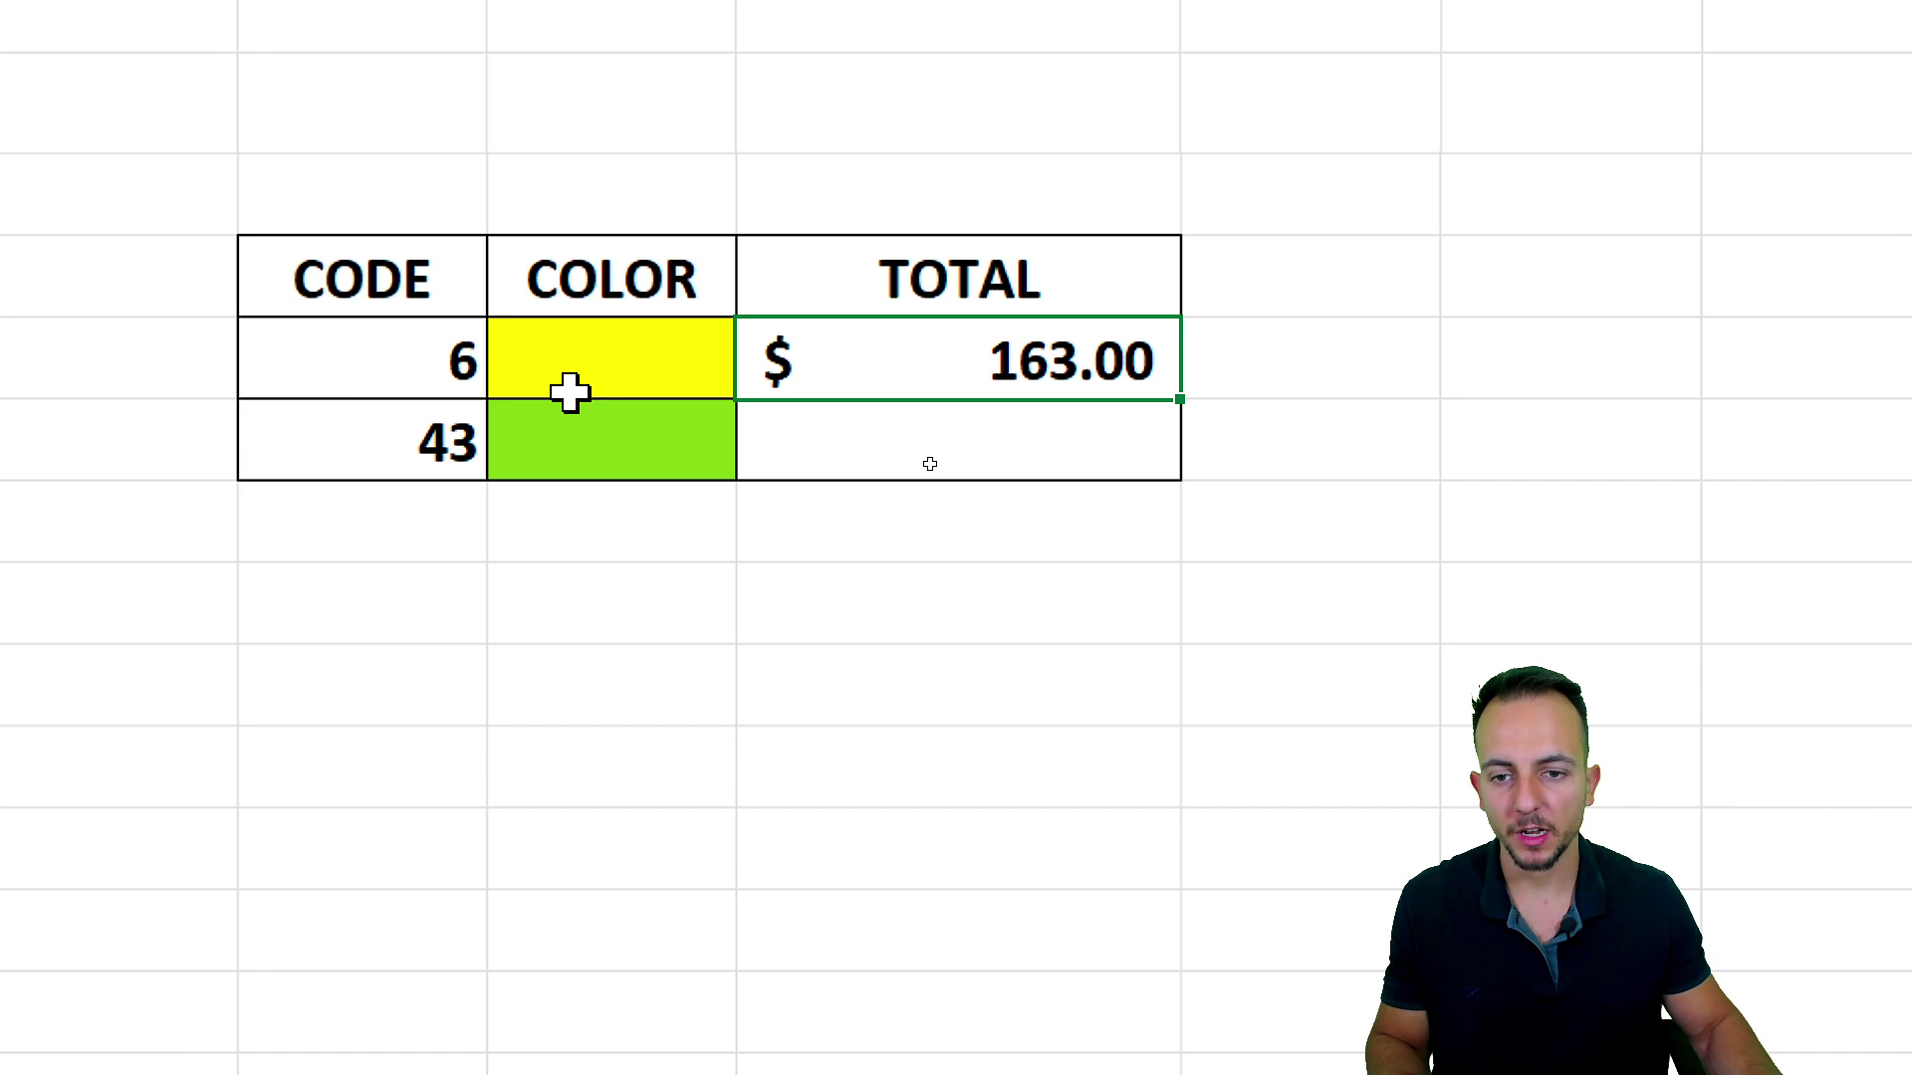
{"action": "left_click", "coordinate": [390, 386]}
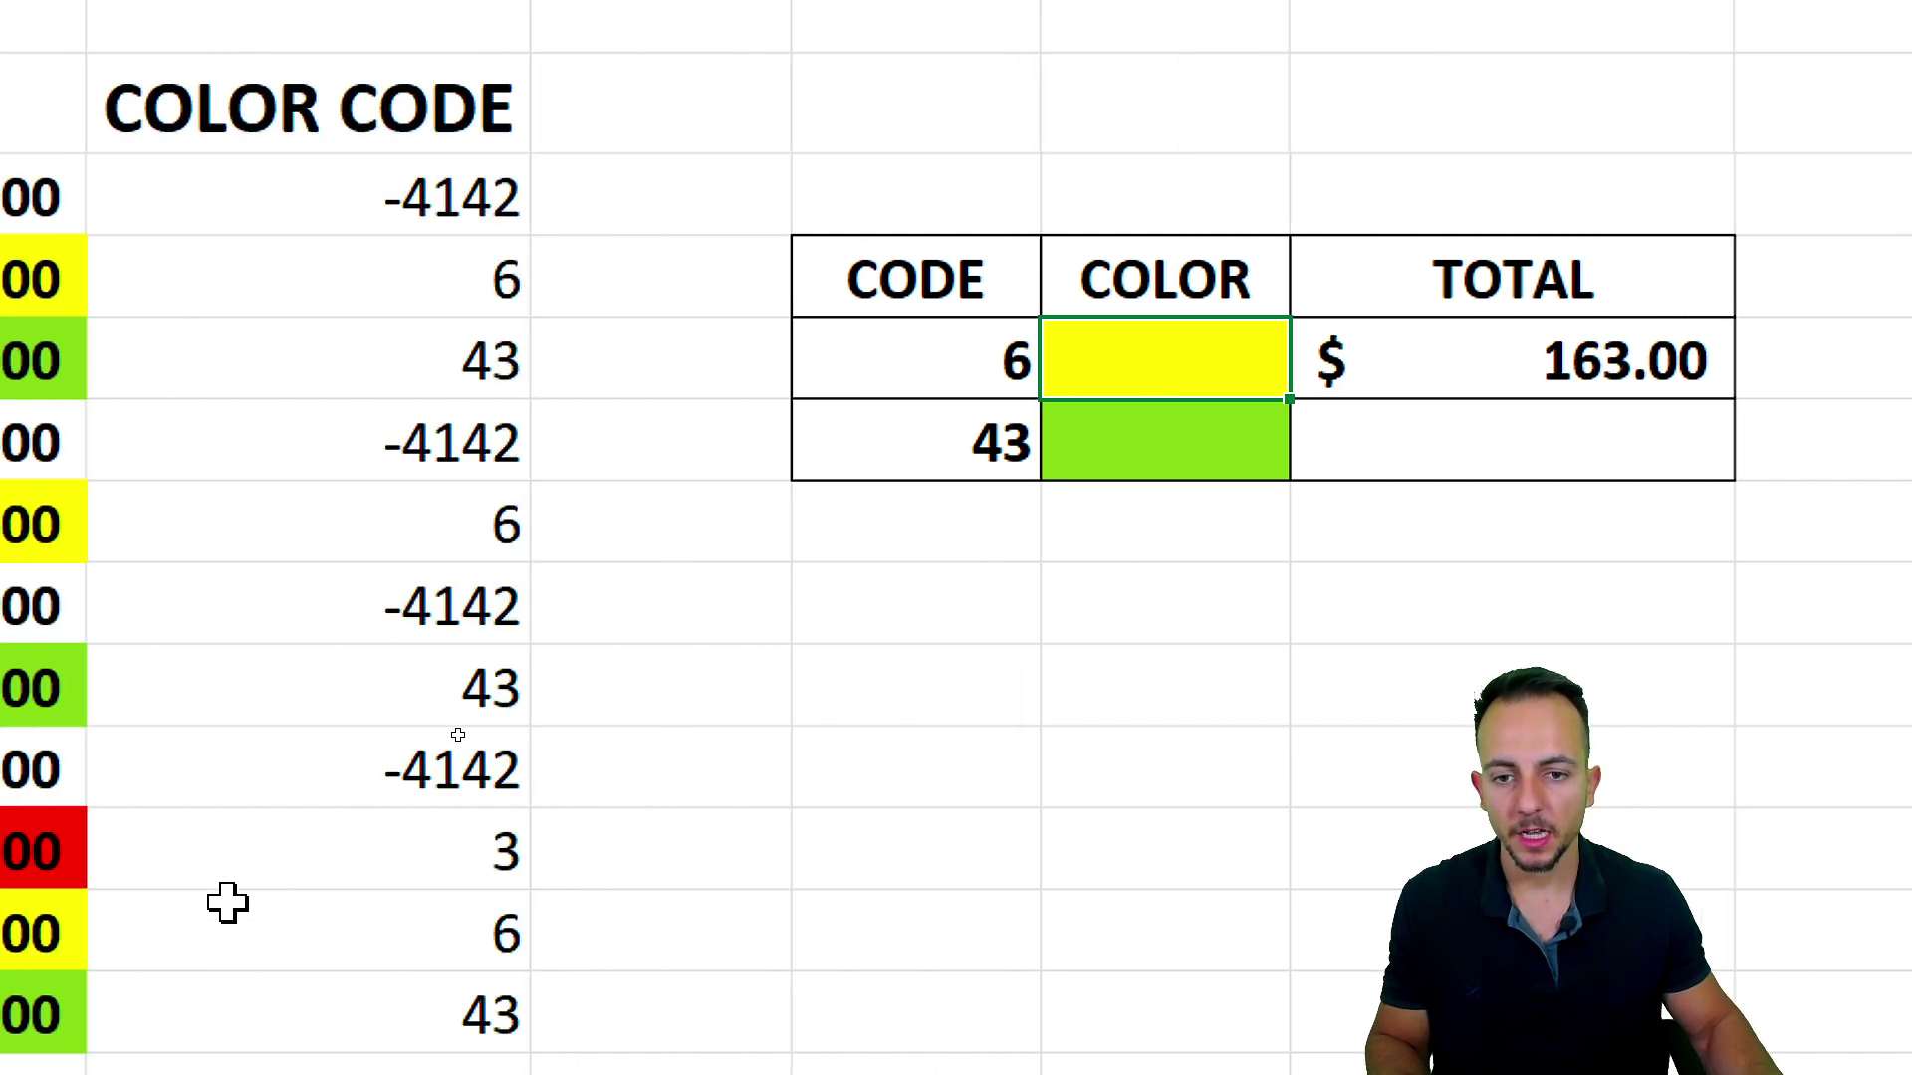
{"action": "left_click", "coordinate": [1225, 645]}
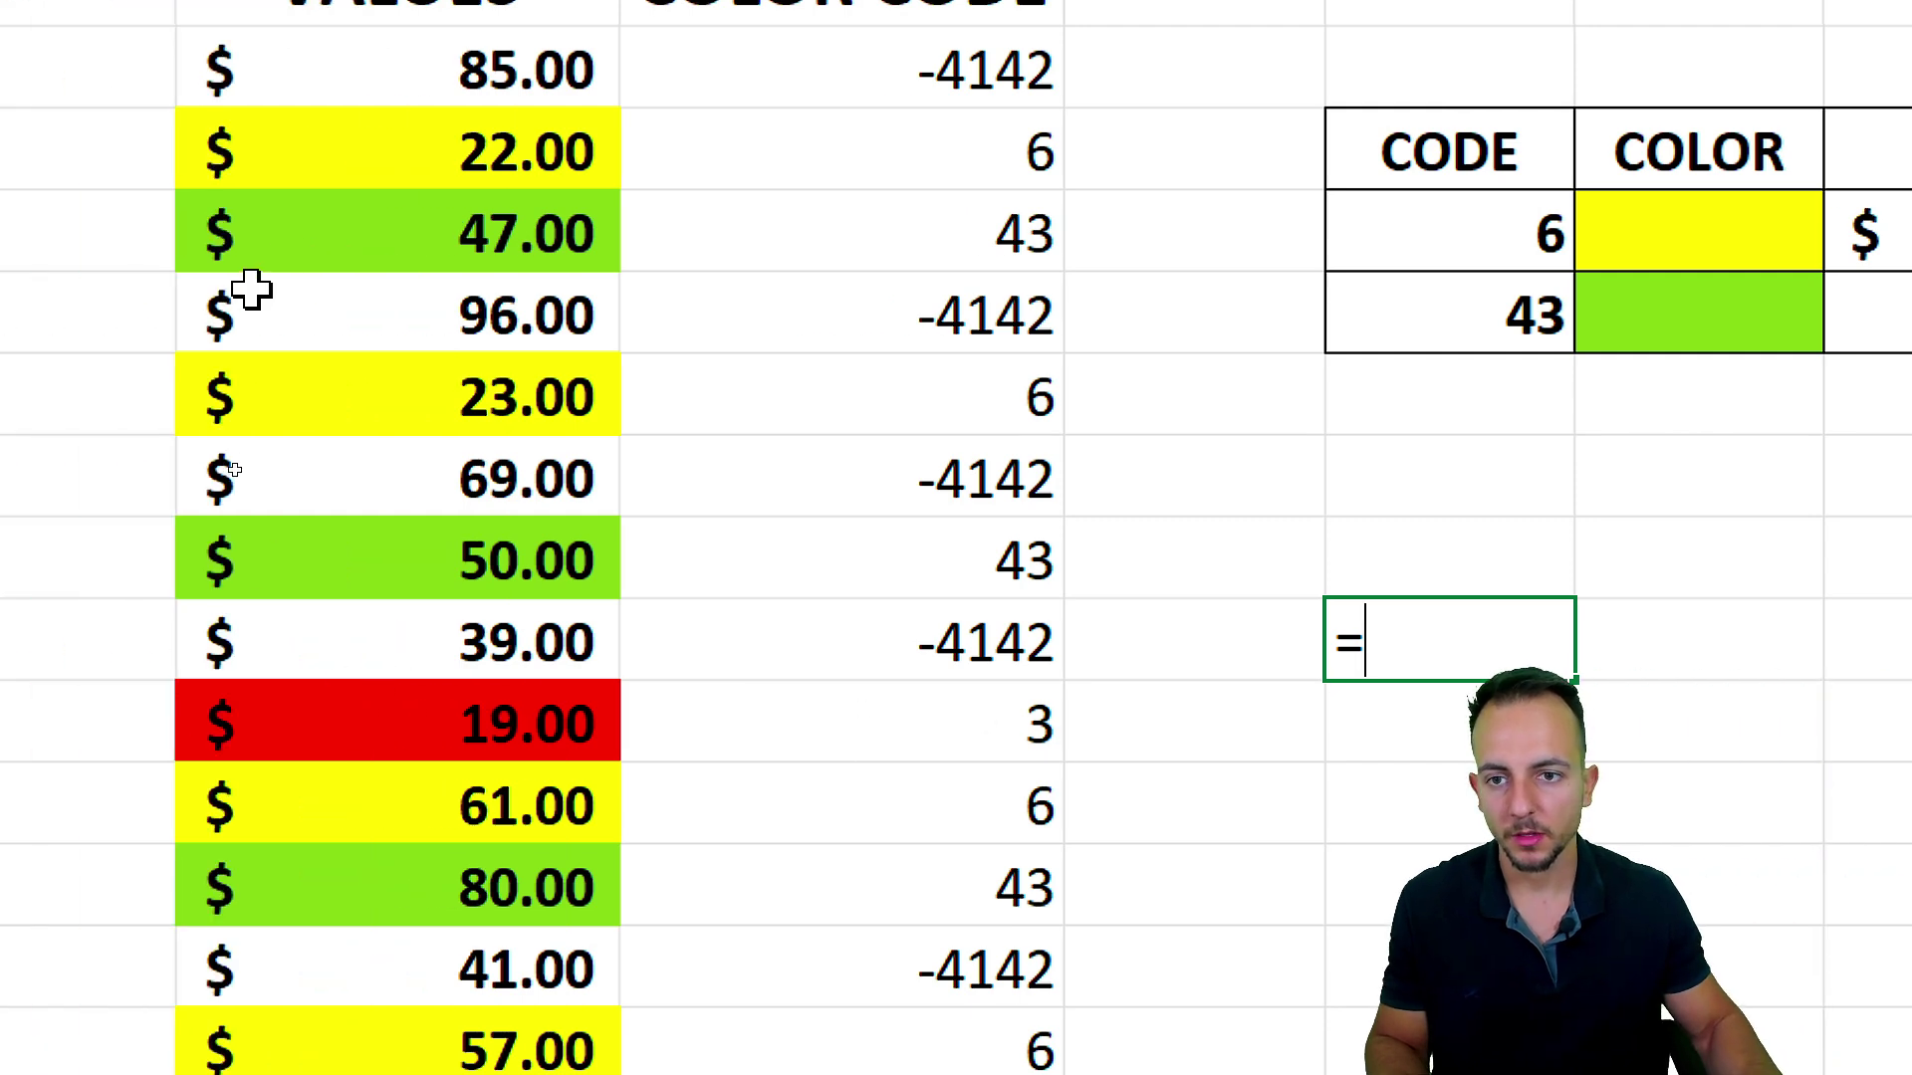
{"action": "left_click", "coordinate": [8, 139]}
{"action": "type", "text": "+"}
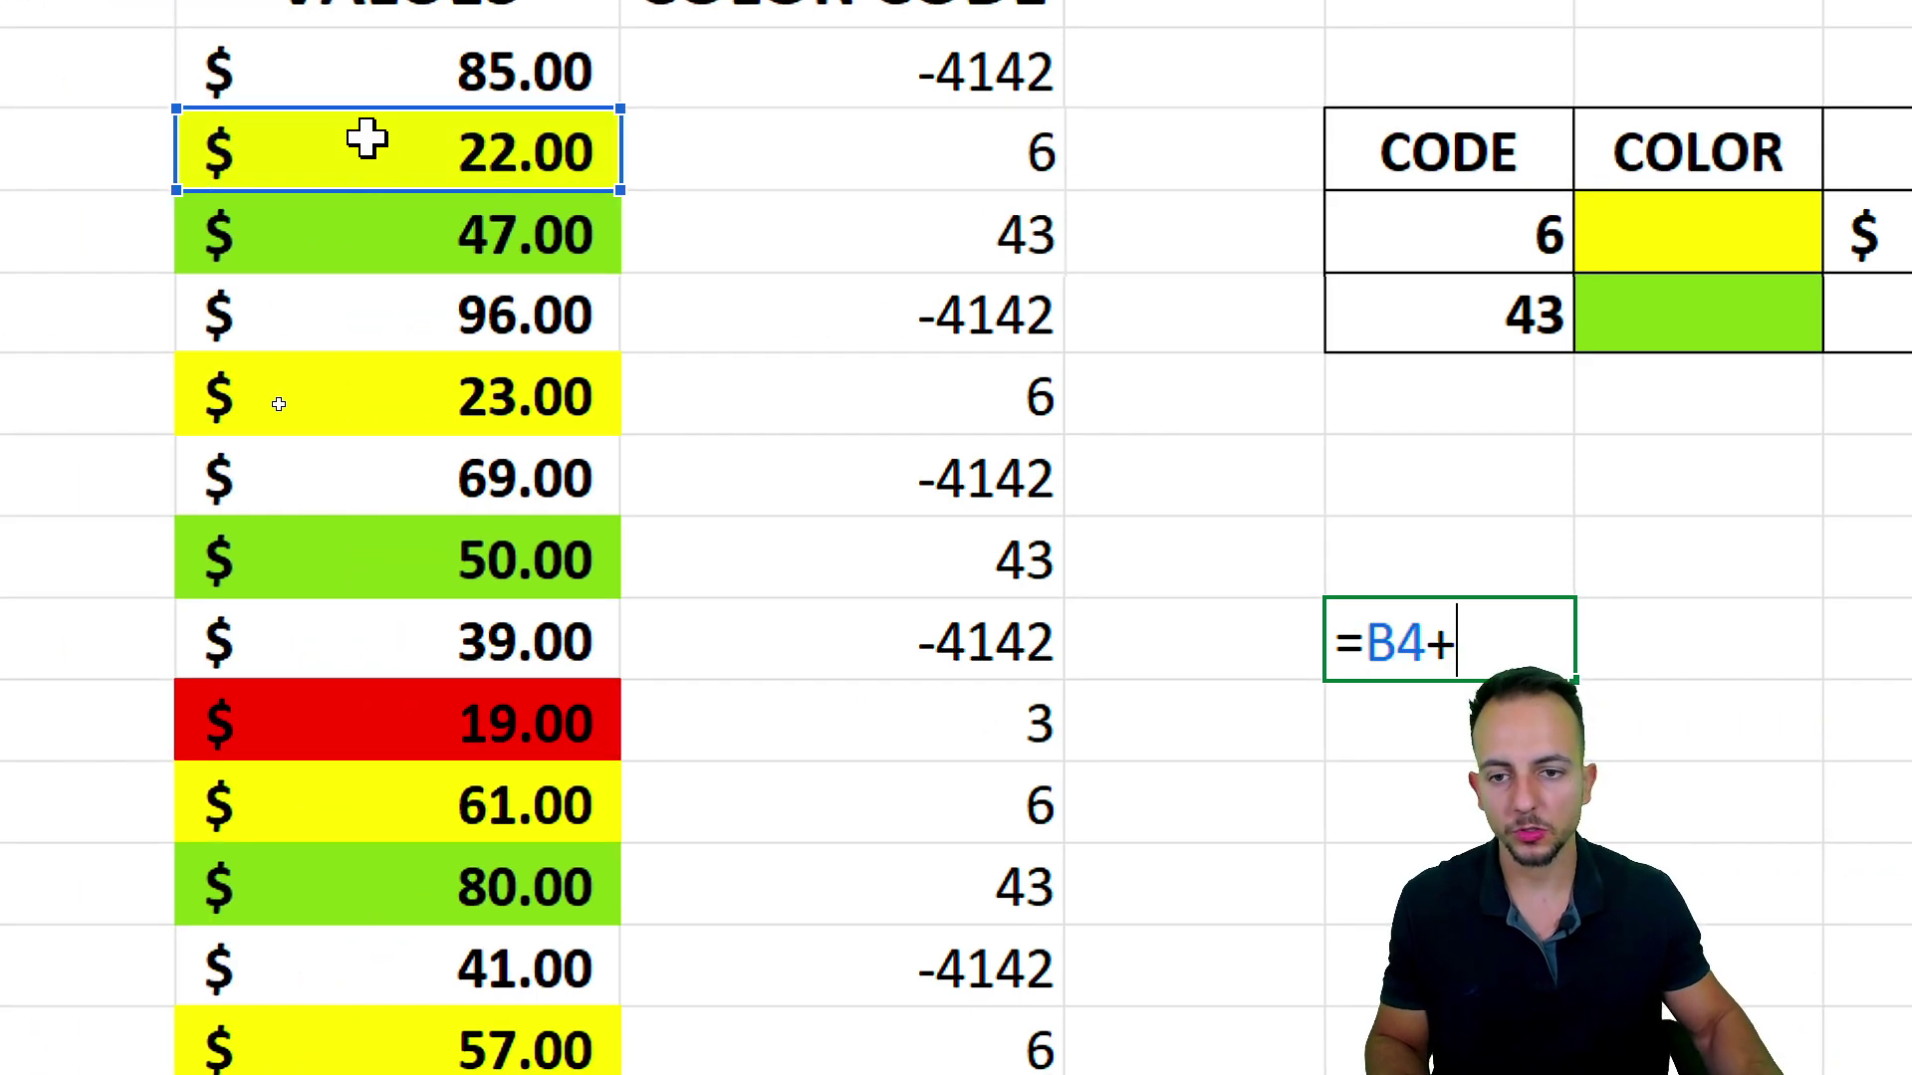
{"action": "left_click", "coordinate": [441, 376]}
{"action": "type", "text": "+"}
{"action": "left_click", "coordinate": [468, 797]}
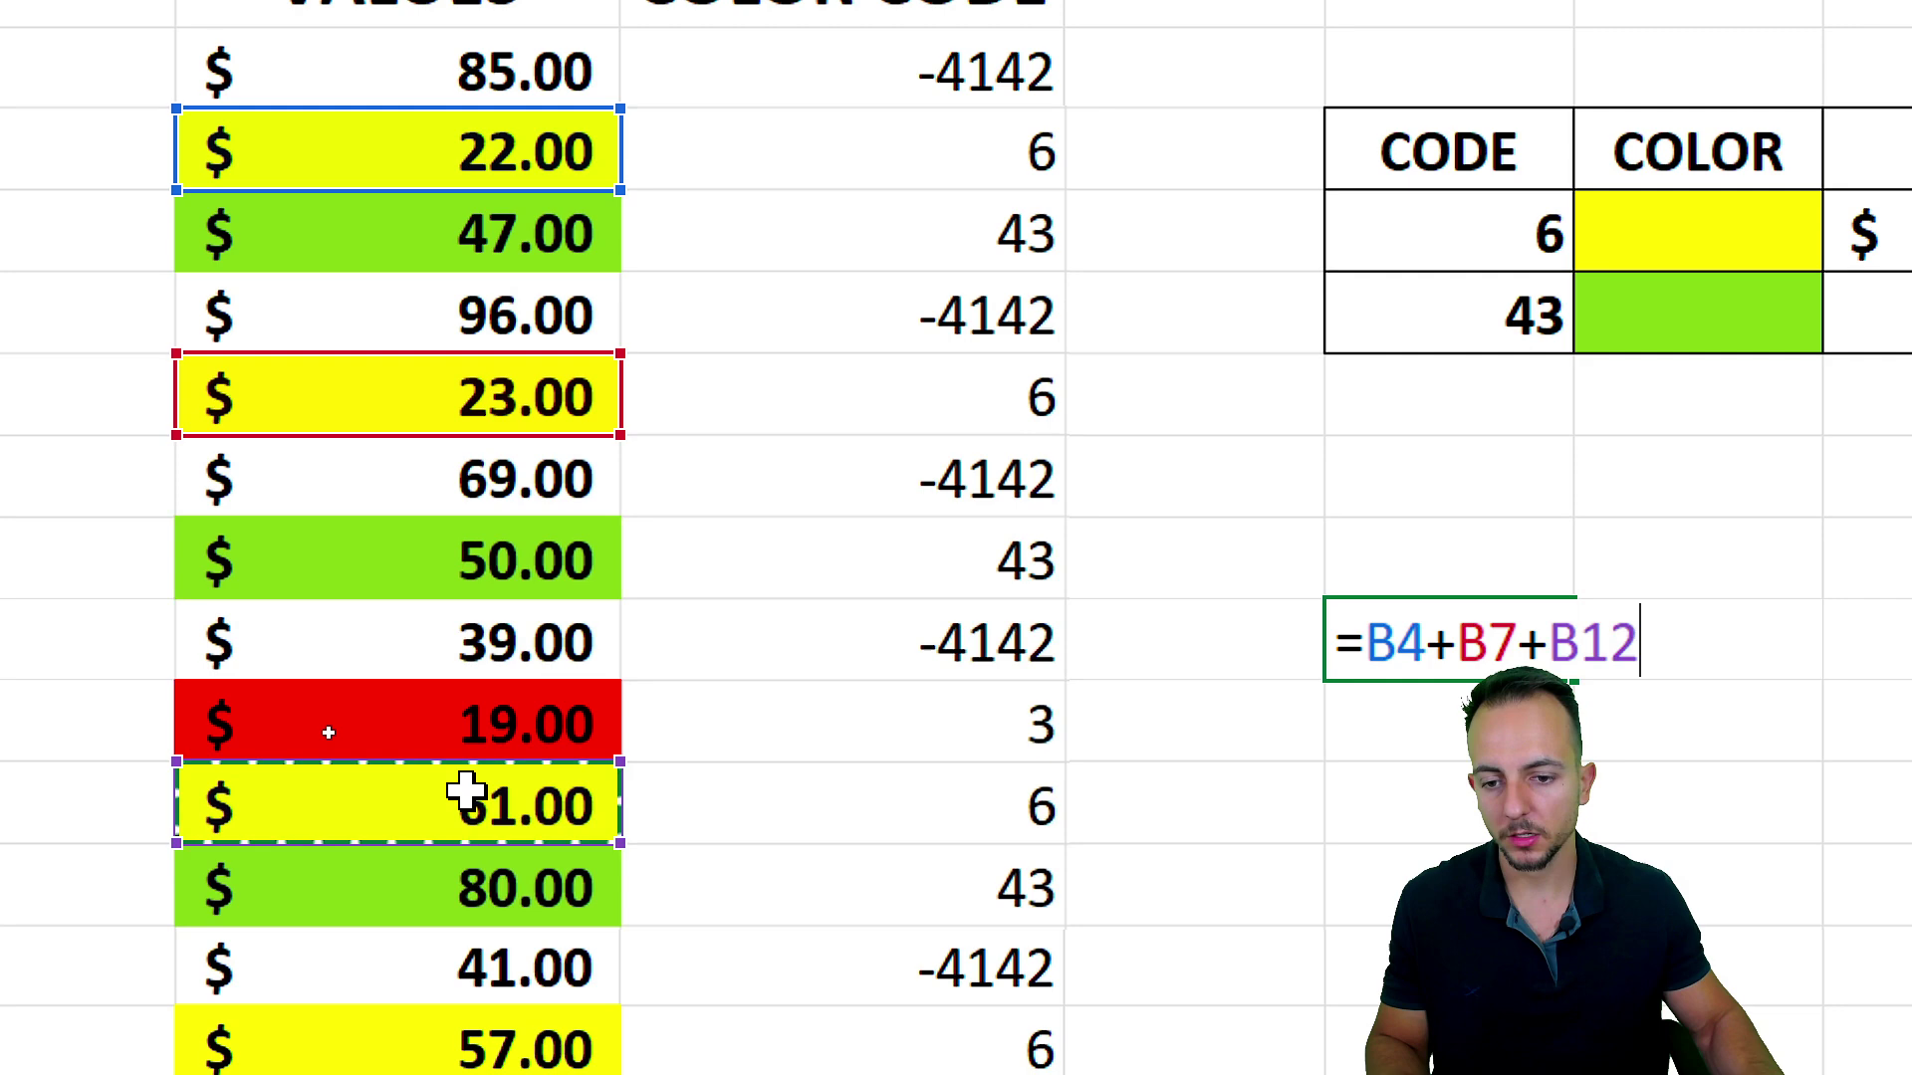
{"action": "type", "text": "+"}
{"action": "left_click", "coordinate": [589, 683]}
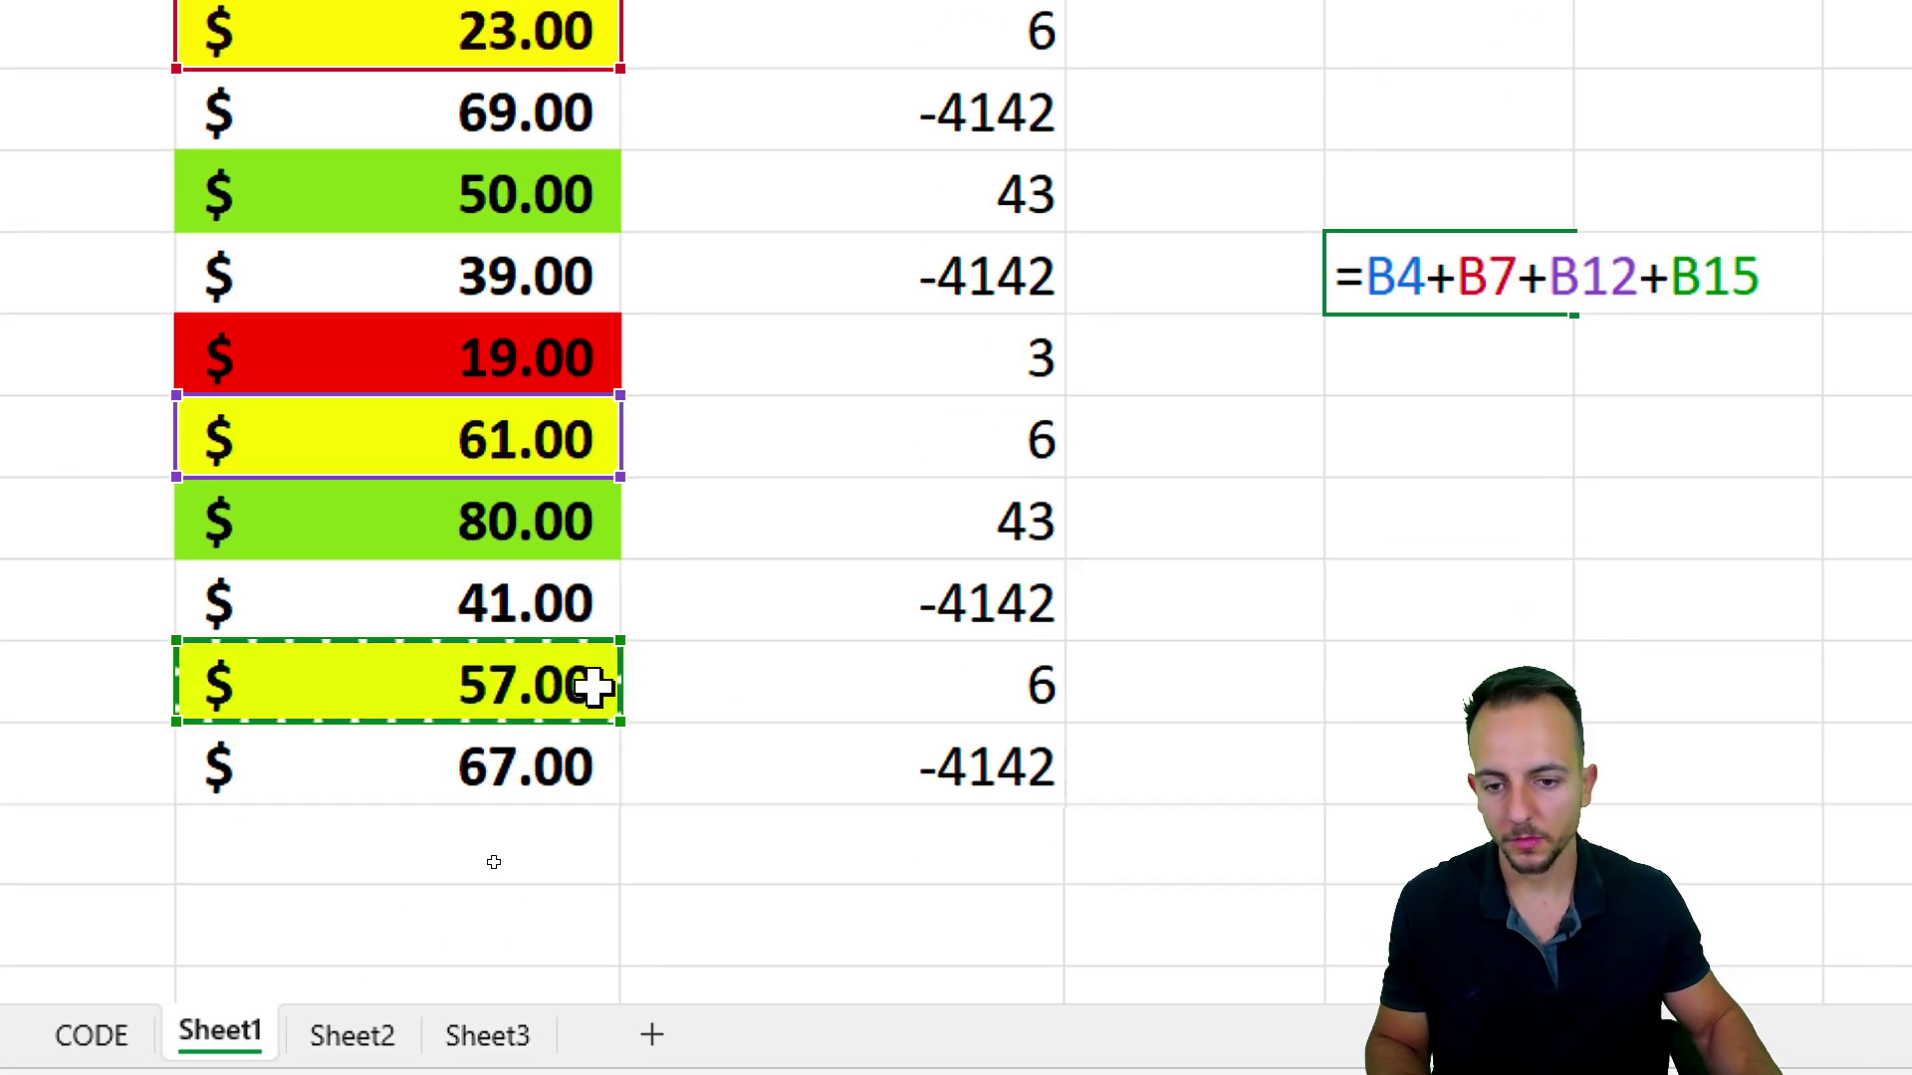
{"action": "key", "text": "Return"}
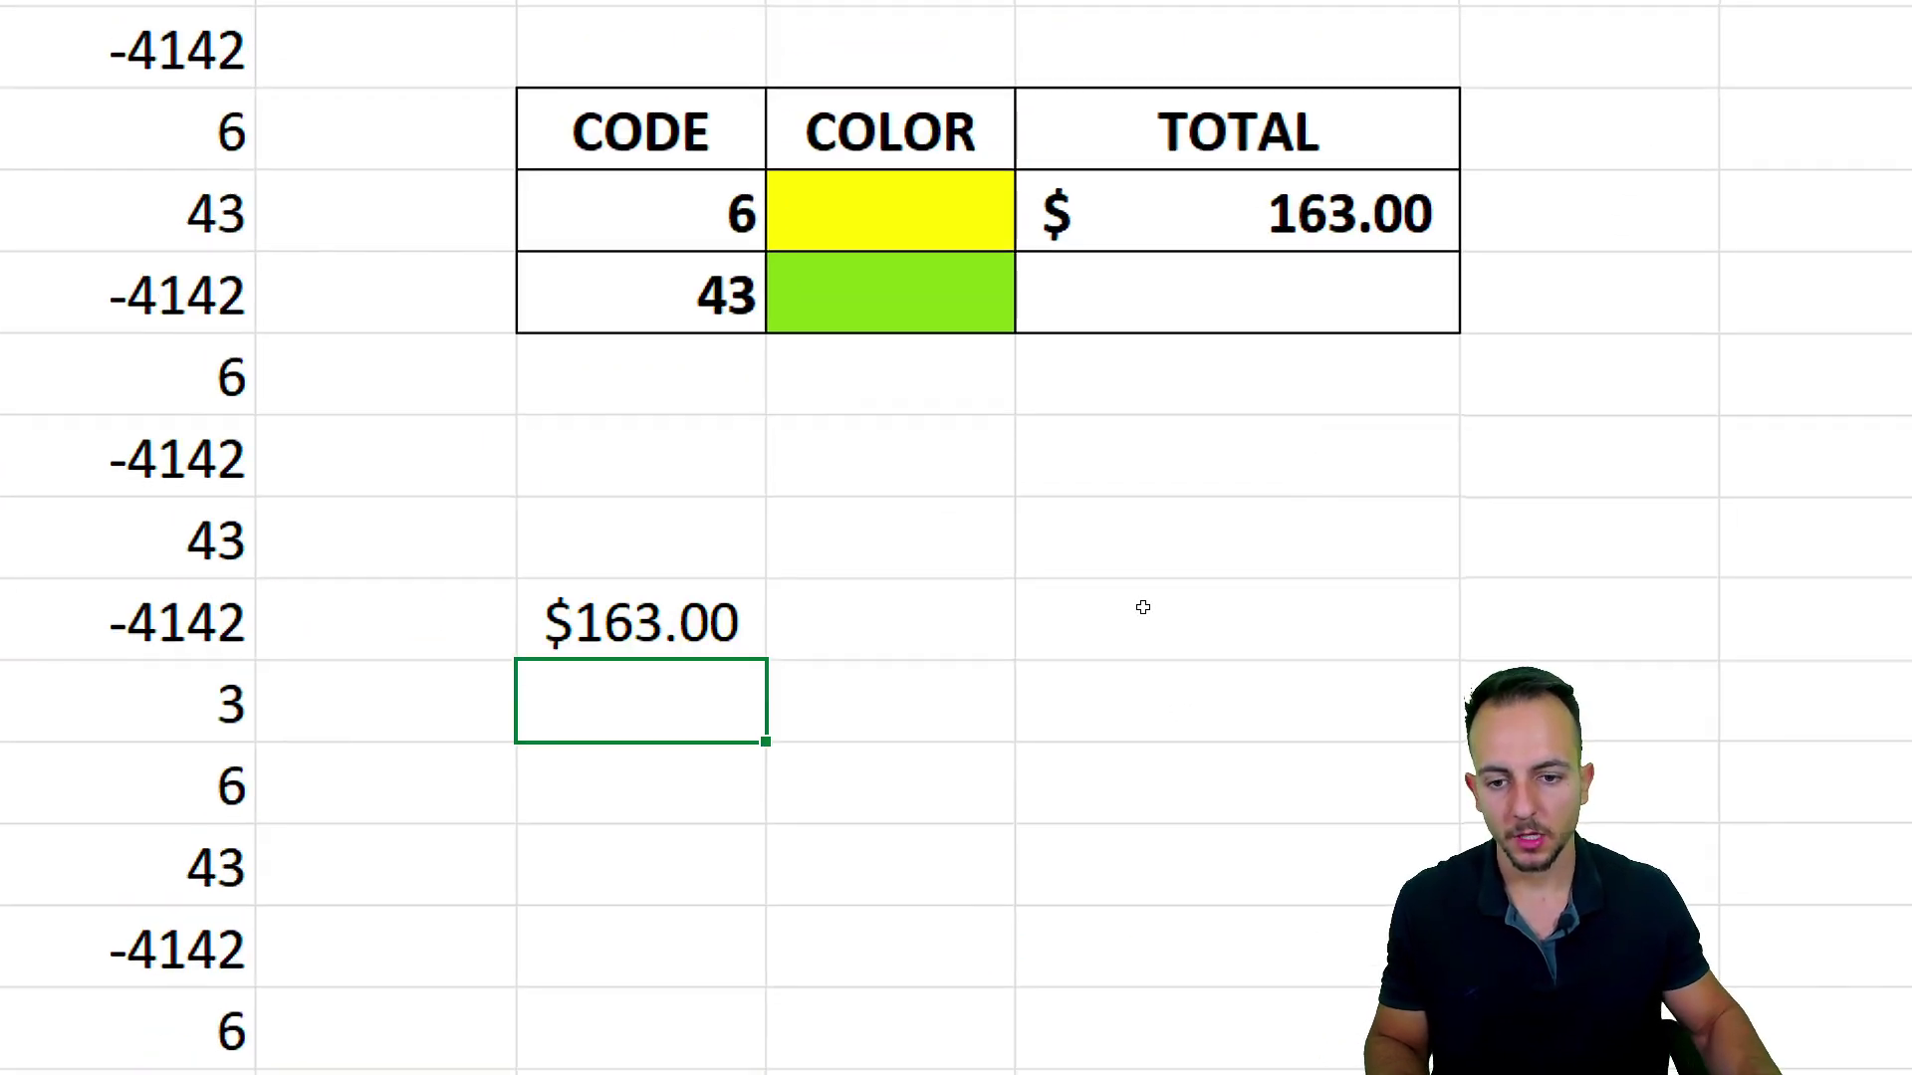
{"action": "mouse_move", "coordinate": [758, 535]}
{"action": "left_mouse_down"}
{"action": "mouse_move", "coordinate": [602, 717]}
{"action": "mouse_move", "coordinate": [727, 520]}
{"action": "left_mouse_up"}
{"action": "mouse_move", "coordinate": [1329, 164]}
{"action": "left_mouse_down"}
{"action": "mouse_move", "coordinate": [1363, 130]}
{"action": "mouse_move", "coordinate": [1273, 297]}
{"action": "mouse_move", "coordinate": [1046, 531]}
{"action": "mouse_move", "coordinate": [764, 628]}
{"action": "left_mouse_up"}
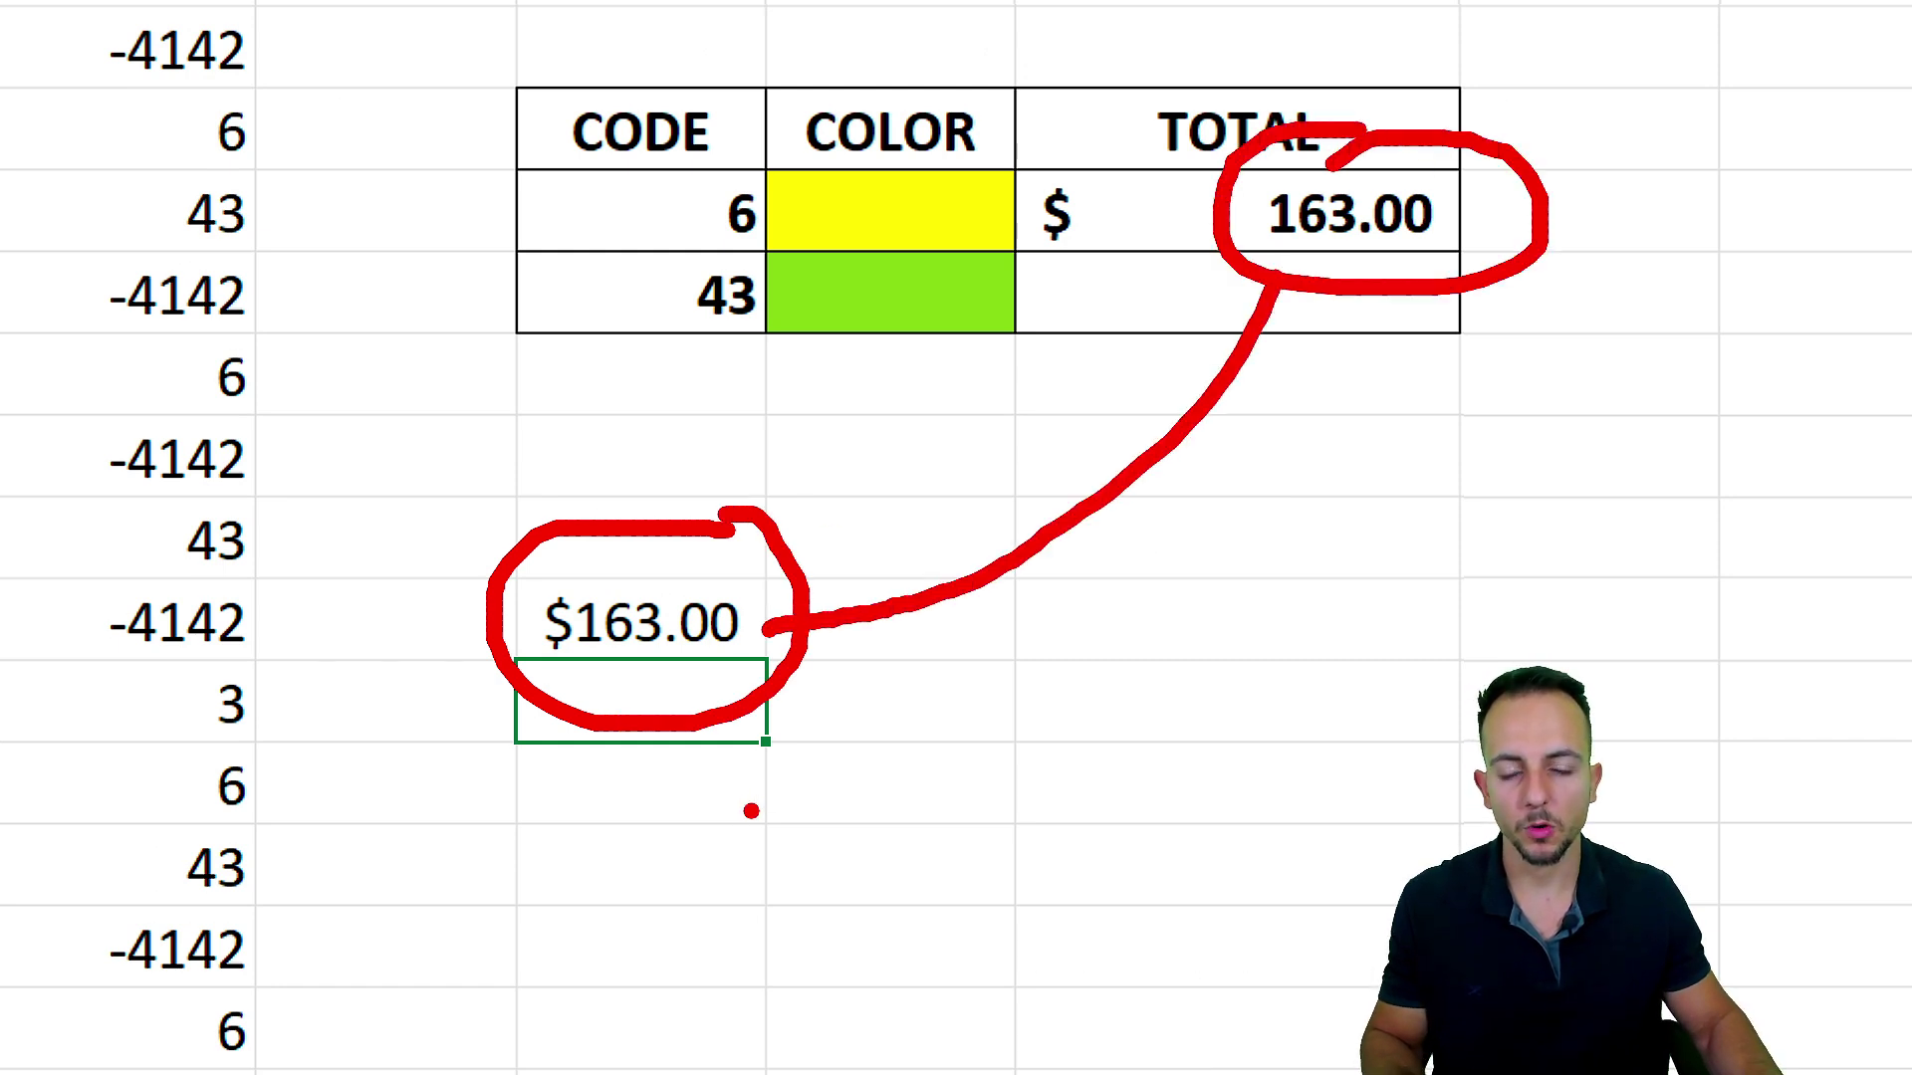
{"action": "key", "text": "Escape"}
{"action": "key", "text": "Up"}
{"action": "key", "text": "Delete"}
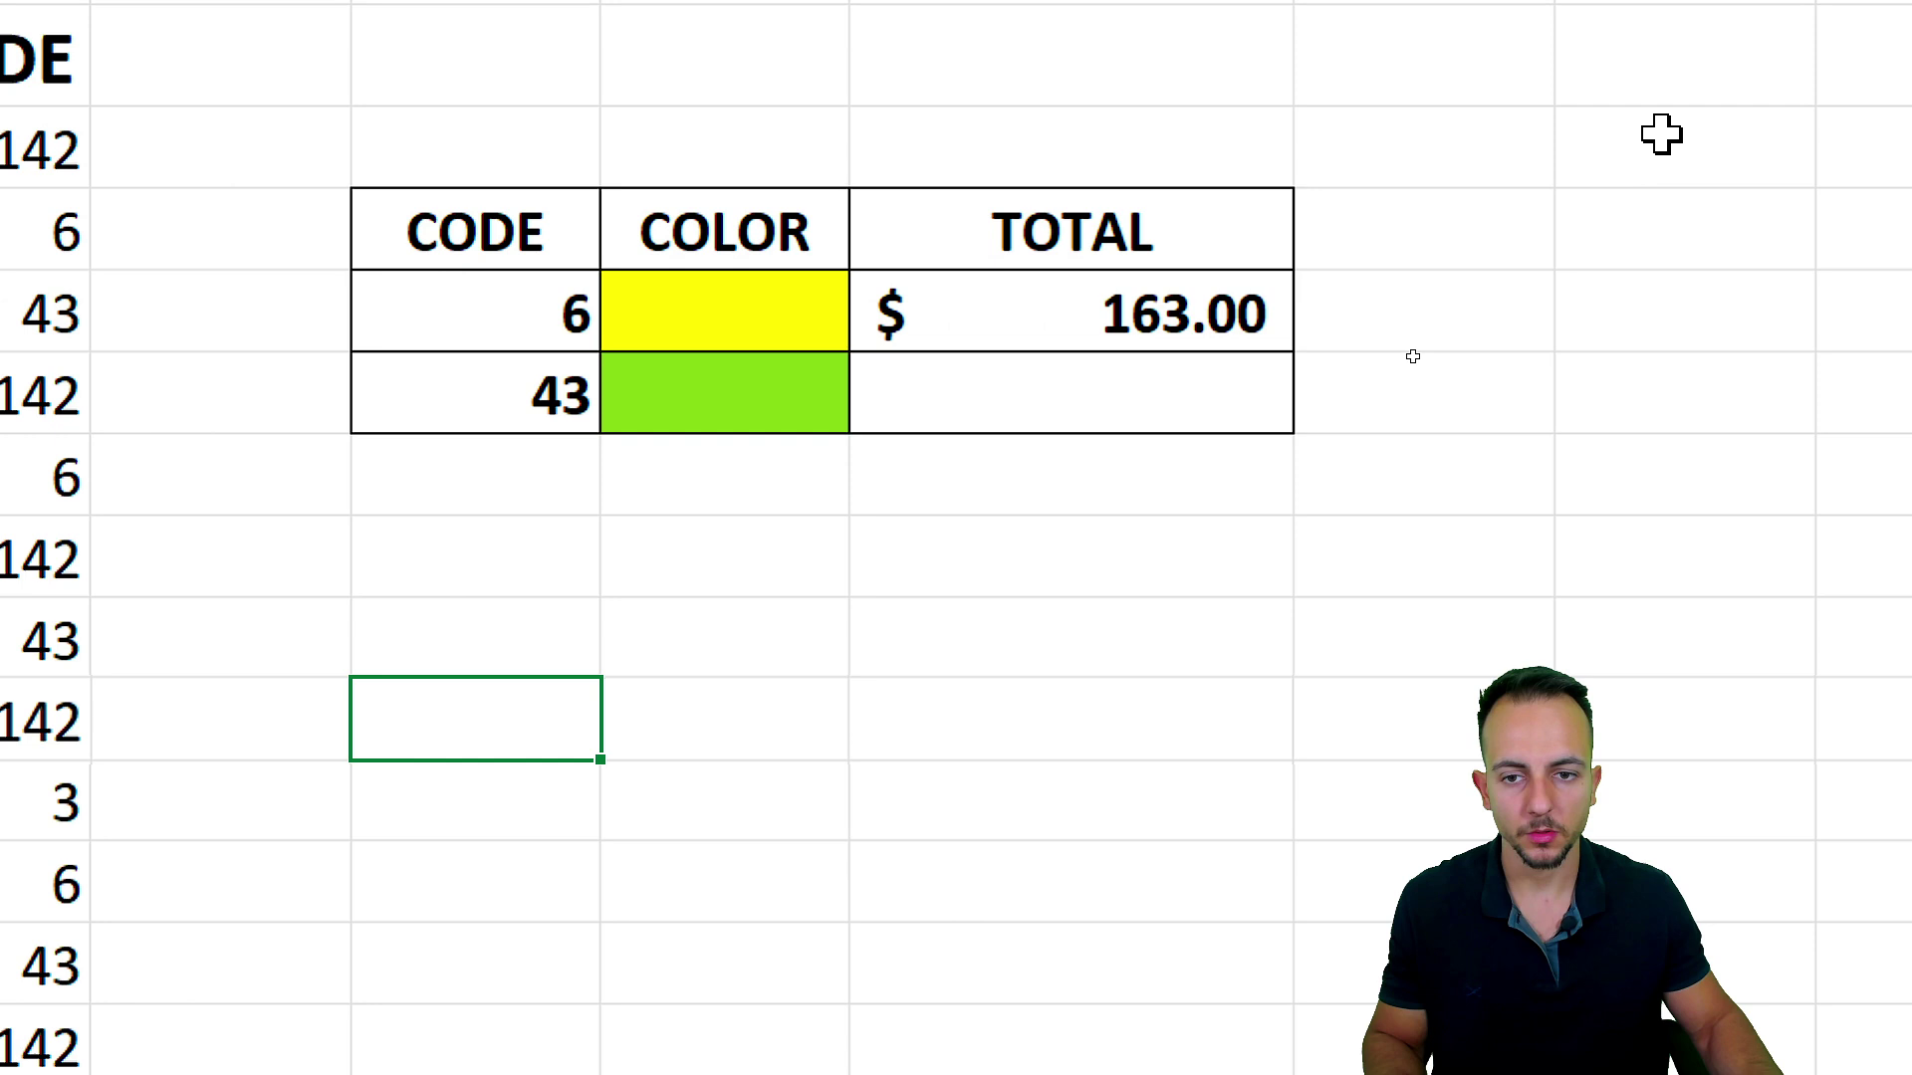
{"action": "left_click", "coordinate": [1161, 371]}
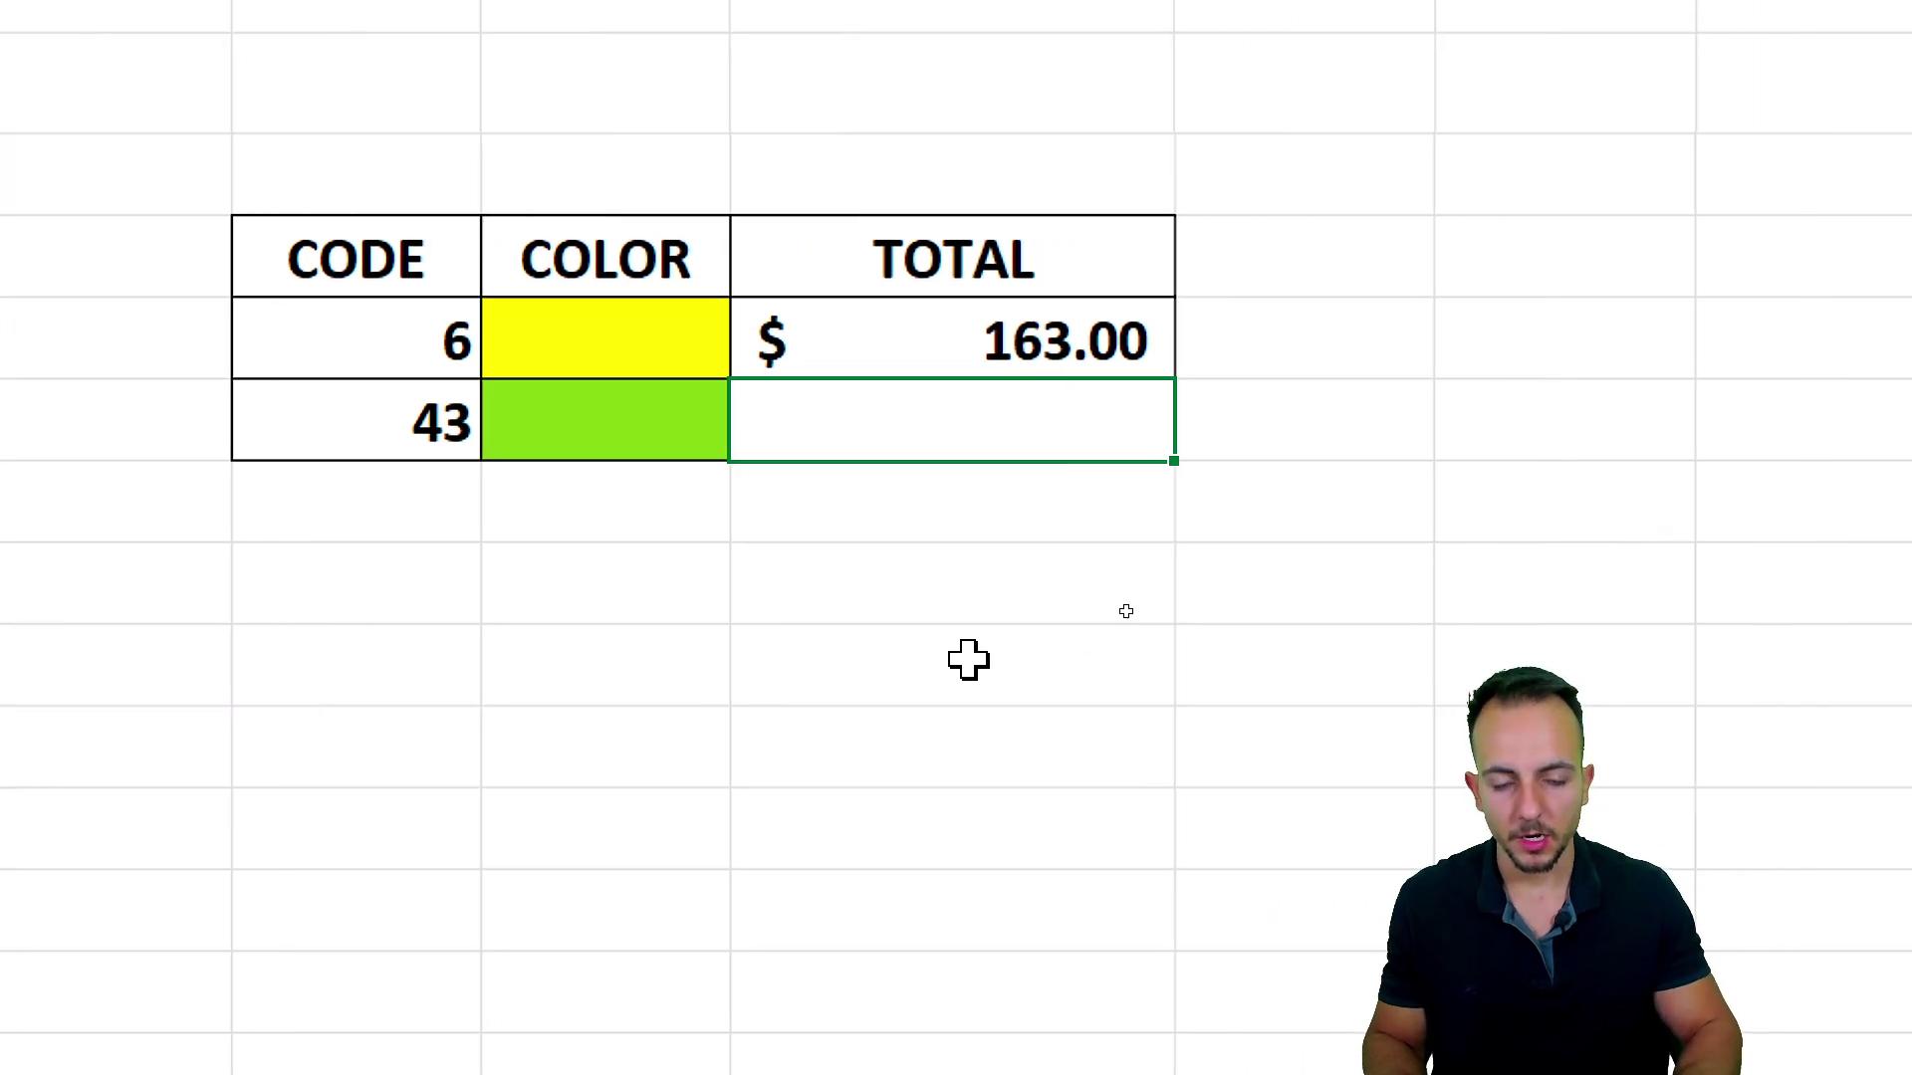
Enter =SUMIF(C3:C16,E6,B3:B16) as the green row's TOTAL, giving $177.00
{"action": "key", "text": "BackSpace"}
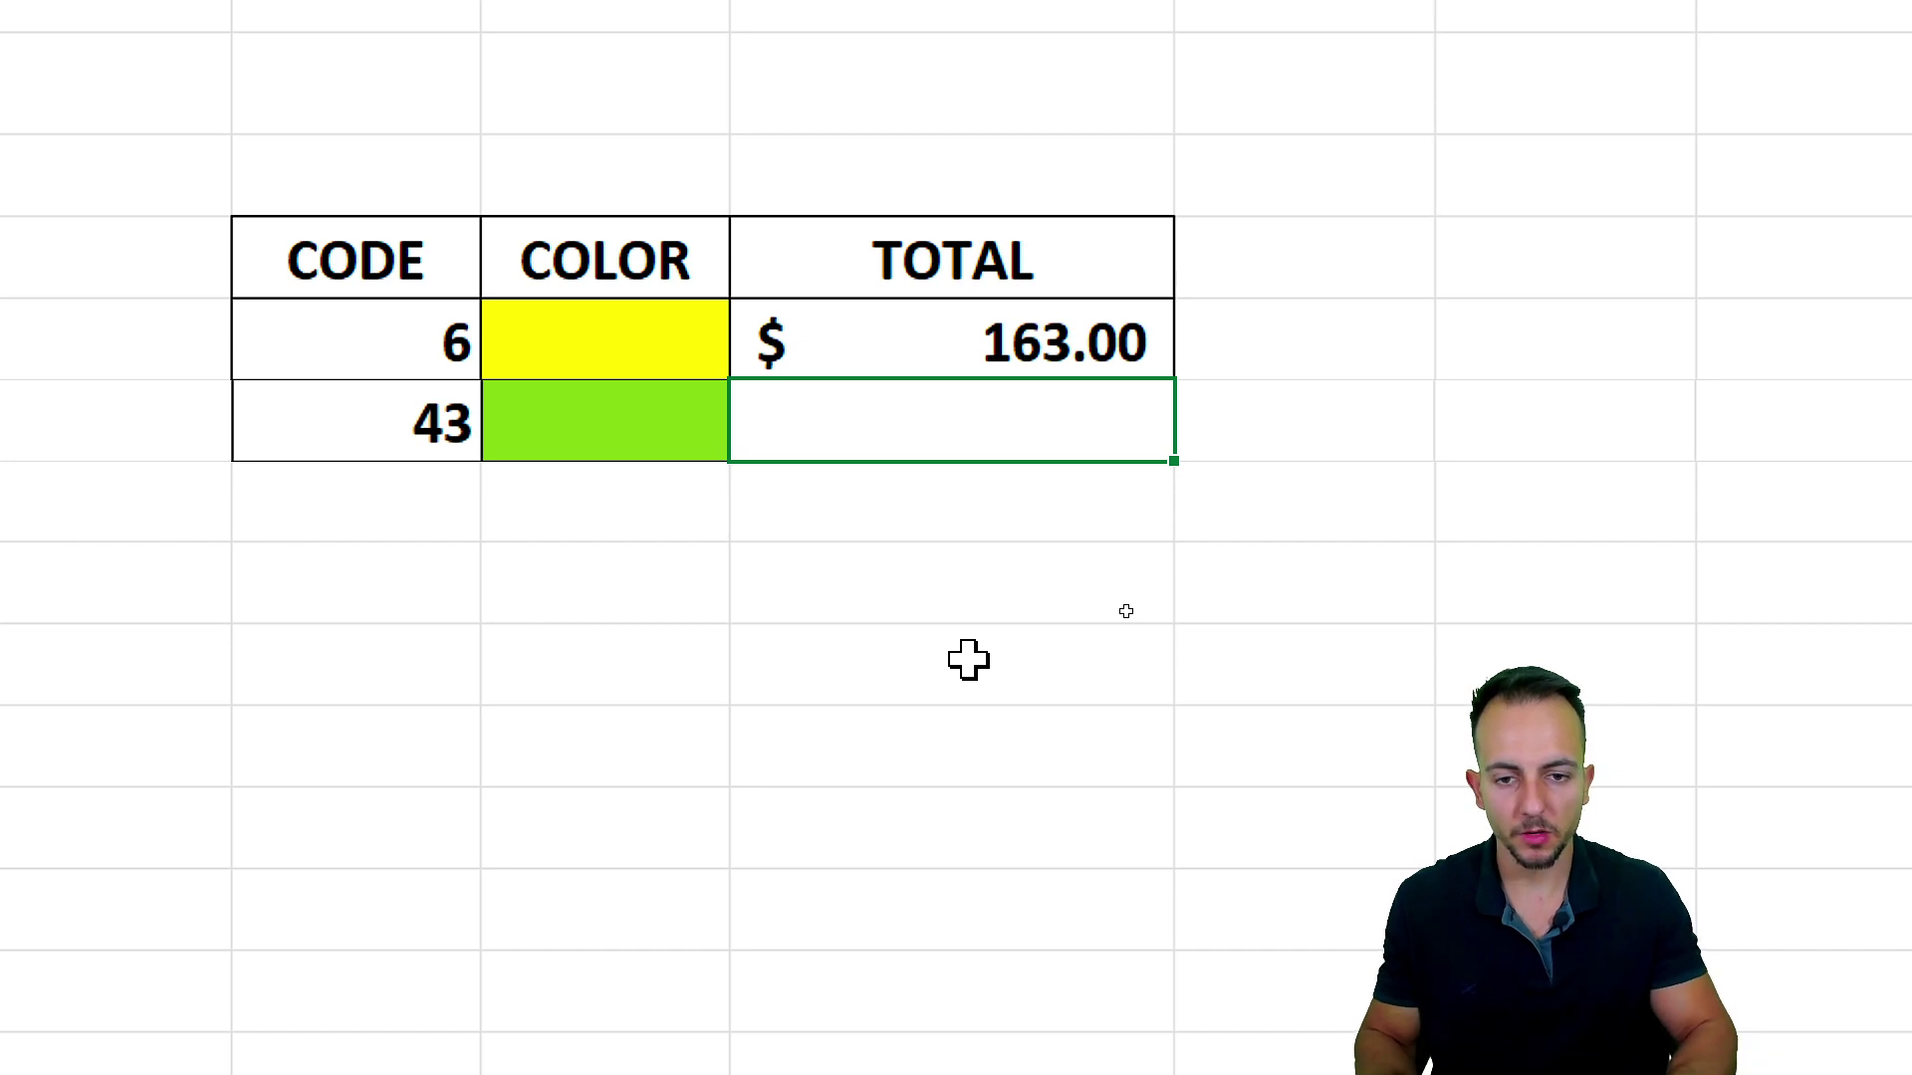
{"action": "type", "text": "=SUMIF"}
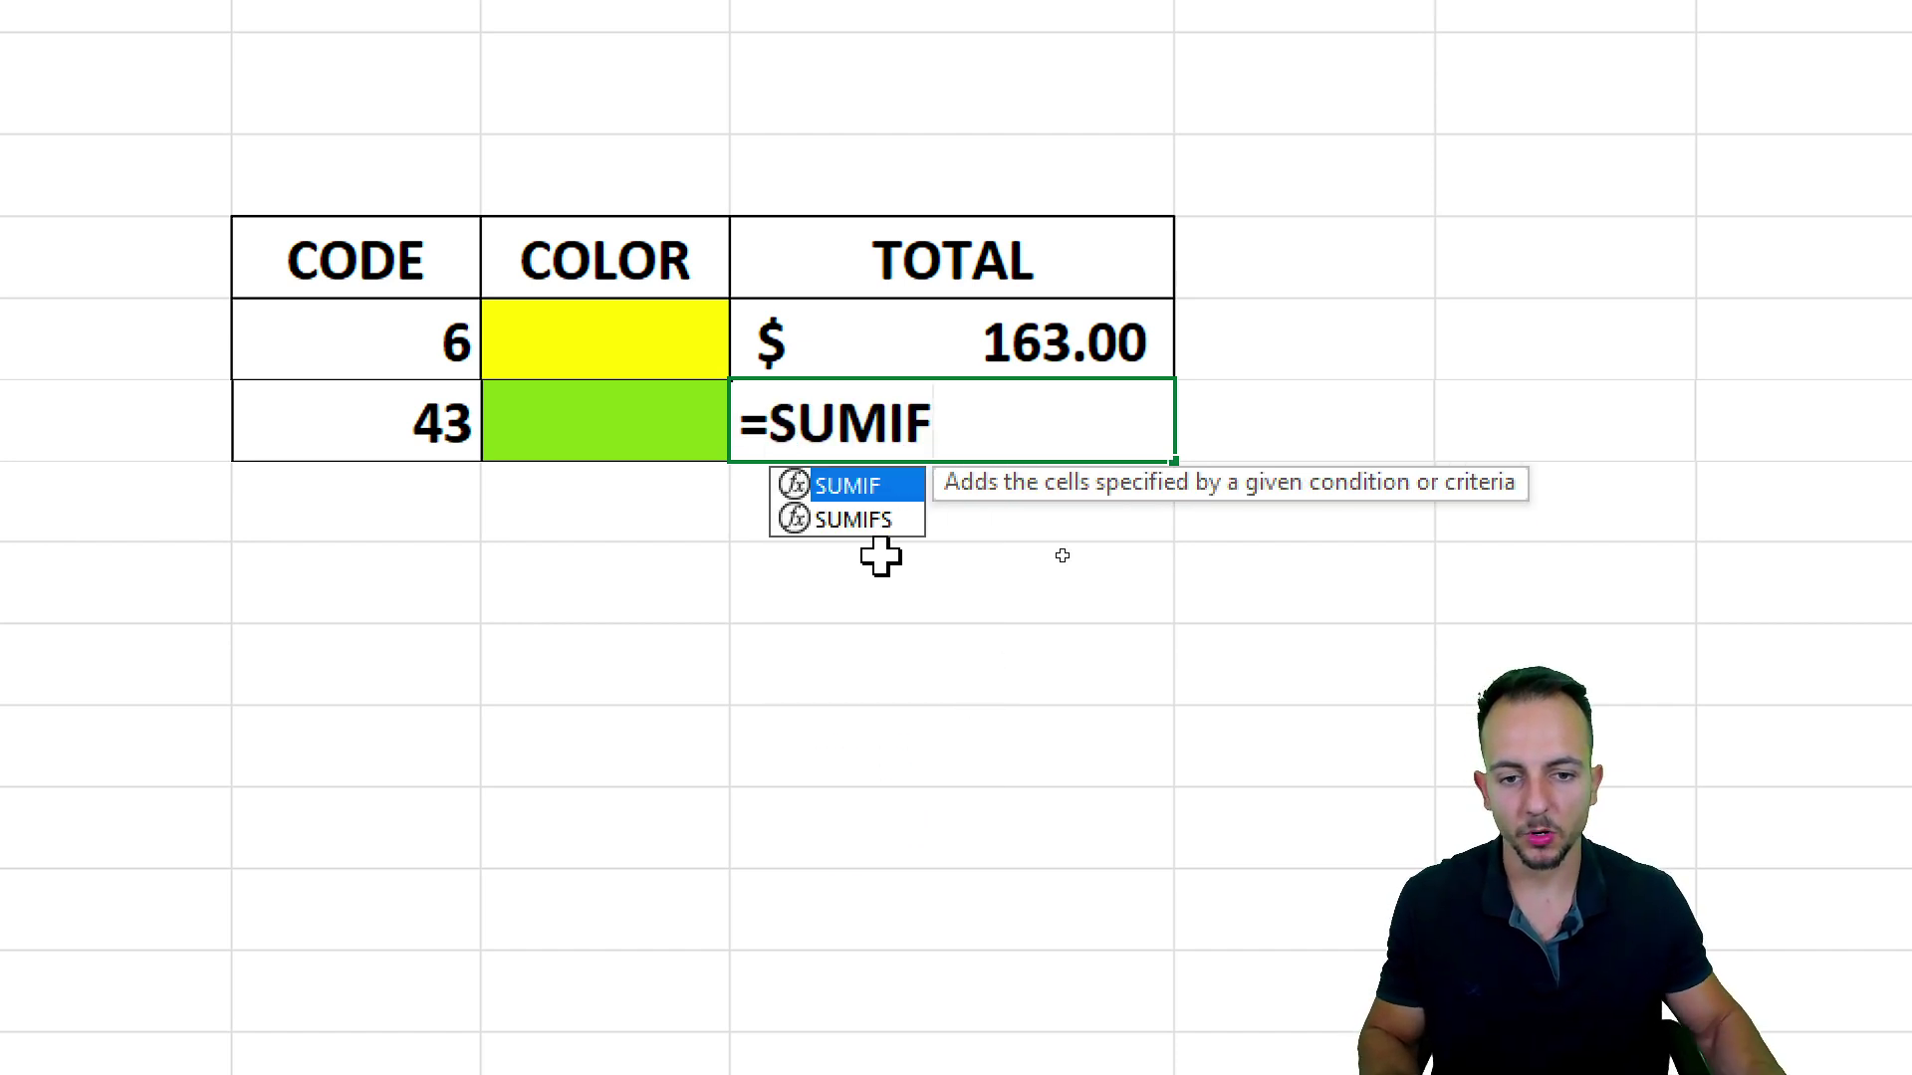
{"action": "type", "text": "("}
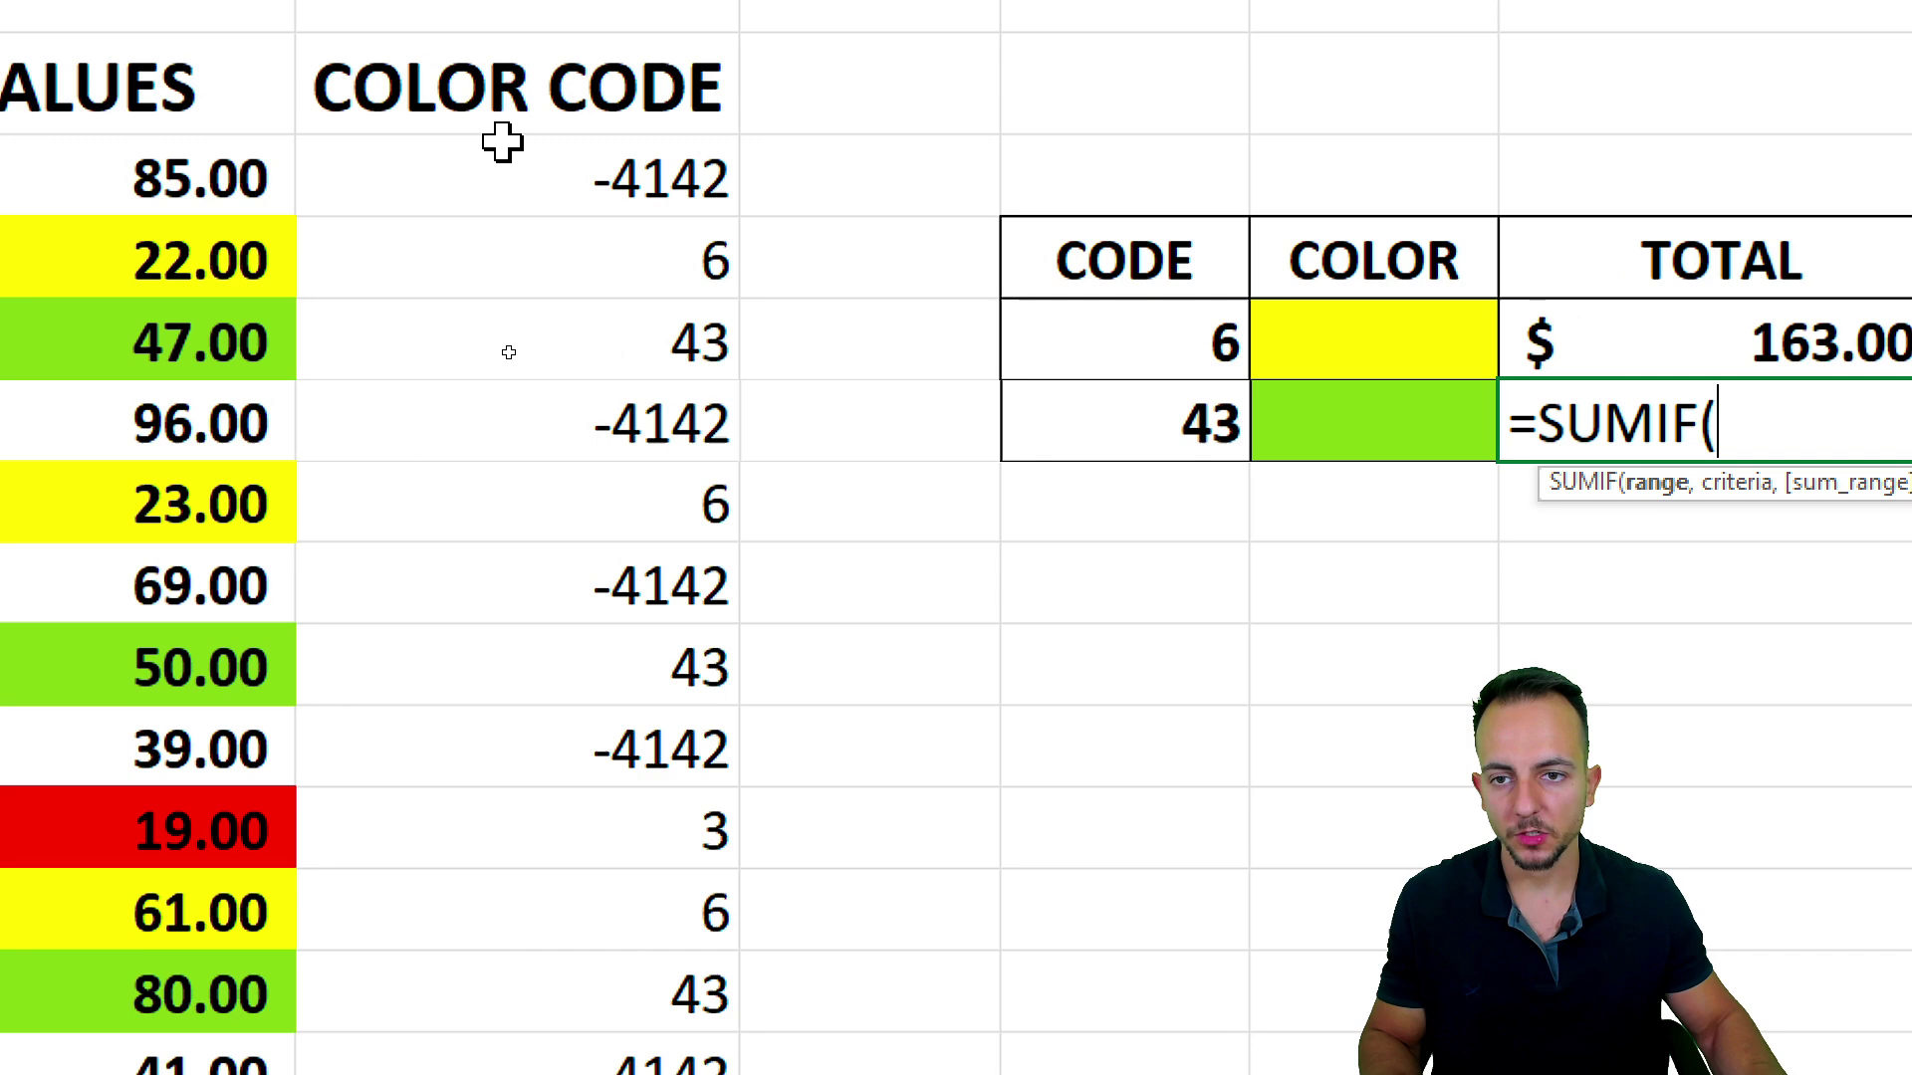
{"action": "left_click_drag", "start_coordinate": [503, 143], "coordinate": [482, 996]}
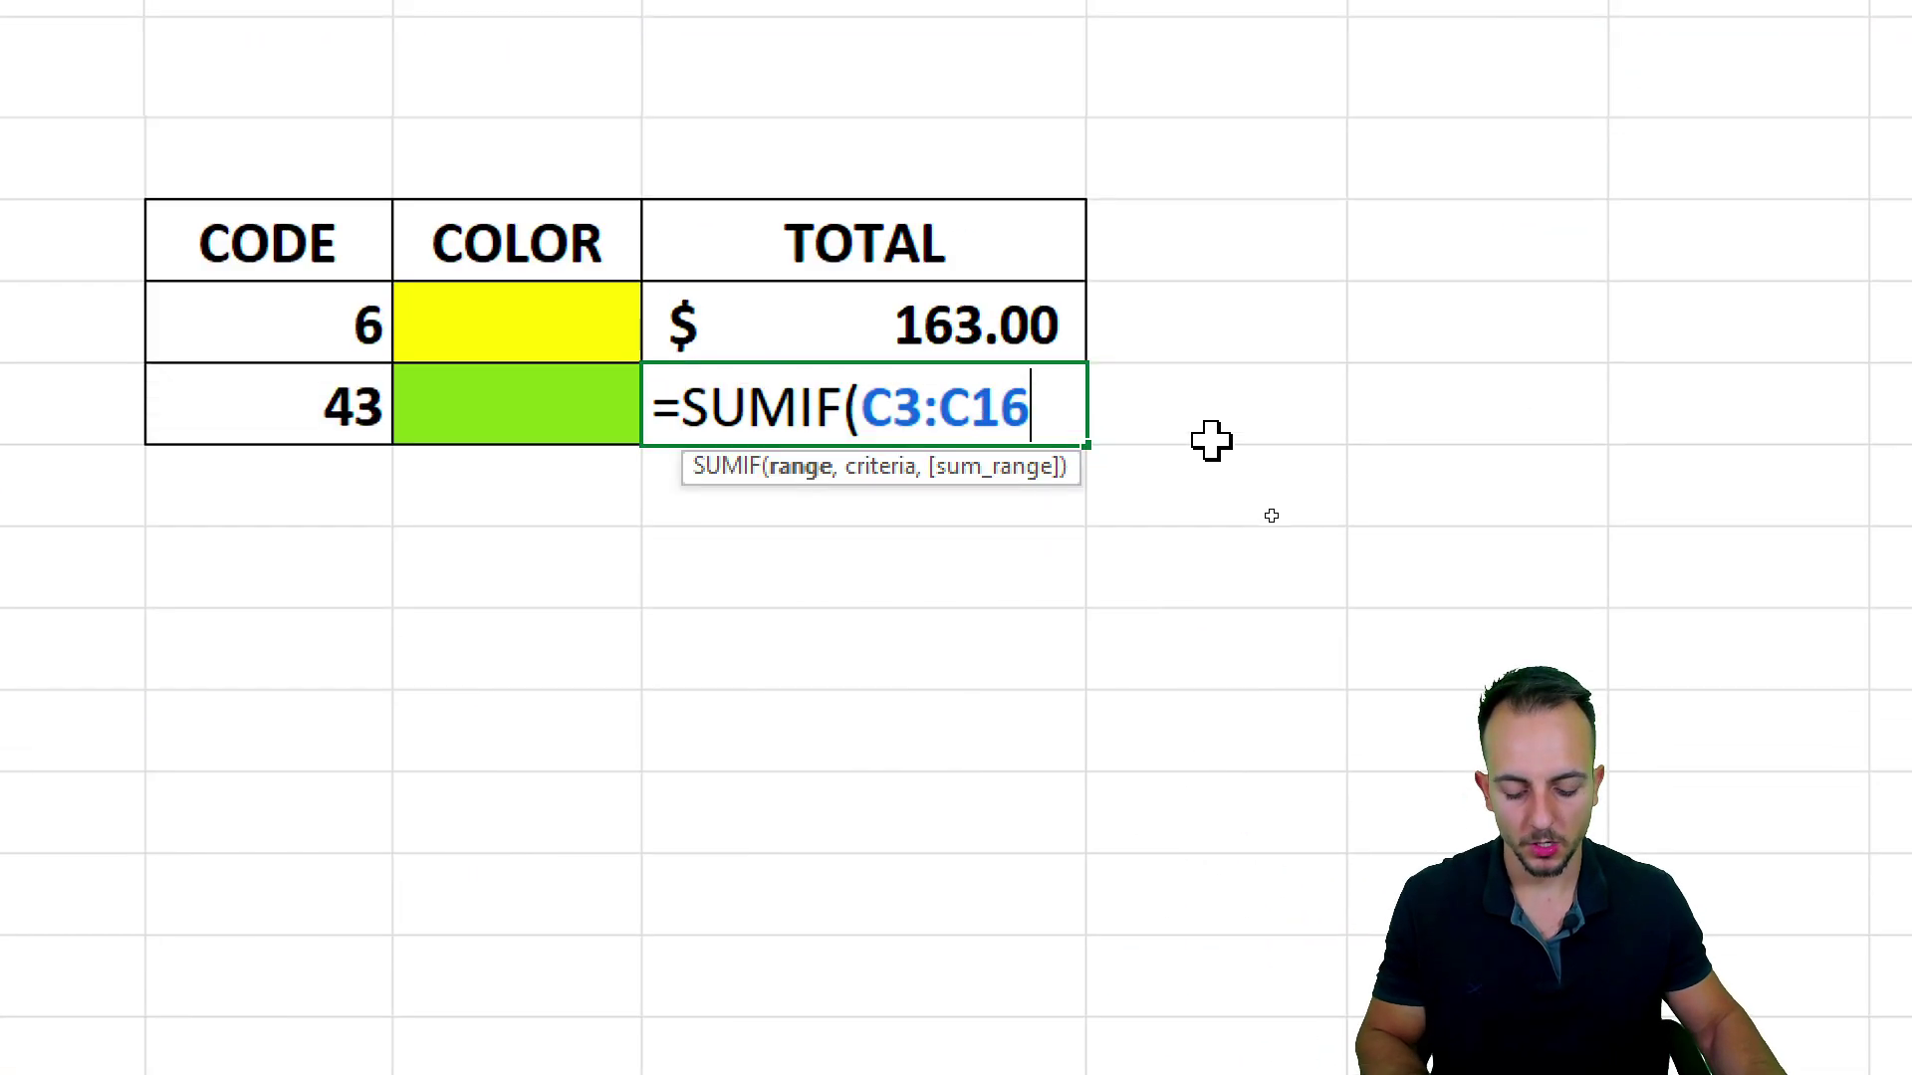
{"action": "type", "text": ","}
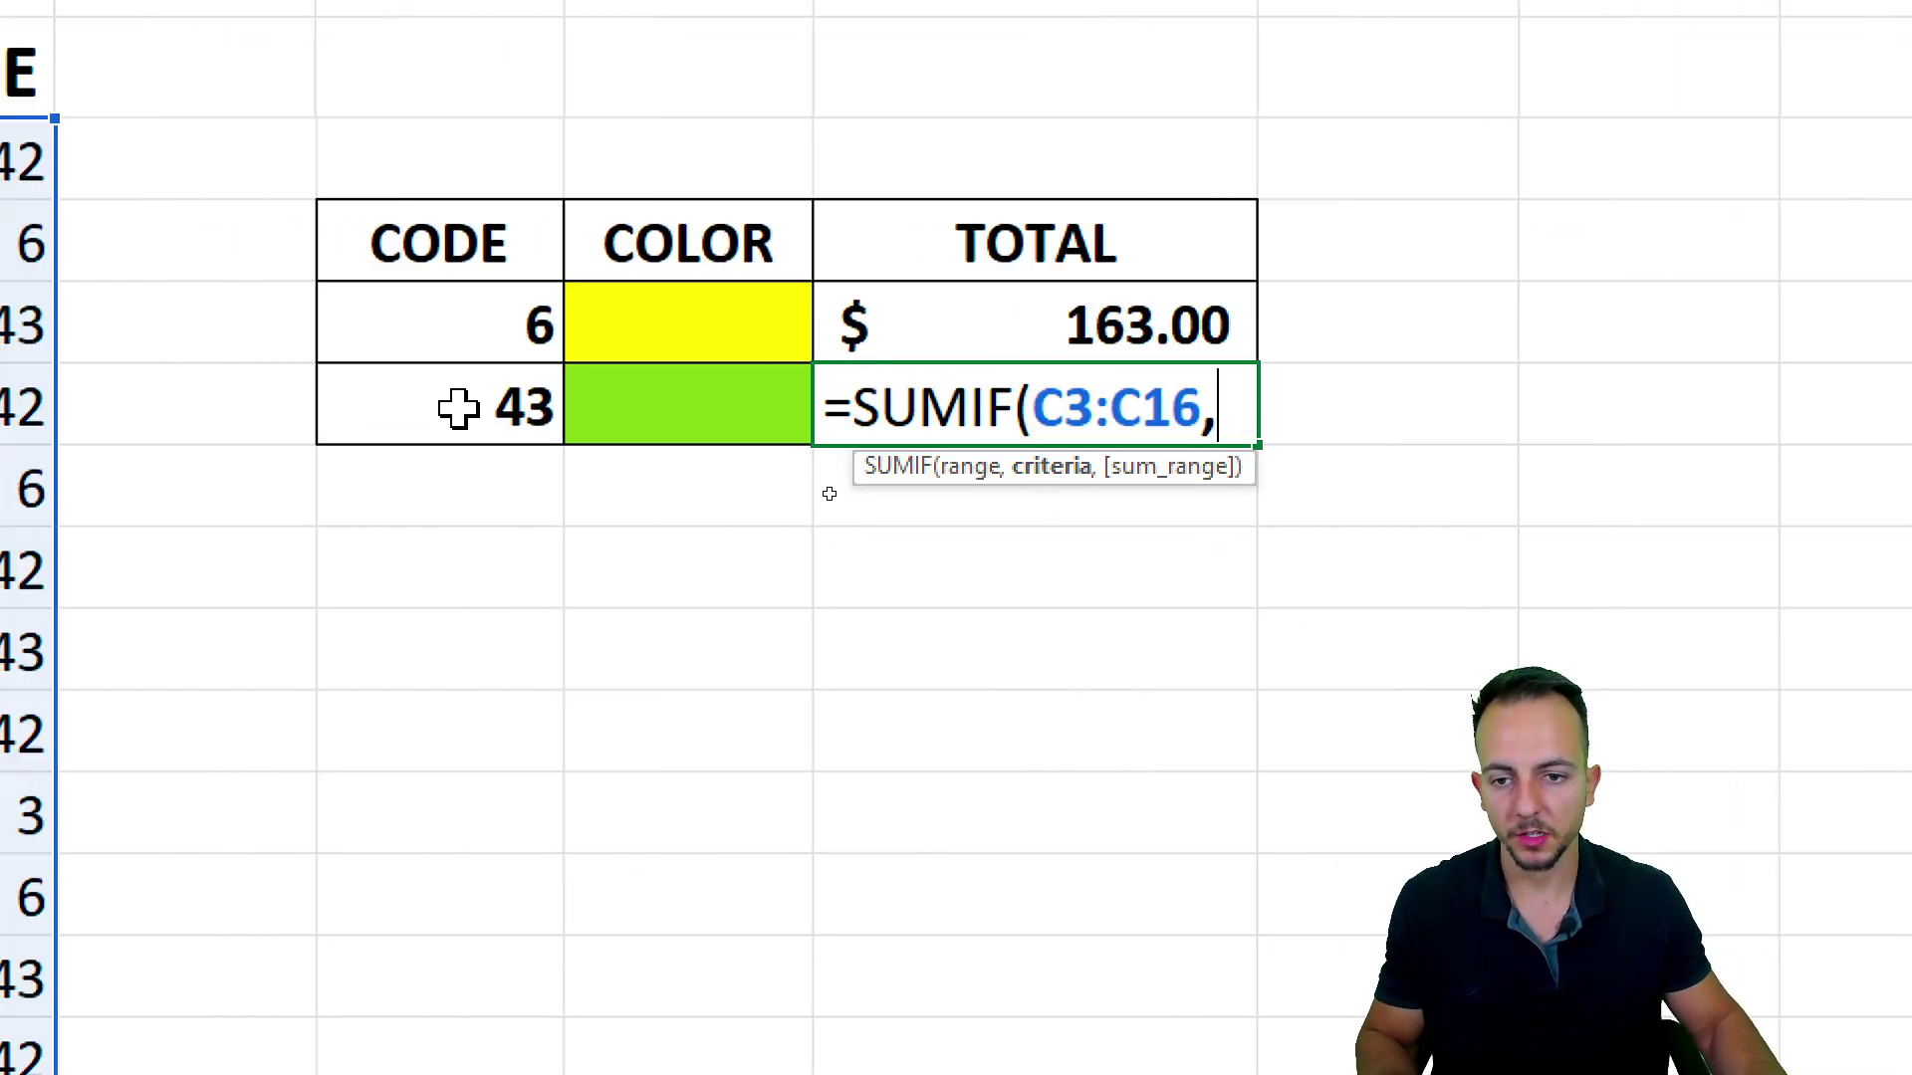
{"action": "left_click", "coordinate": [458, 408]}
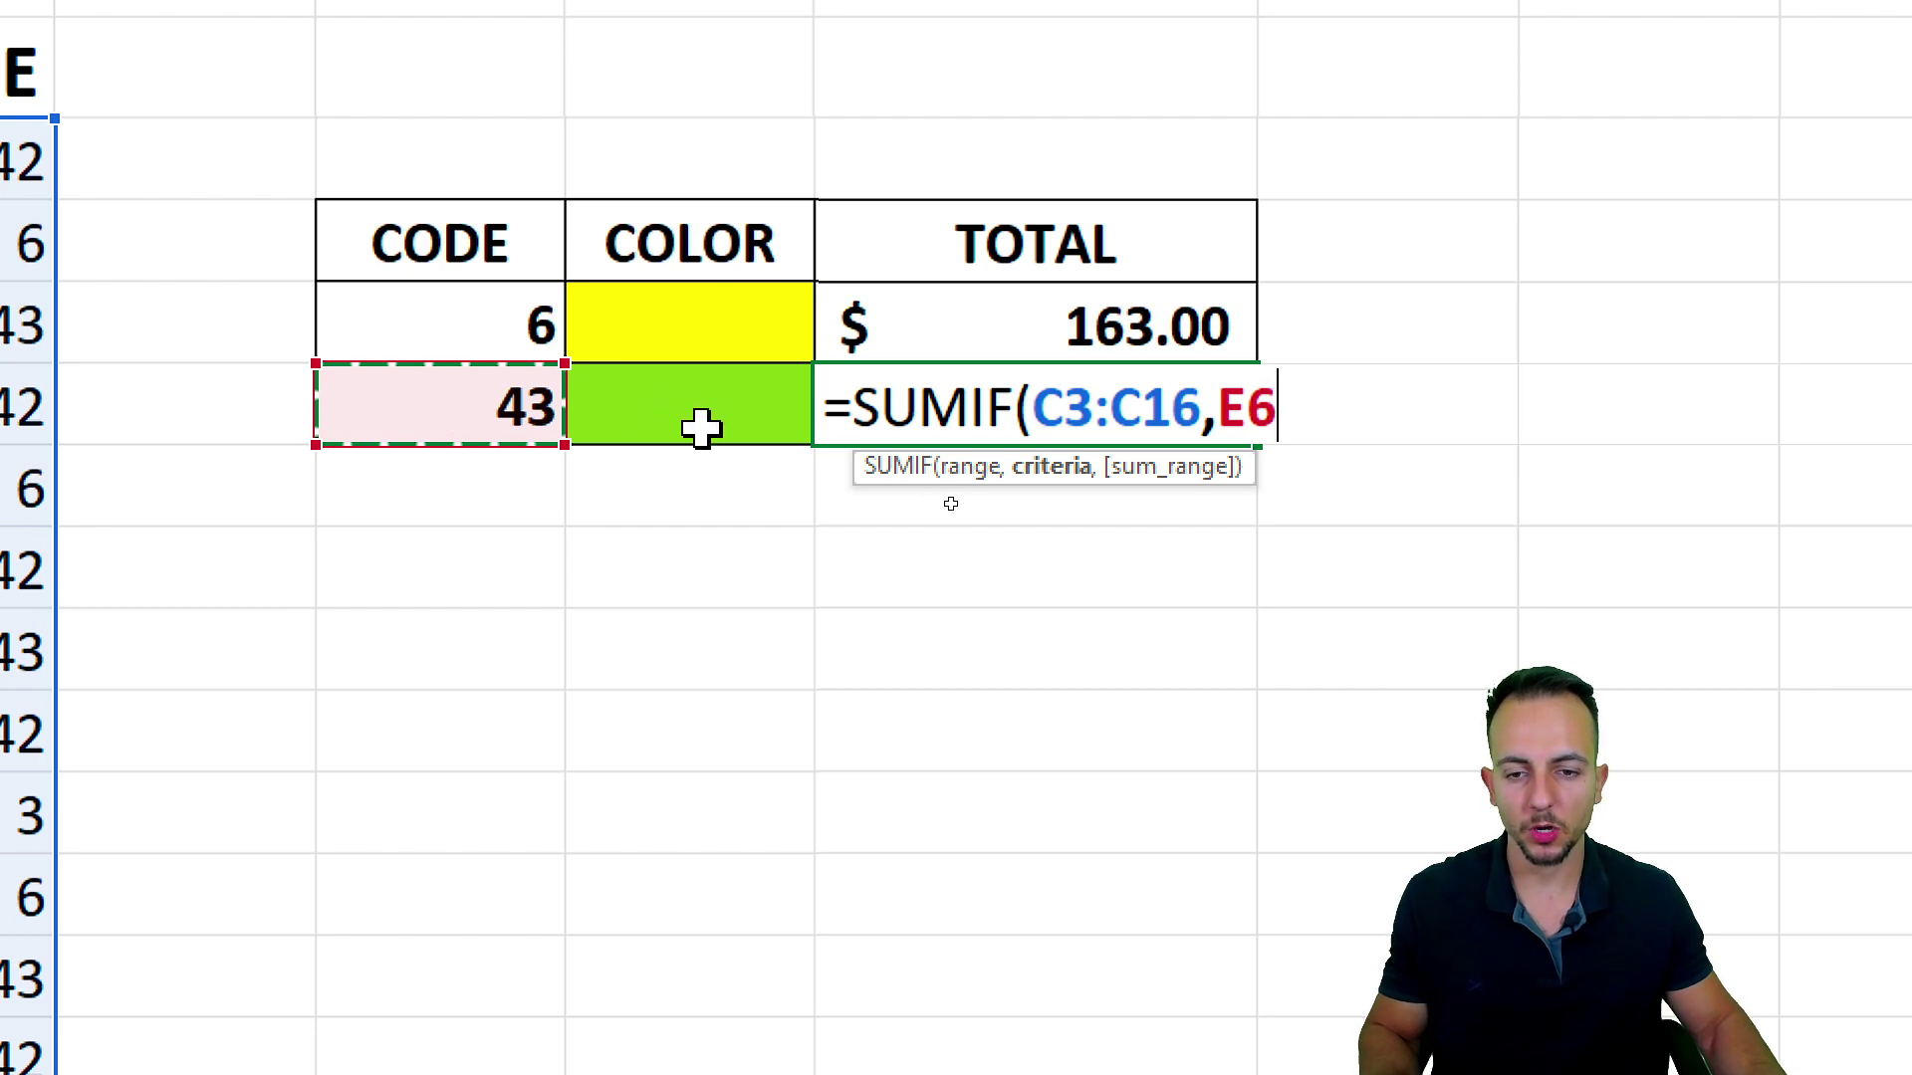
{"action": "type", "text": ","}
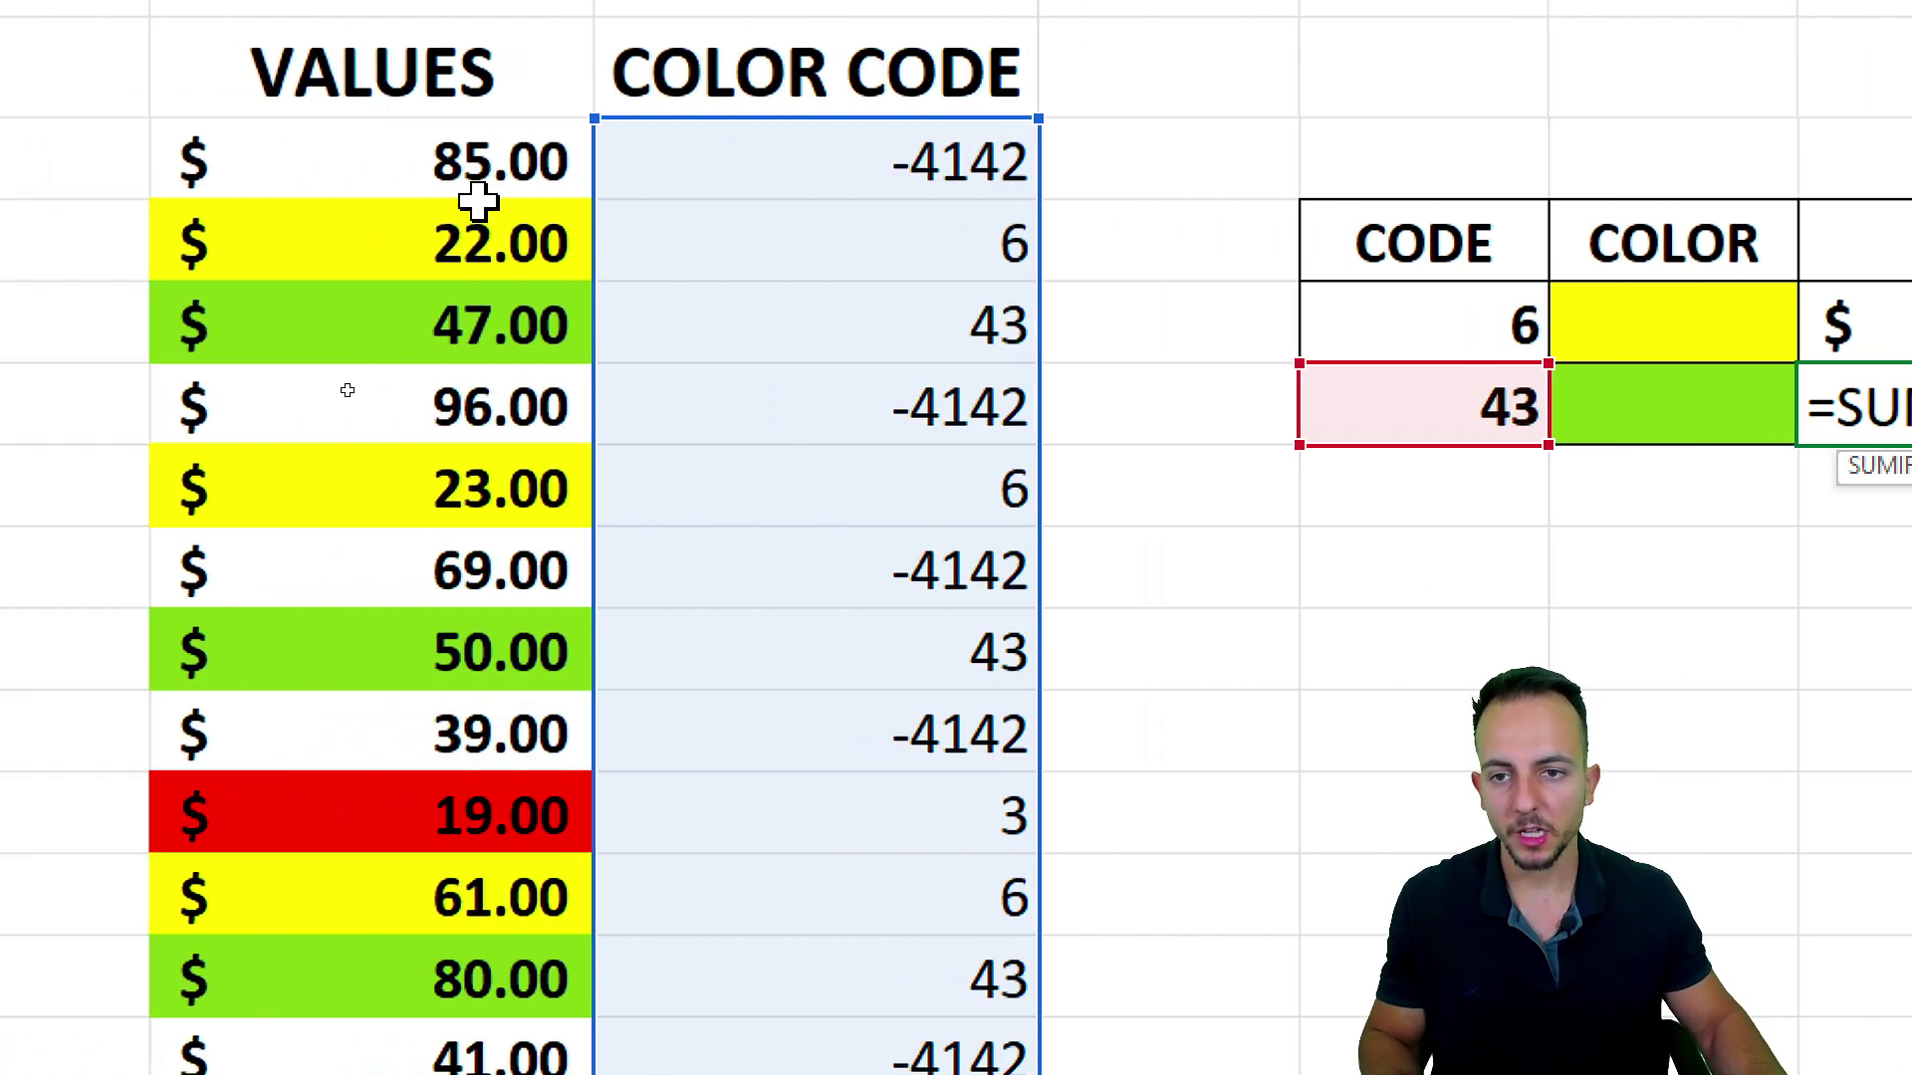
{"action": "left_click_drag", "start_coordinate": [478, 202], "coordinate": [368, 1074]}
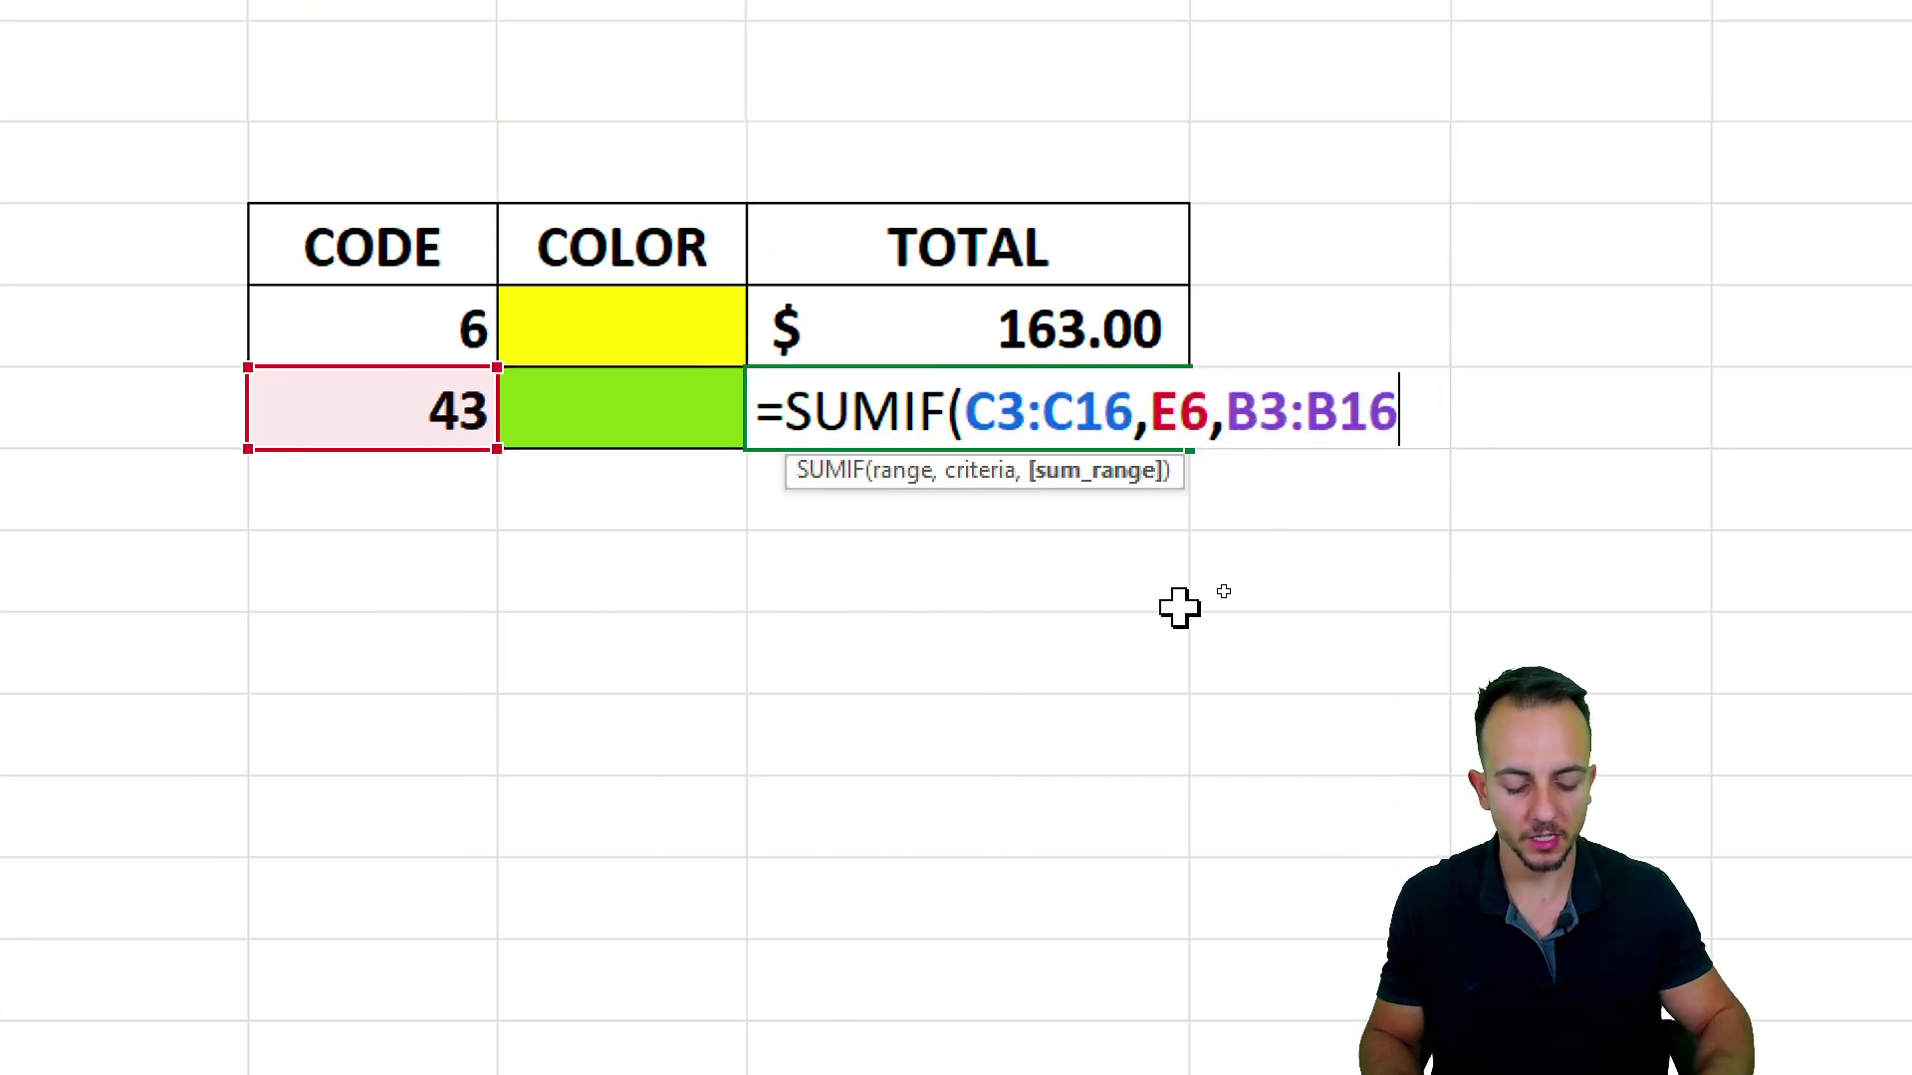
{"action": "key", "text": "Return"}
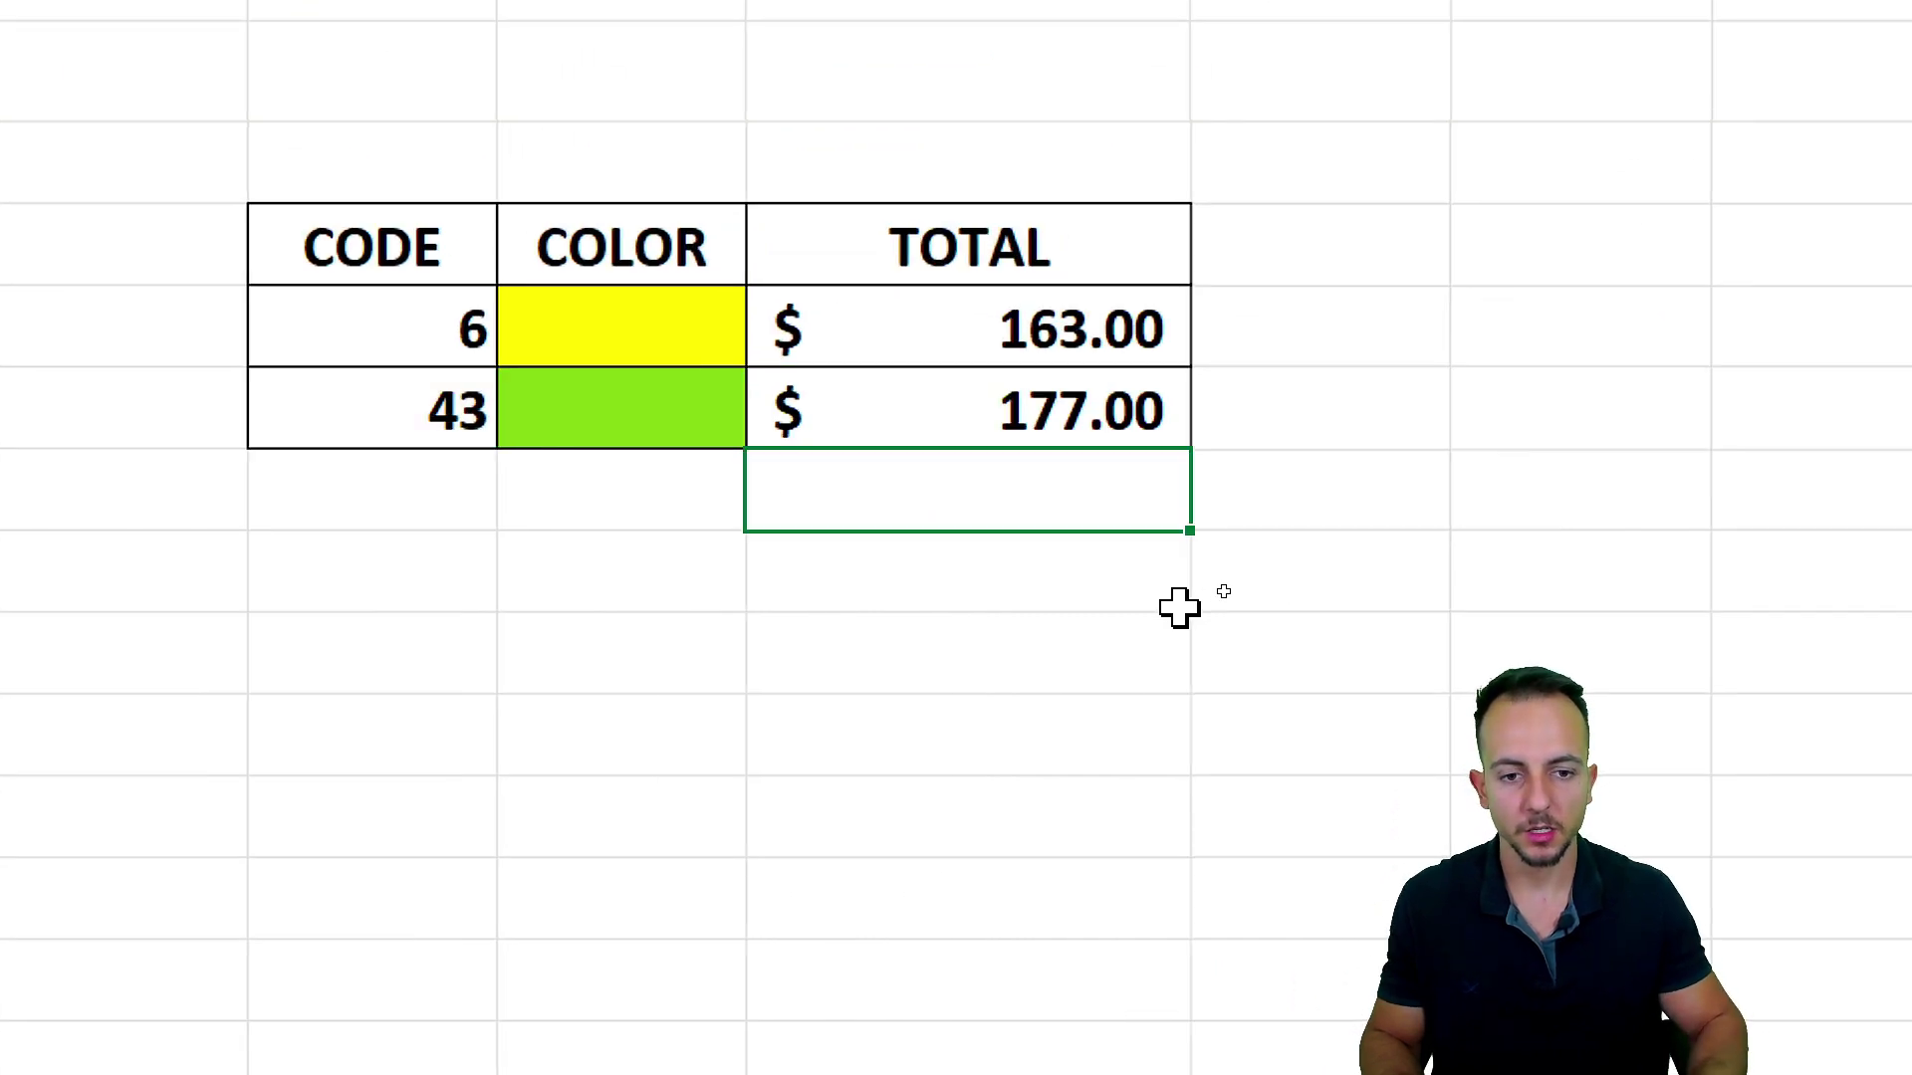
{"action": "left_click", "coordinate": [991, 409]}
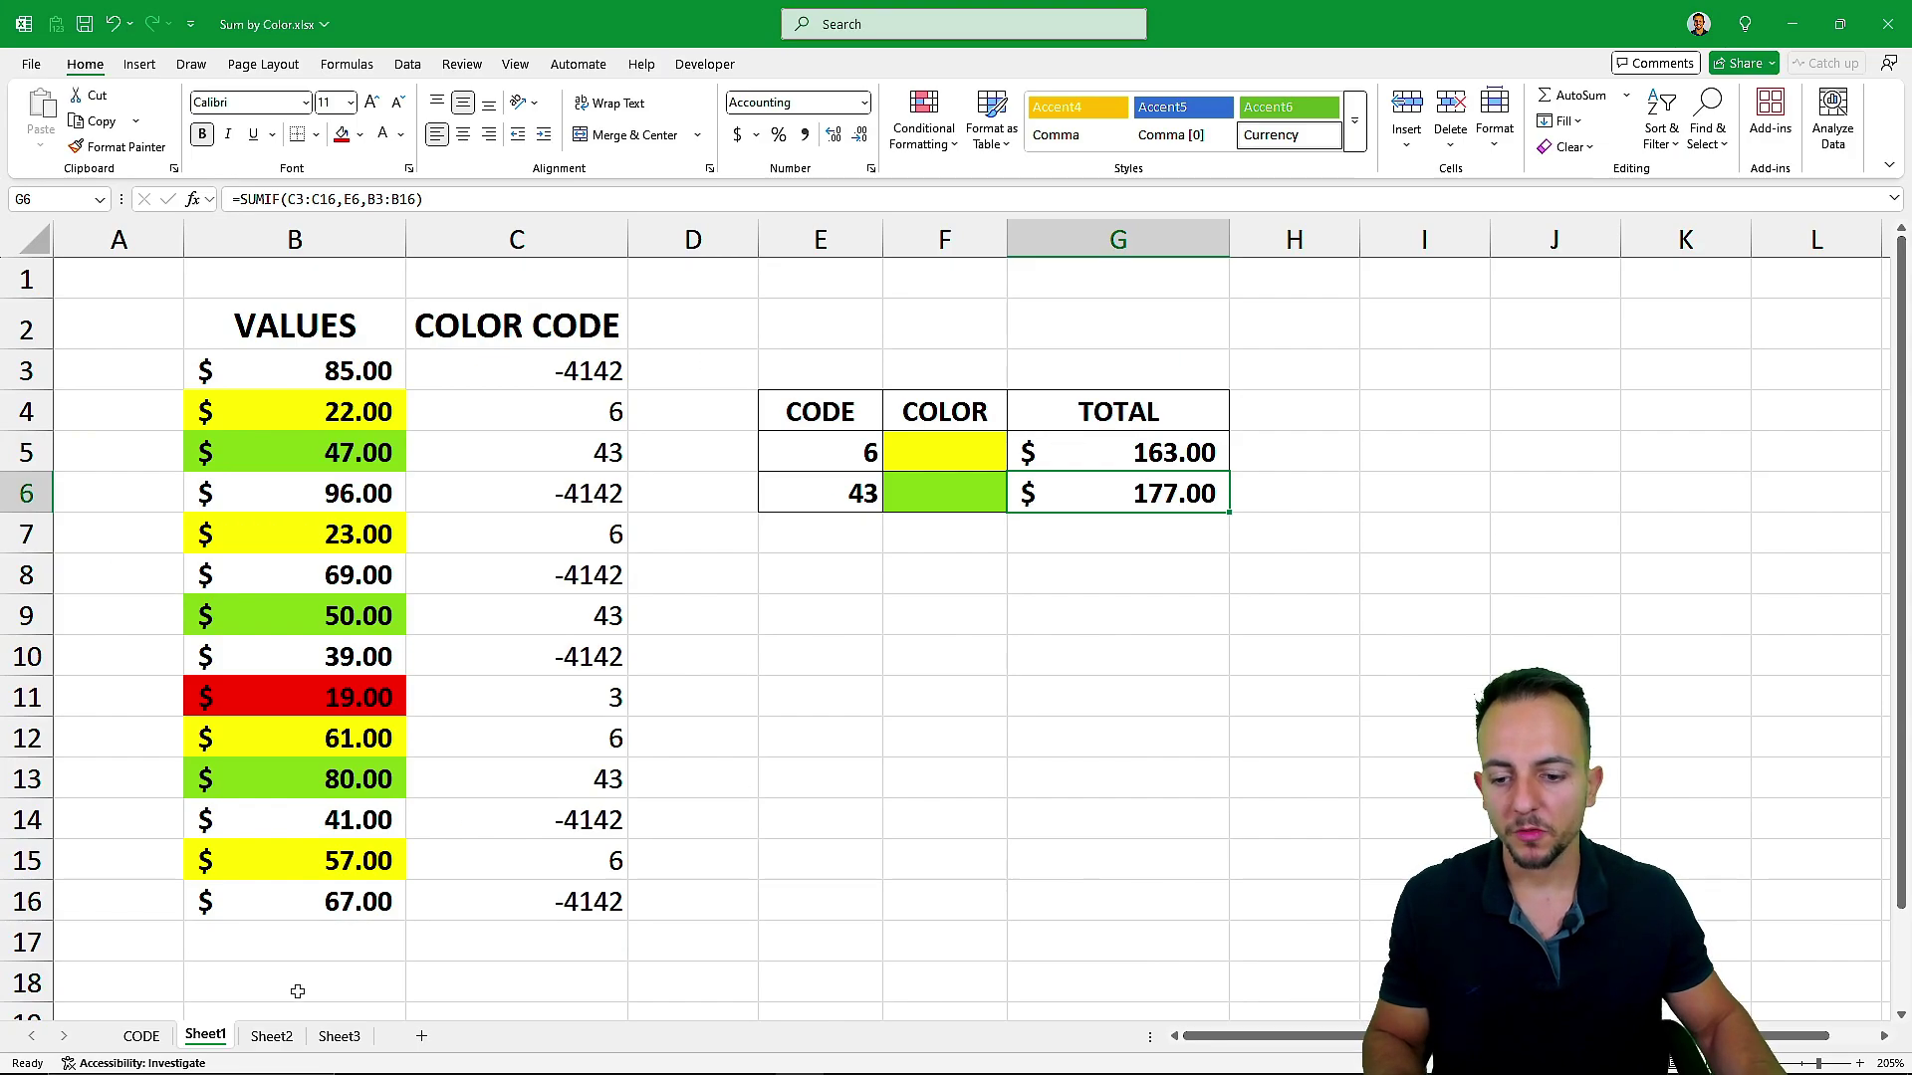
On Sheet3, fill the quantity 35 cell D7 with standard Purple to match the colour sample
{"action": "left_click", "coordinate": [273, 1038]}
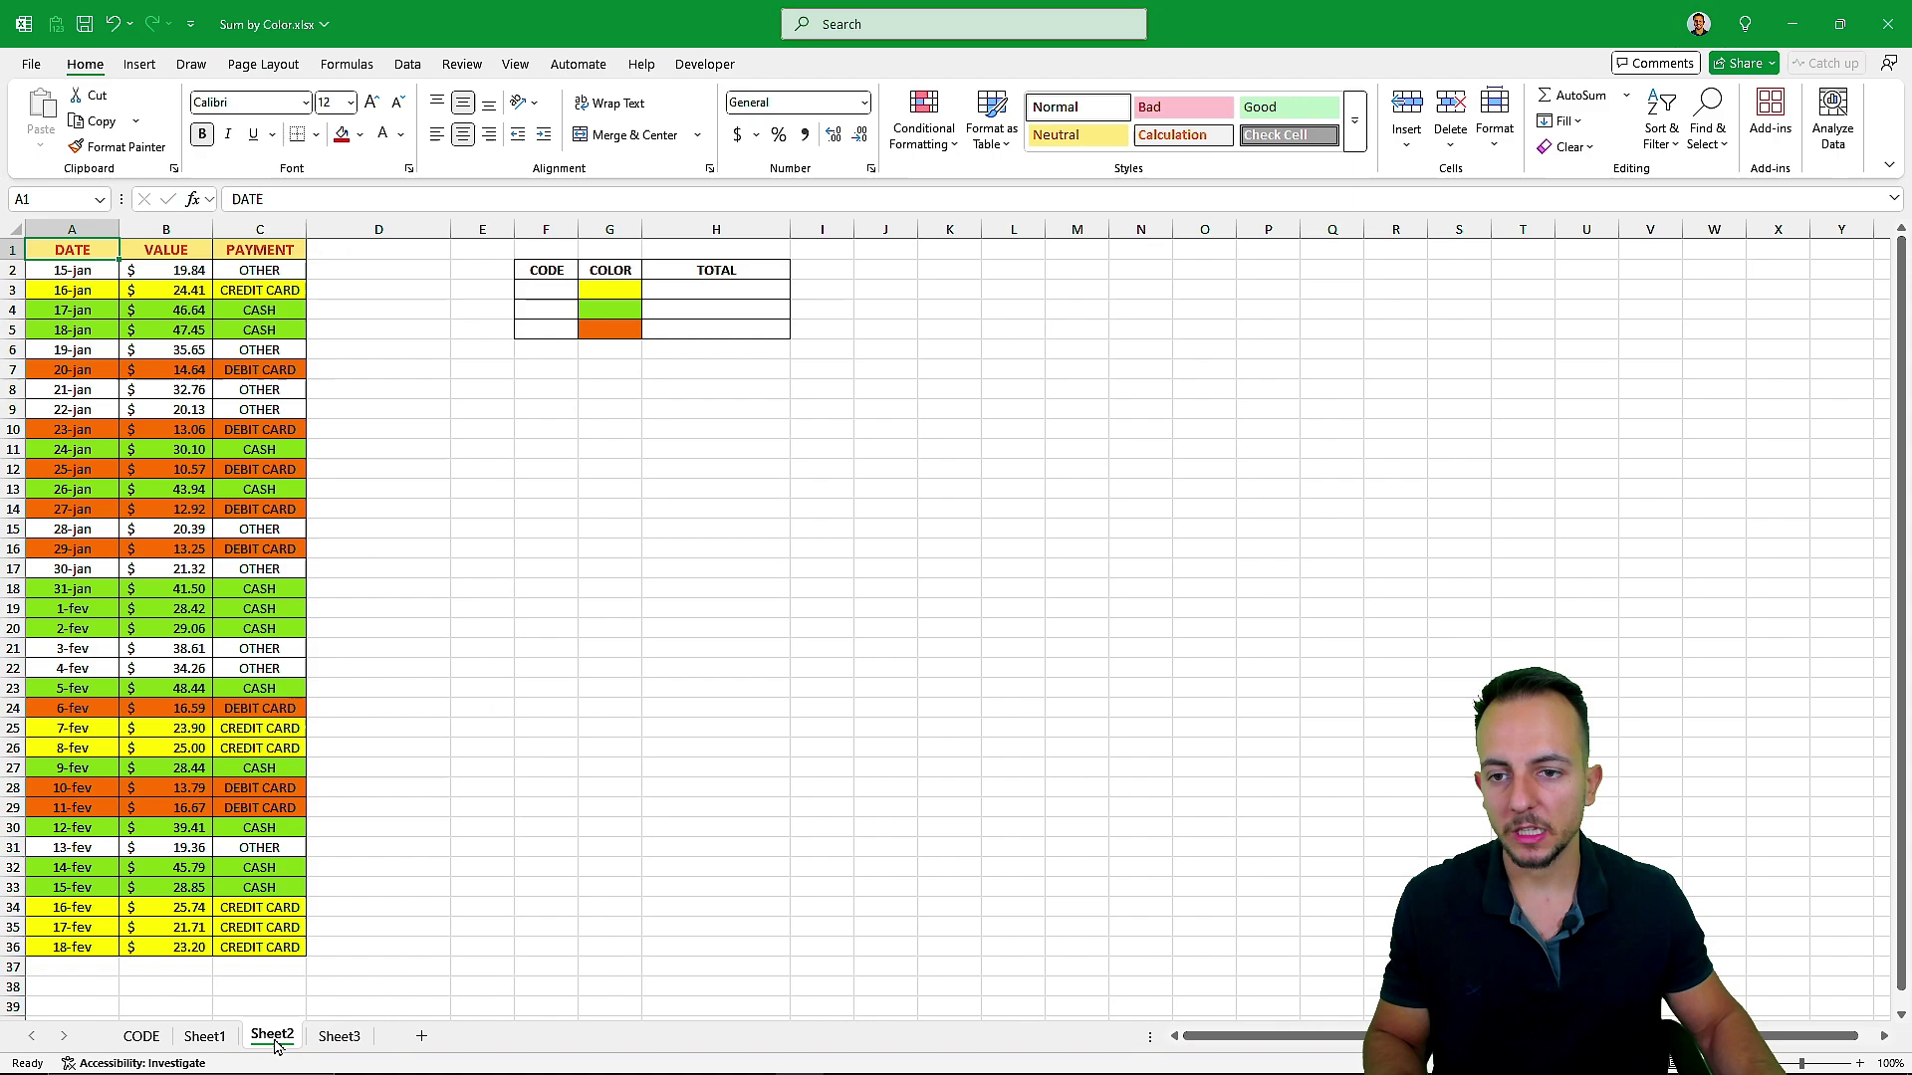
{"action": "left_click", "coordinate": [331, 1039]}
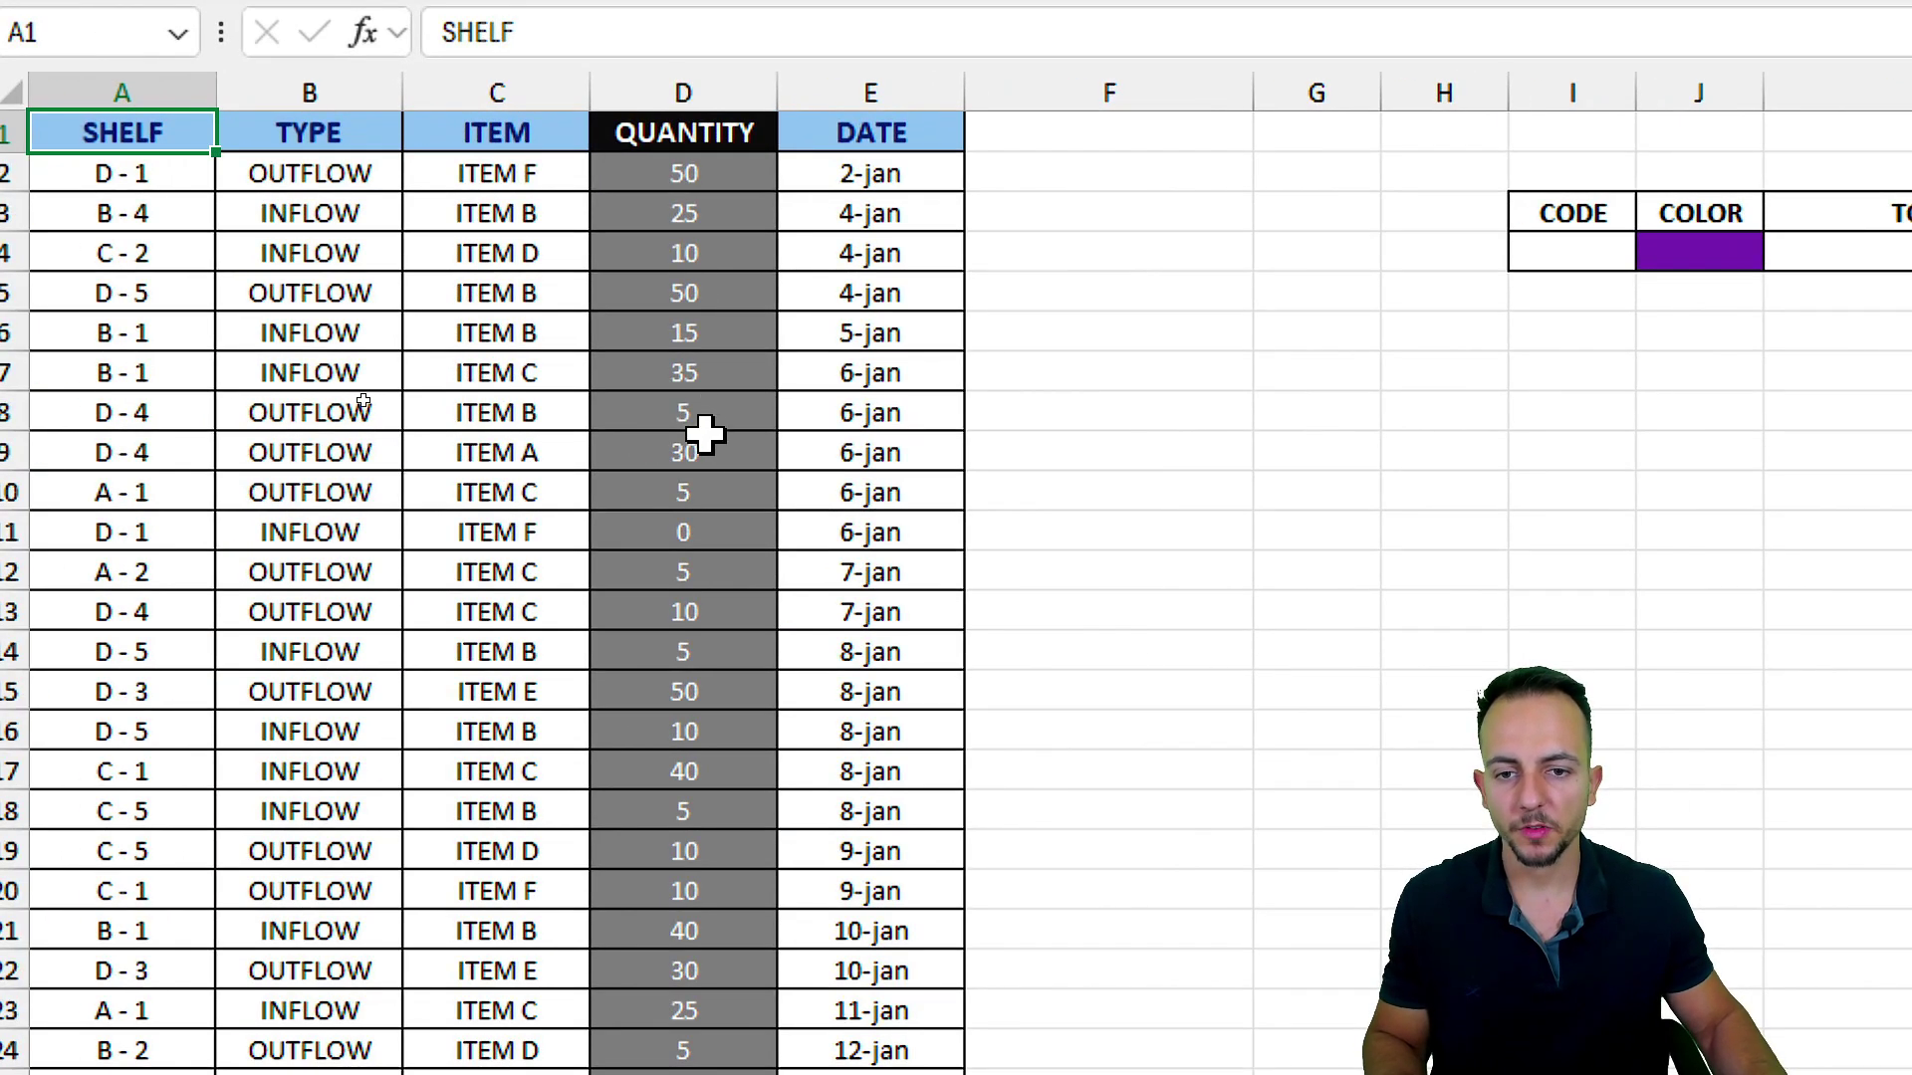
{"action": "left_click", "coordinate": [680, 374]}
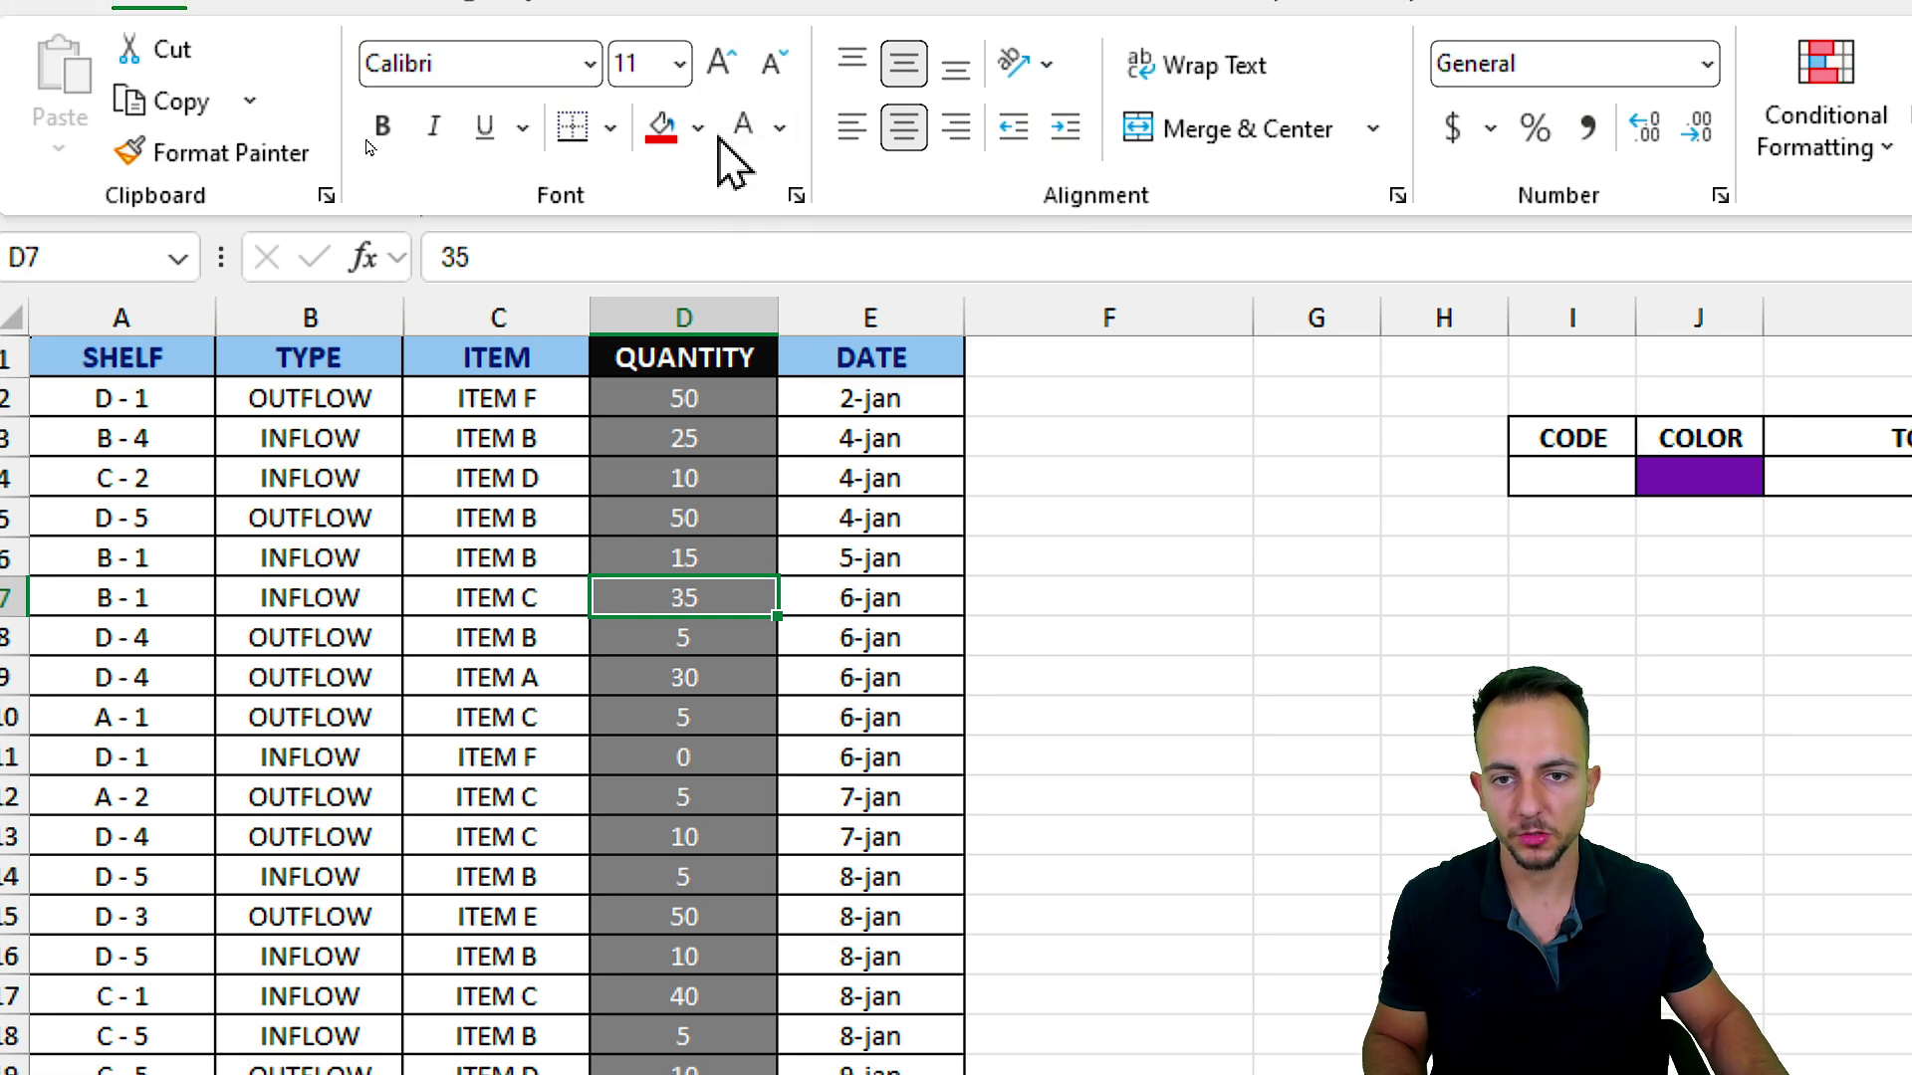
{"action": "left_click", "coordinate": [700, 128]}
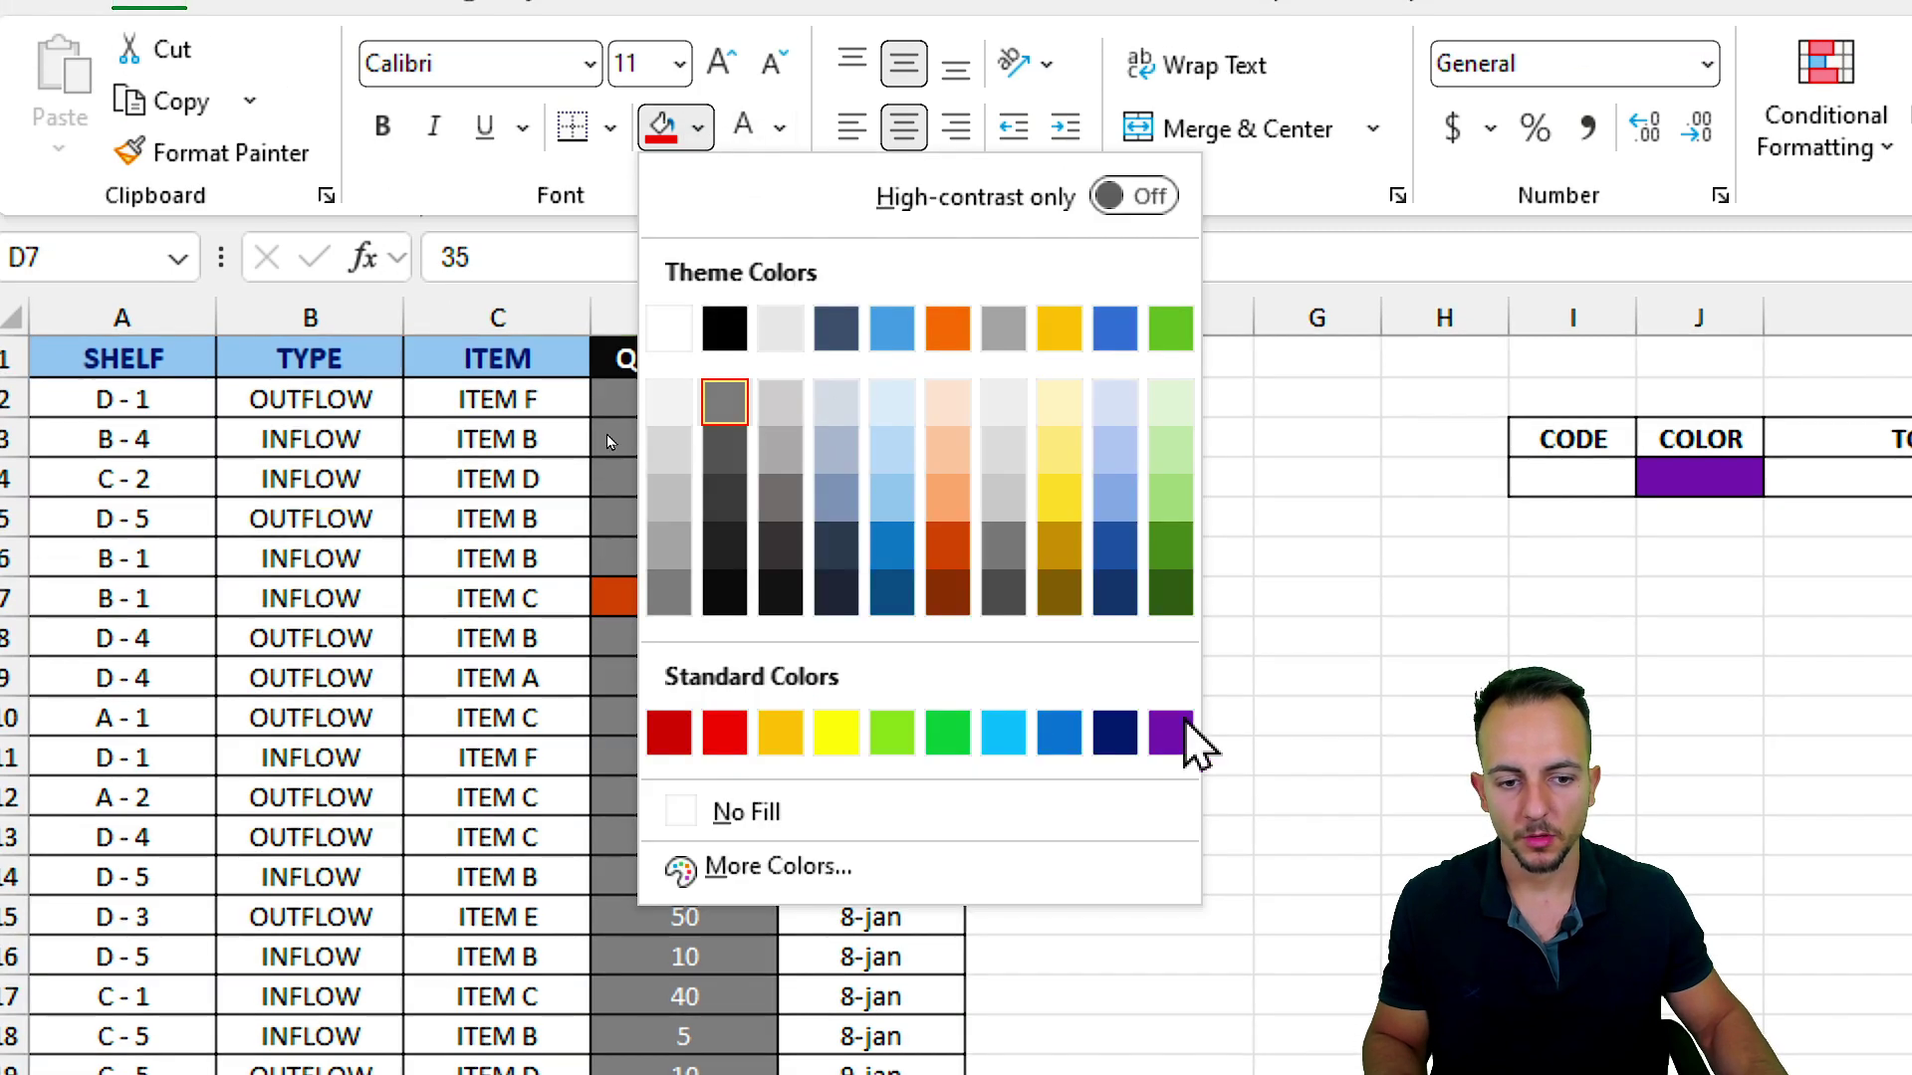
{"action": "left_click", "coordinate": [1163, 732]}
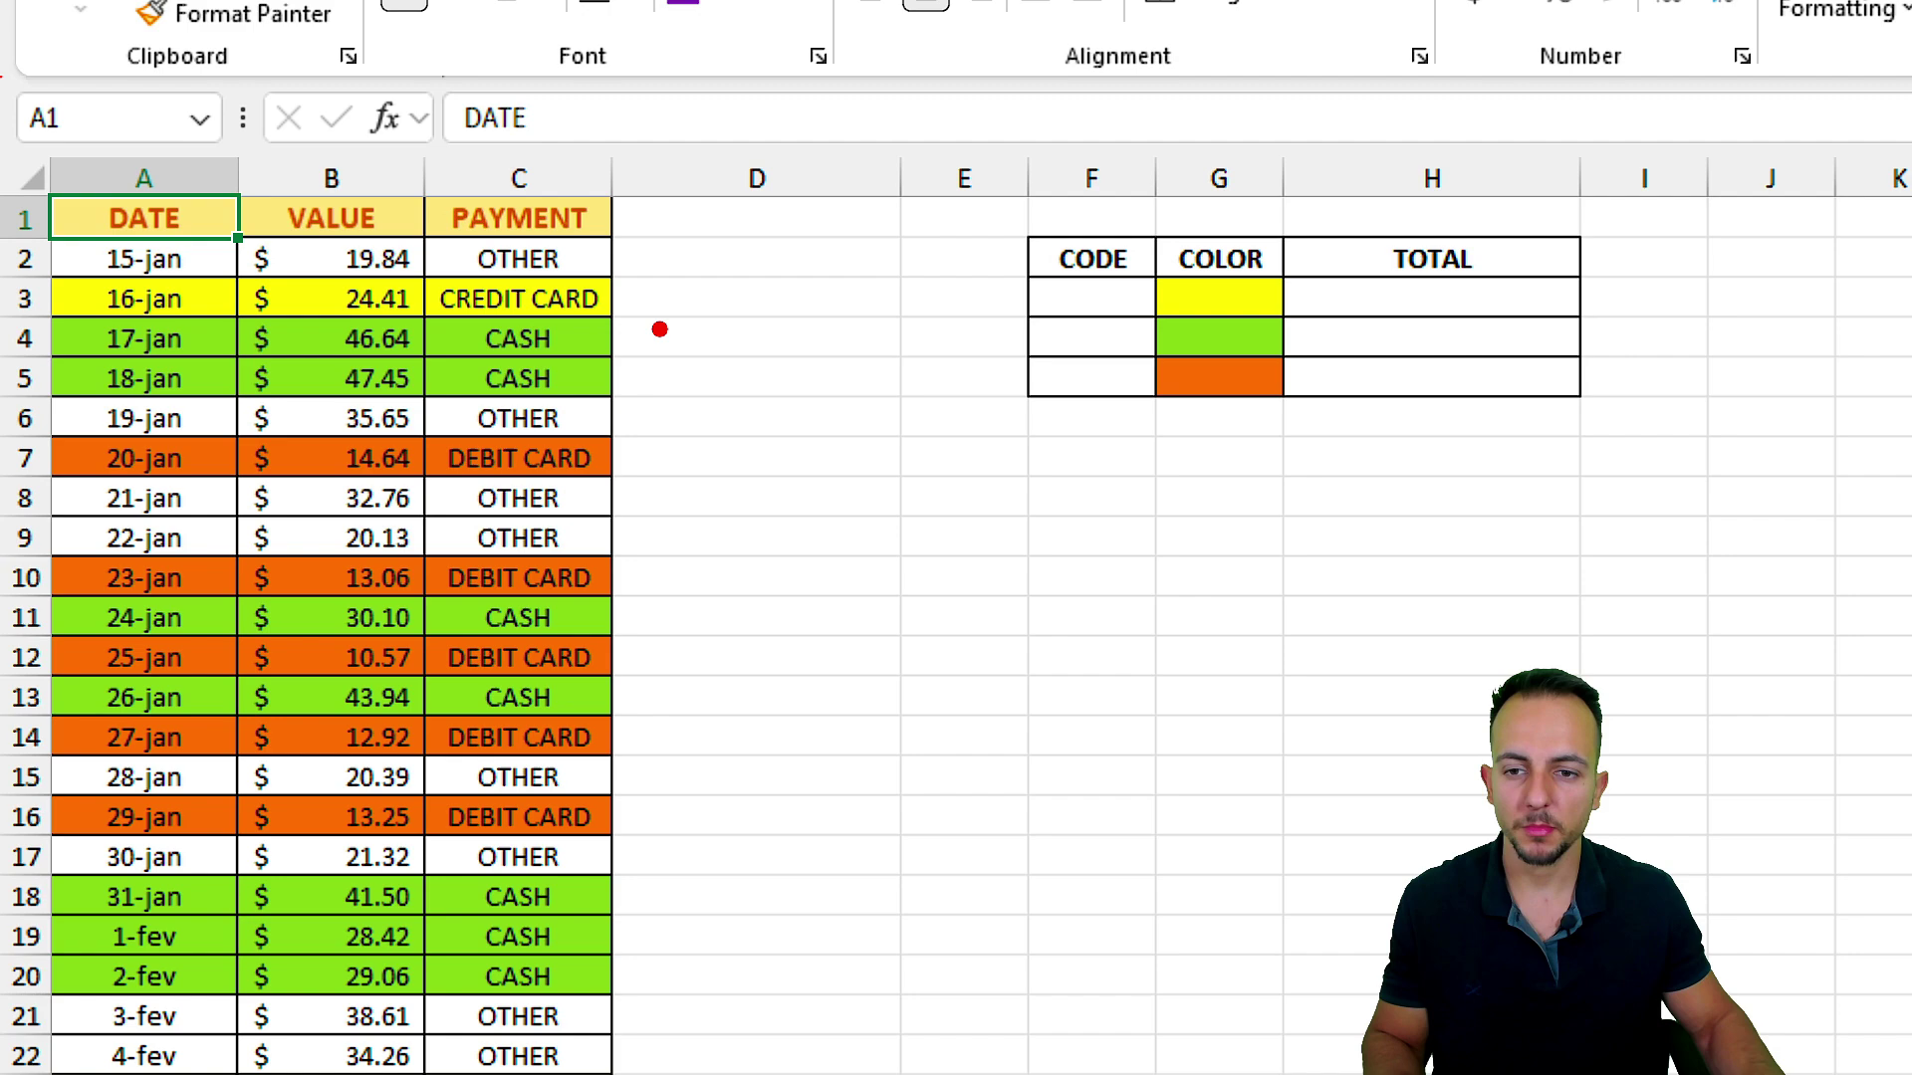
Set A2:B36 to No Fill so only the PAYMENT cells keep their colours
{"action": "left_click_drag", "start_coordinate": [200, 259], "coordinate": [273, 930]}
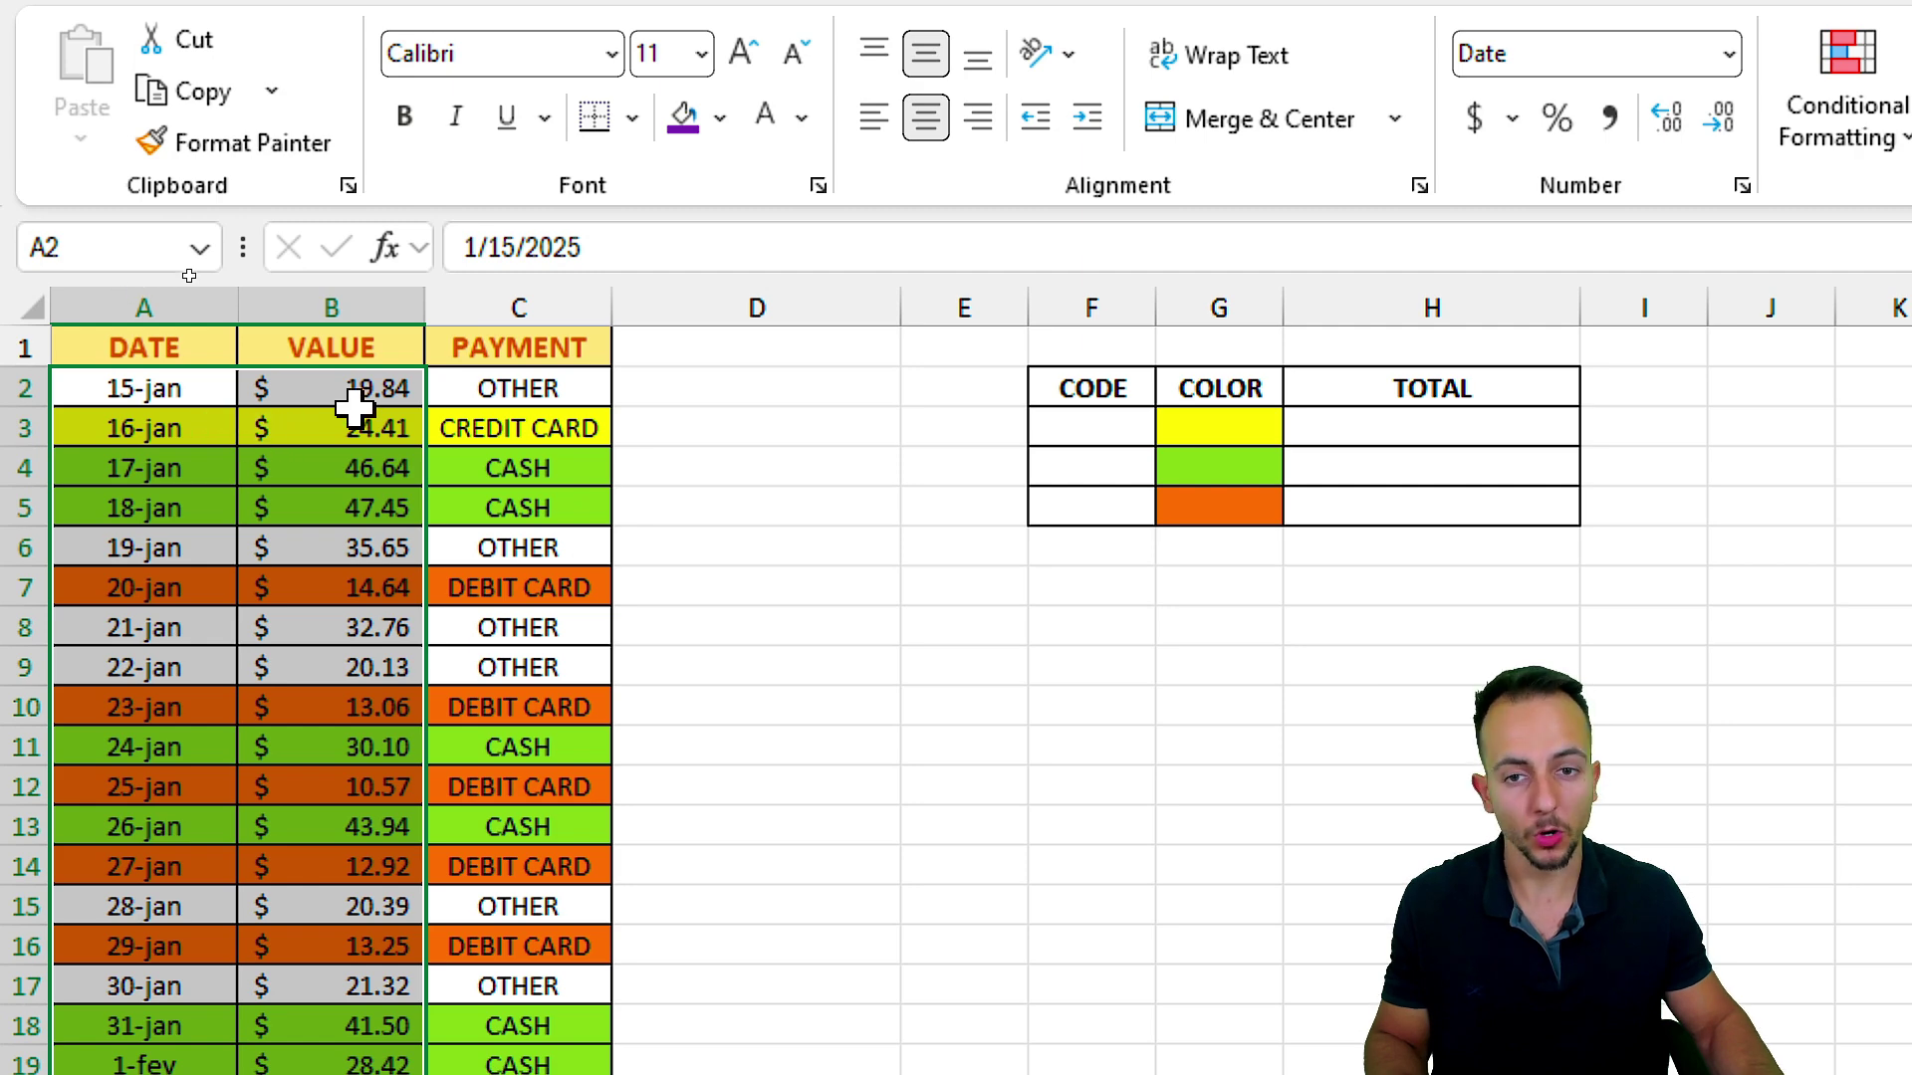
{"action": "left_click", "coordinate": [719, 118]}
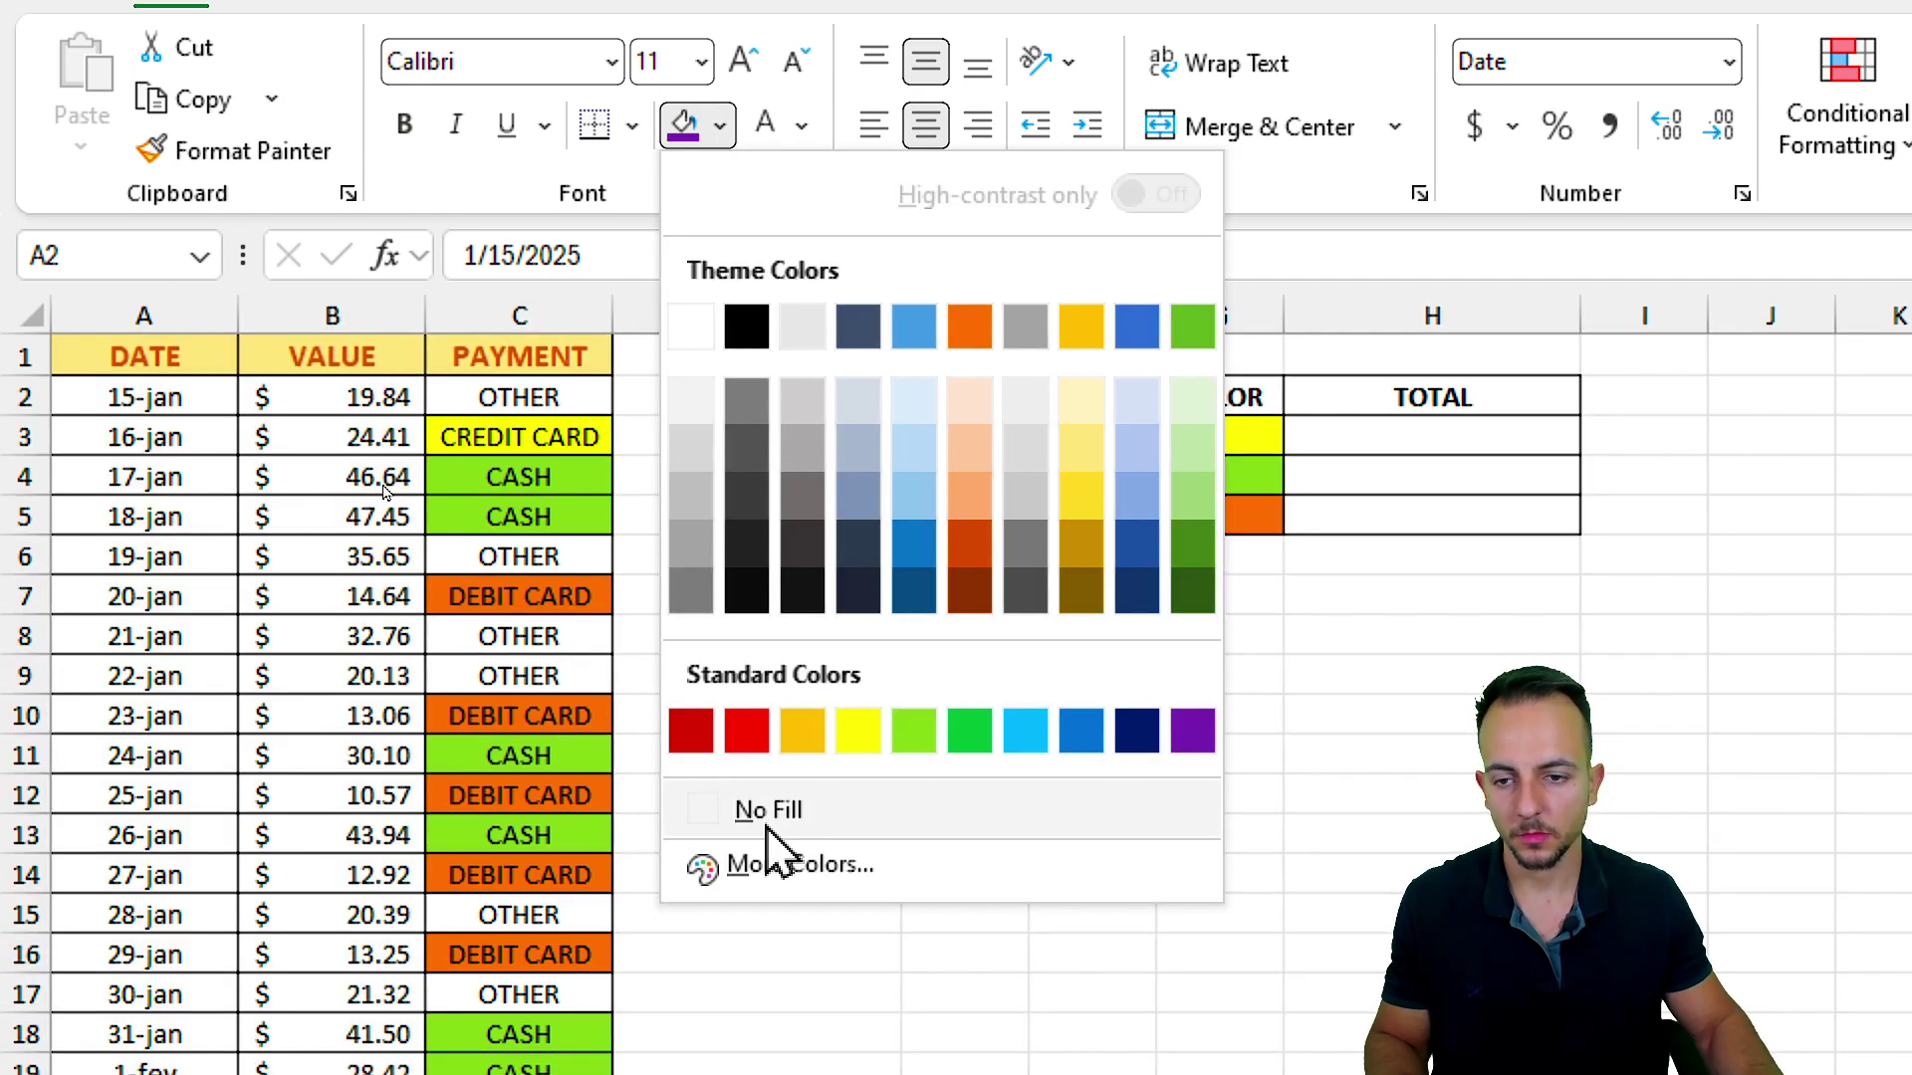
{"action": "left_click", "coordinate": [768, 819]}
{"action": "left_click", "coordinate": [604, 795]}
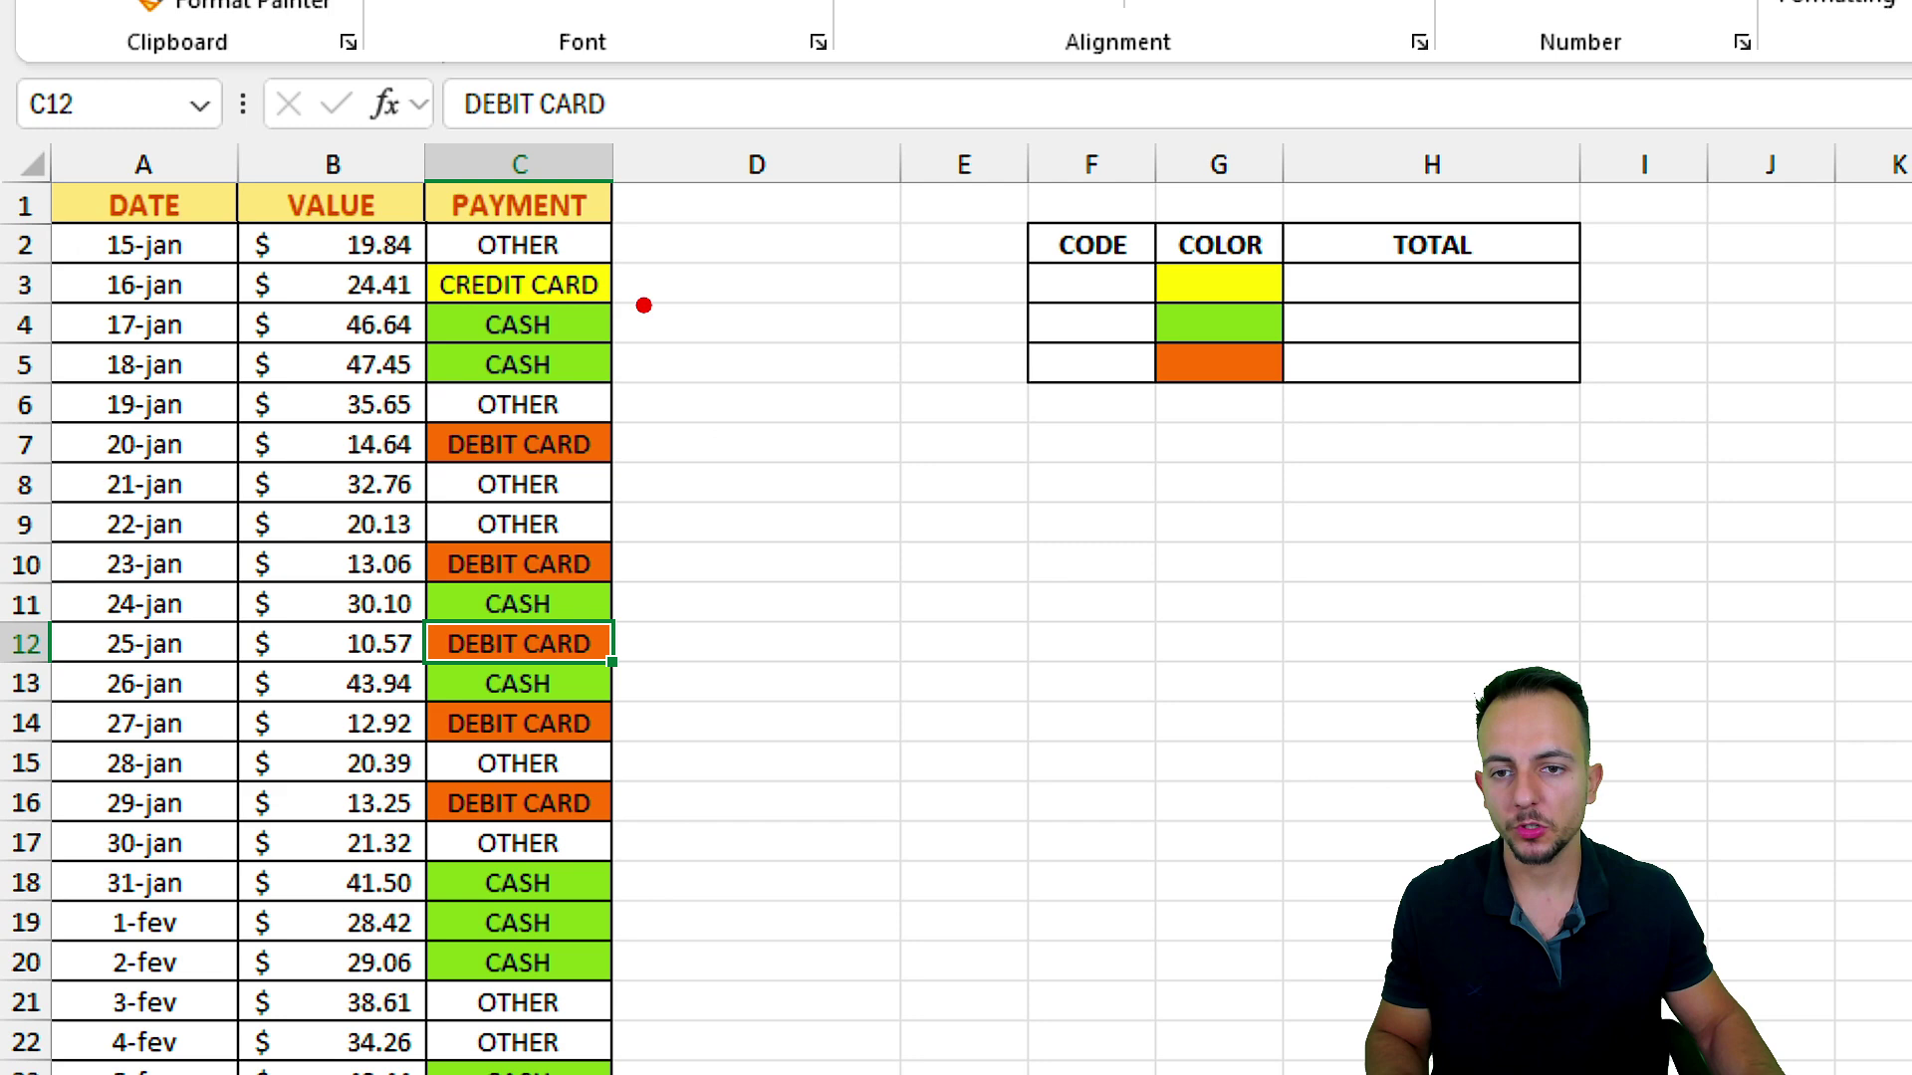
{"action": "mouse_move", "coordinate": [554, 226]}
{"action": "left_mouse_down"}
{"action": "mouse_move", "coordinate": [438, 388]}
{"action": "mouse_move", "coordinate": [588, 236]}
{"action": "left_mouse_up"}
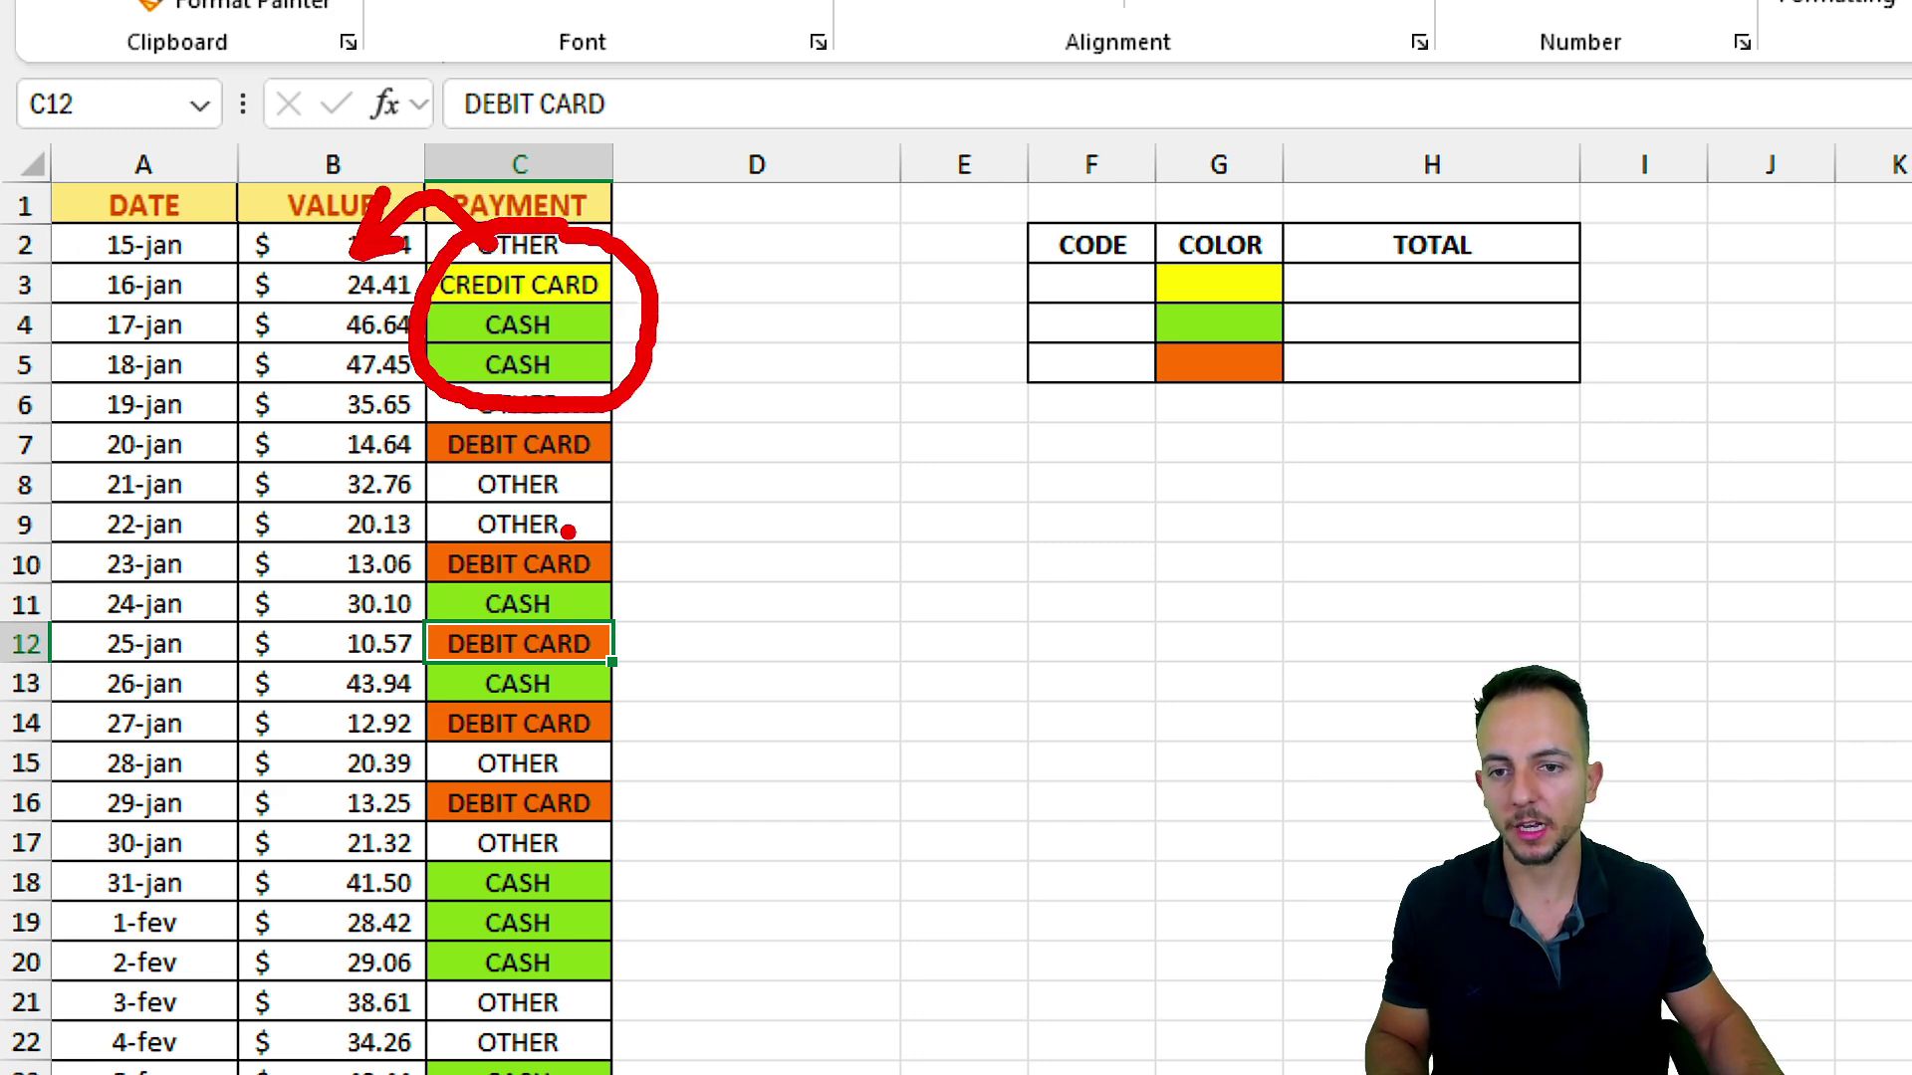
{"action": "key", "text": "Escape"}
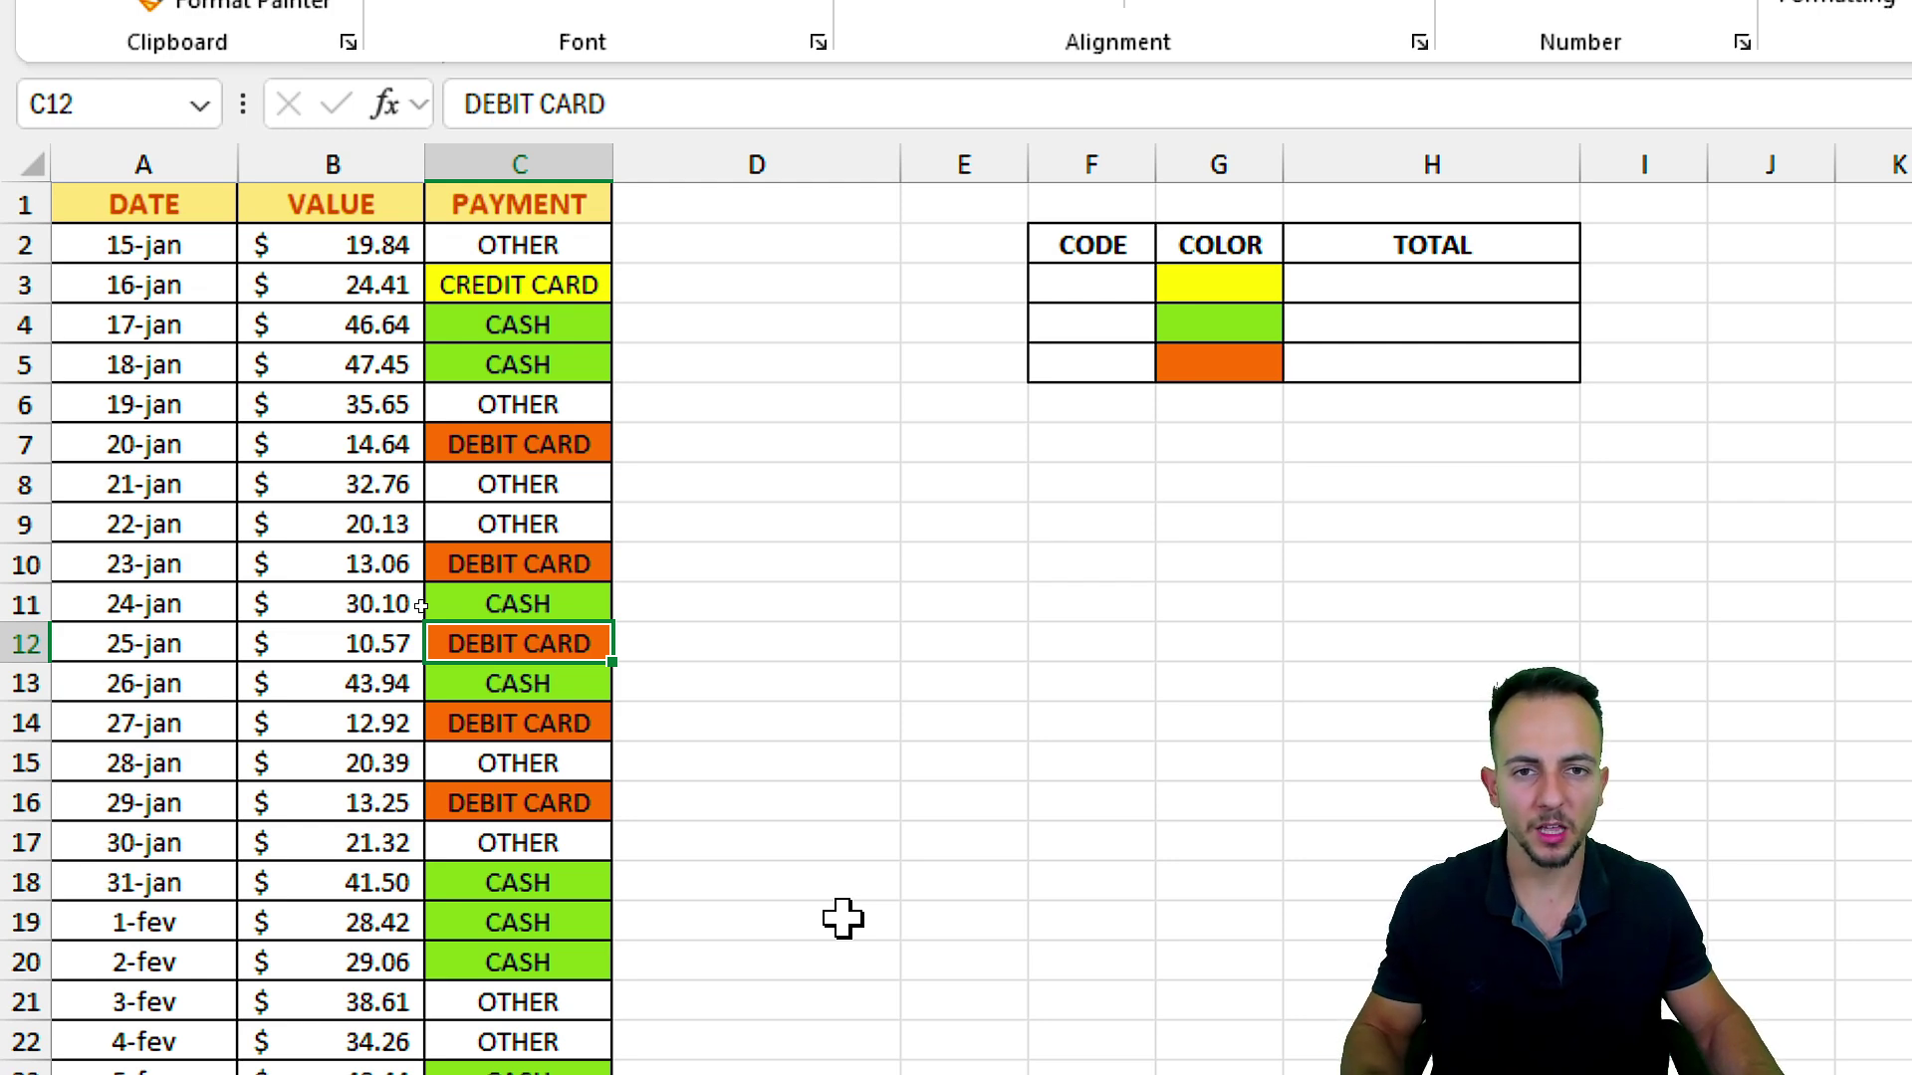
Add the header COLOR CODE in cell D1
{"action": "left_click", "coordinate": [787, 200]}
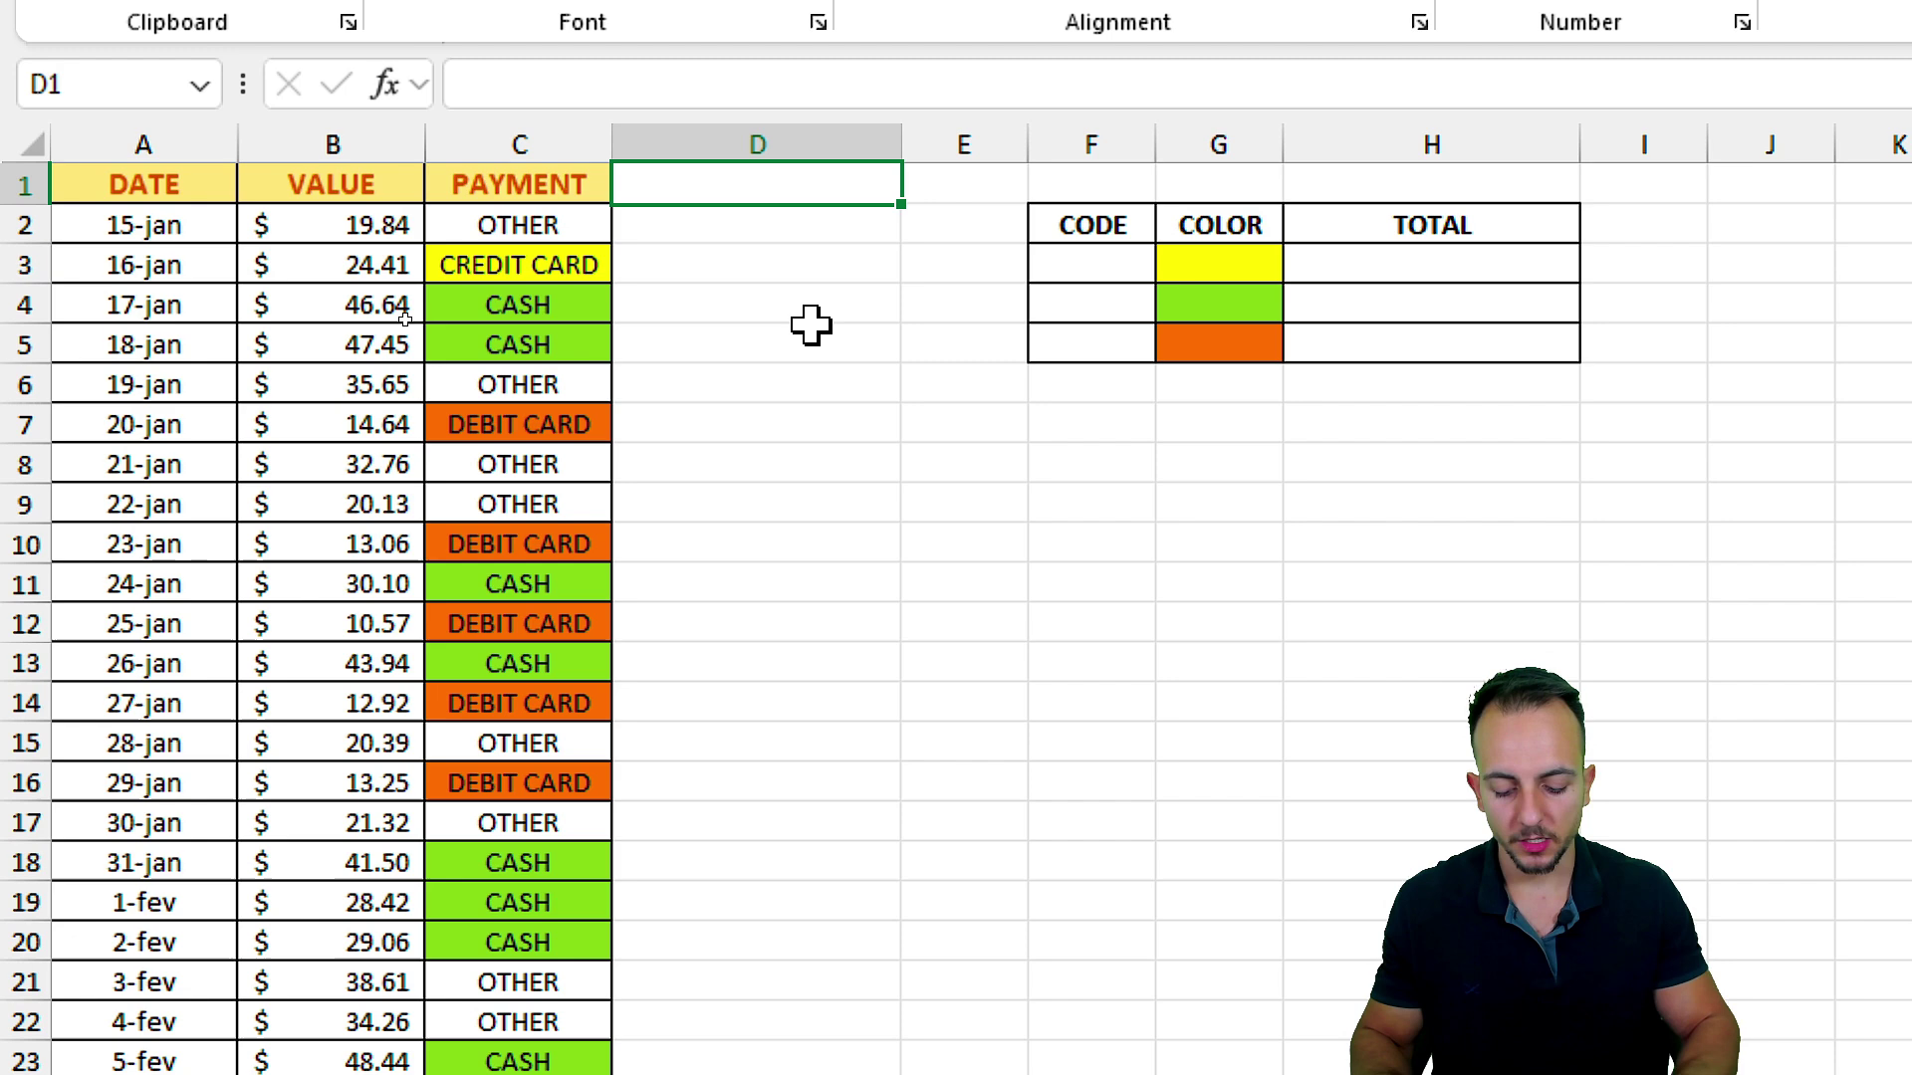
{"action": "type", "text": "COLOR CODE"}
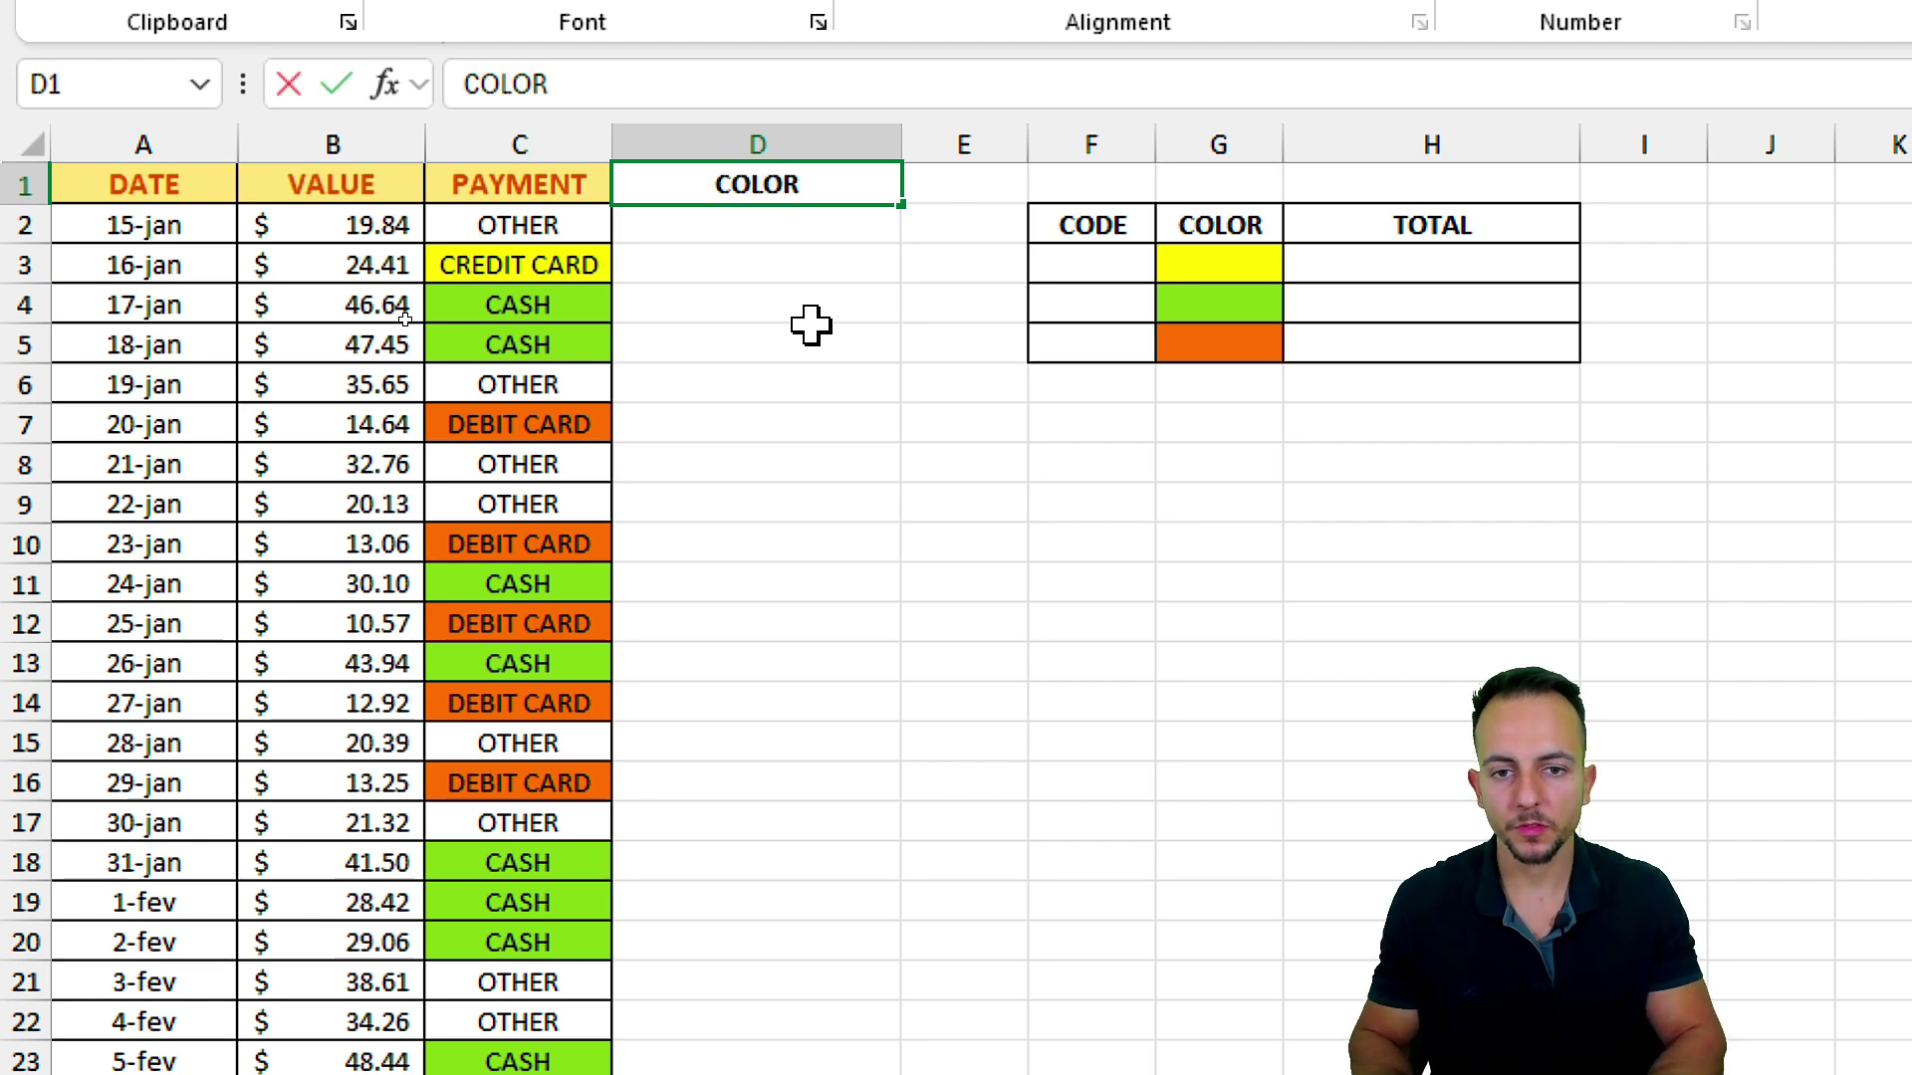
{"action": "key", "text": "Return"}
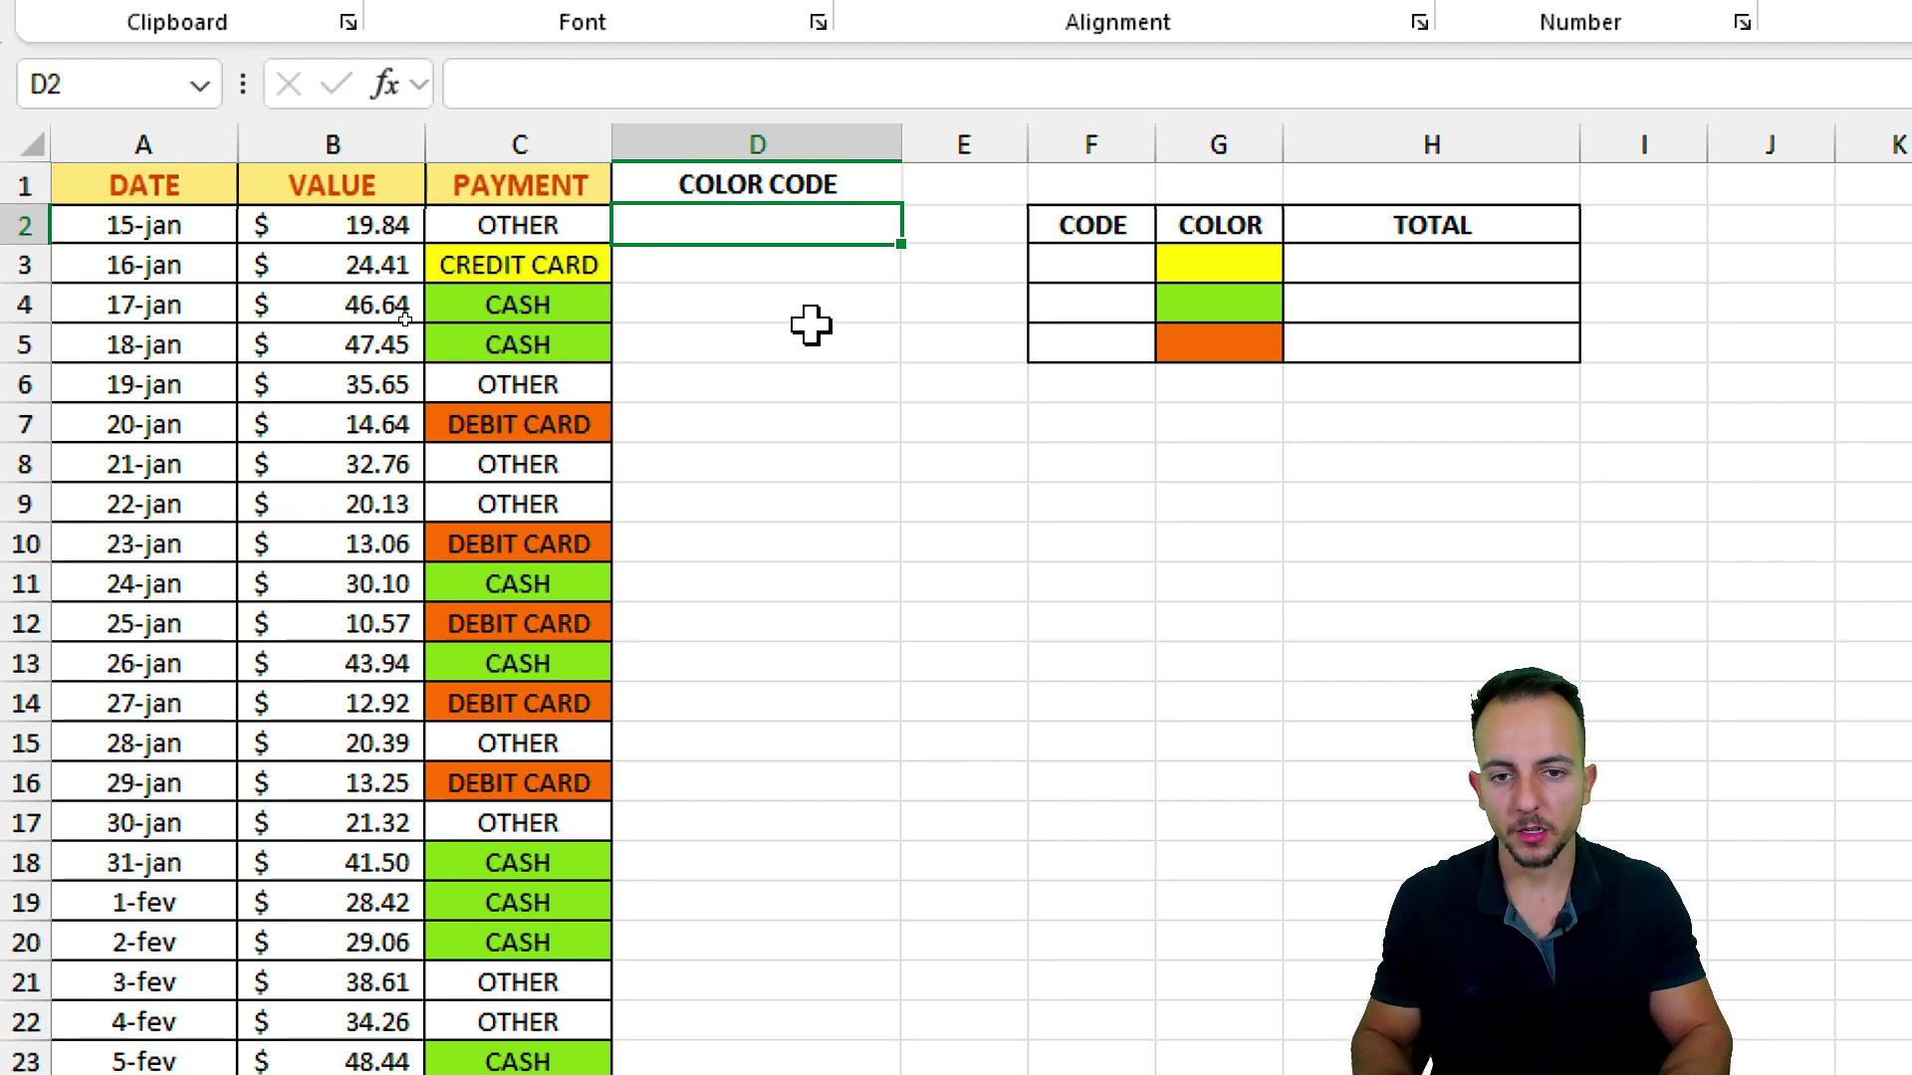
Enter =CELLCOLOR(C2) in D2 and fill it down to D36
{"action": "type", "text": "=CO"}
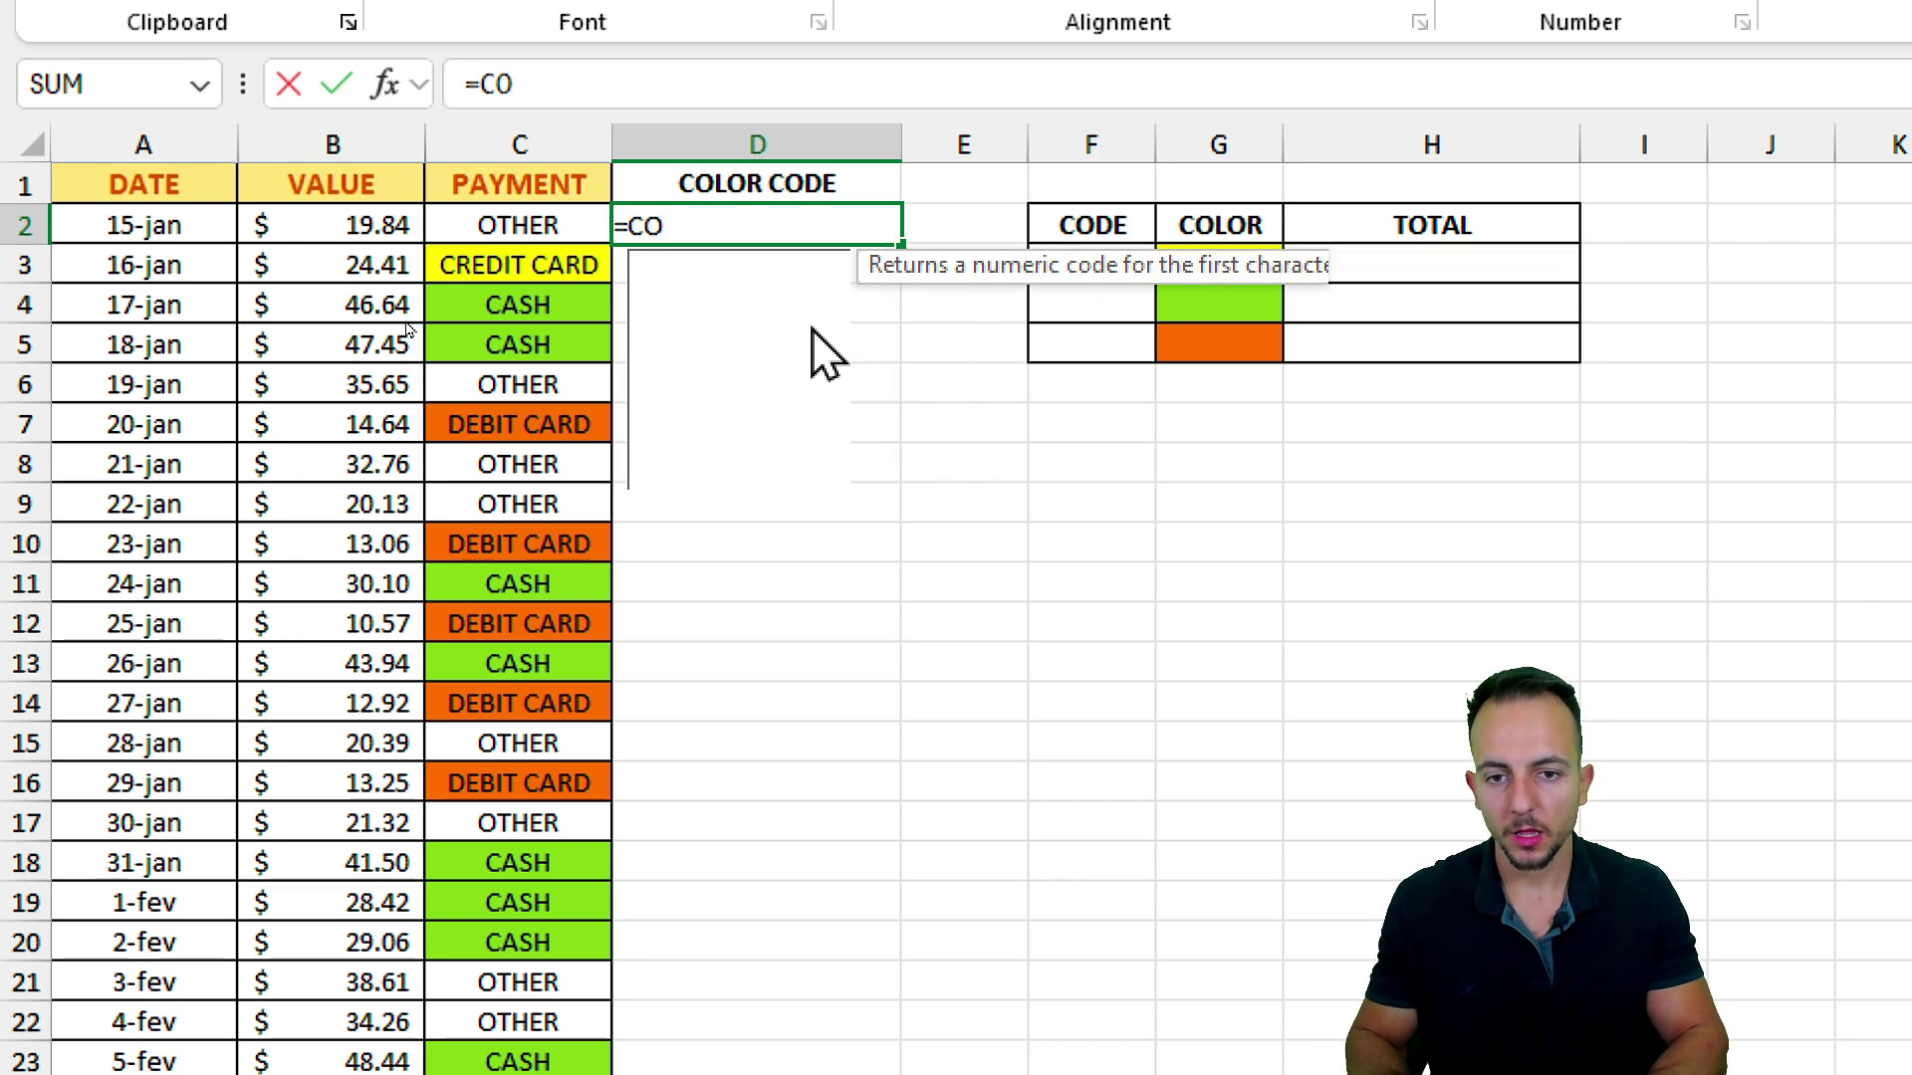
{"action": "type", "text": "LLO"}
{"action": "key", "text": "BackSpace"}
{"action": "key", "text": "BackSpace"}
{"action": "type", "text": "OR"}
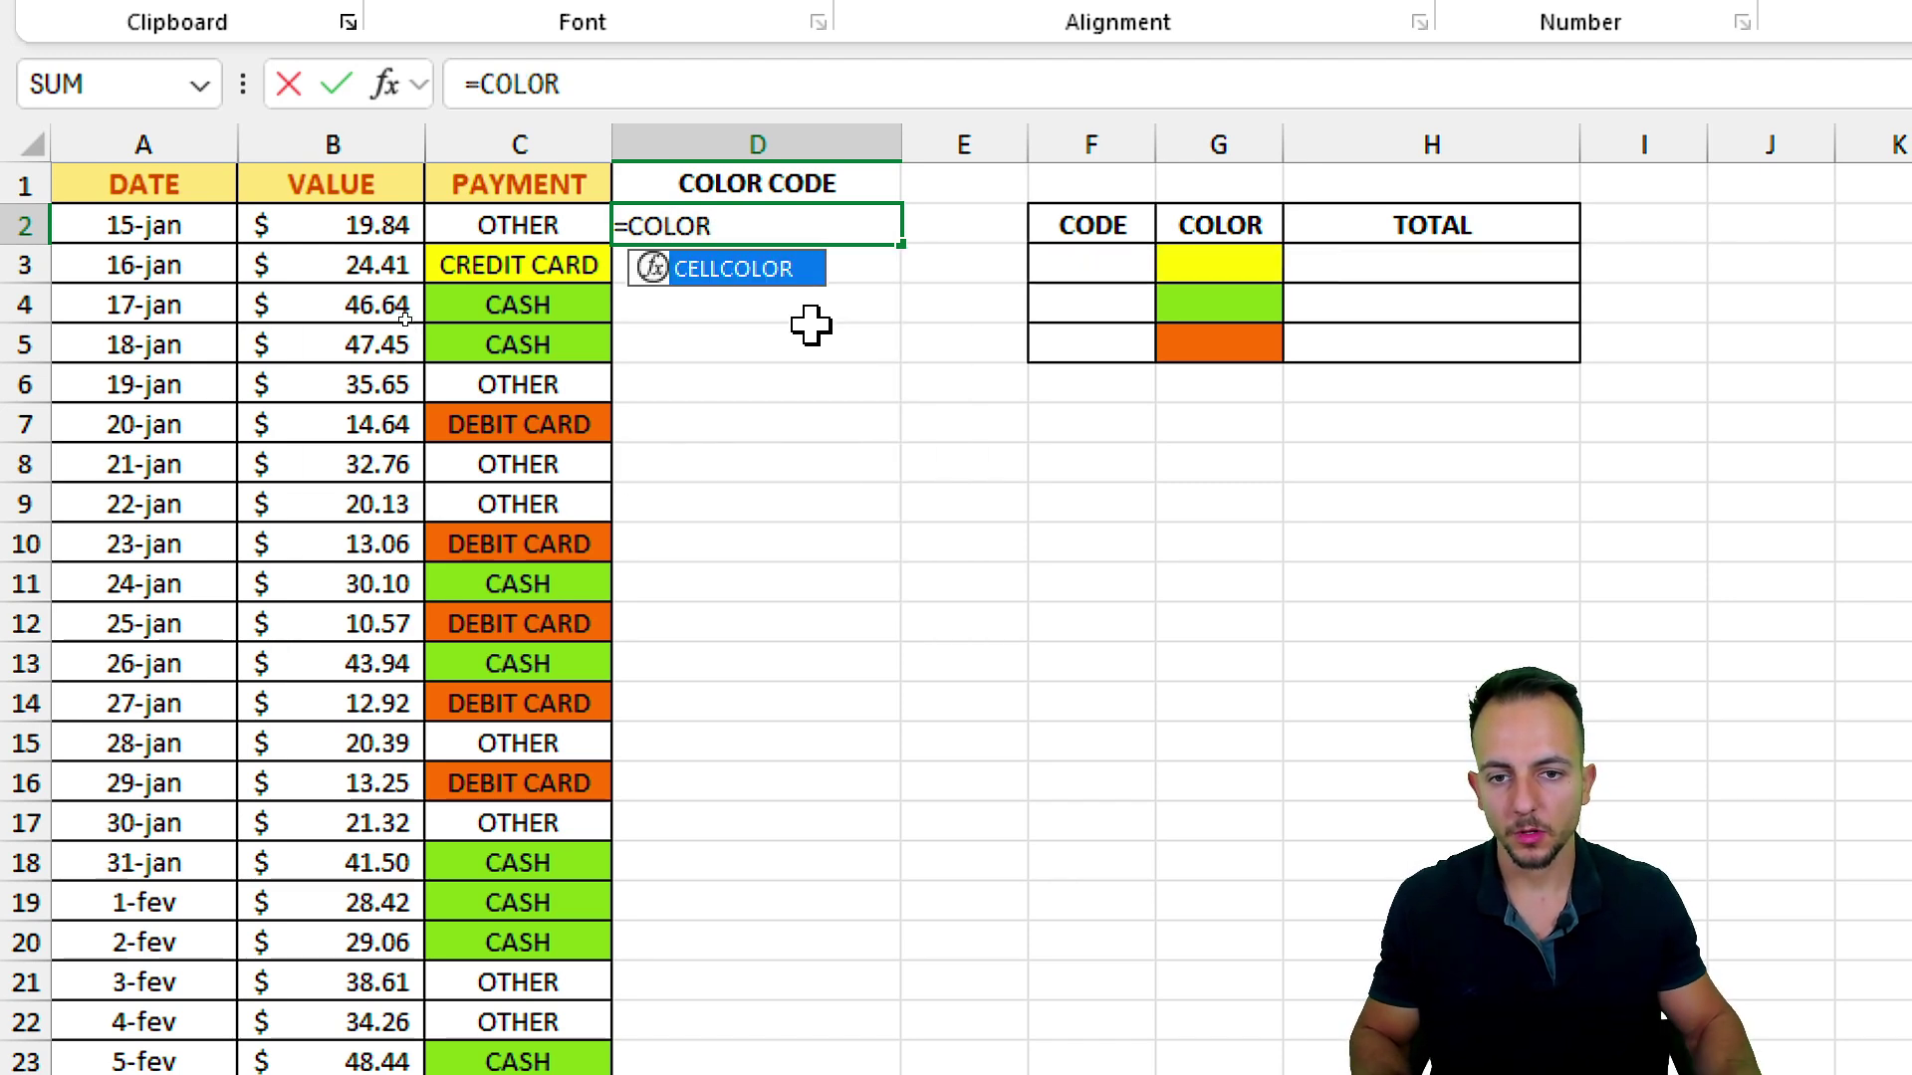
{"action": "double_click", "coordinate": [787, 271]}
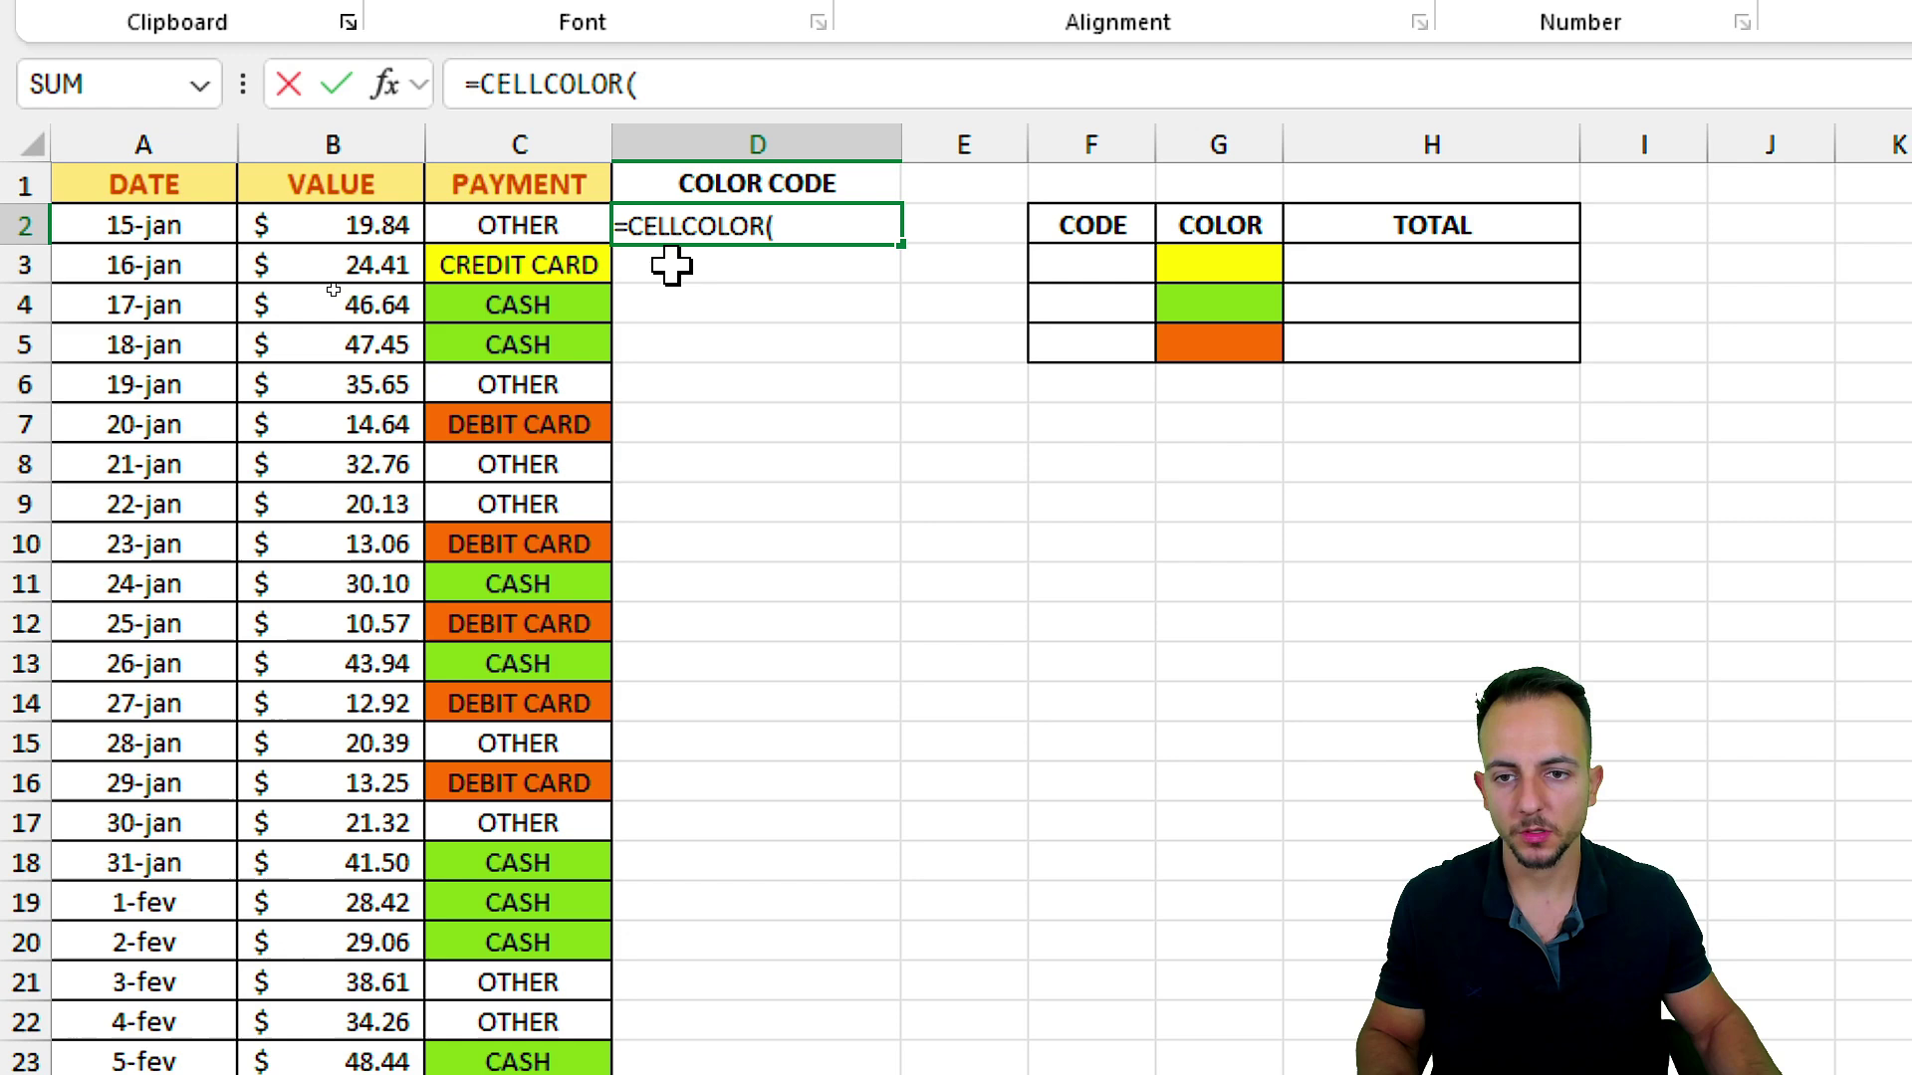
{"action": "left_click", "coordinate": [528, 211]}
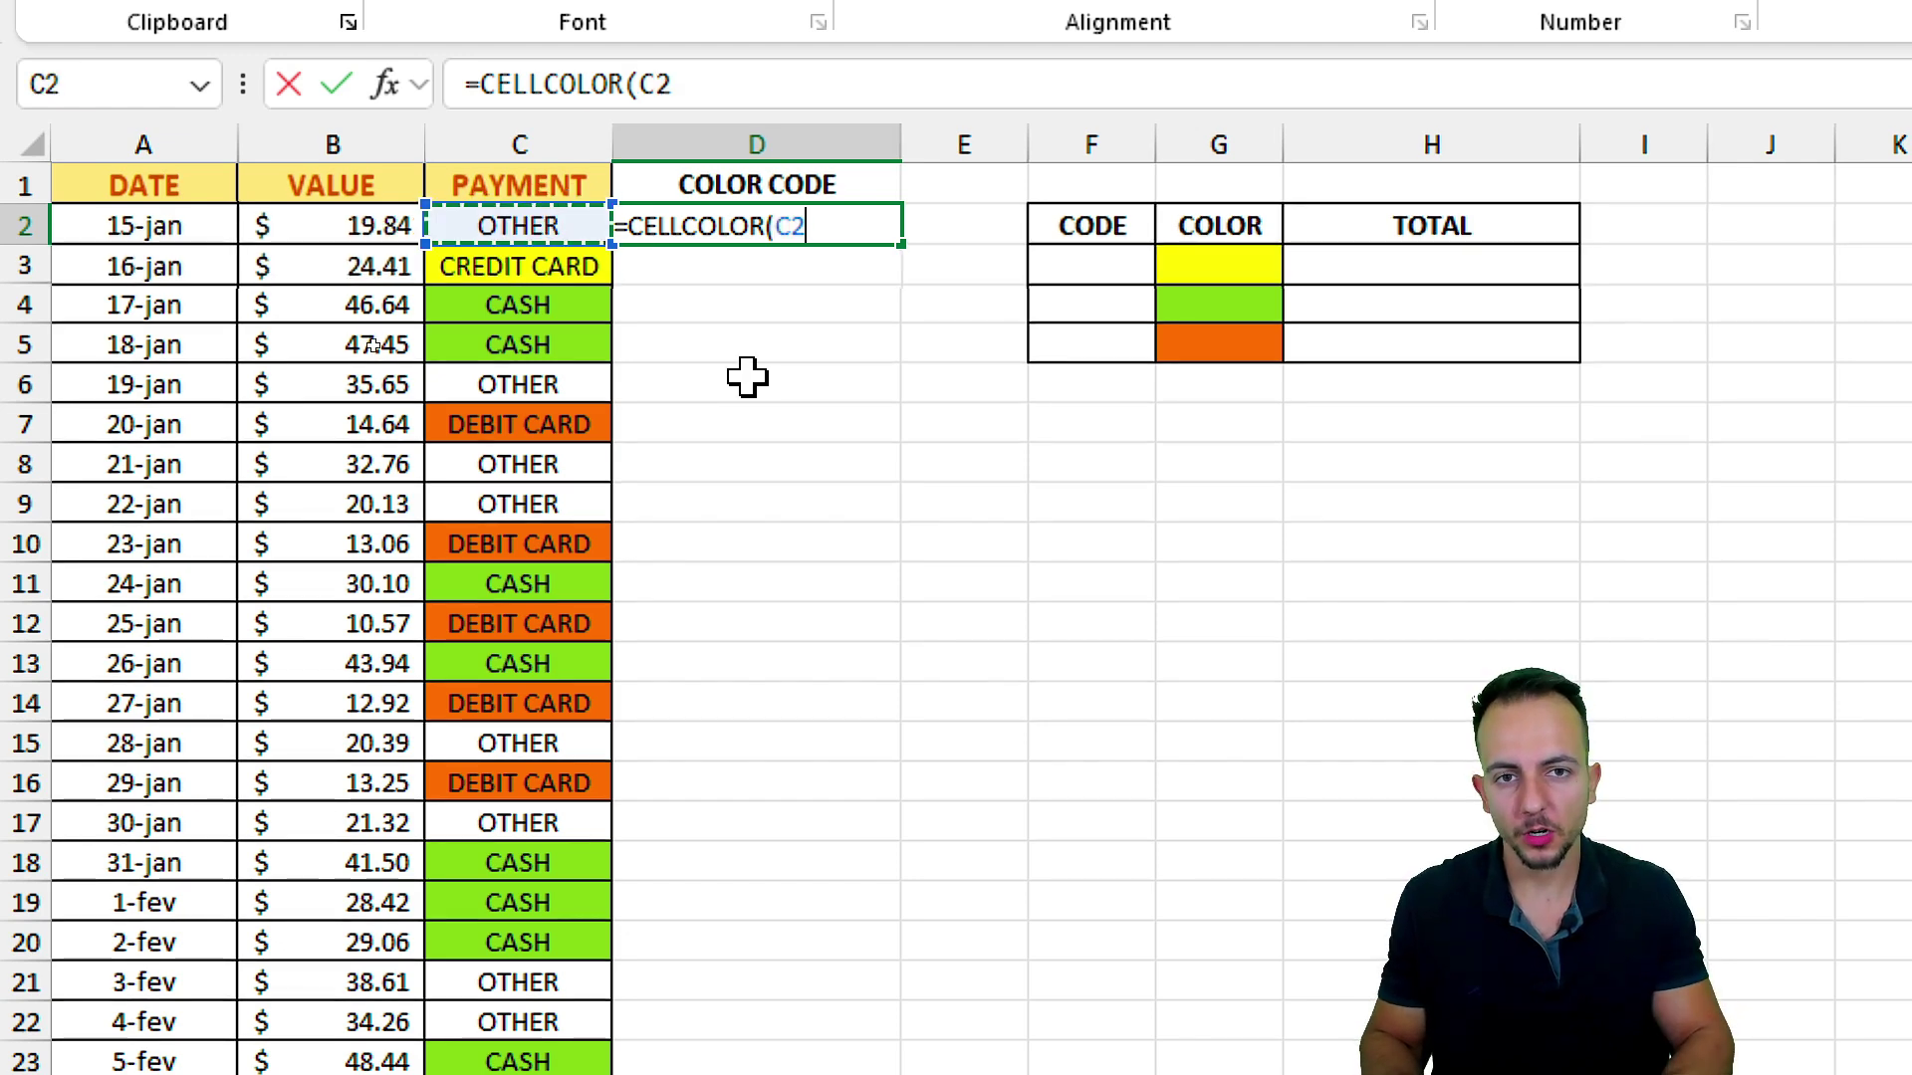
{"action": "key", "text": "Return"}
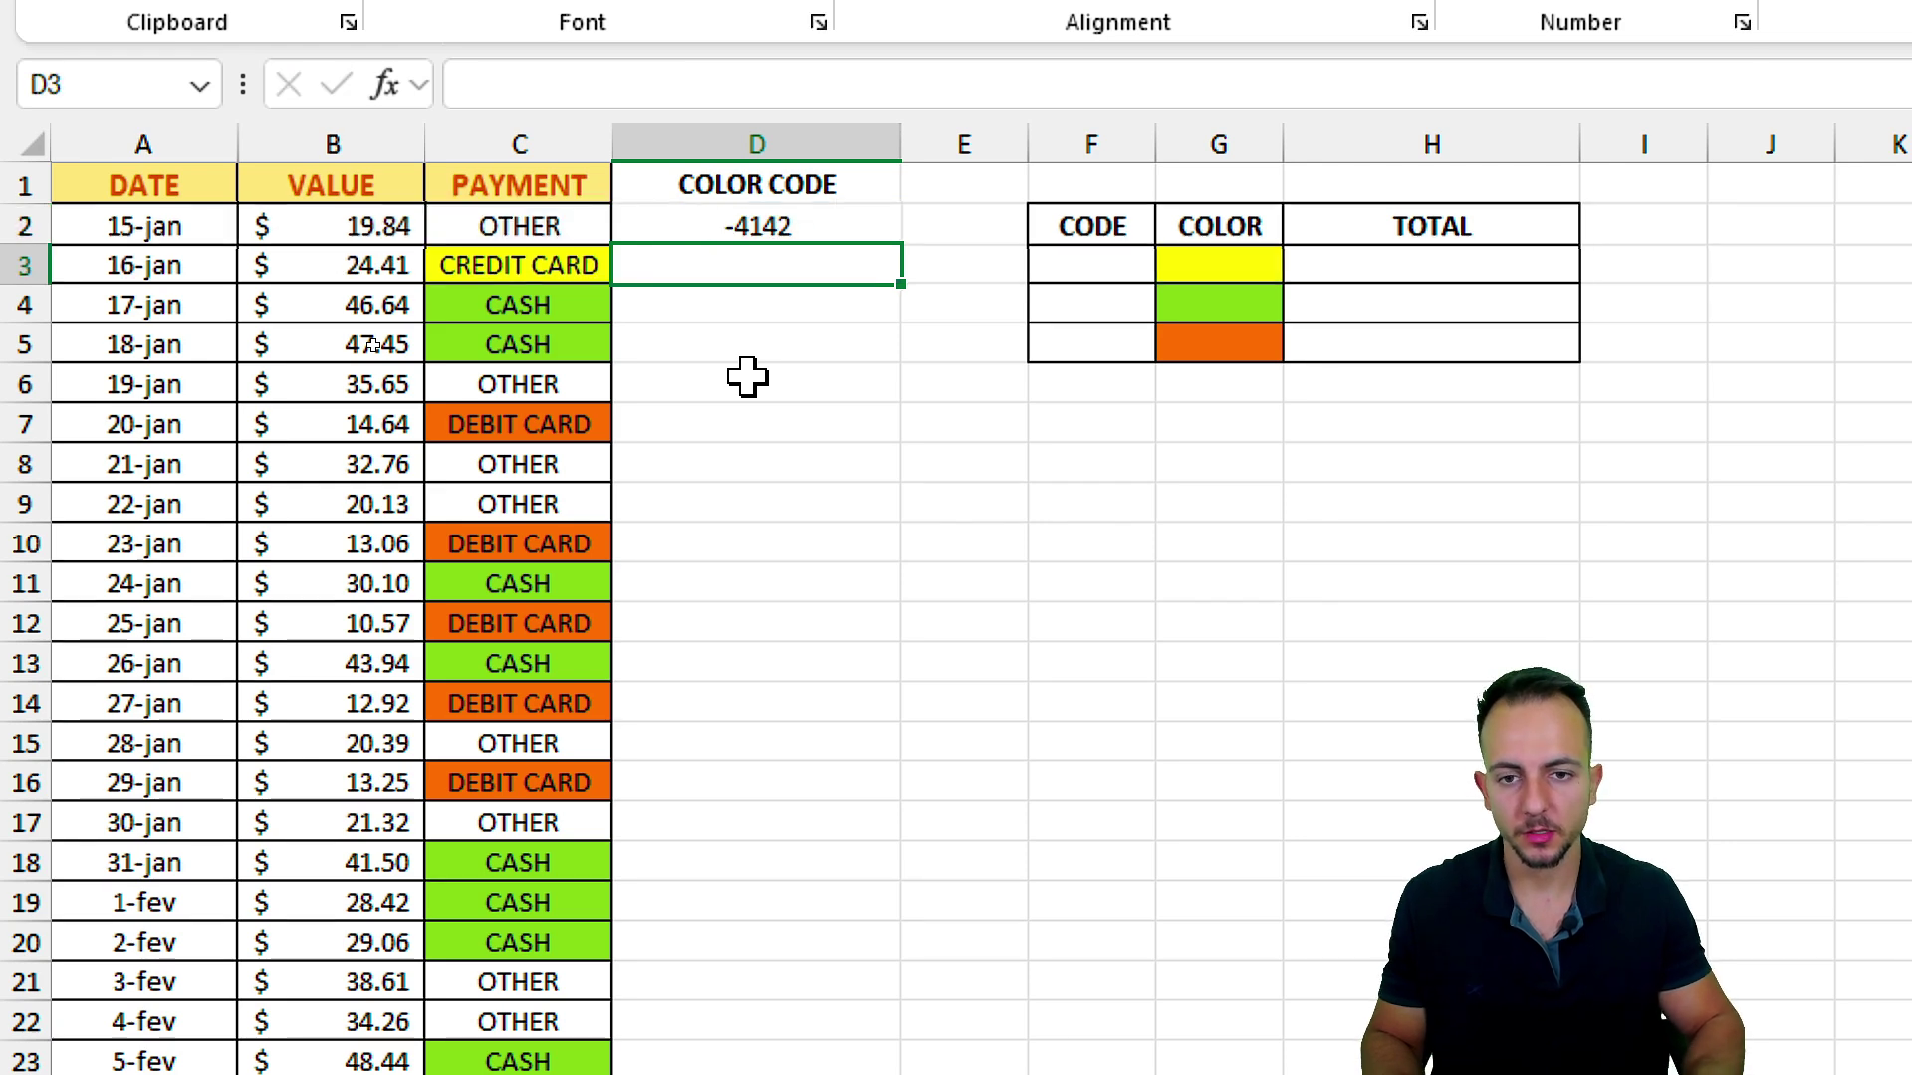
{"action": "left_click", "coordinate": [852, 231]}
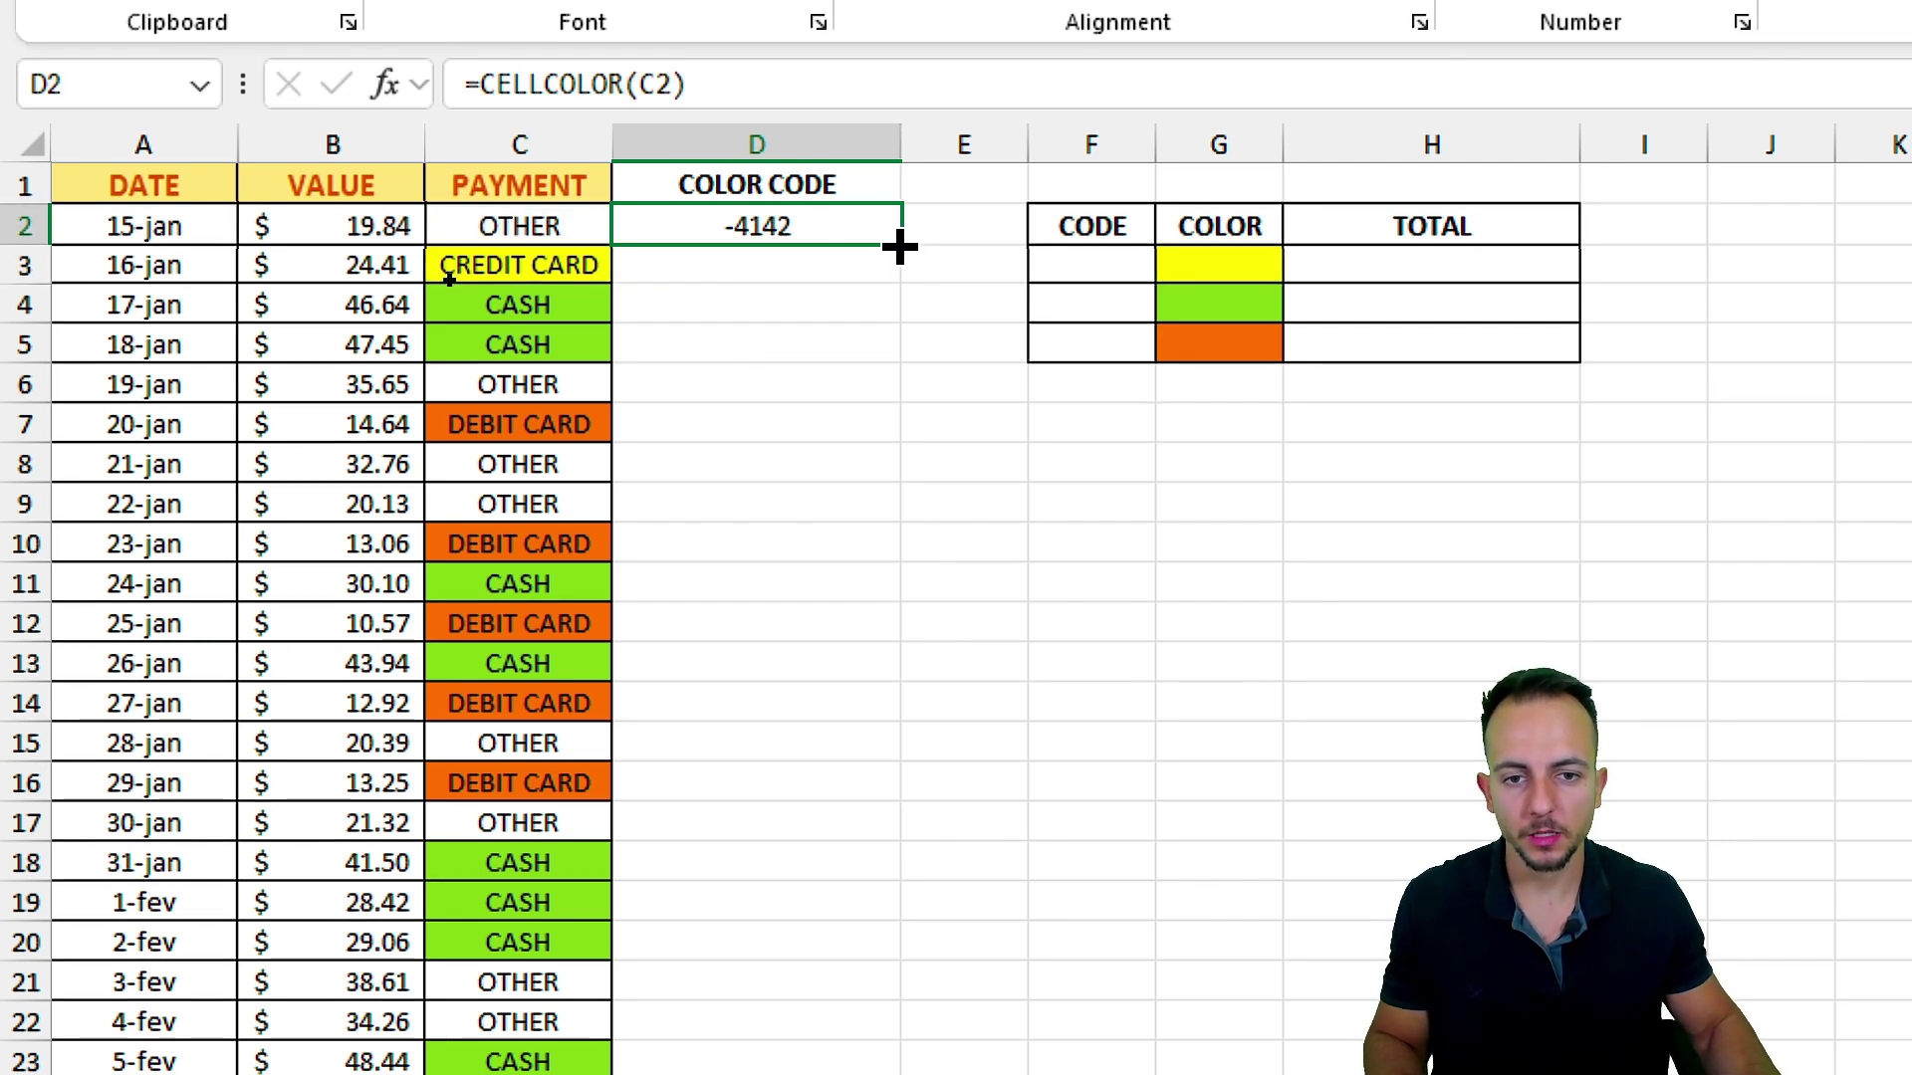
{"action": "left_click_drag", "start_coordinate": [899, 247], "coordinate": [790, 598]}
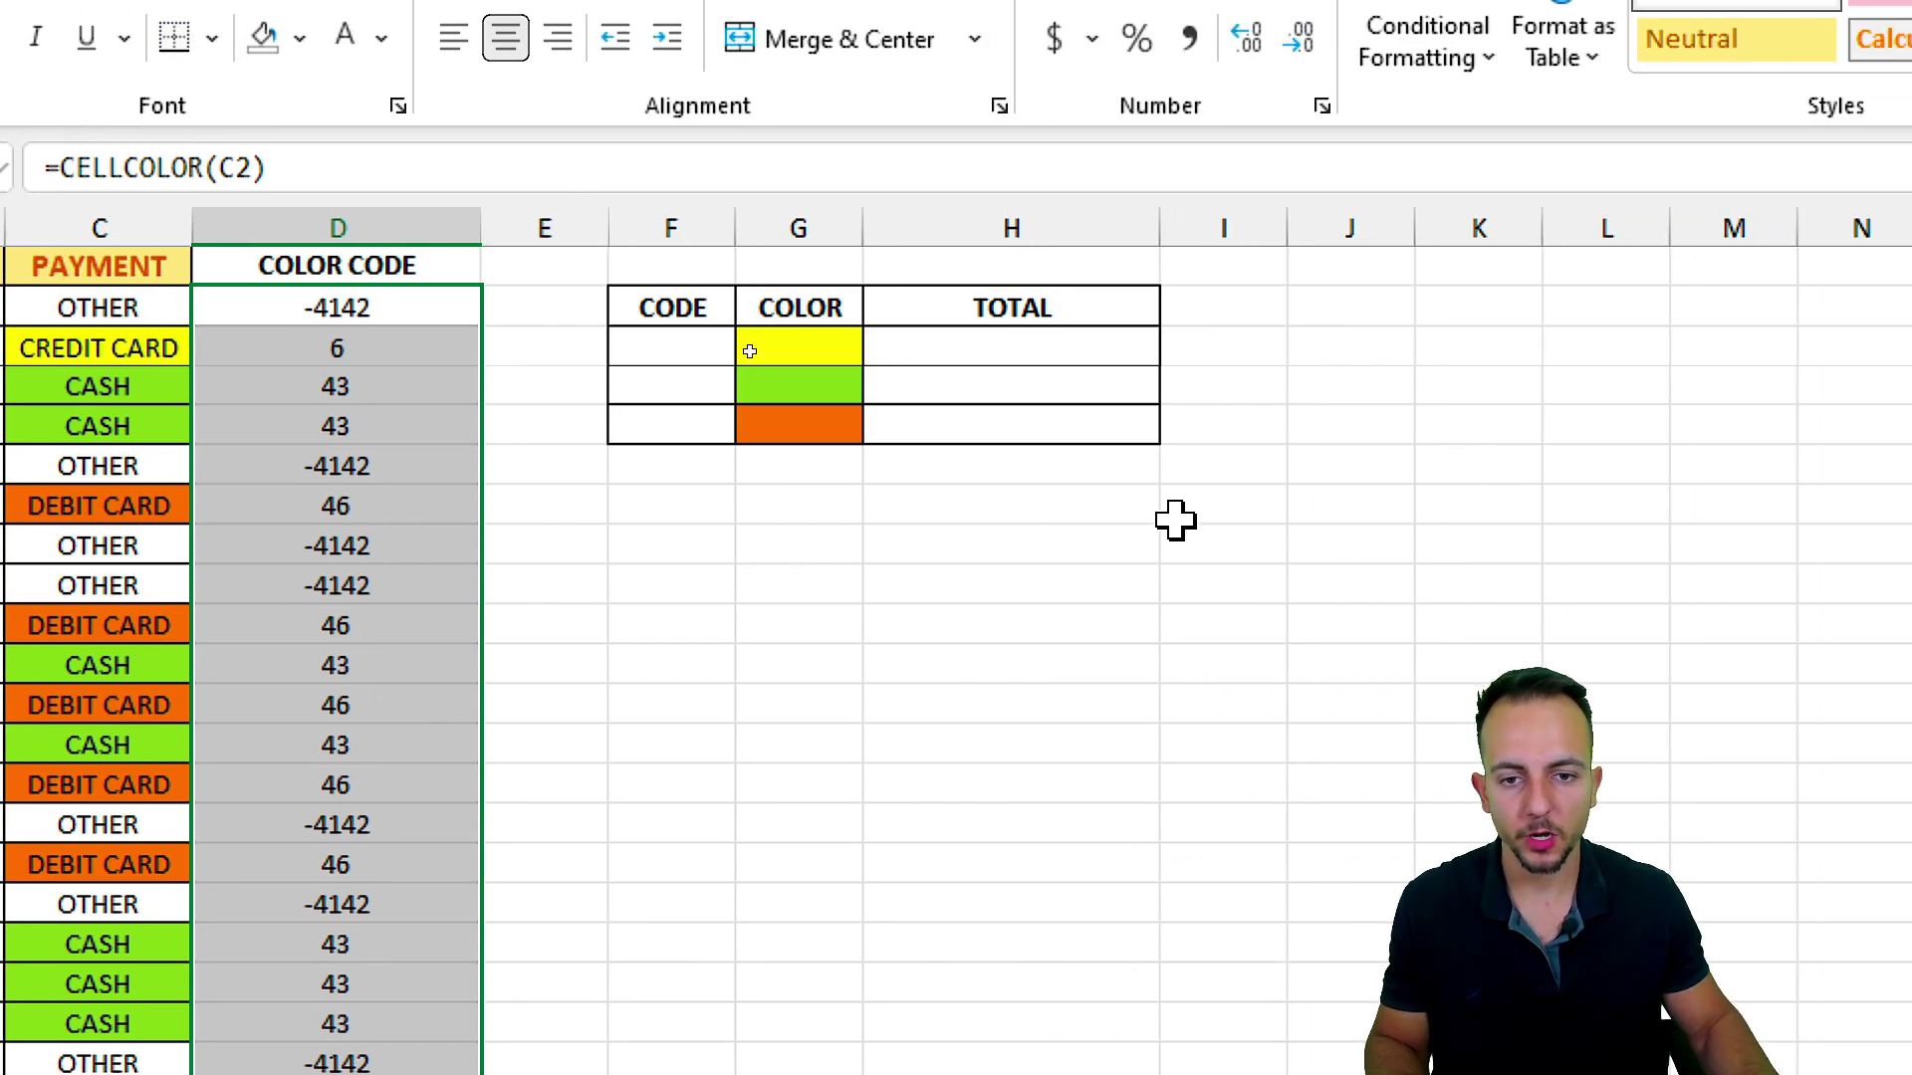
Enter =CELLCOLOR(G3) in F3 to return the yellow code 6
{"action": "left_click", "coordinate": [1095, 347]}
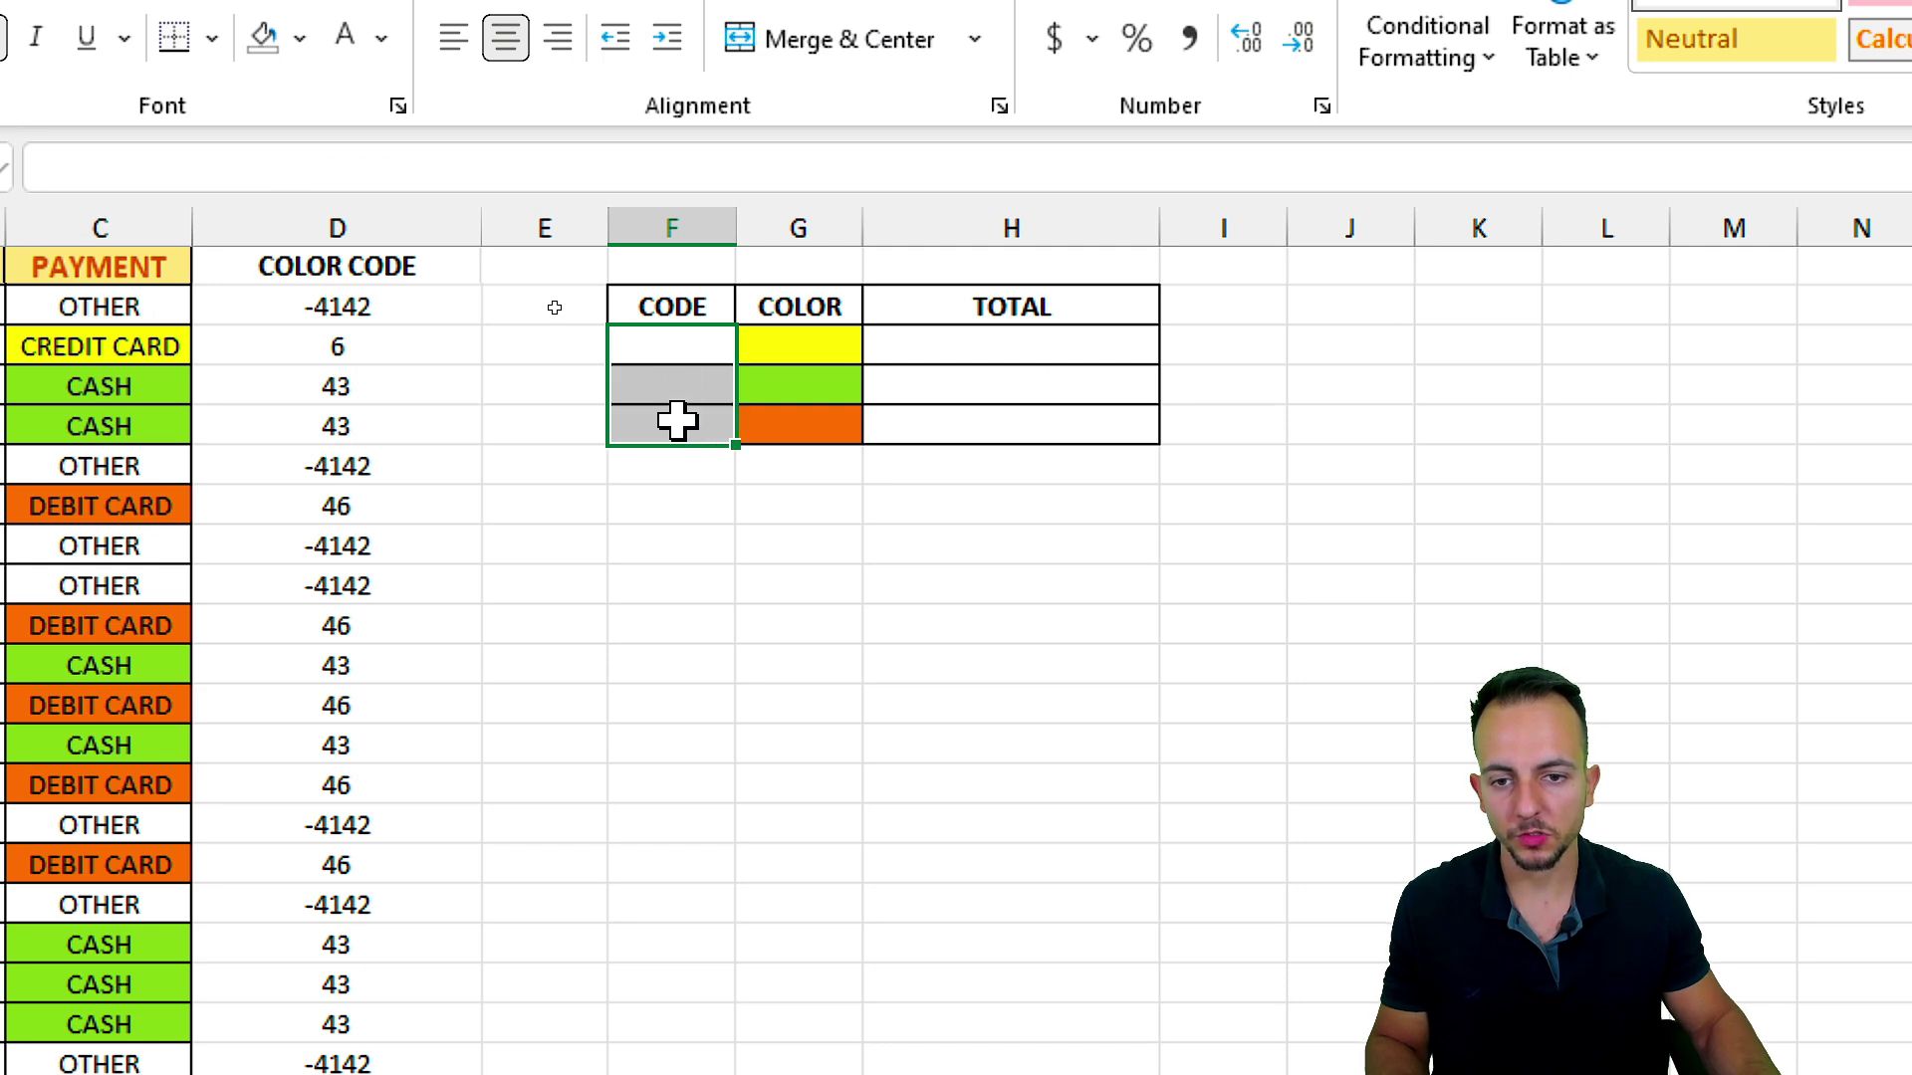
{"action": "type", "text": "="}
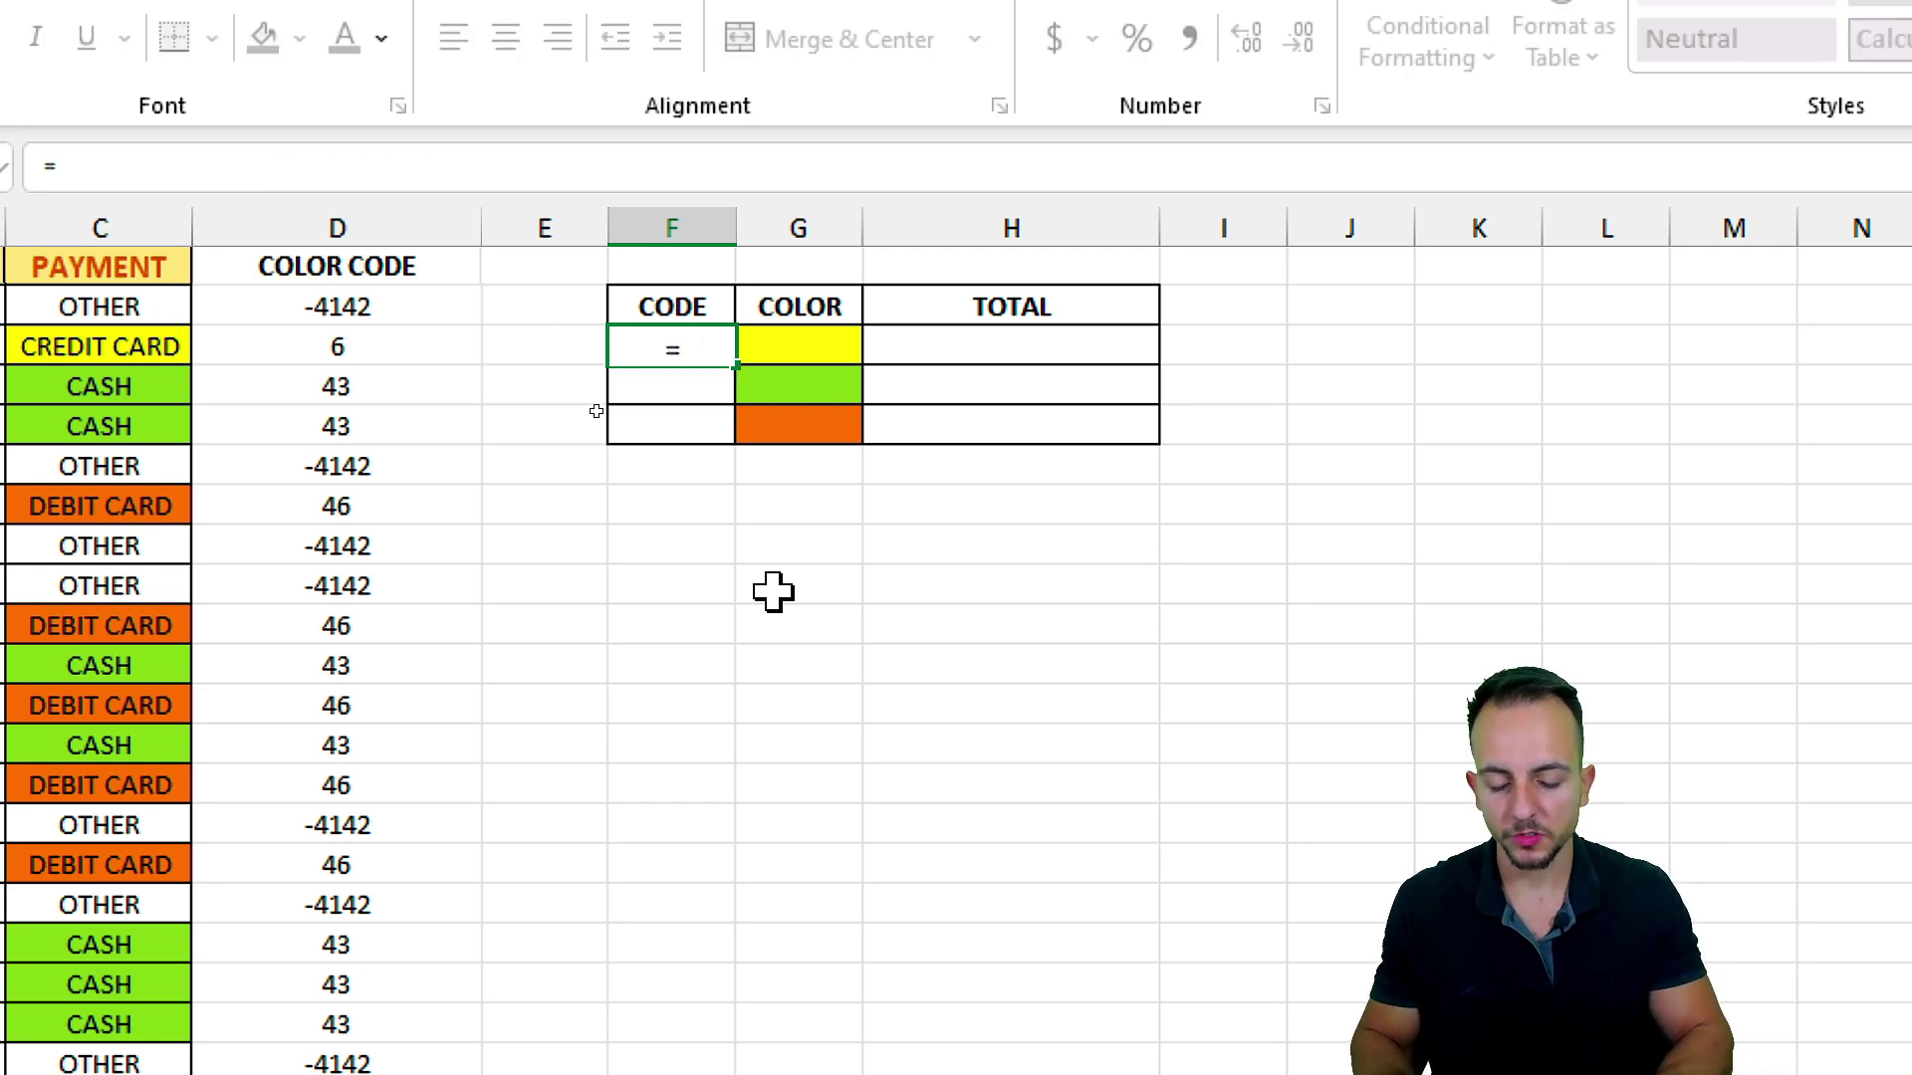
{"action": "type", "text": "CEL"}
{"action": "key", "text": "Down"}
{"action": "key", "text": "Tab"}
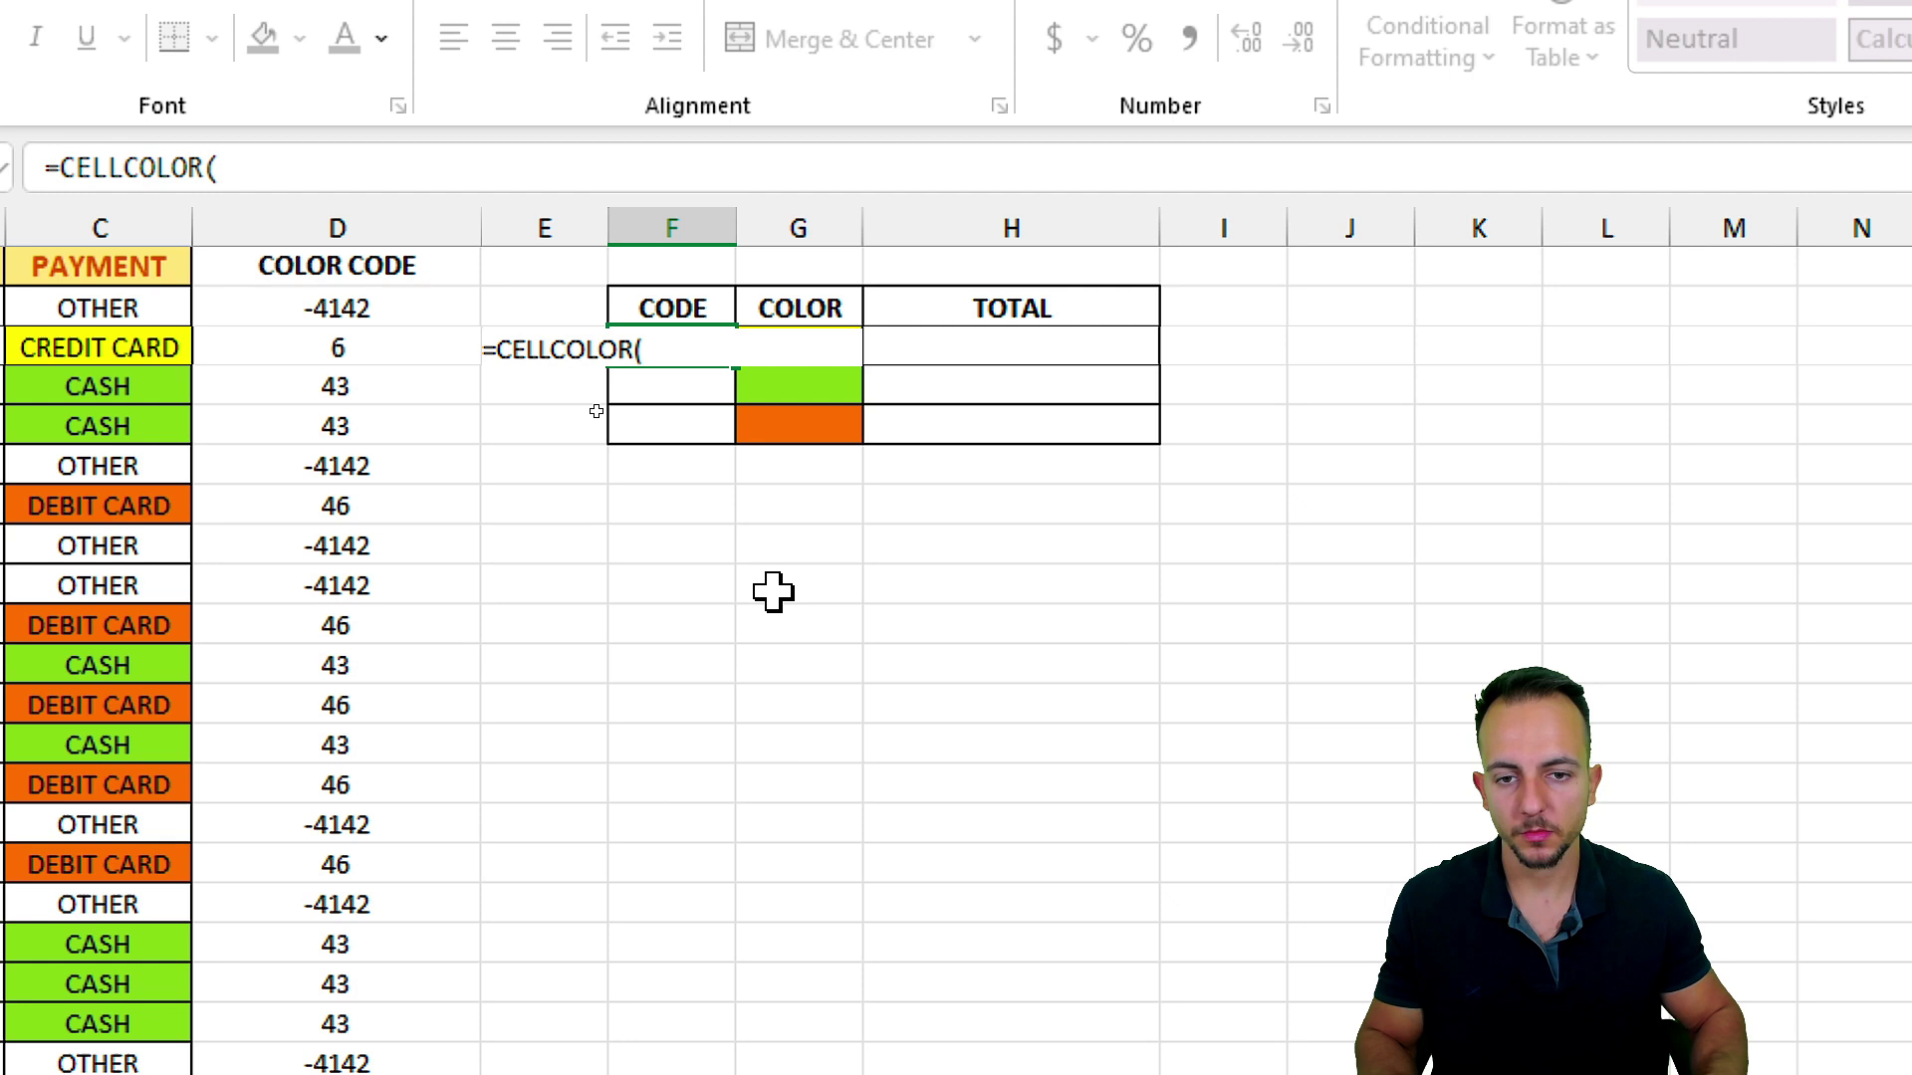
{"action": "left_click", "coordinate": [802, 387]}
{"action": "key", "text": "Up"}
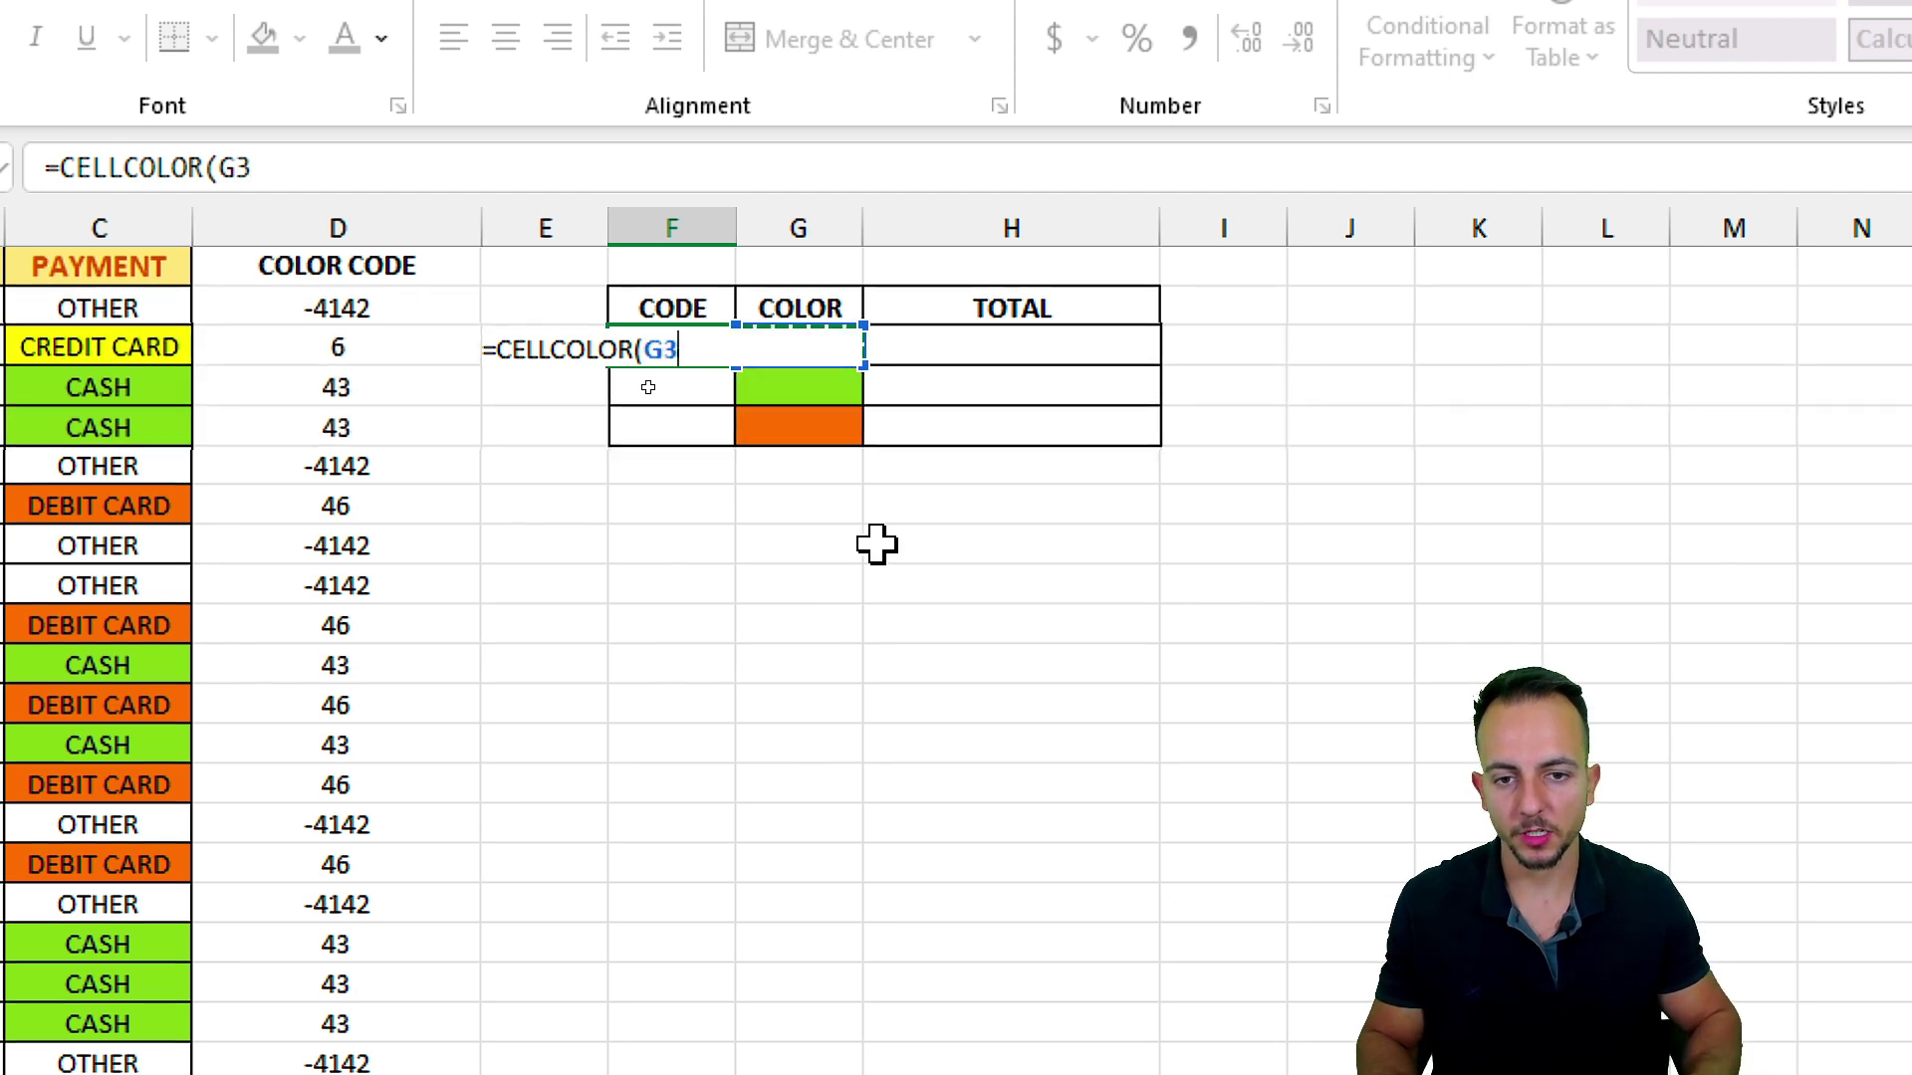
{"action": "mouse_move", "coordinate": [817, 477]}
{"action": "left_mouse_down"}
{"action": "mouse_move", "coordinate": [618, 333]}
{"action": "mouse_move", "coordinate": [780, 448]}
{"action": "left_mouse_up"}
{"action": "key", "text": "Escape"}
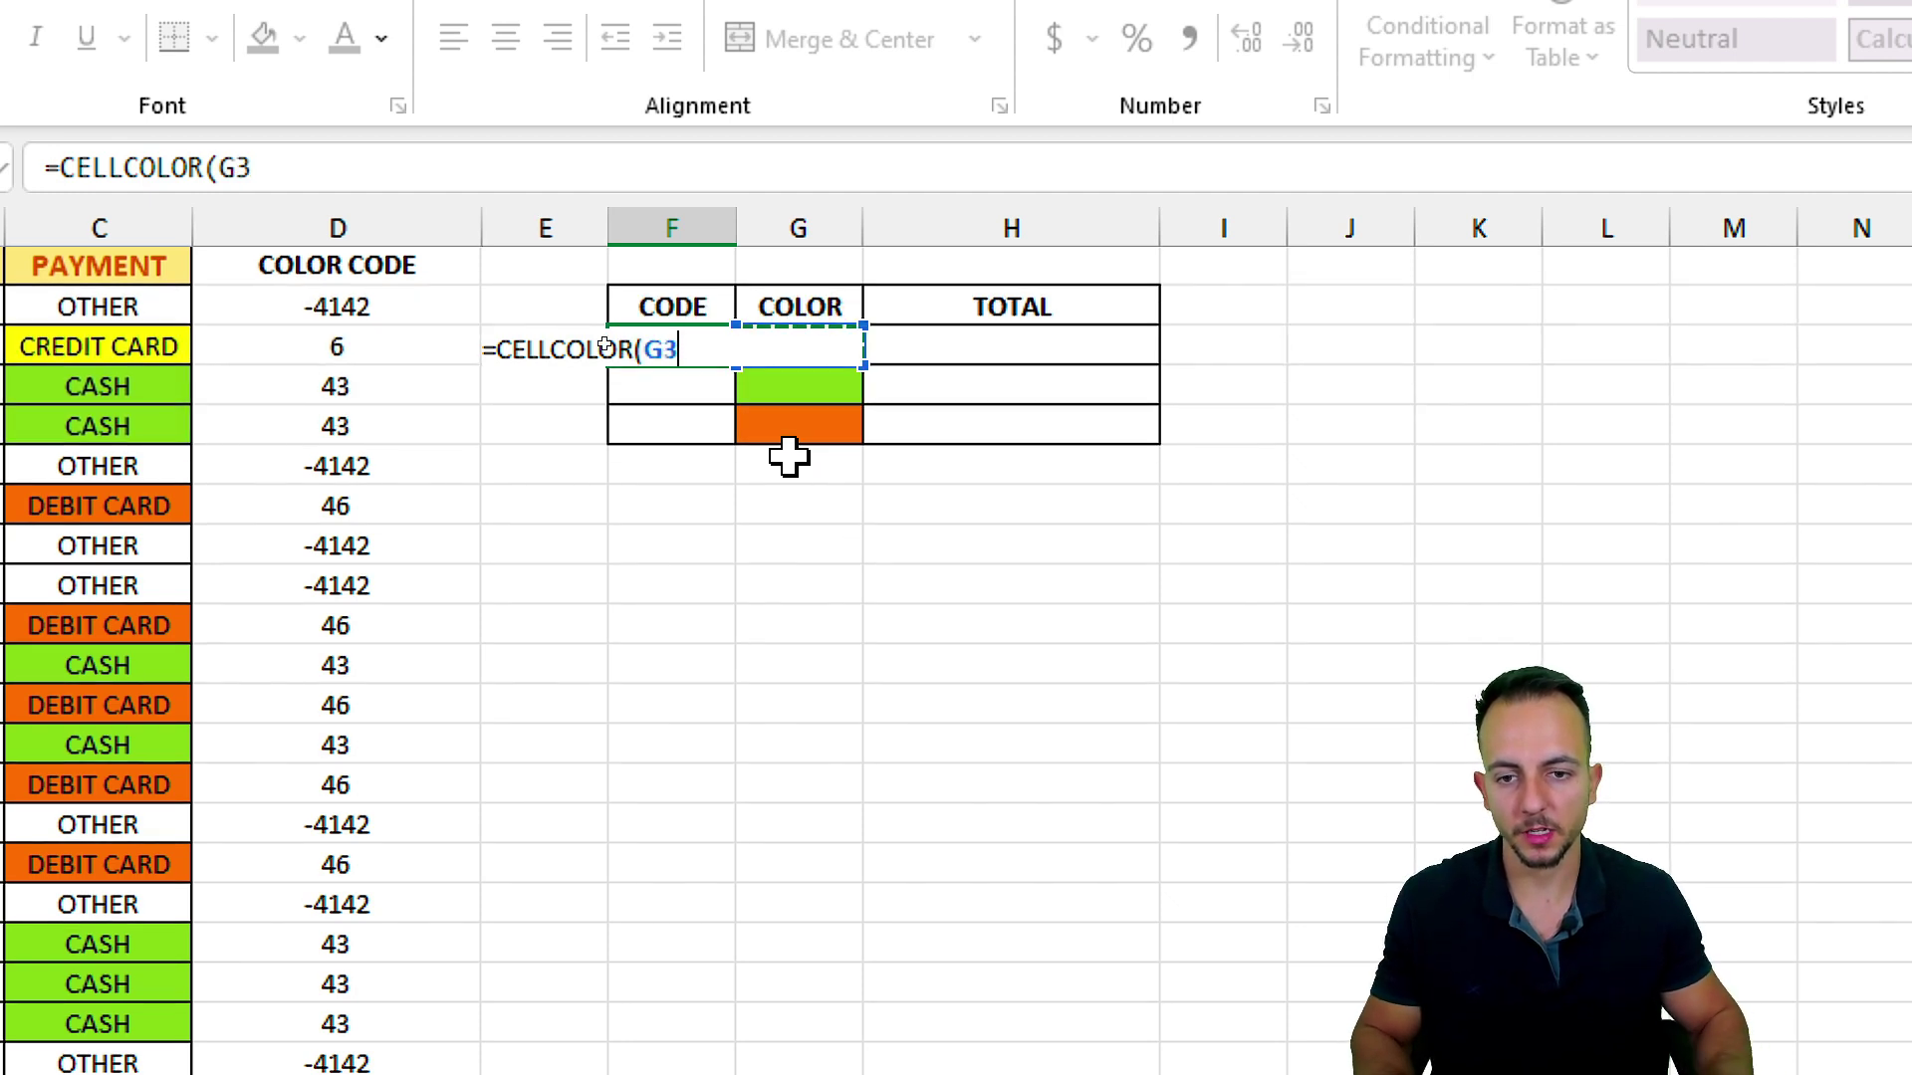
{"action": "key", "text": "Return"}
Copy the F3 formula down to F4:F5, giving codes 43 and 46
{"action": "key", "text": "ctrl+d"}
{"action": "left_click", "coordinate": [661, 426]}
{"action": "key", "text": "ctrl+d"}
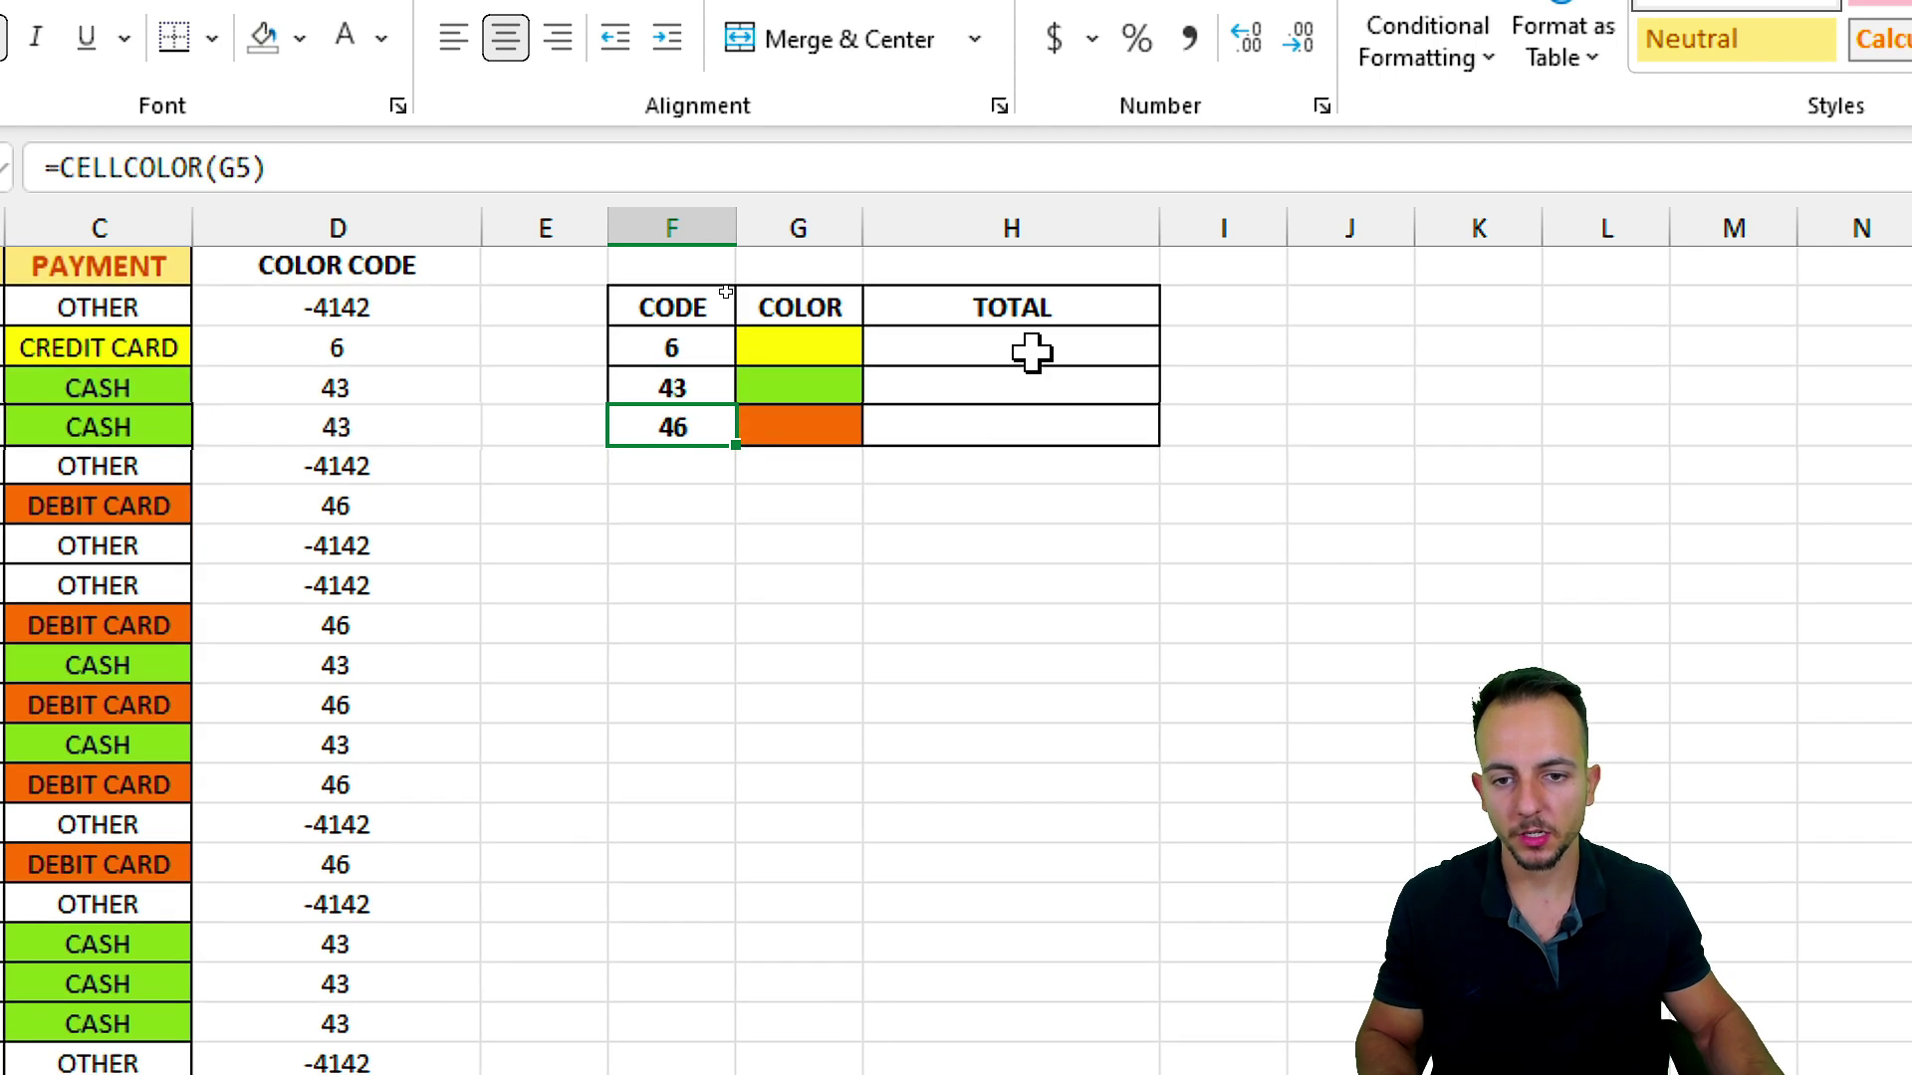
{"action": "left_click", "coordinate": [1033, 355]}
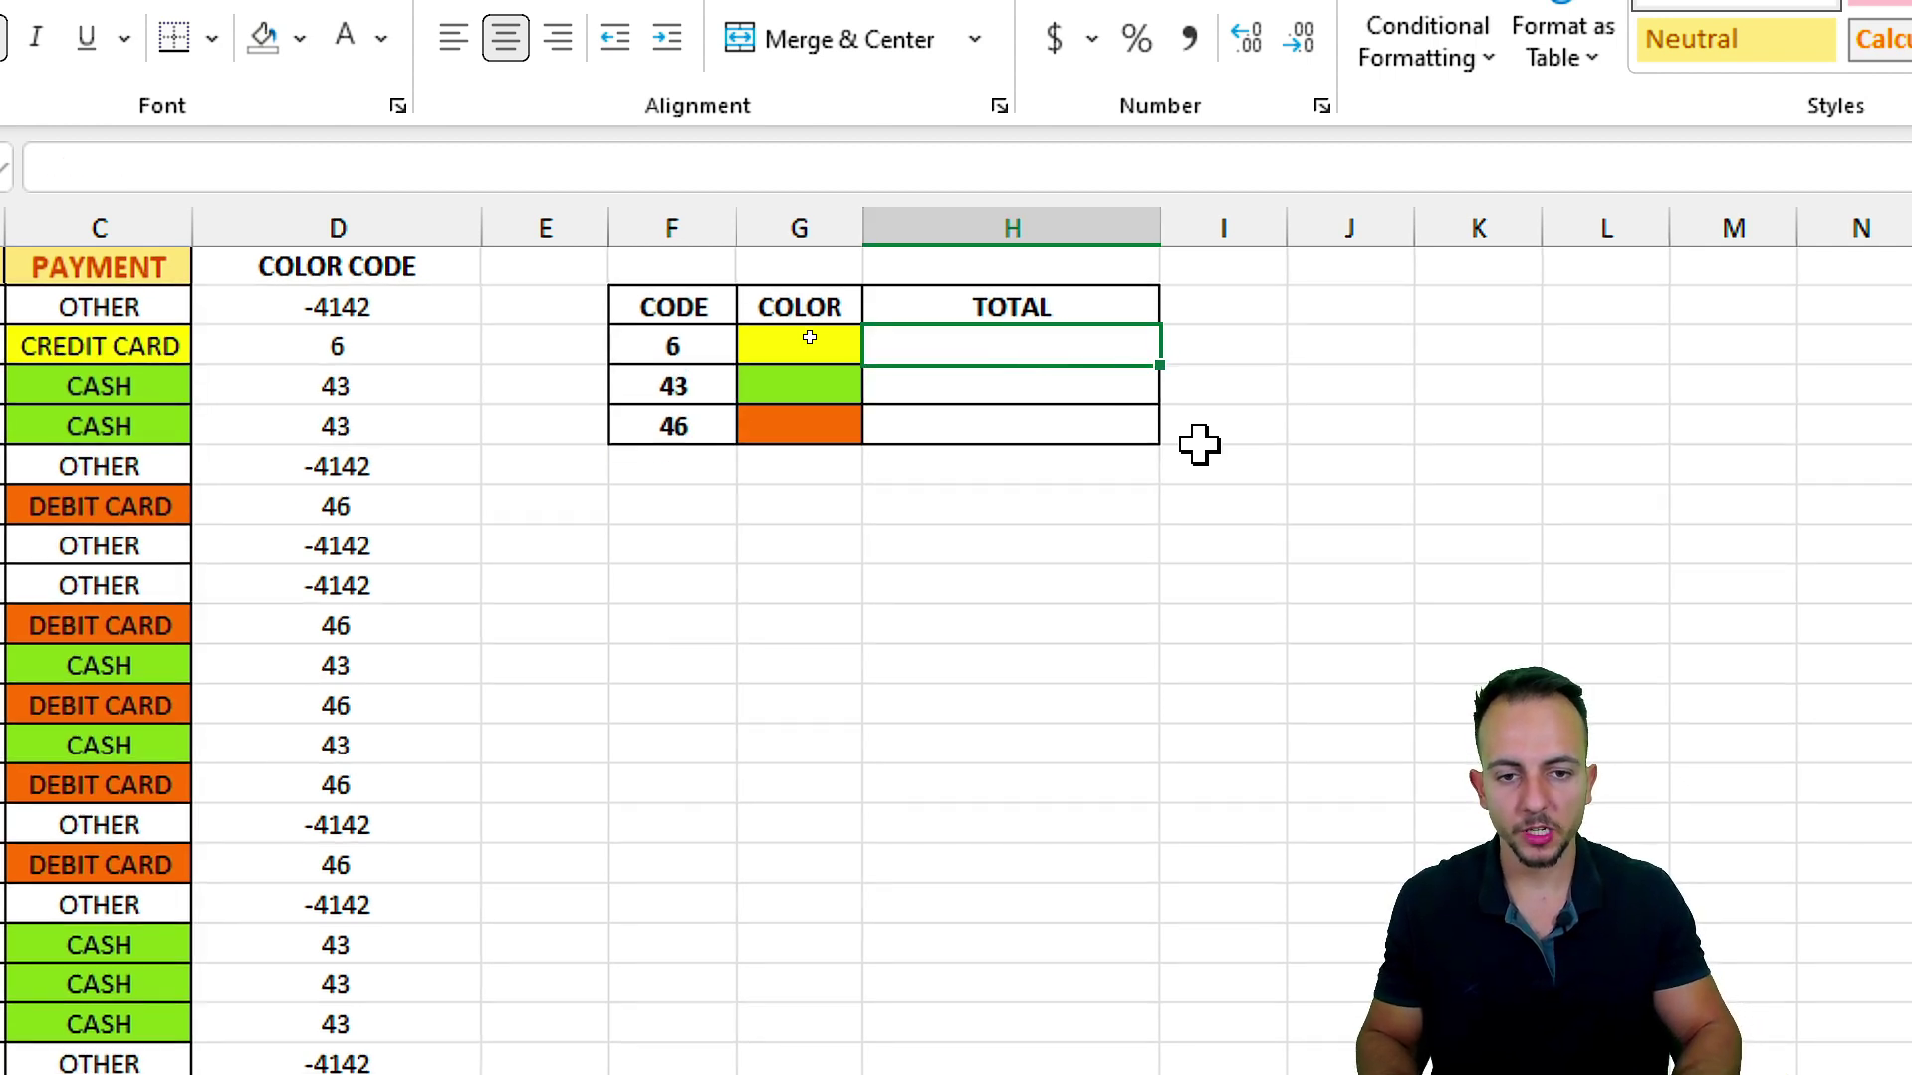
Enter =SUMIF(D2:D36,F3,B2:B36) in H3, totalling the yellow values to 143.96
{"action": "type", "text": "="}
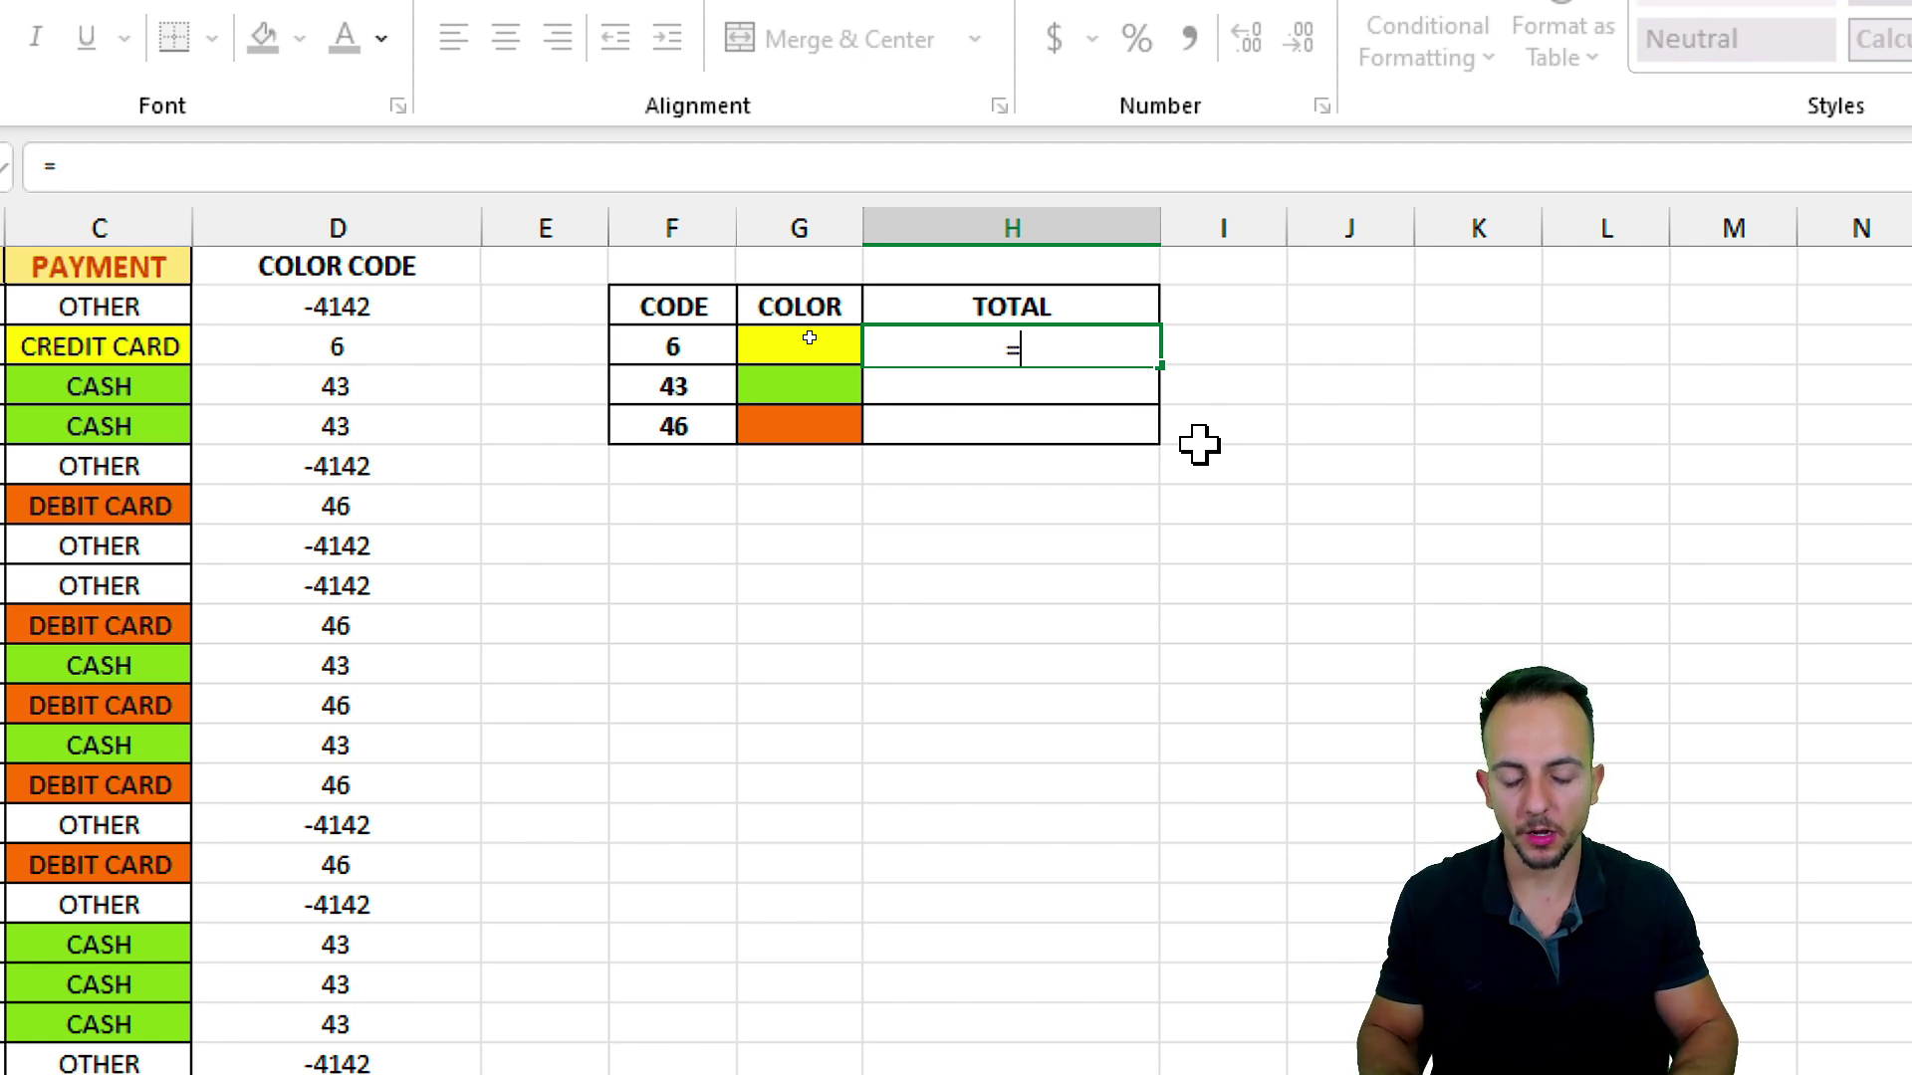
{"action": "type", "text": "SUMI"}
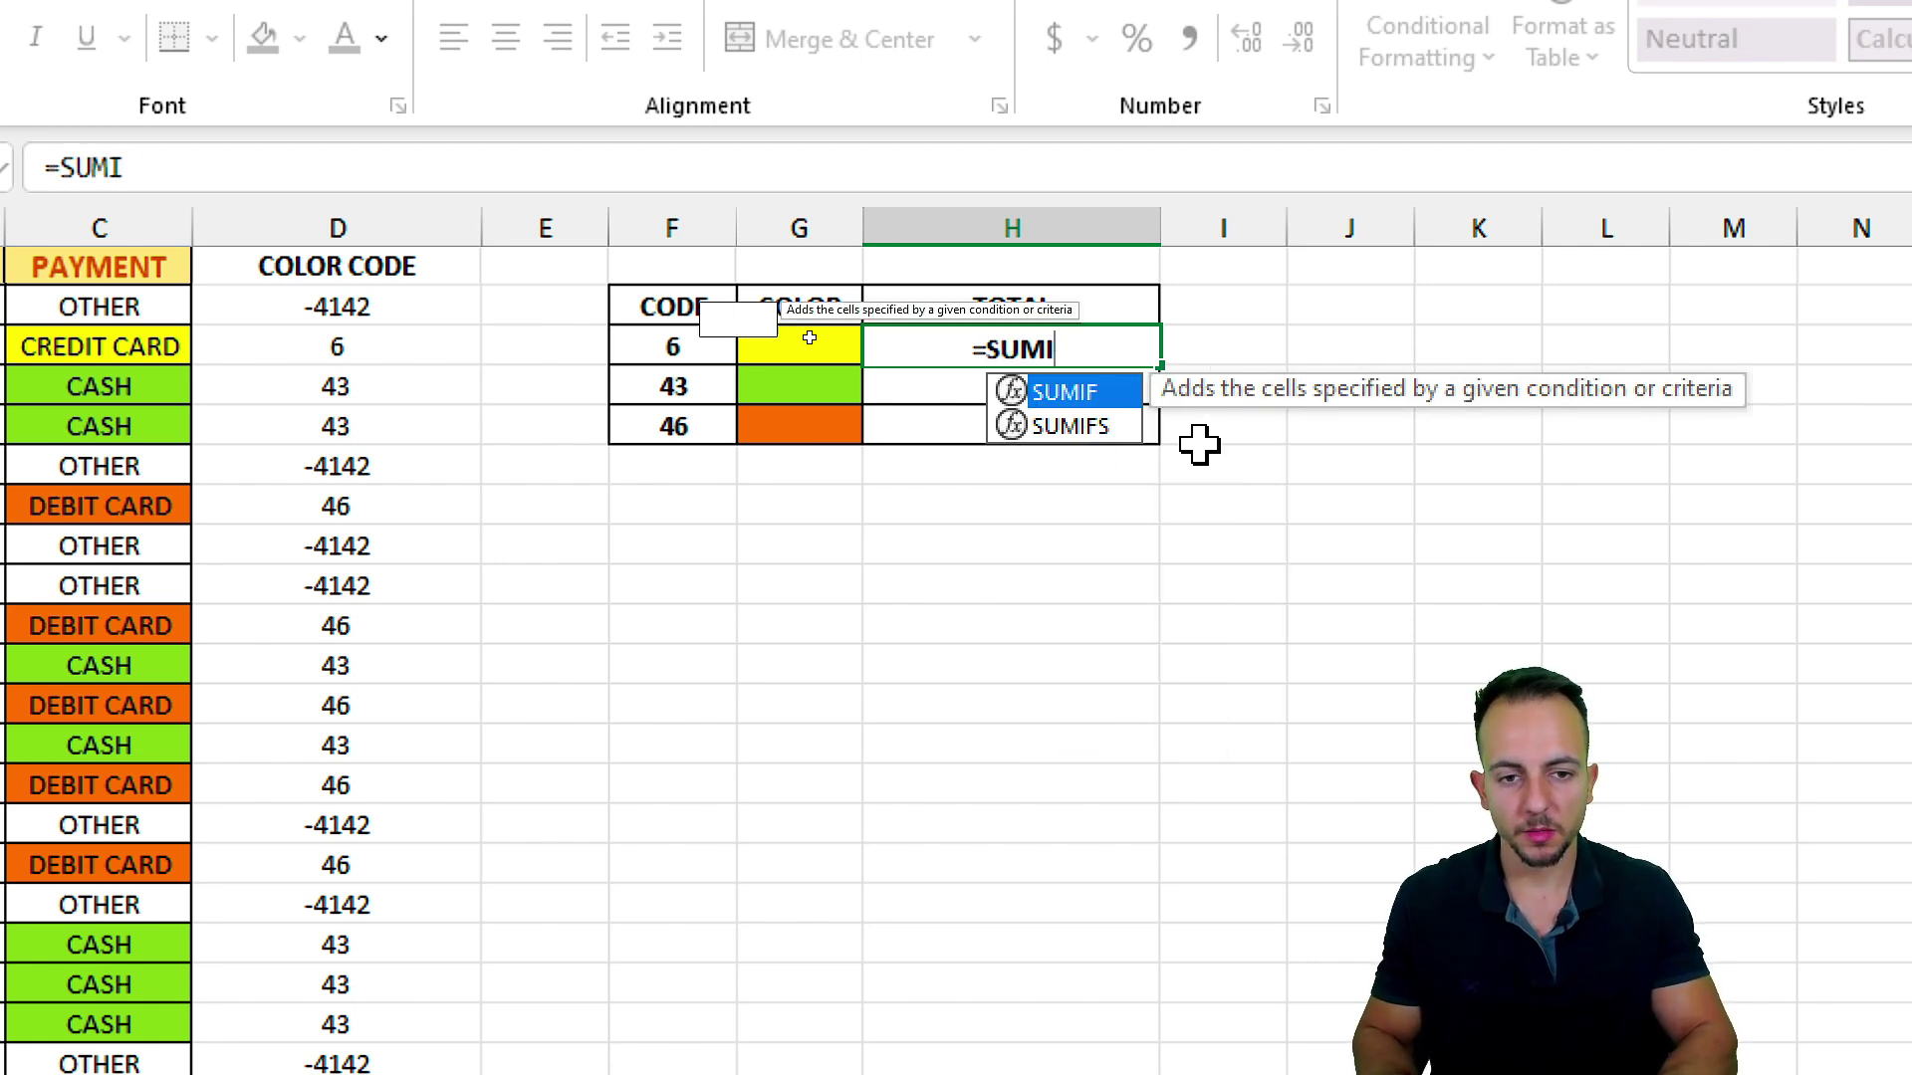
{"action": "type", "text": "F("}
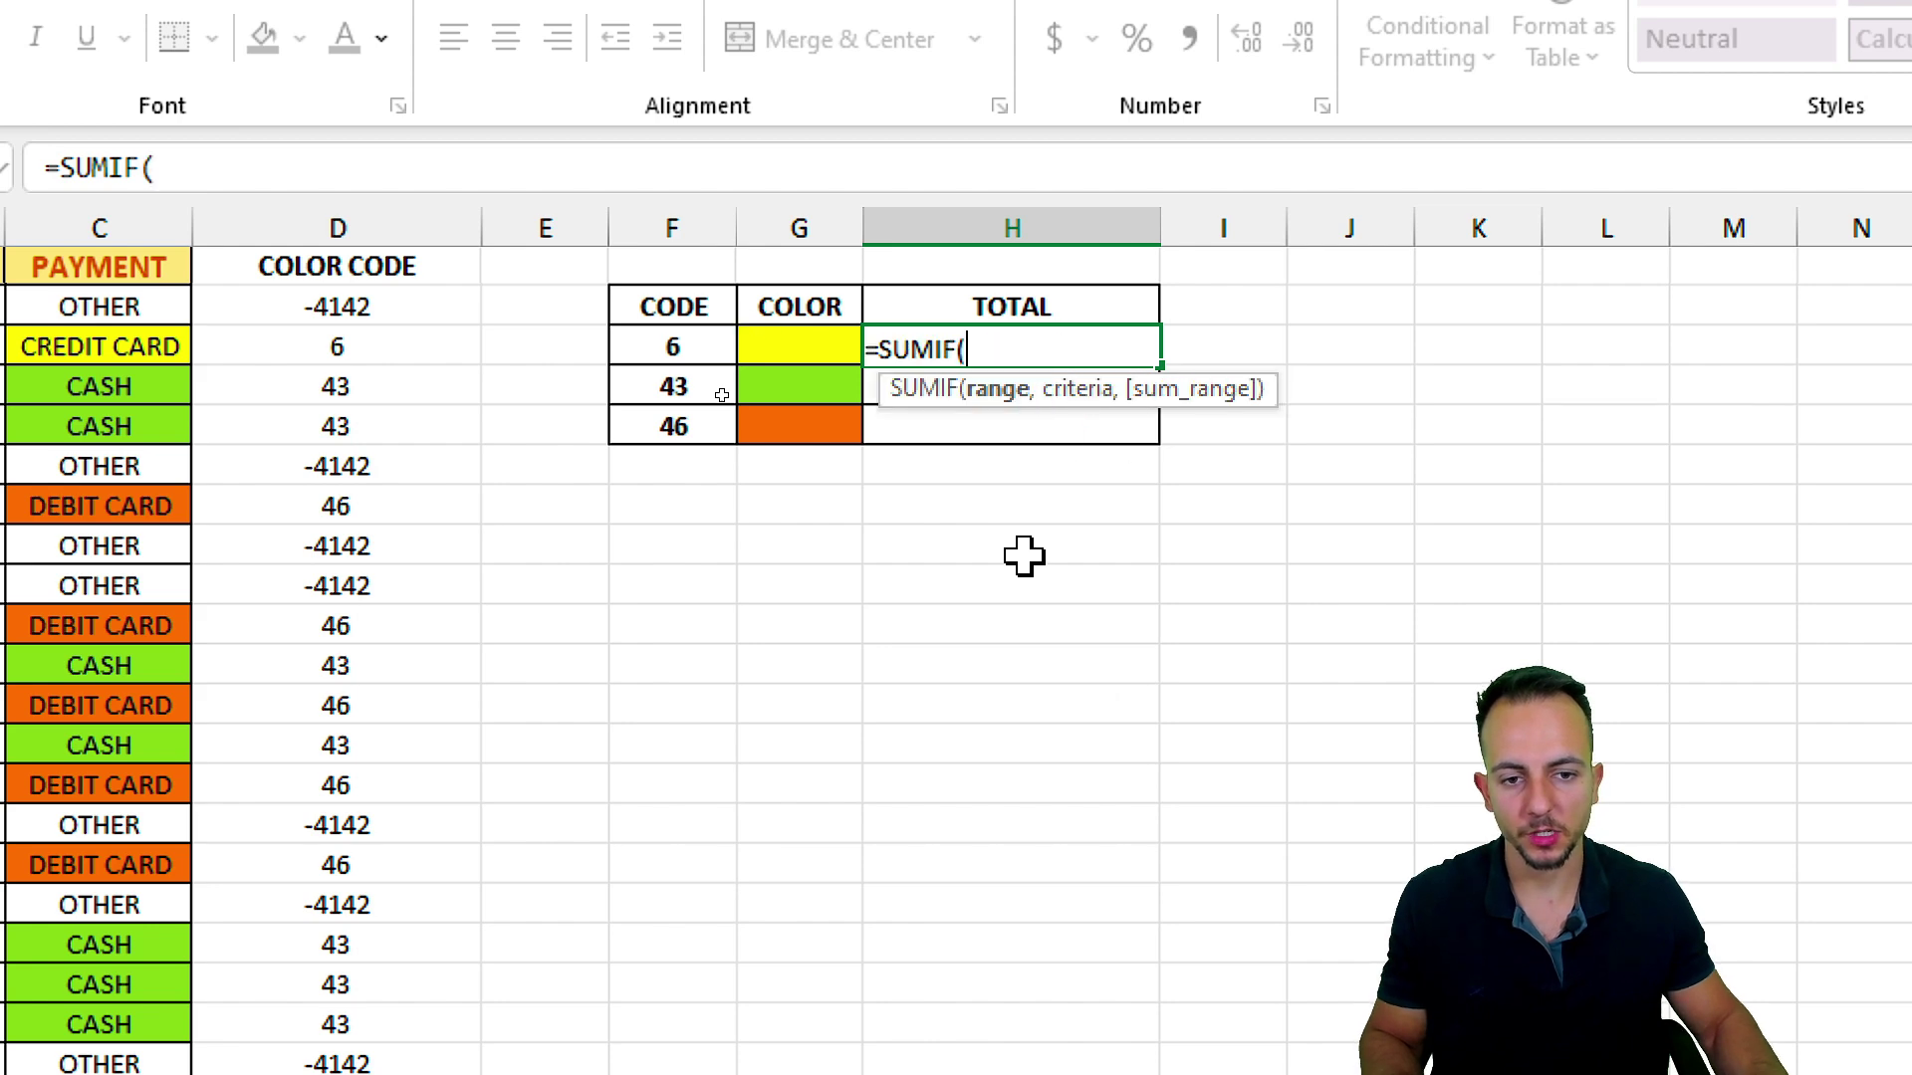
{"action": "left_click_drag", "start_coordinate": [661, 320], "coordinate": [649, 333]}
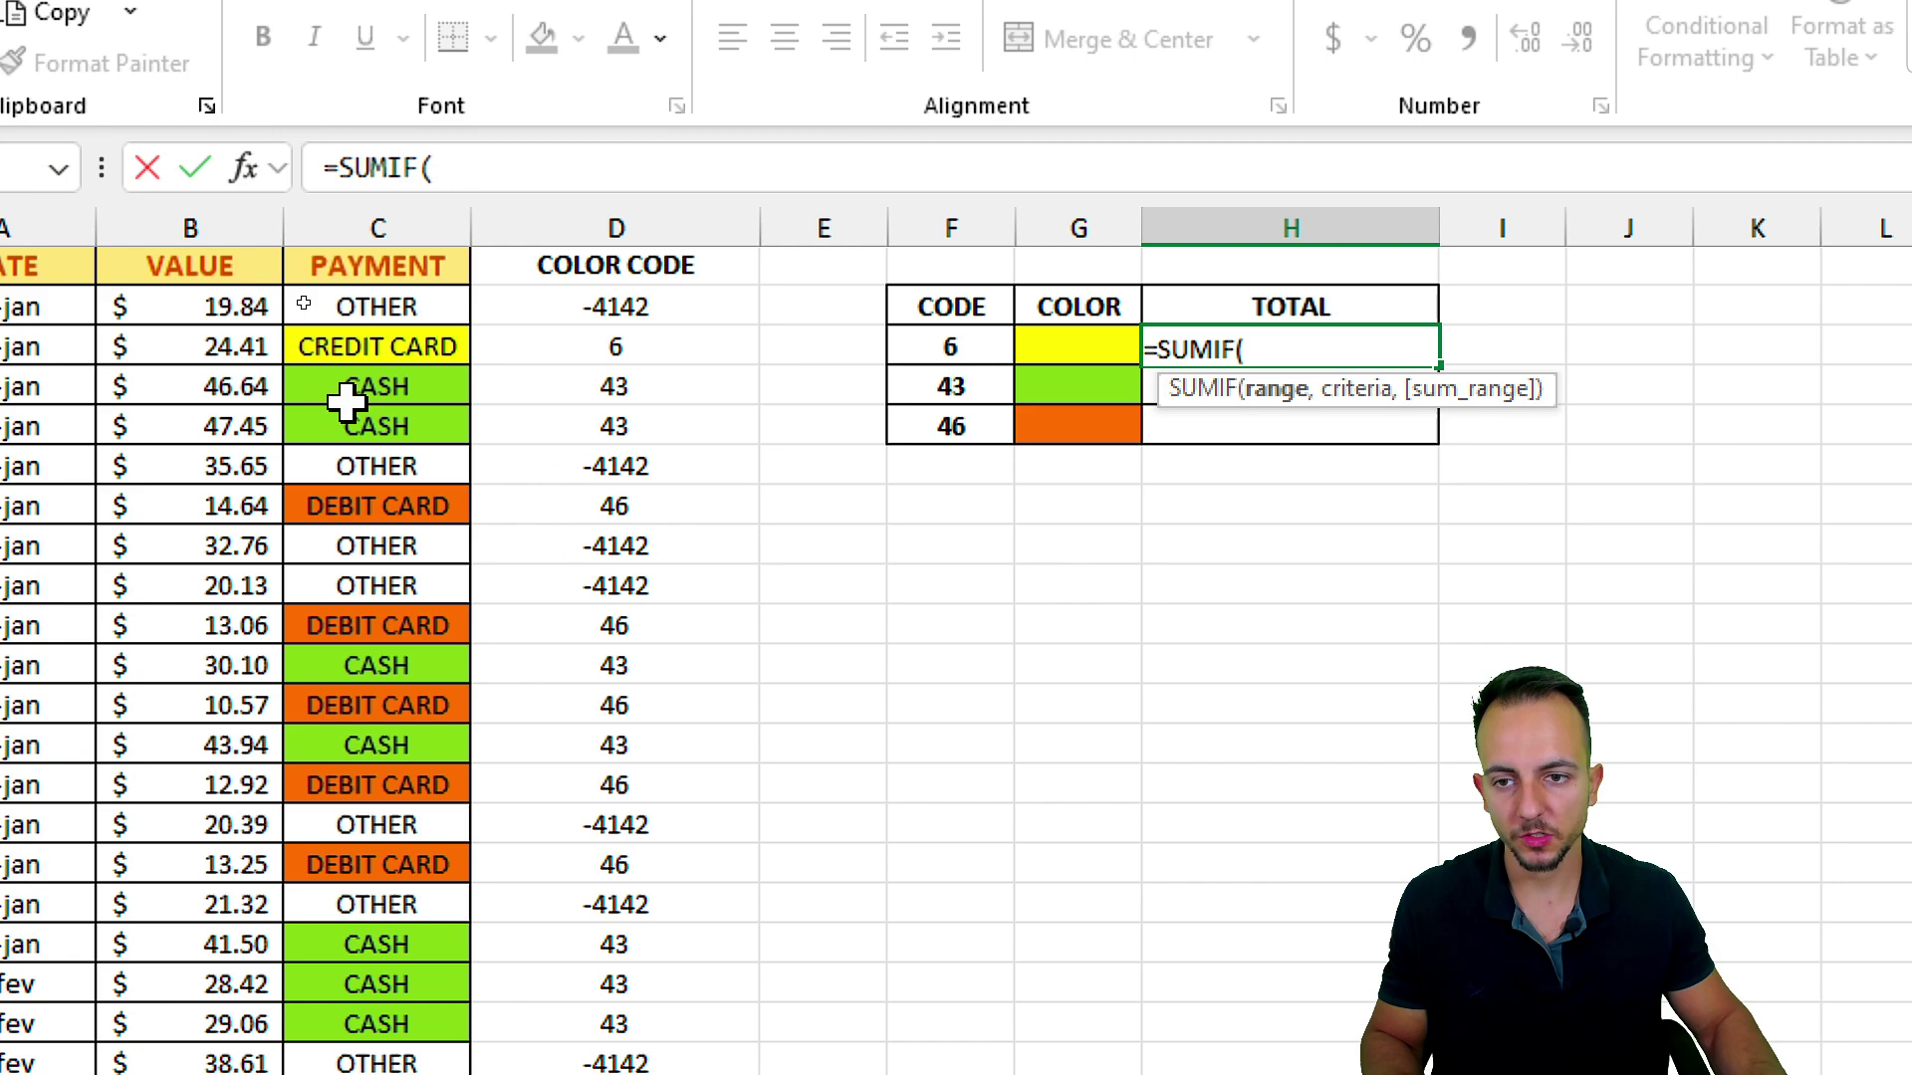
{"action": "left_click", "coordinate": [396, 317]}
{"action": "left_click_drag", "start_coordinate": [673, 334], "coordinate": [637, 1074]}
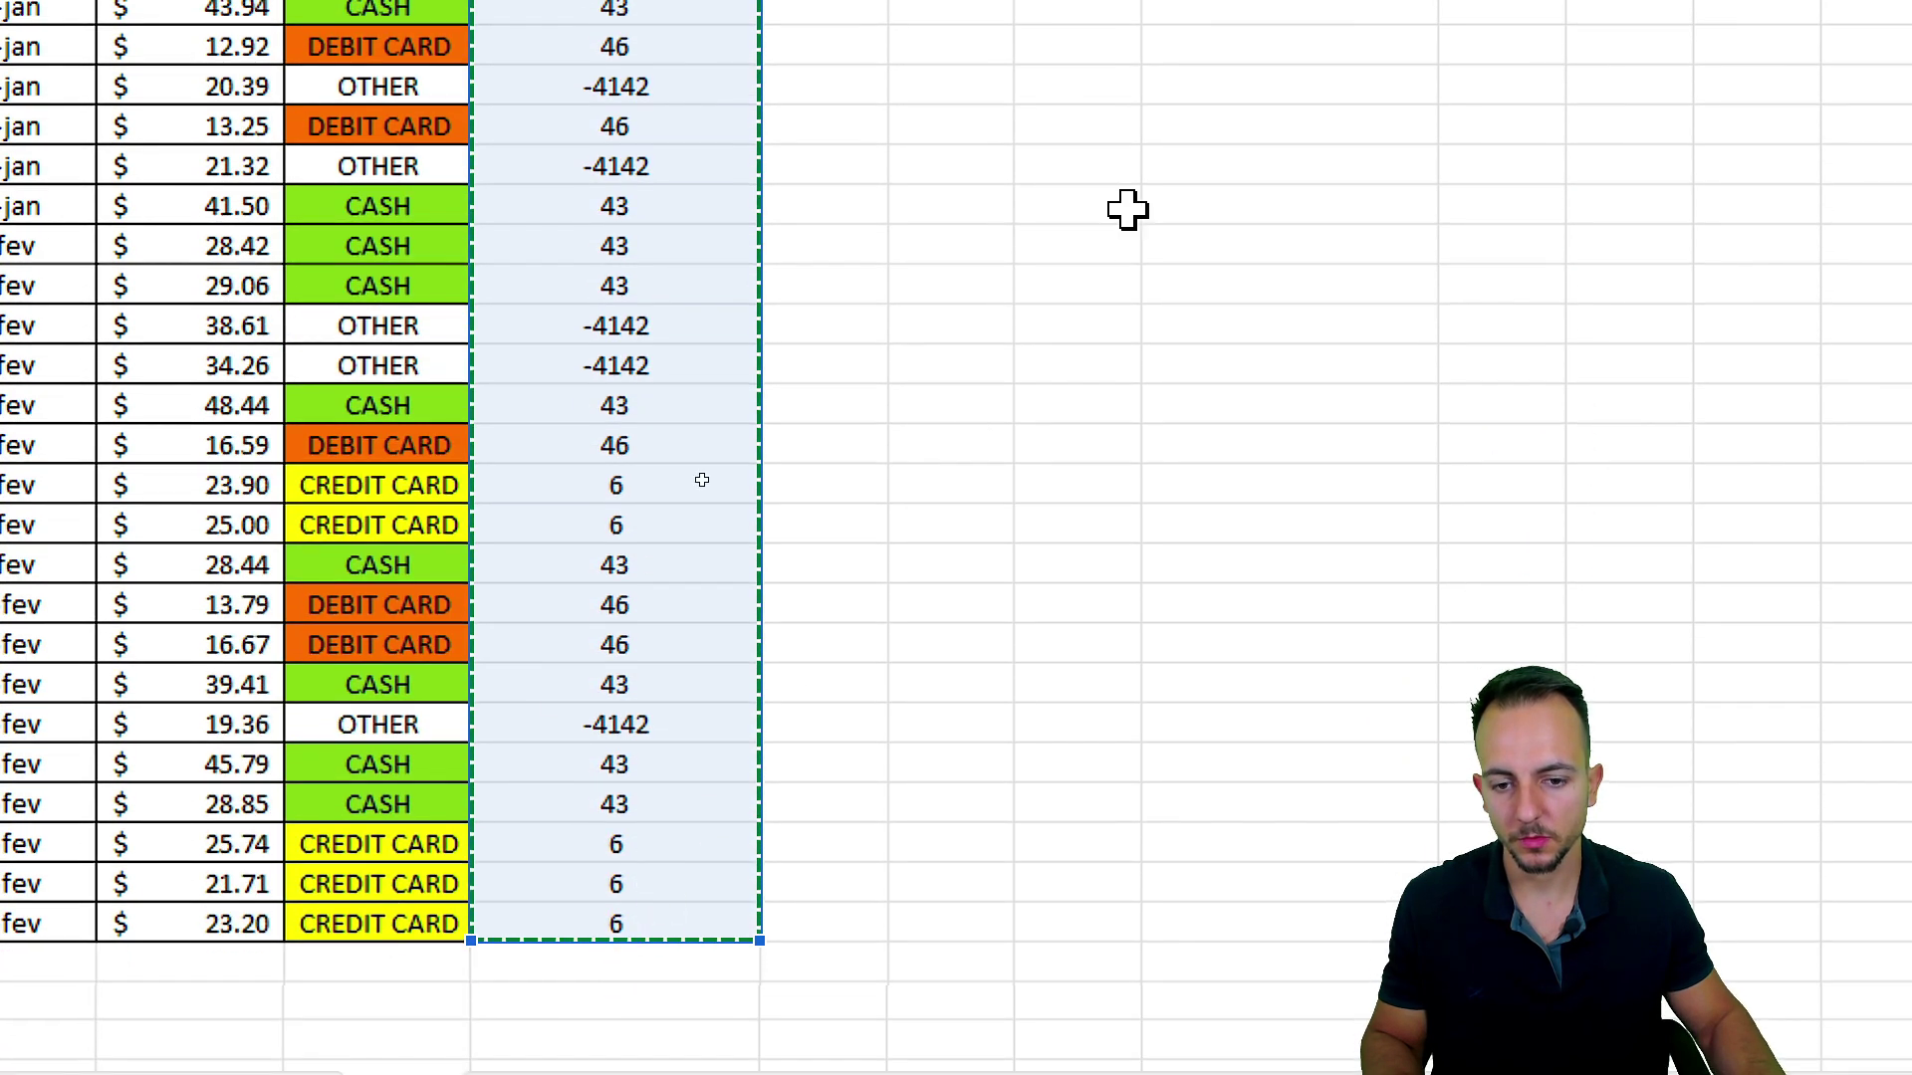
{"action": "type", "text": ","}
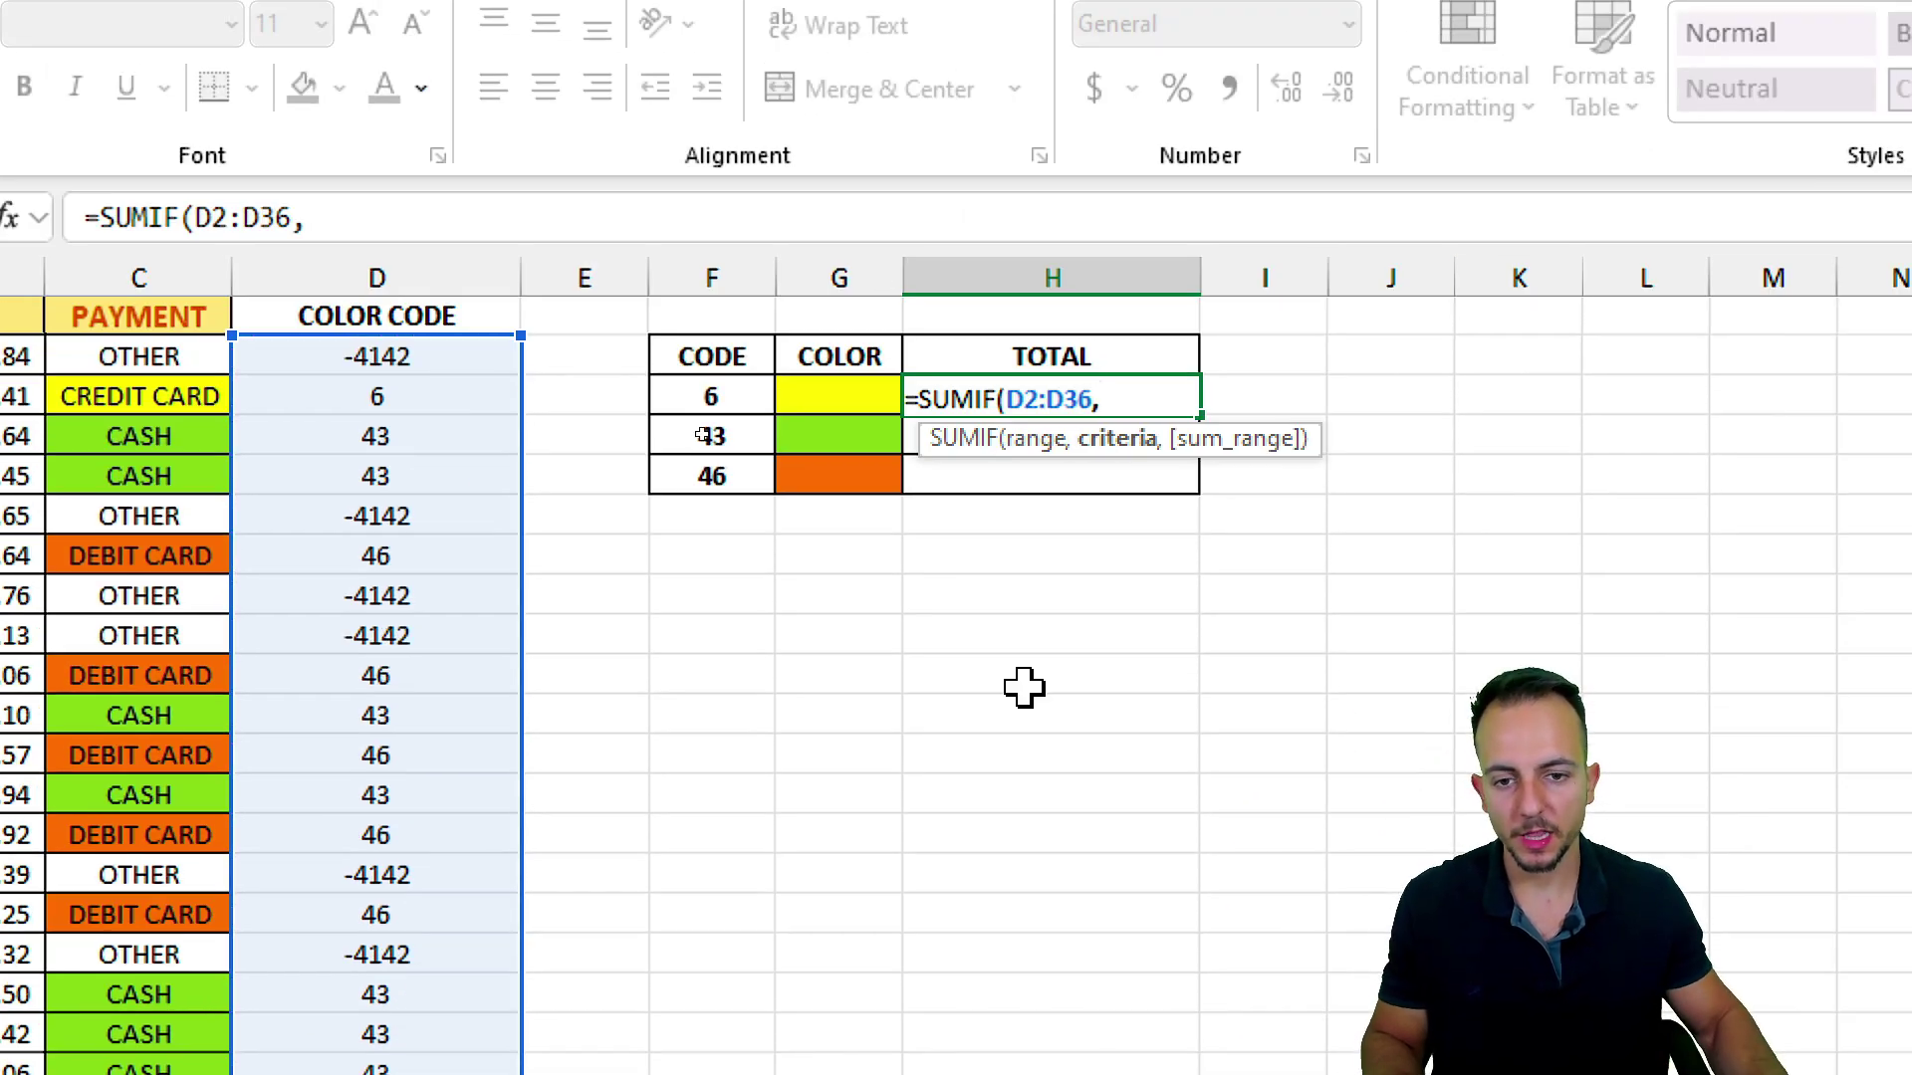
{"action": "left_click", "coordinate": [756, 403]}
{"action": "type", "text": ","}
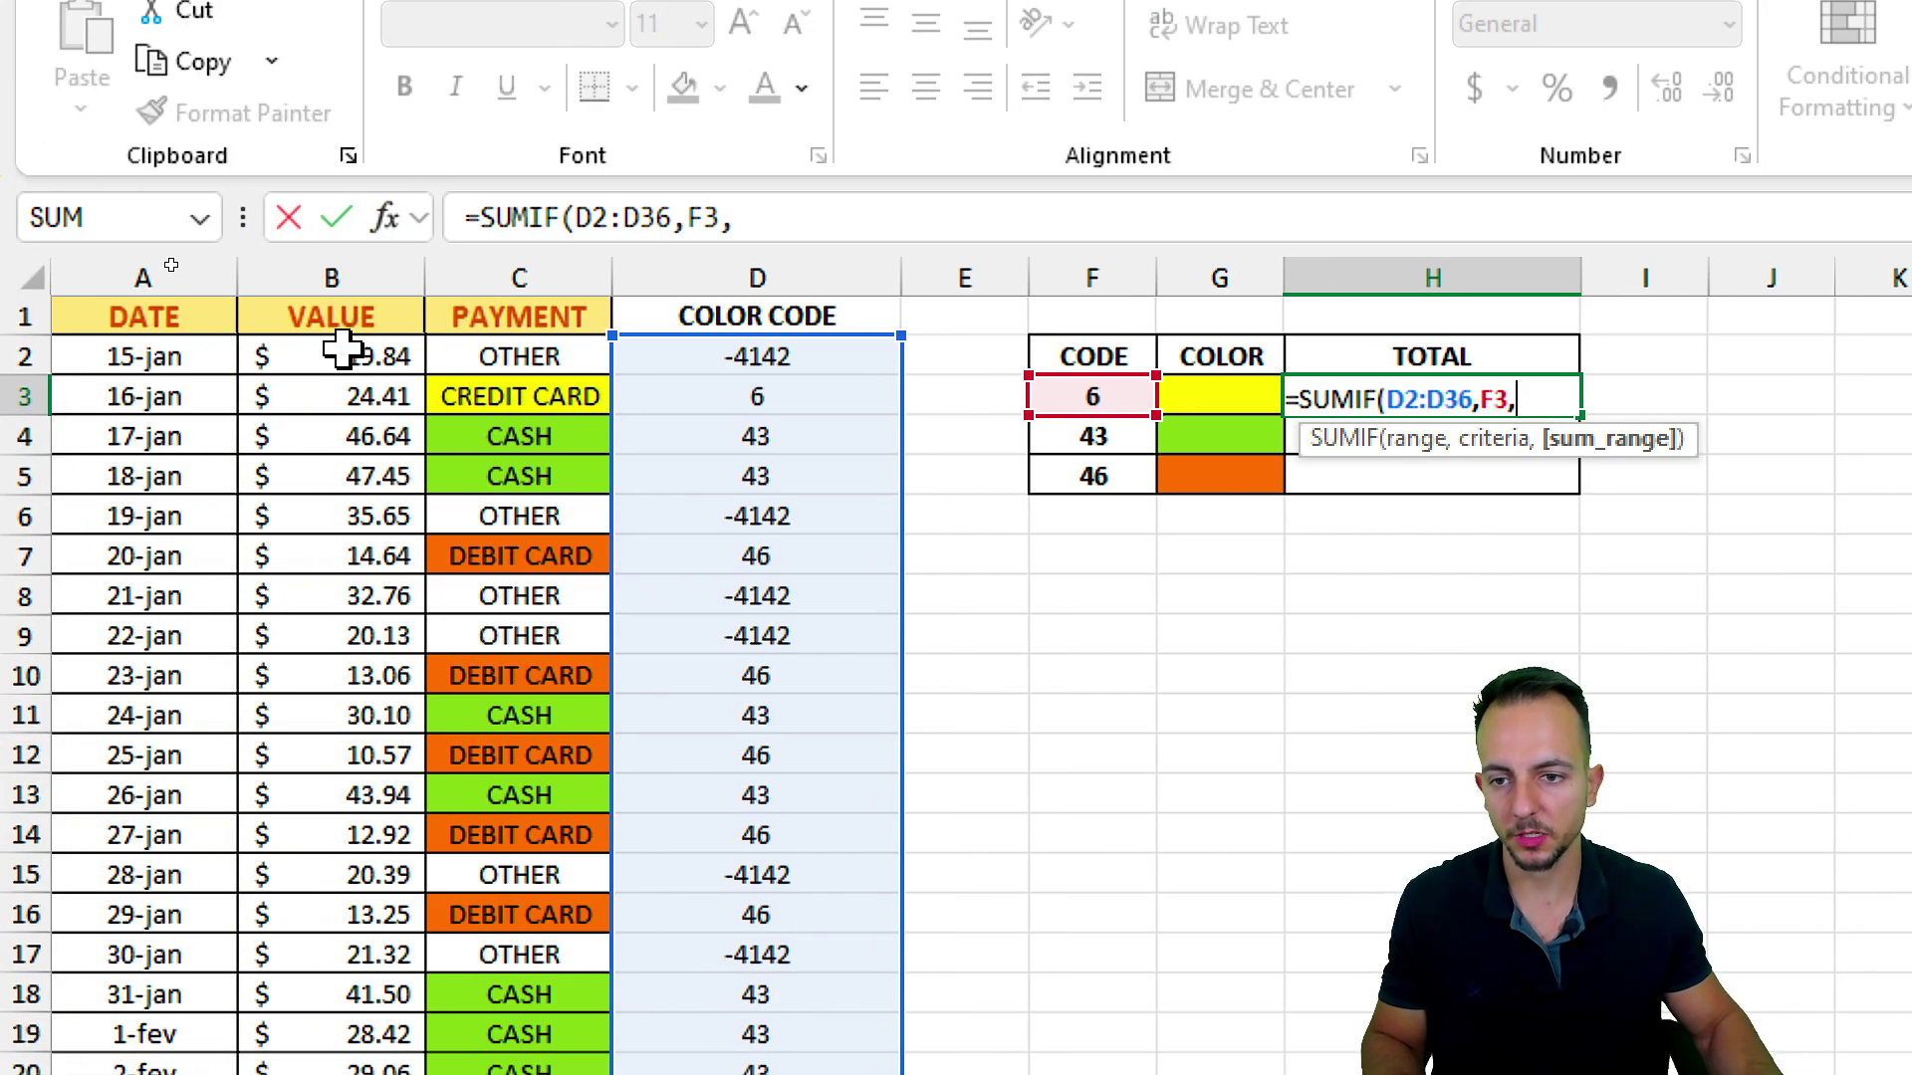
{"action": "left_click_drag", "start_coordinate": [341, 348], "coordinate": [304, 991]}
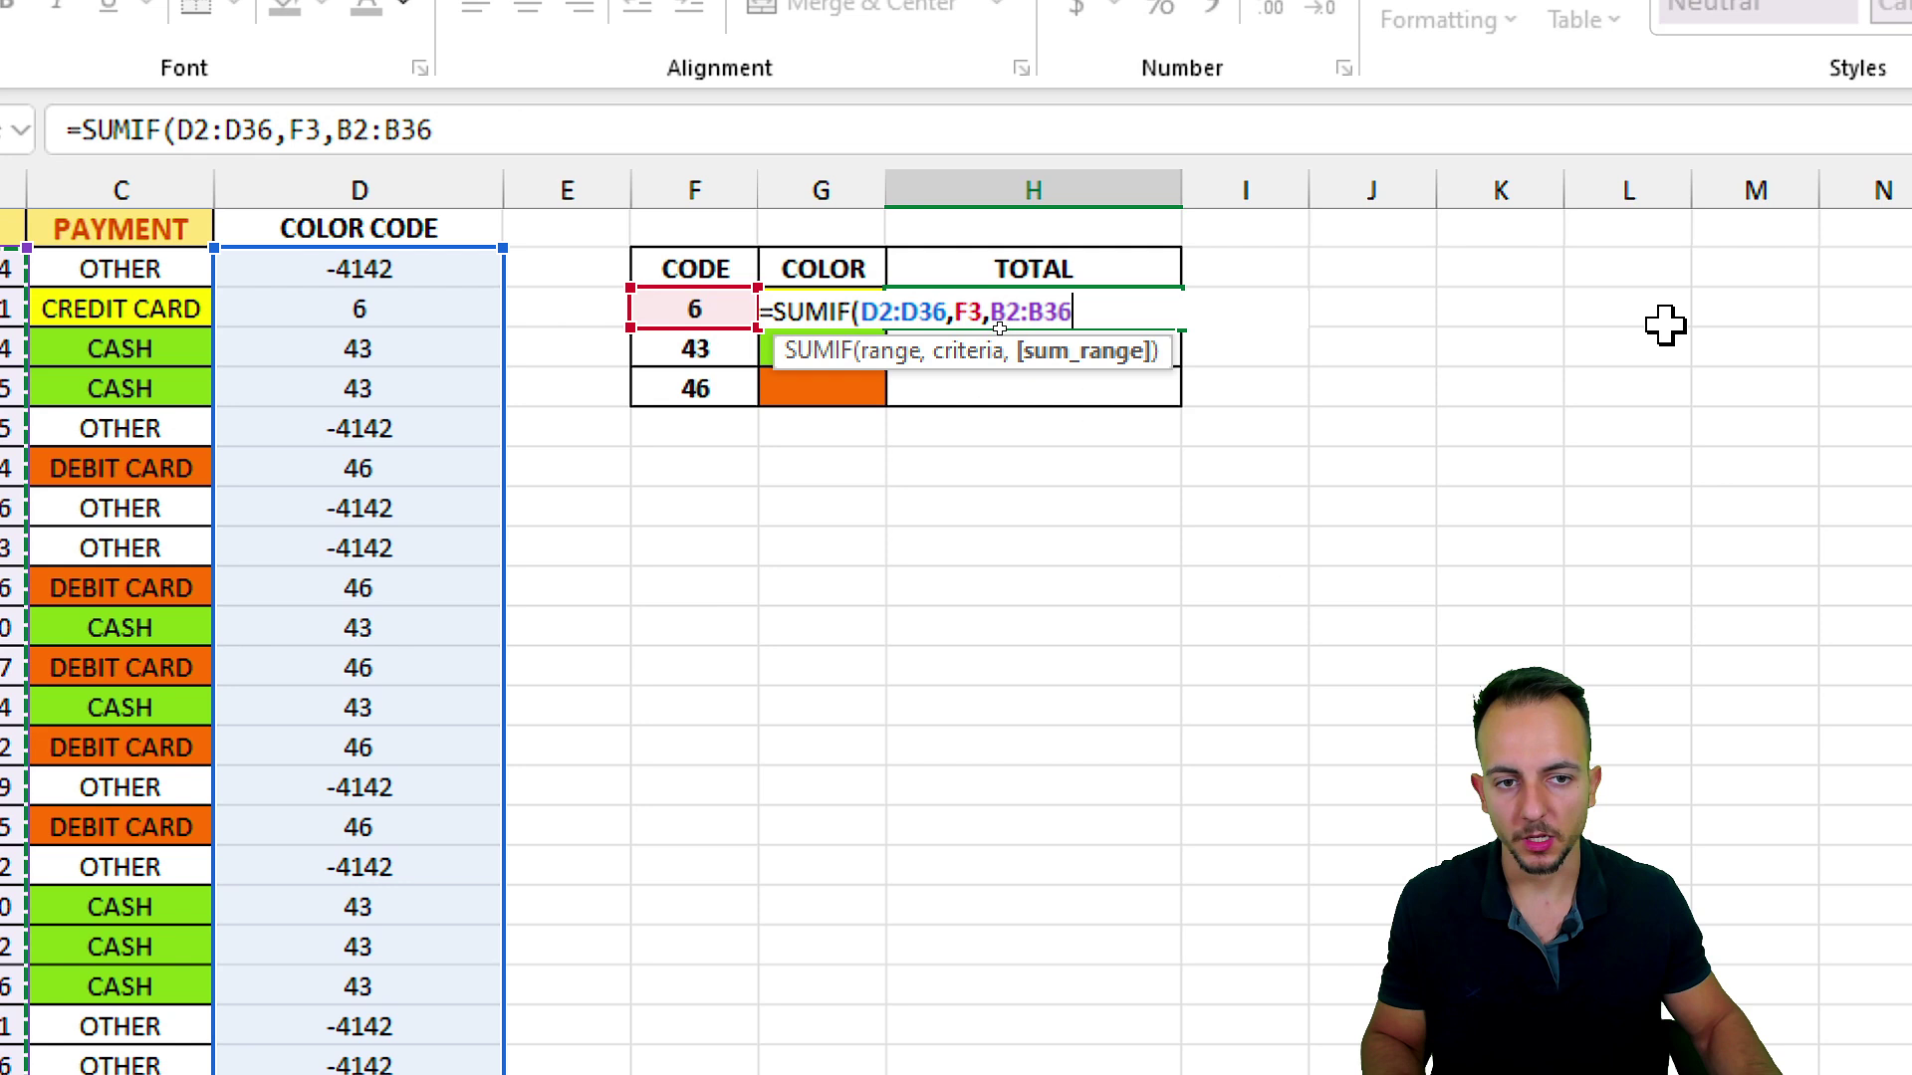
{"action": "key", "text": "Return"}
{"action": "left_click", "coordinate": [1040, 317]}
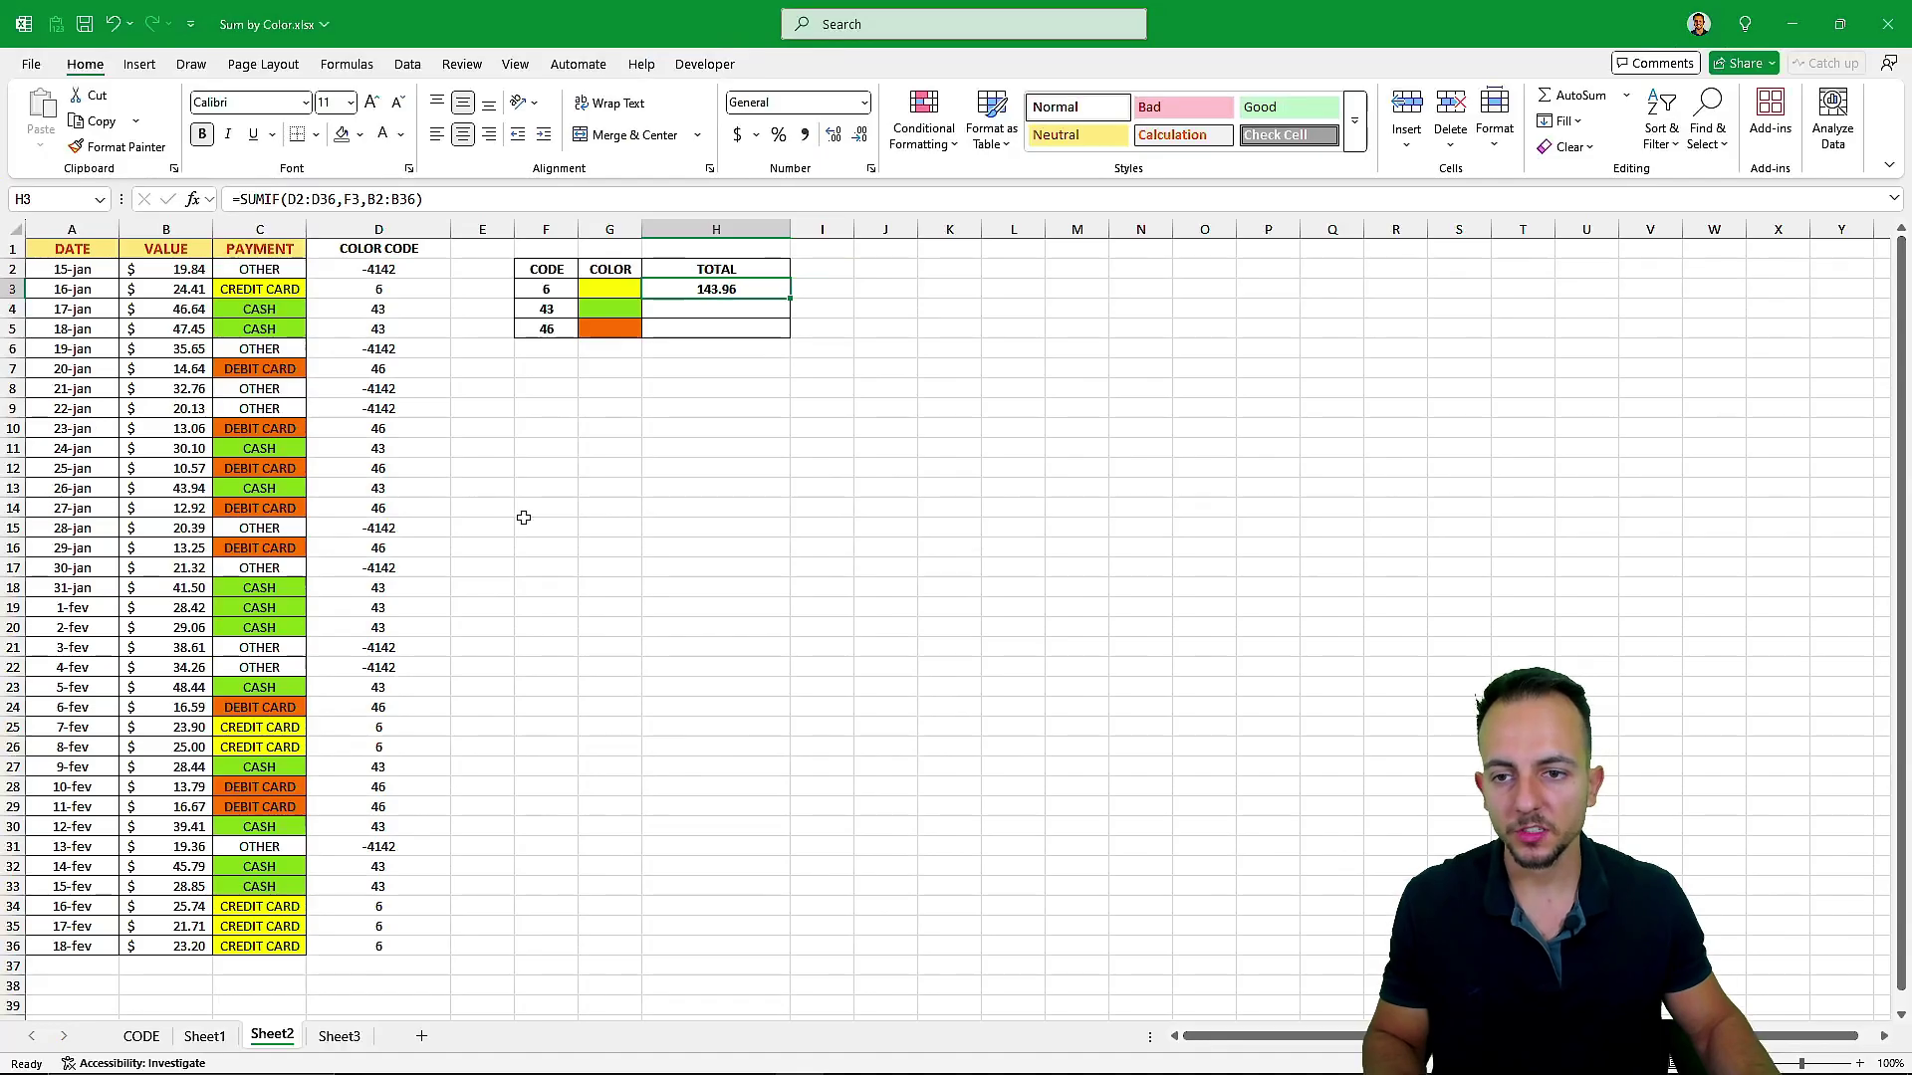
Look over Sheet3, Sheet2 and Sheet1 of the workbook
{"action": "left_click", "coordinate": [340, 1036]}
{"action": "left_click", "coordinate": [283, 1040]}
{"action": "left_click", "coordinate": [221, 1039]}
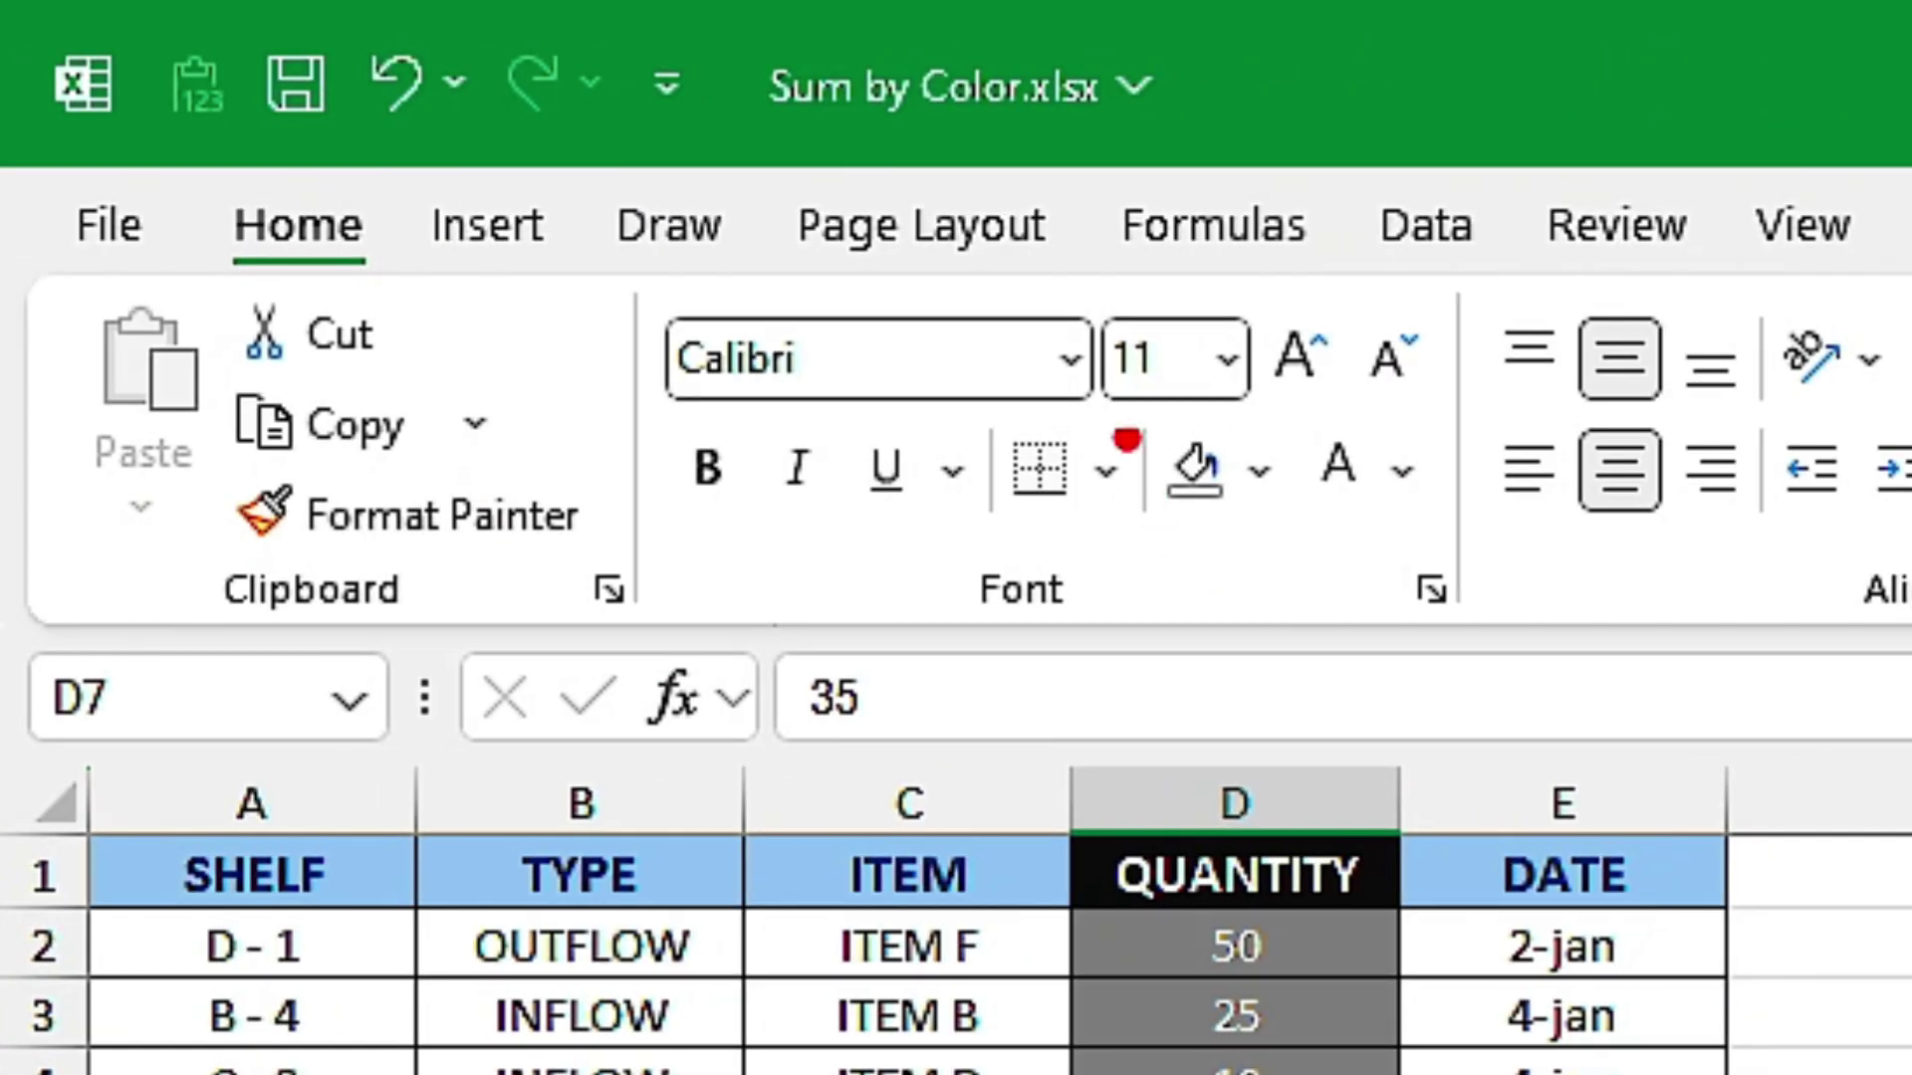
{"action": "mouse_move", "coordinate": [1030, 250]}
{"action": "left_mouse_down"}
{"action": "mouse_move", "coordinate": [1261, 76]}
{"action": "mouse_move", "coordinate": [1363, 28]}
{"action": "mouse_move", "coordinate": [1026, 194]}
{"action": "mouse_move", "coordinate": [1245, 117]}
{"action": "left_mouse_up"}
{"action": "left_click_drag", "start_coordinate": [1239, 200], "coordinate": [1490, 454]}
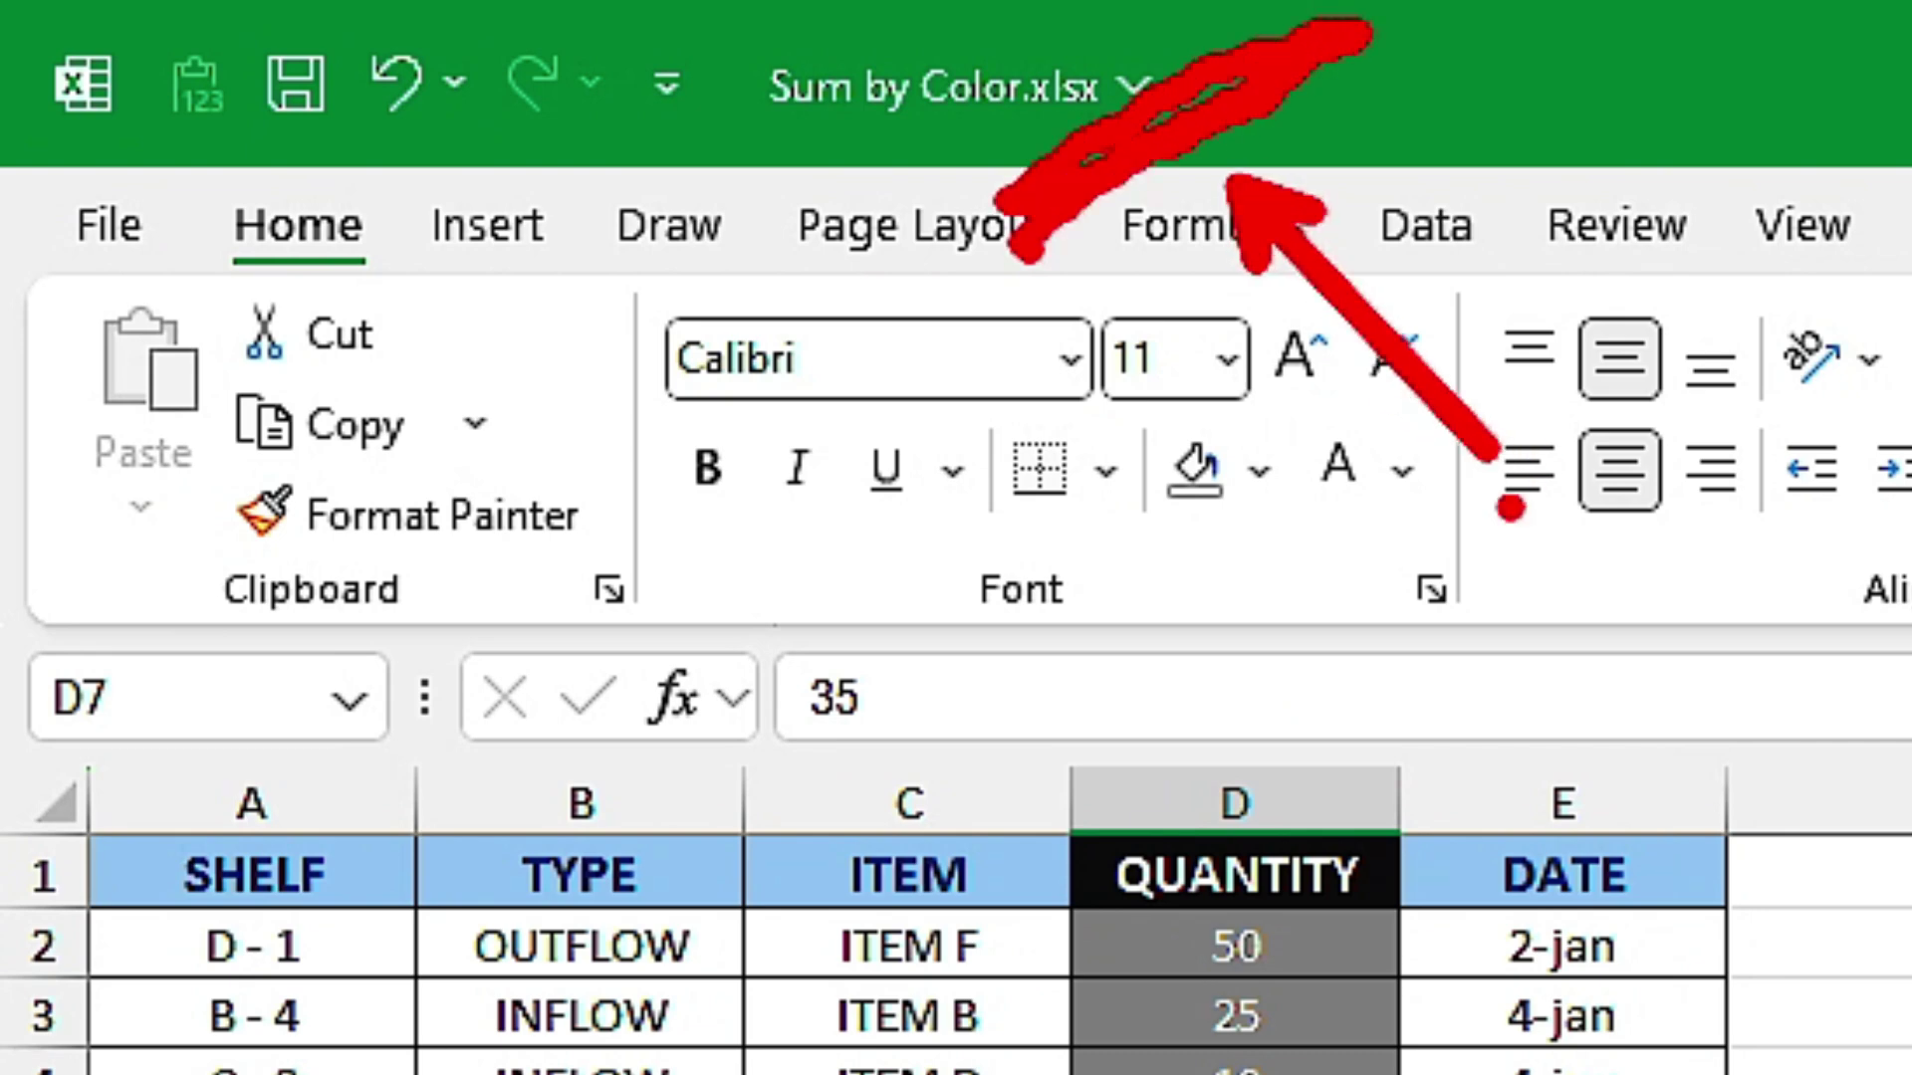
{"action": "key", "text": "Escape"}
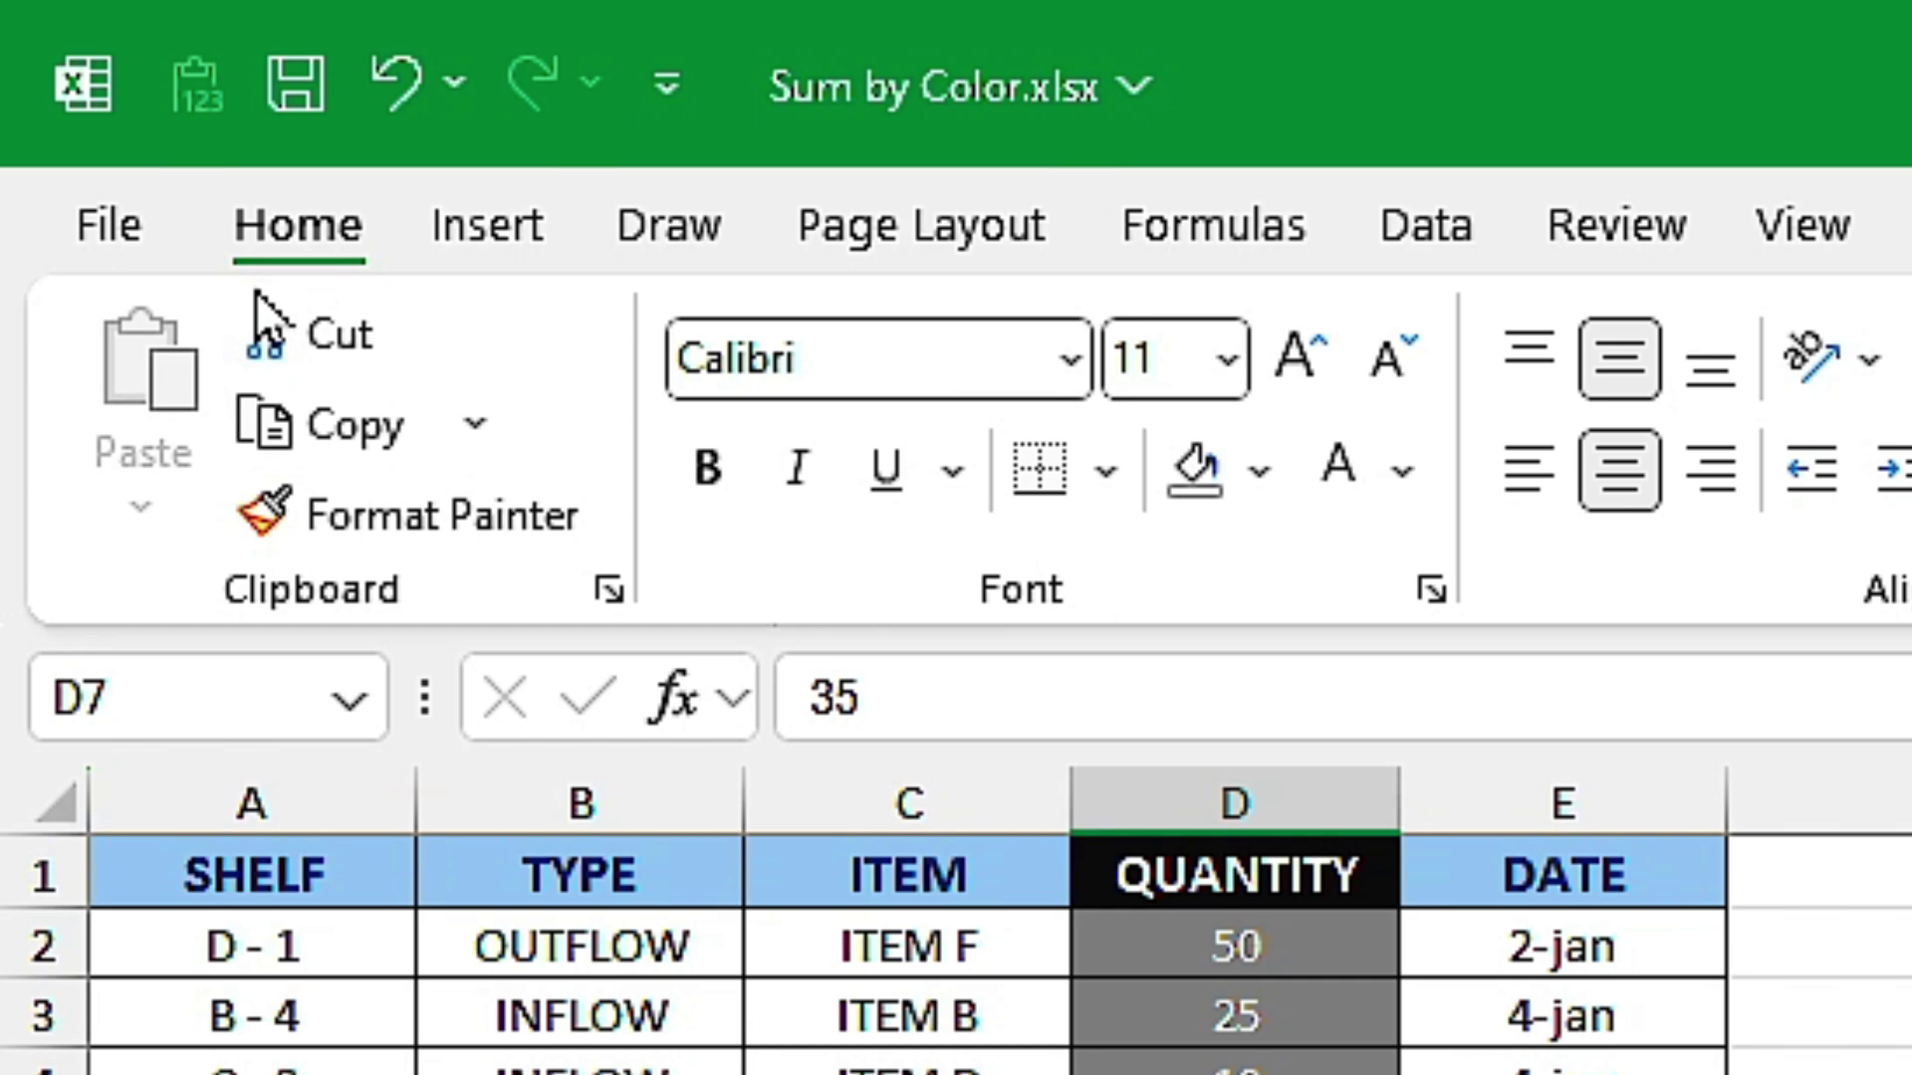
In Save As, browse and set the file type to Excel Macro-Enabled Workbook (*.xlsm)
{"action": "left_click", "coordinate": [131, 257]}
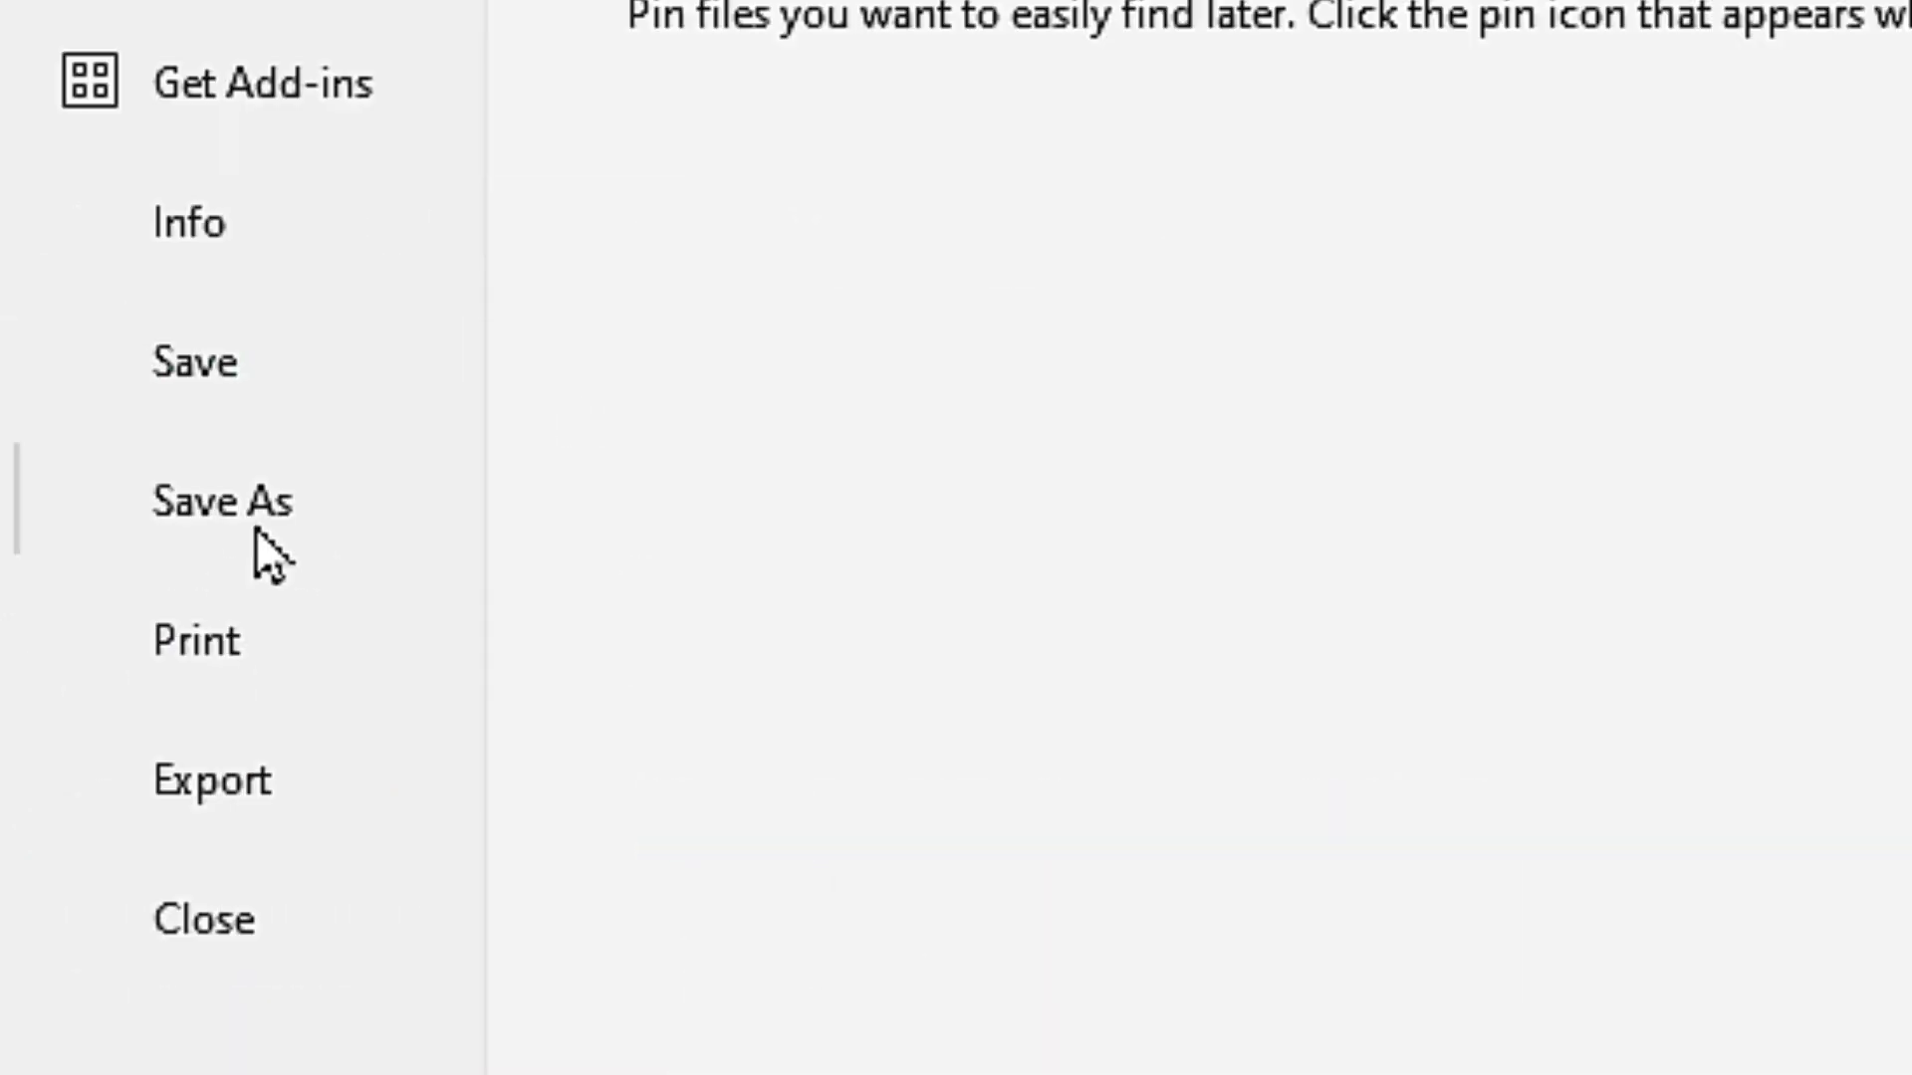
{"action": "left_click", "coordinate": [224, 538]}
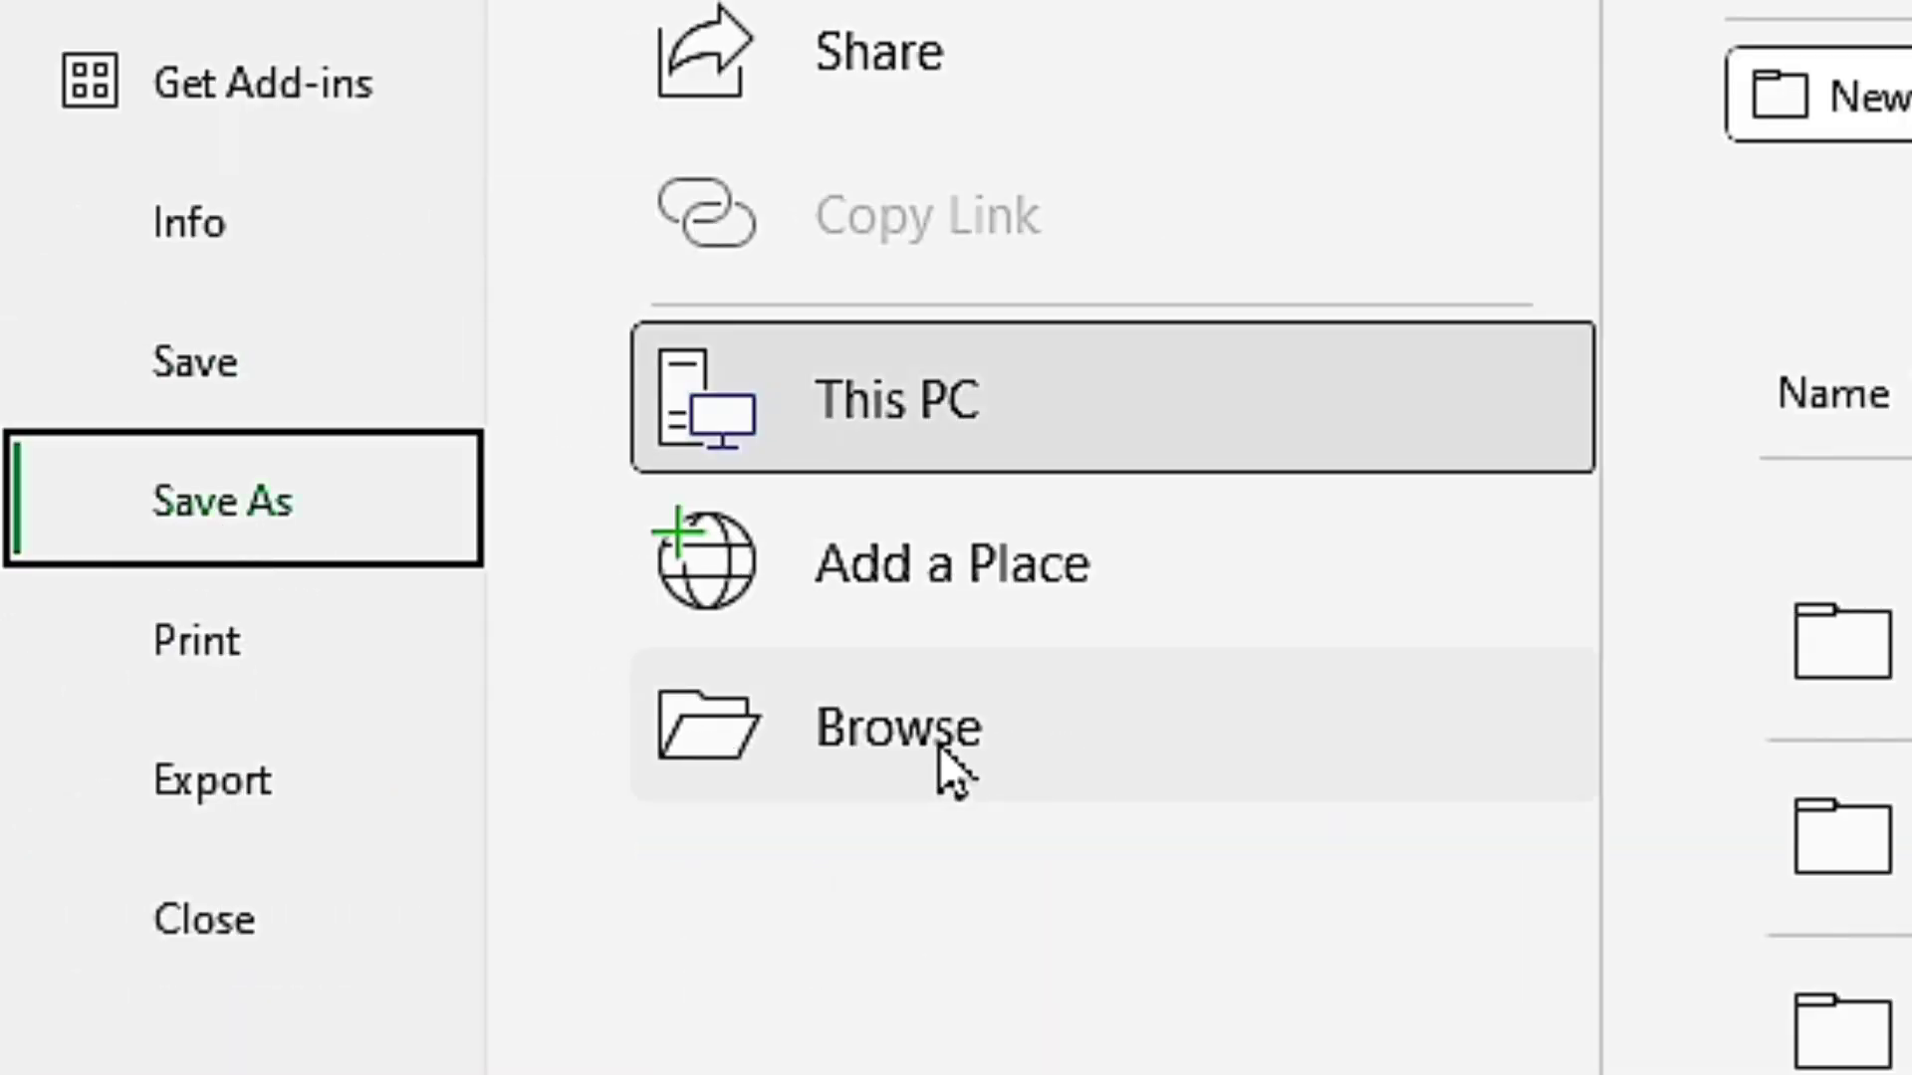
{"action": "left_click", "coordinate": [947, 768]}
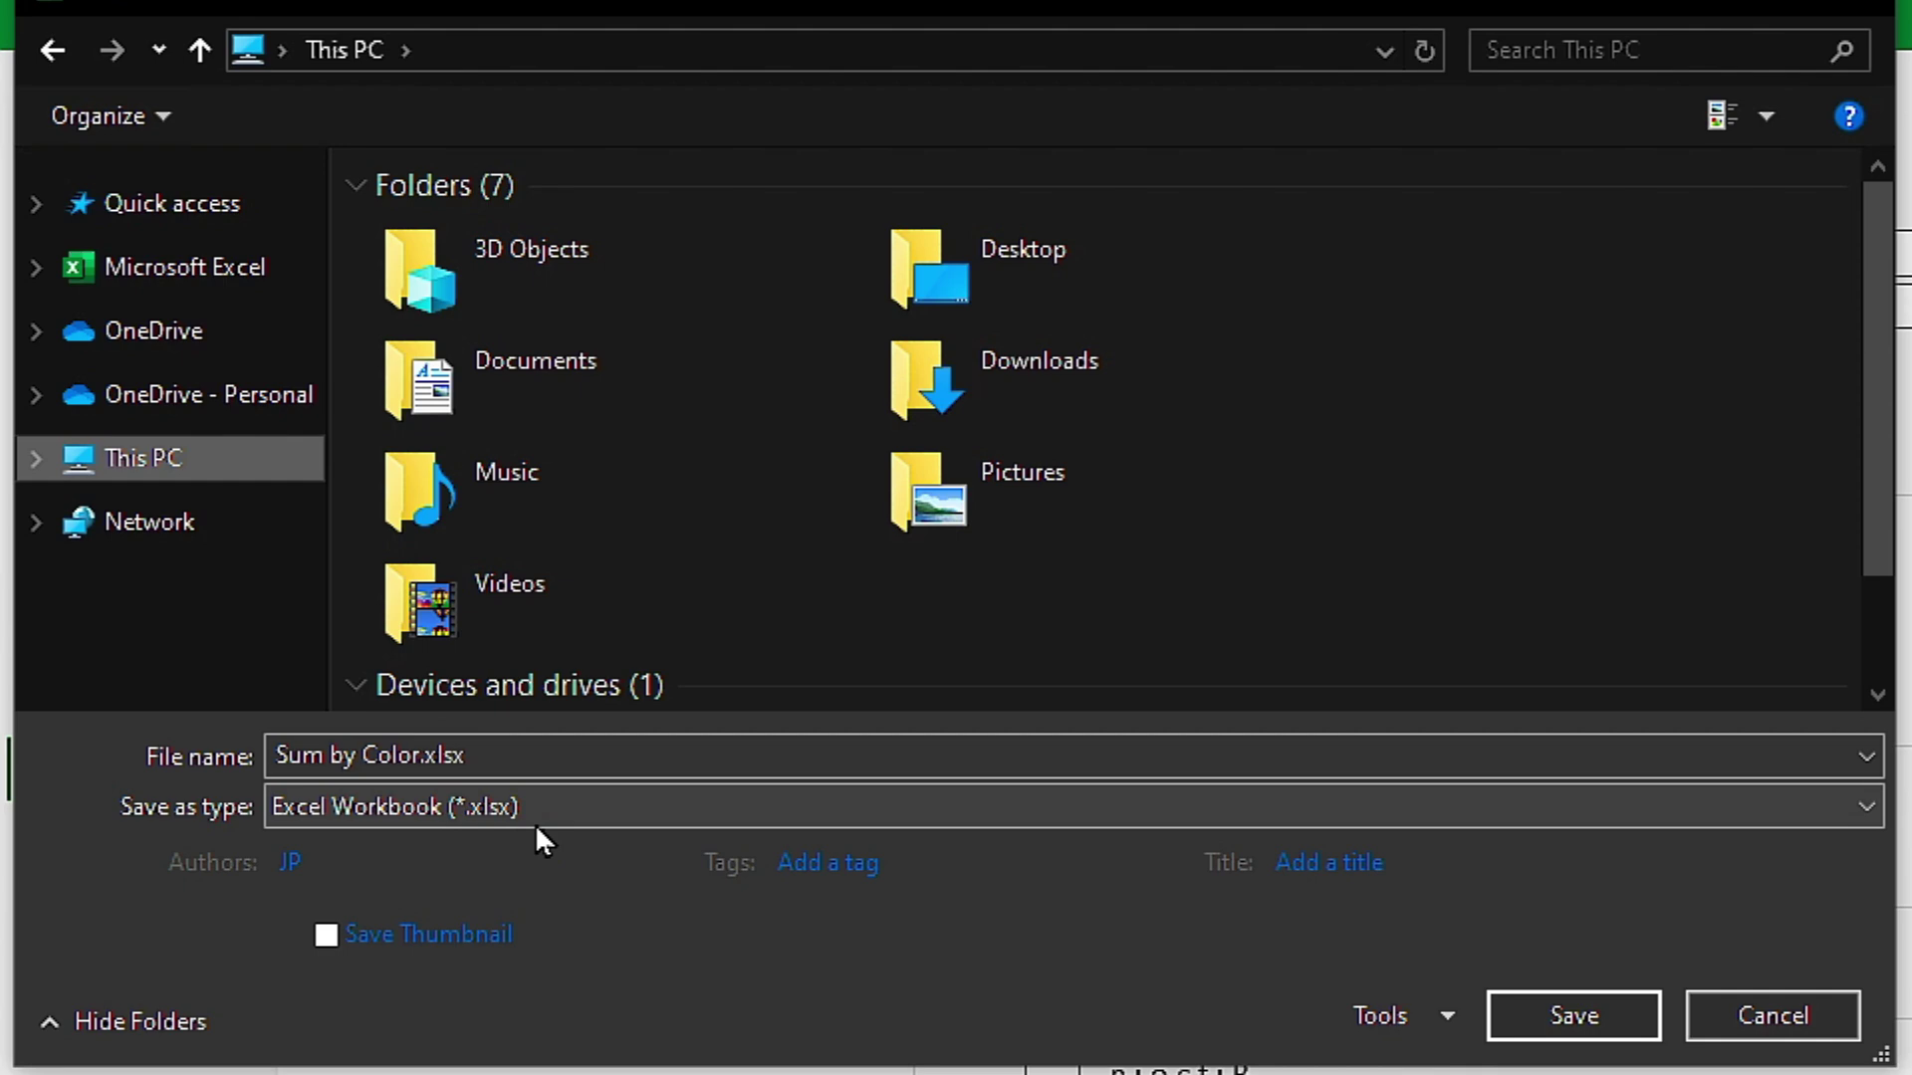
{"action": "left_click", "coordinate": [340, 822]}
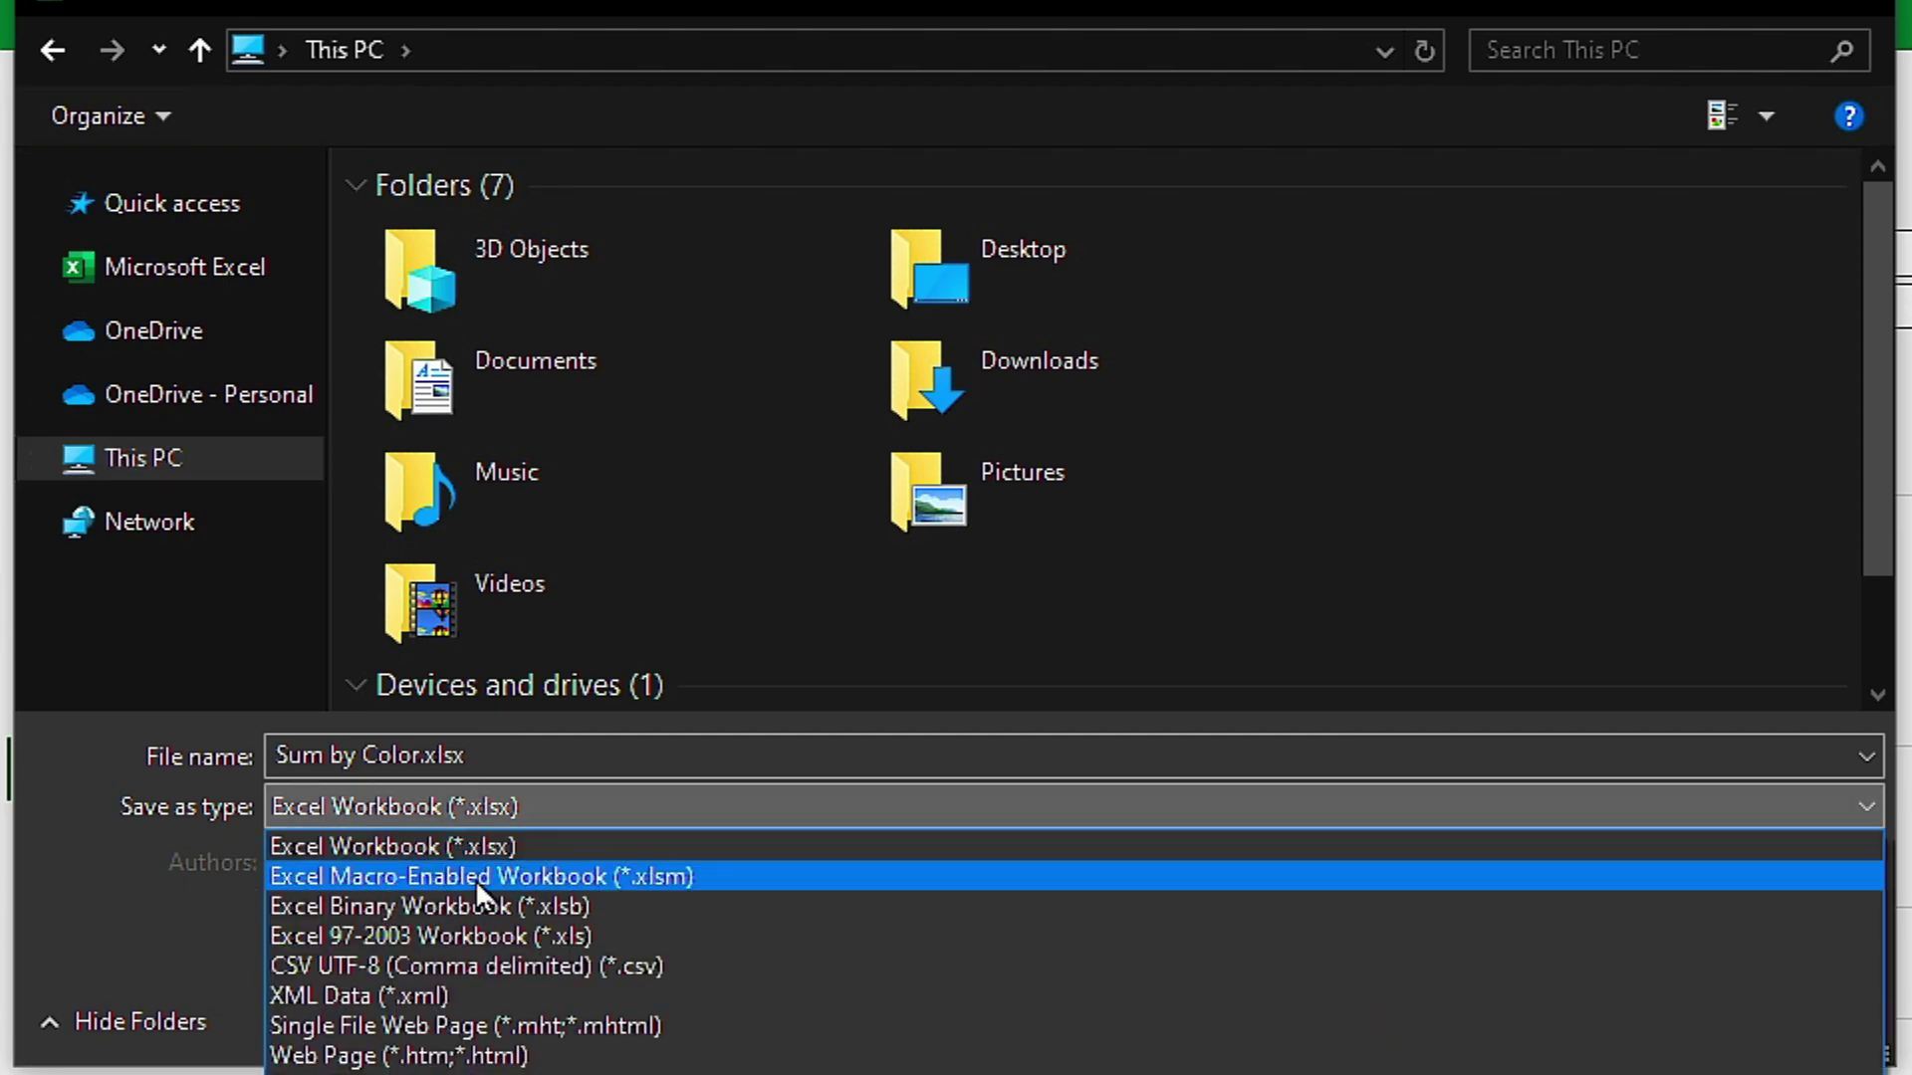
{"action": "left_click", "coordinate": [607, 876]}
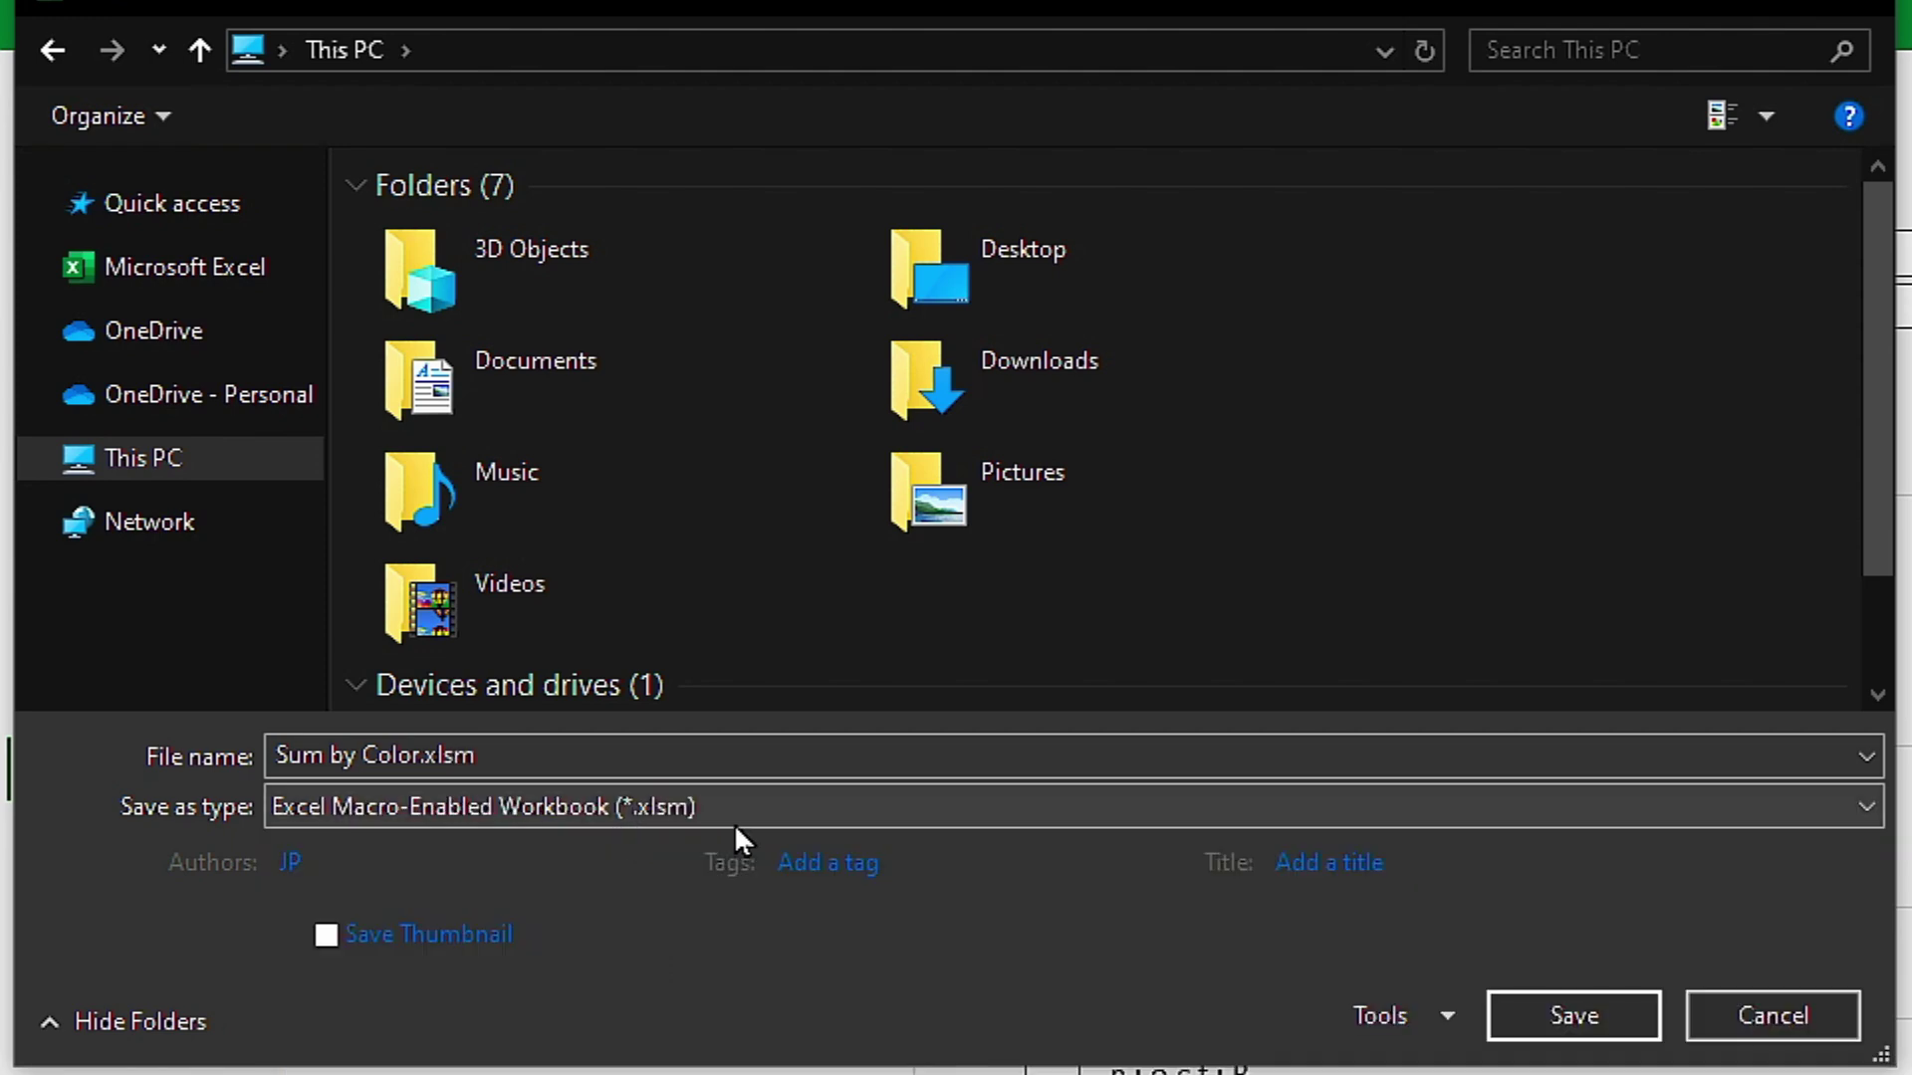